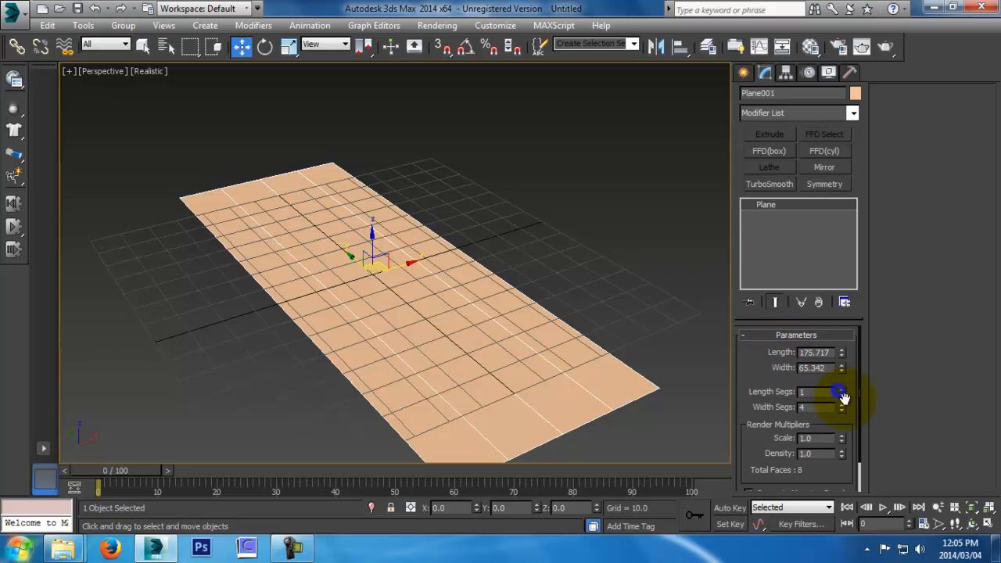
# Reduce the plane's width to about 20.26 in the top view
pyautogui.keyDown('alt'); pyautogui.moveTo(521, 346); pyautogui.dragTo(486, 297, button='middle'); pyautogui.keyUp('alt')
pyautogui.press('t')
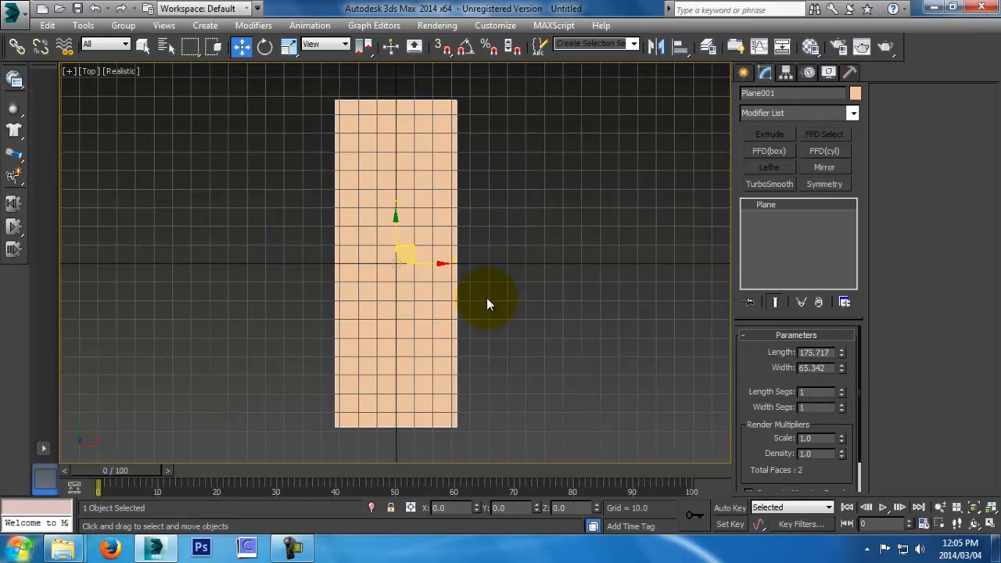
pyautogui.moveTo(842, 368); pyautogui.dragTo(842, 413)
# Return to the perspective view and convert the plane to an Editable Poly
pyautogui.press('p')
pyautogui.keyDown('alt'); pyautogui.moveTo(434, 297); pyautogui.dragTo(501, 214, button='middle'); pyautogui.keyUp('alt')
pyautogui.rightClick(569, 178)
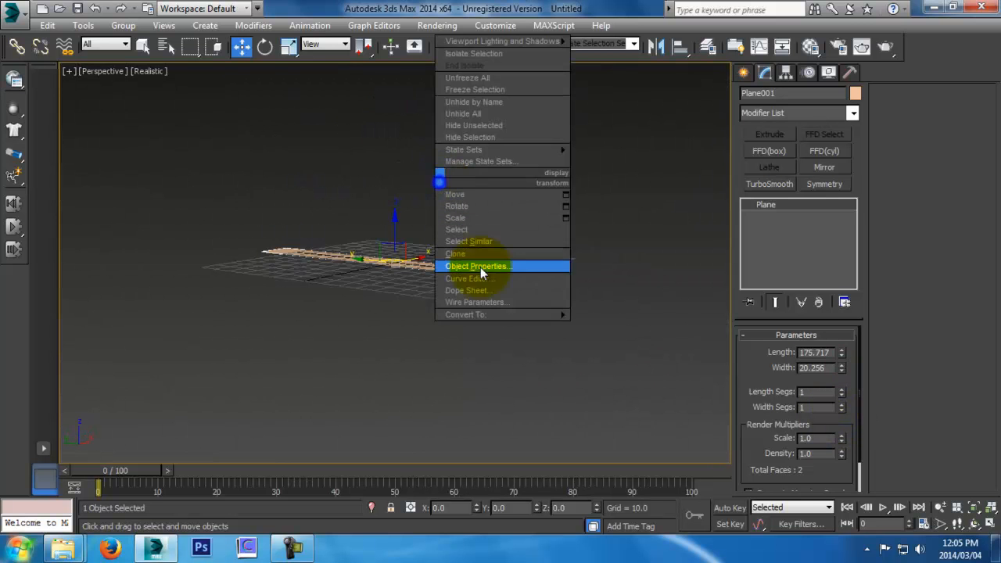
pyautogui.moveTo(561, 316)
pyautogui.click(637, 326)
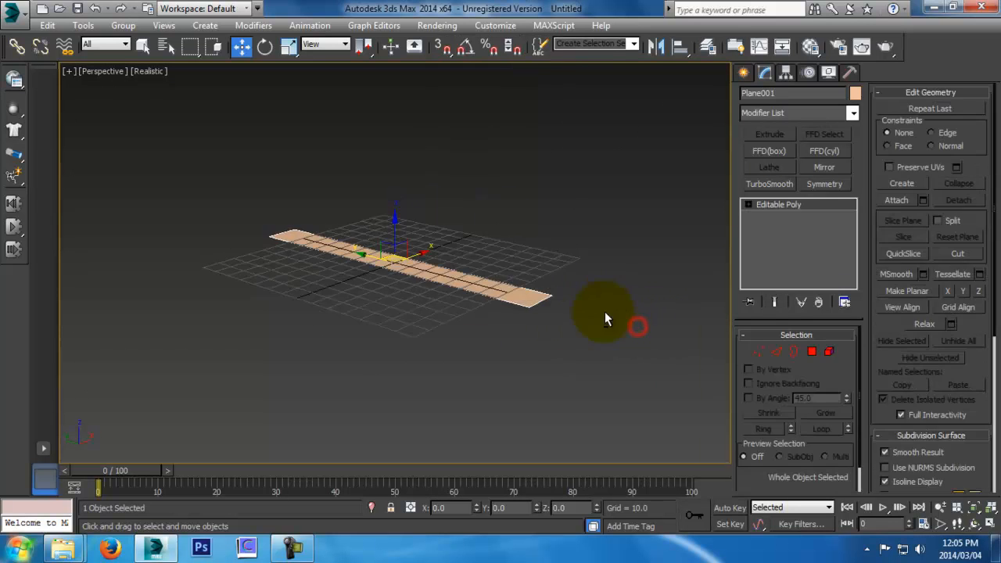
# Try pulling one corner vertex at the strip's end outward to about Y 103
pyautogui.scroll(6, 597, 328)
pyautogui.moveTo(635, 323); pyautogui.dragTo(640, 384, button='middle')
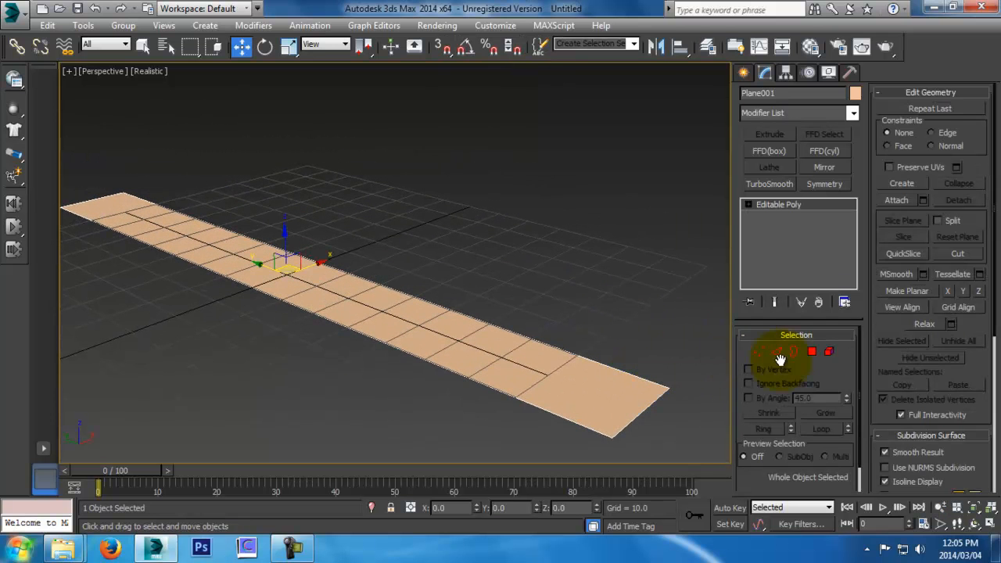
pyautogui.click(776, 353)
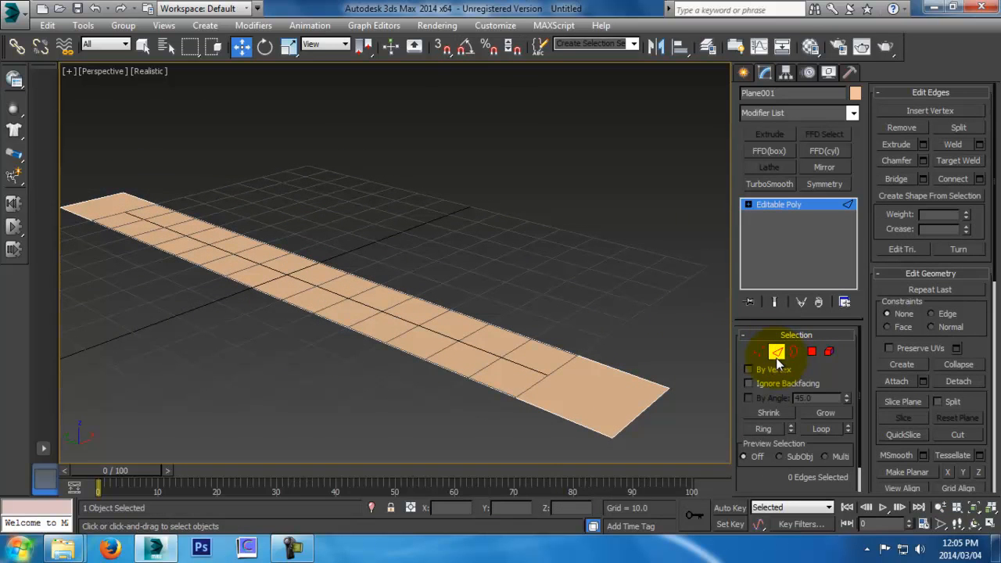
pyautogui.click(812, 354)
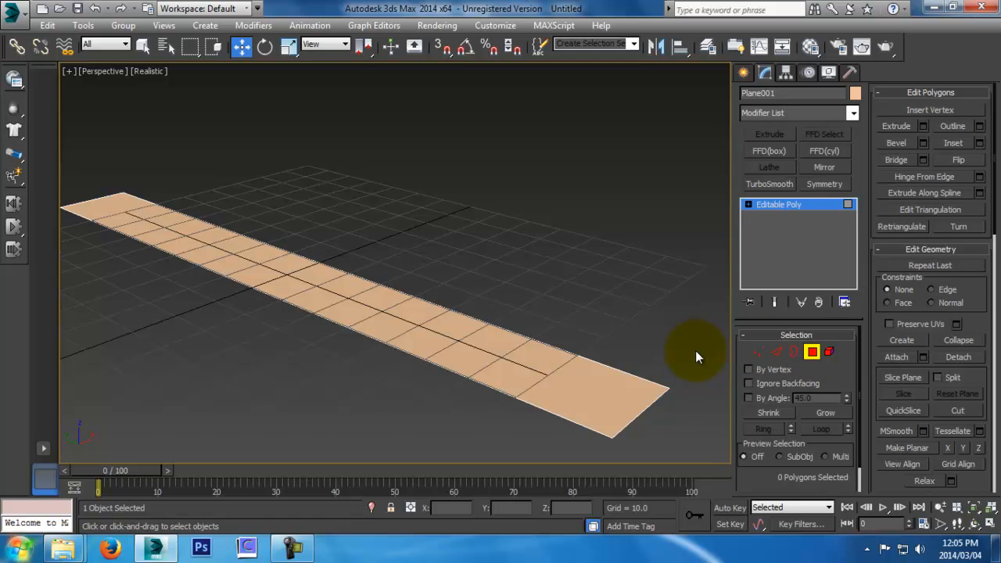
pyautogui.keyDown('alt'); pyautogui.moveTo(480, 235); pyautogui.dragTo(623, 351, button='middle'); pyautogui.keyUp('alt')
pyautogui.click(759, 352)
pyautogui.moveTo(335, 284); pyautogui.dragTo(361, 318, button='middle')
pyautogui.moveTo(284, 303); pyautogui.dragTo(282, 370)
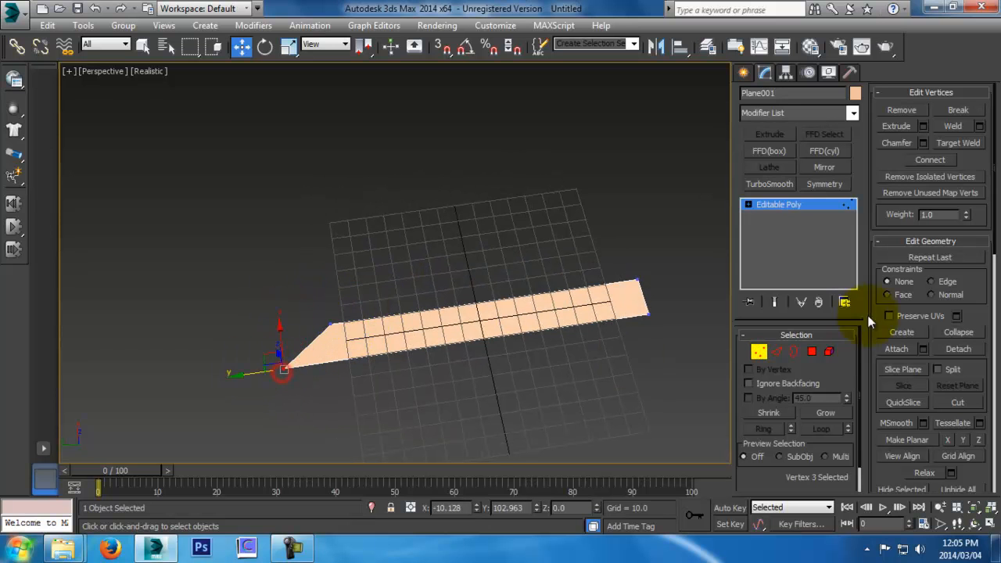
# Switch to edge level, select the slanted end edge, and undo the corner vertex move
pyautogui.click(776, 351)
pyautogui.click(305, 342)
pyautogui.moveTo(273, 351); pyautogui.dragTo(273, 351)
pyautogui.keyDown('alt'); pyautogui.moveTo(439, 368); pyautogui.dragTo(462, 326, button='middle'); pyautogui.keyUp('alt')
pyautogui.click(681, 338)
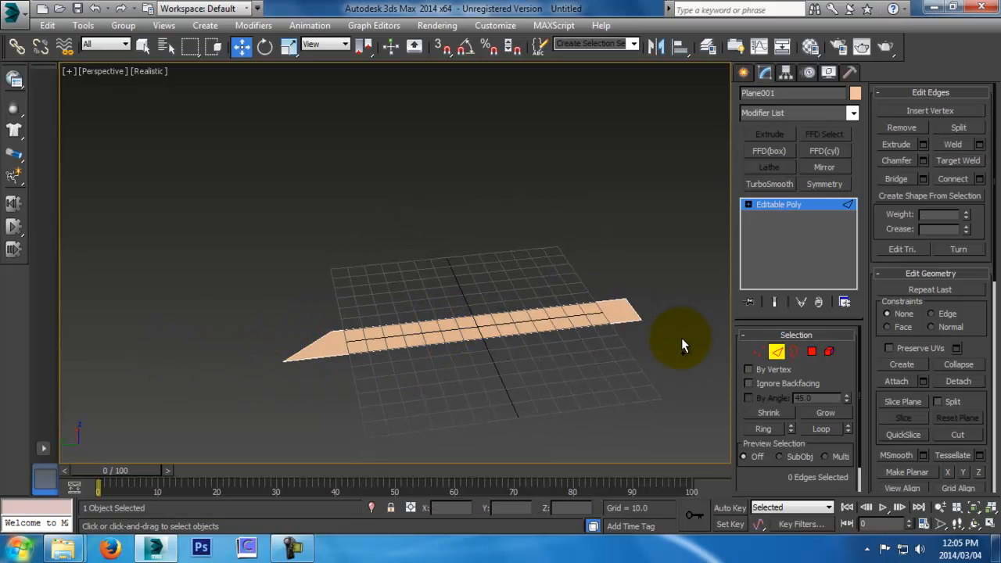
pyautogui.hotkey('ctrl', 'z')
# Try extending the strip by copying its end edge outward to about Y 183
pyautogui.moveTo(380, 346); pyautogui.dragTo(407, 360, button='middle')
pyautogui.click(366, 357)
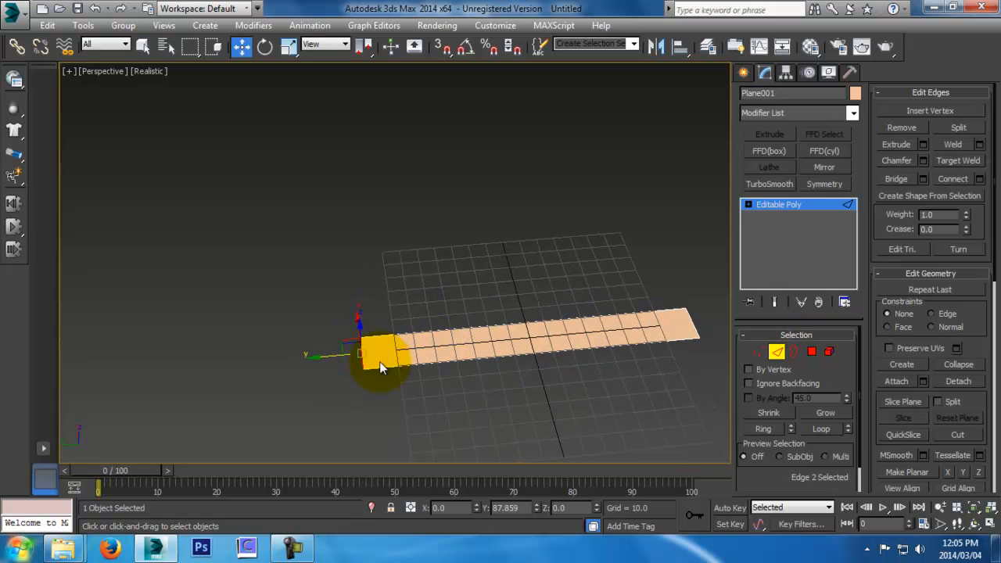
pyautogui.keyDown('shift'); pyautogui.moveTo(319, 363); pyautogui.dragTo(133, 364); pyautogui.keyUp('shift')
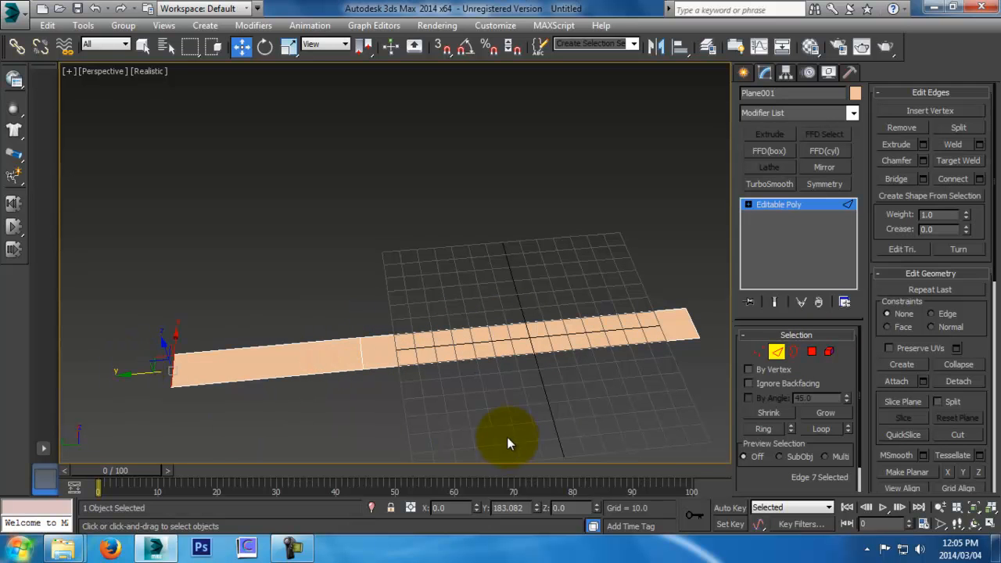
pyautogui.keyDown('alt'); pyautogui.moveTo(511, 443); pyautogui.dragTo(453, 351, button='middle'); pyautogui.keyUp('alt')
pyautogui.moveTo(372, 358); pyautogui.dragTo(467, 350, button='middle')
# Switch the viewport to wireframe display and undo the extension of the strip's end edge
pyautogui.press('F3')
pyautogui.keyDown('alt'); pyautogui.moveTo(505, 393); pyautogui.dragTo(453, 373, button='middle'); pyautogui.keyUp('alt')
pyautogui.moveTo(150, 373); pyautogui.dragTo(351, 361, button='middle')
pyautogui.hotkey('ctrl', 'z')
pyautogui.moveTo(426, 364); pyautogui.dragTo(346, 357)
pyautogui.moveTo(491, 398); pyautogui.dragTo(434, 402, button='middle')
pyautogui.hotkey('ctrl', 'z')
pyautogui.keyDown('alt'); pyautogui.moveTo(550, 411); pyautogui.dragTo(435, 358, button='middle'); pyautogui.keyUp('alt')
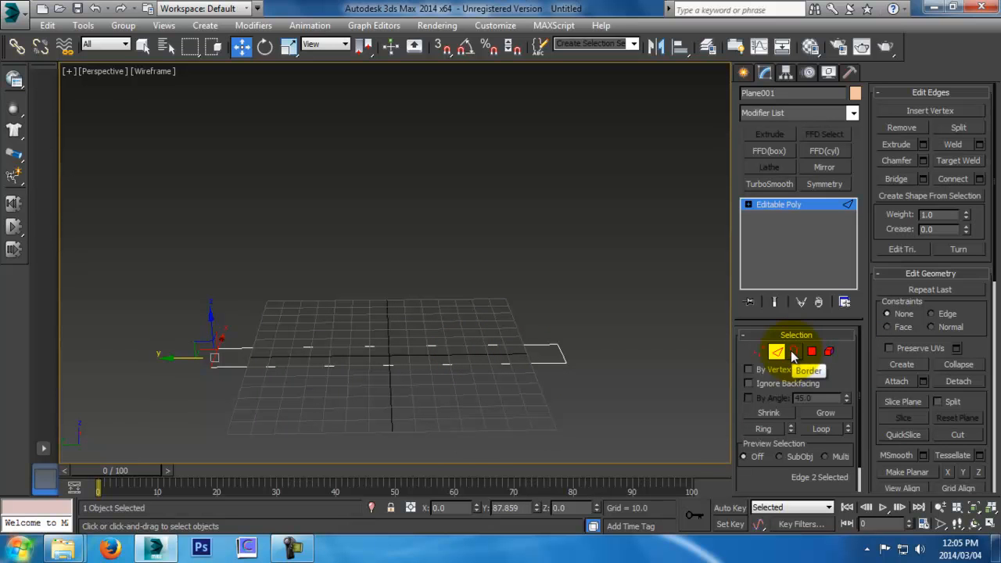
# Select the plane's border and extrude it downward about 17.4 units to form side walls
pyautogui.click(792, 352)
pyautogui.click(555, 362)
pyautogui.keyDown('alt'); pyautogui.moveTo(595, 418); pyautogui.dragTo(581, 409, button='middle'); pyautogui.keyUp('alt')
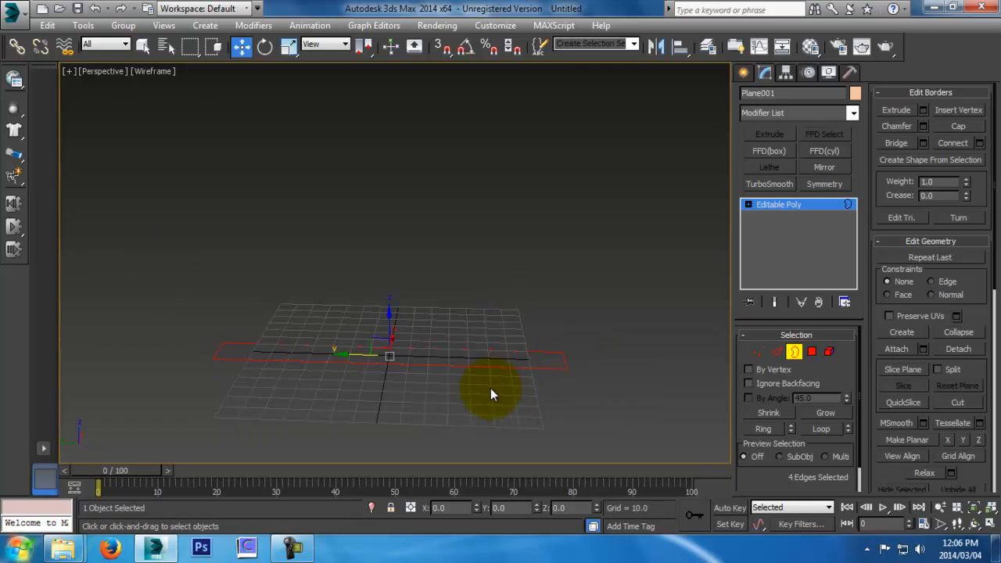
pyautogui.keyDown('shift'); pyautogui.moveTo(388, 313); pyautogui.dragTo(388, 347); pyautogui.keyUp('shift')
pyautogui.keyDown('alt'); pyautogui.moveTo(456, 349); pyautogui.dragTo(439, 437, button='middle'); pyautogui.keyUp('alt')
# Leave border level and move the whole object up about 17.3 units in the front view
pyautogui.press('f')
pyautogui.press('z')
pyautogui.moveTo(434, 335); pyautogui.dragTo(447, 367, button='middle')
pyautogui.scroll(-6, 444, 359)
pyautogui.moveTo(472, 275); pyautogui.dragTo(472, 361, button='middle')
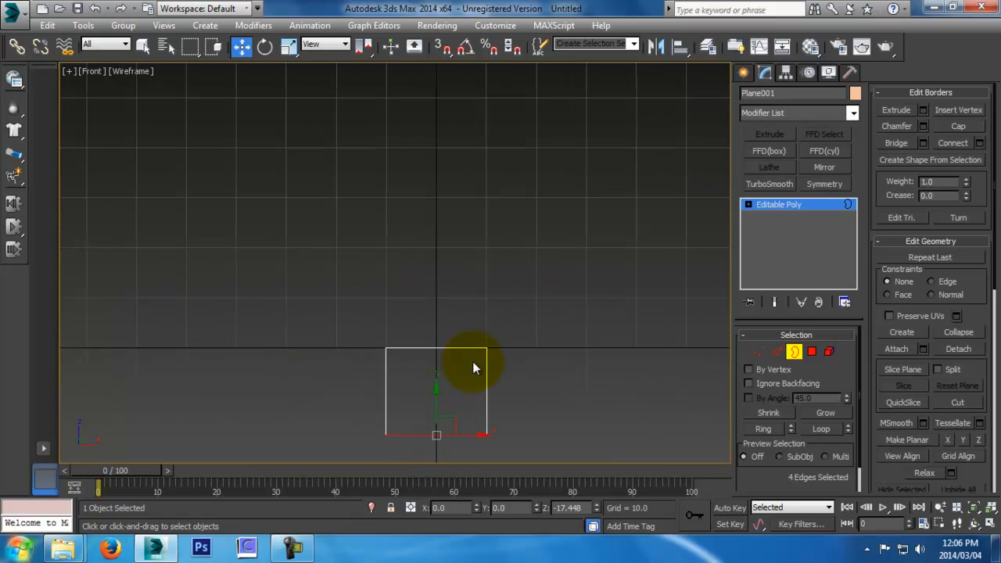
pyautogui.click(795, 352)
pyautogui.moveTo(440, 313); pyautogui.dragTo(443, 227)
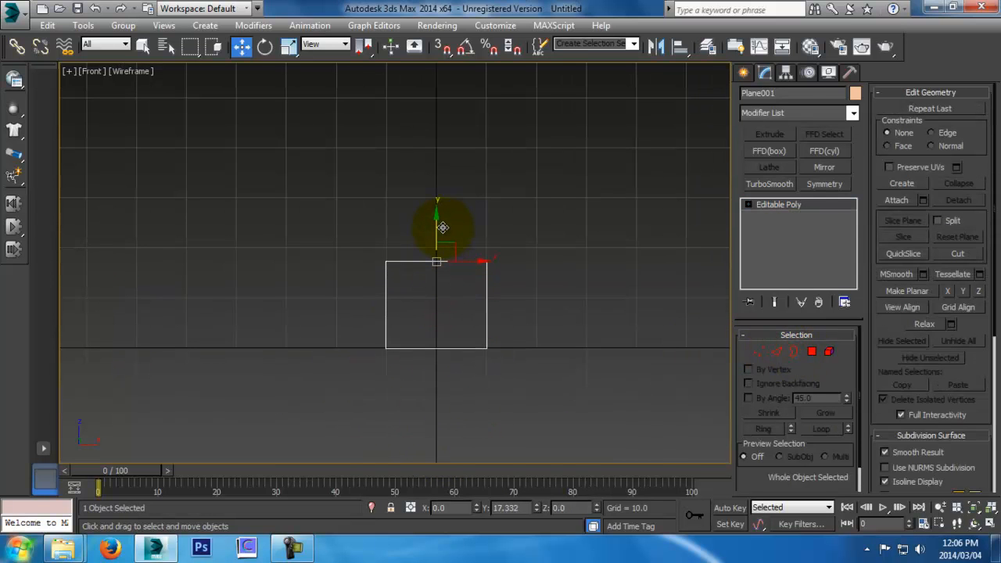
# Lower the bottom vertices to deepen the side walls, and move all vertices up to about Z 11.4
pyautogui.click(759, 351)
pyautogui.moveTo(320, 309); pyautogui.dragTo(501, 362)
pyautogui.moveTo(437, 313); pyautogui.dragTo(437, 343)
pyautogui.hotkey('ctrl', 'a')
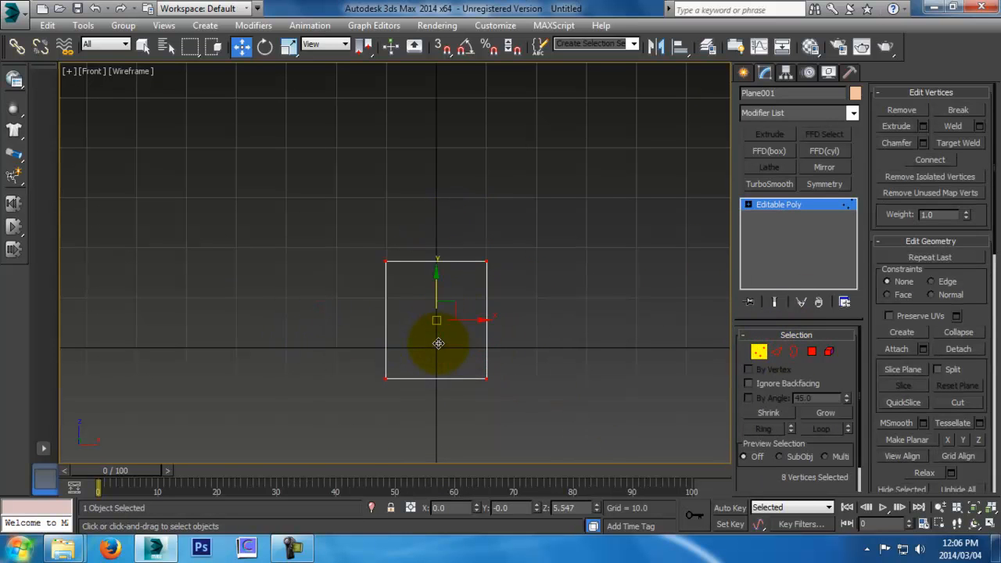
pyautogui.moveTo(436, 297); pyautogui.dragTo(443, 267)
# Examine the box shape in the shaded perspective view
pyautogui.moveTo(514, 286)
pyautogui.mouseDown(button='middle')
pyautogui.moveTo(469, 302)
pyautogui.moveTo(509, 356)
pyautogui.mouseUp(button='middle')
pyautogui.press('p')
pyautogui.press('F3')
pyautogui.hotkey('alt', 'z')
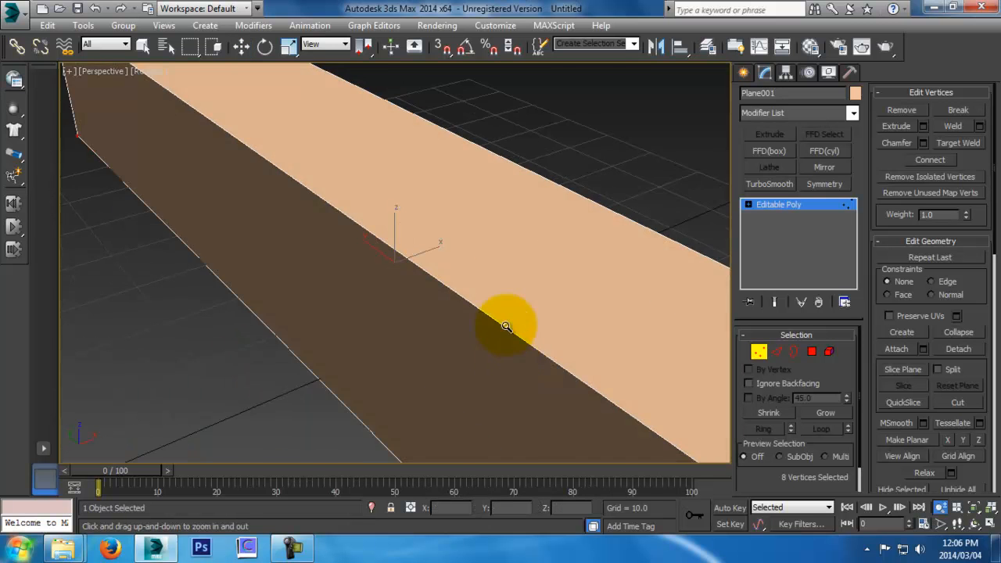
pyautogui.moveTo(506, 311); pyautogui.dragTo(522, 378)
pyautogui.keyDown('alt'); pyautogui.moveTo(523, 378); pyautogui.dragTo(578, 411, button='middle'); pyautogui.keyUp('alt')
pyautogui.moveTo(577, 353); pyautogui.dragTo(582, 415)
pyautogui.keyDown('alt'); pyautogui.moveTo(582, 414); pyautogui.dragTo(608, 405, button='middle'); pyautogui.keyUp('alt')
pyautogui.press('w')
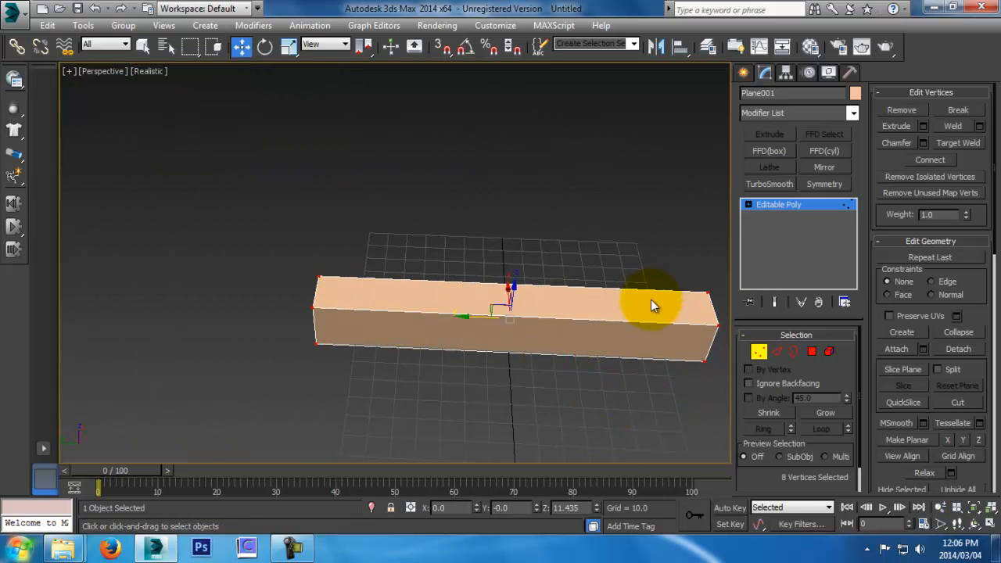
# Select the ring of four long edges of the box in wireframe display
pyautogui.click(777, 352)
pyautogui.click(646, 324)
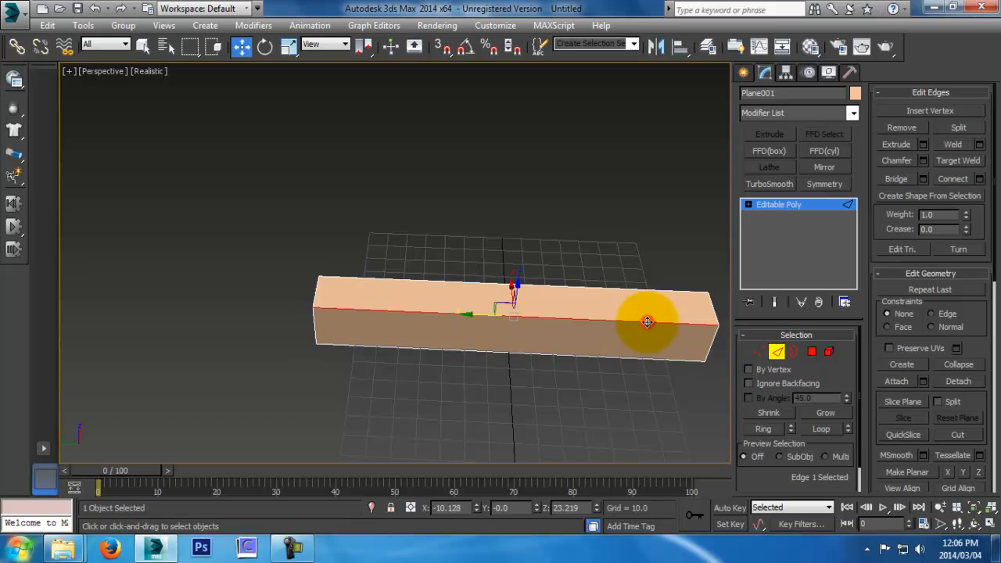
pyautogui.keyDown('alt'); pyautogui.moveTo(646, 326); pyautogui.dragTo(693, 365, button='middle'); pyautogui.keyUp('alt')
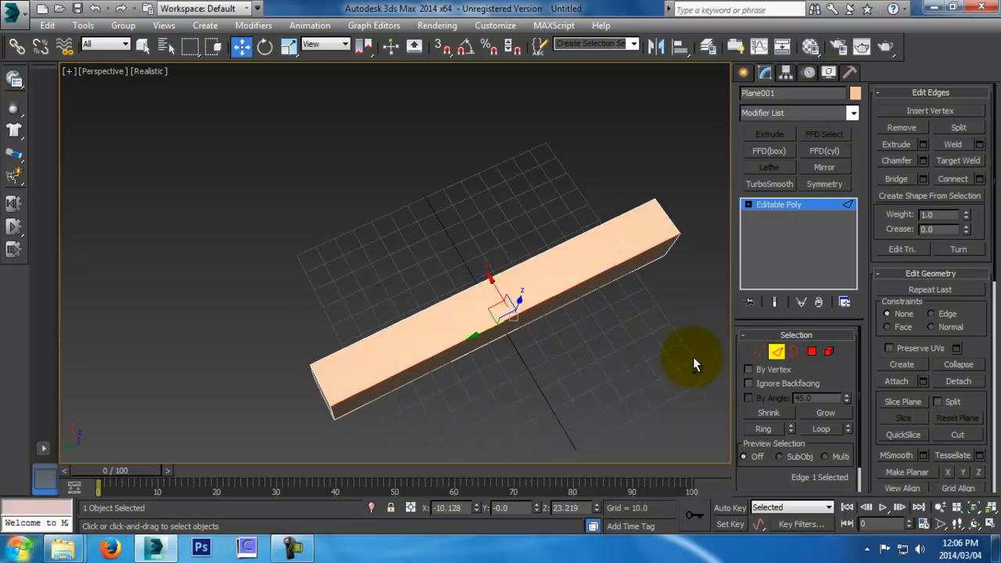
pyautogui.press('F3')
pyautogui.moveTo(469, 351)
pyautogui.keyDown('alt'); pyautogui.mouseDown(button='middle')
pyautogui.moveTo(598, 334)
pyautogui.moveTo(456, 337)
pyautogui.mouseUp(button='middle'); pyautogui.keyUp('alt')
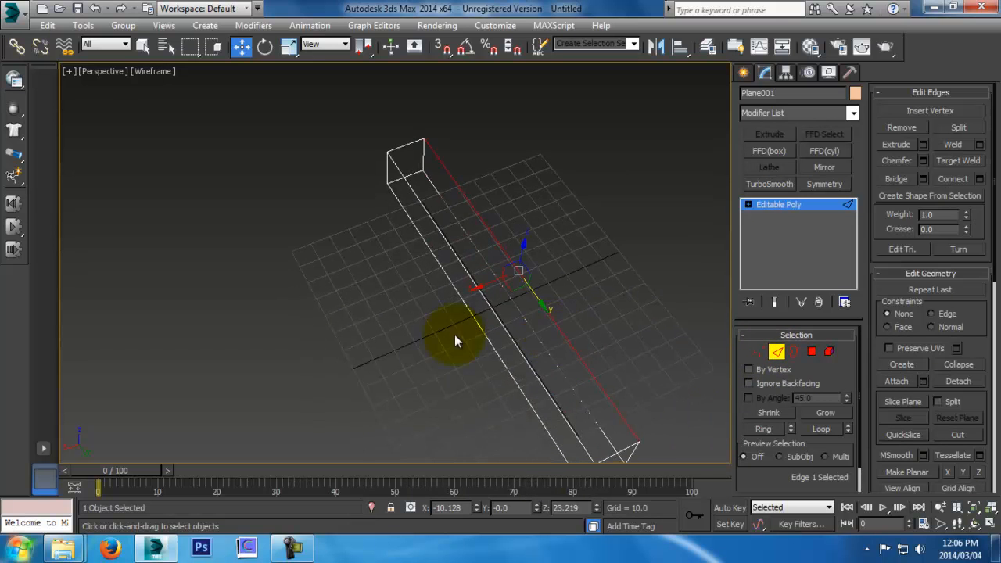
pyautogui.keyDown('alt'); pyautogui.moveTo(522, 351); pyautogui.dragTo(528, 344, button='middle'); pyautogui.keyUp('alt')
pyautogui.keyDown('shift'); pyautogui.click(511, 357); pyautogui.keyUp('shift')
pyautogui.hotkey('ctrl', 'z')
pyautogui.keyDown('shift'); pyautogui.click(545, 344); pyautogui.keyUp('shift')
pyautogui.keyDown('alt'); pyautogui.moveTo(633, 348); pyautogui.dragTo(584, 350, button='middle'); pyautogui.keyUp('alt')
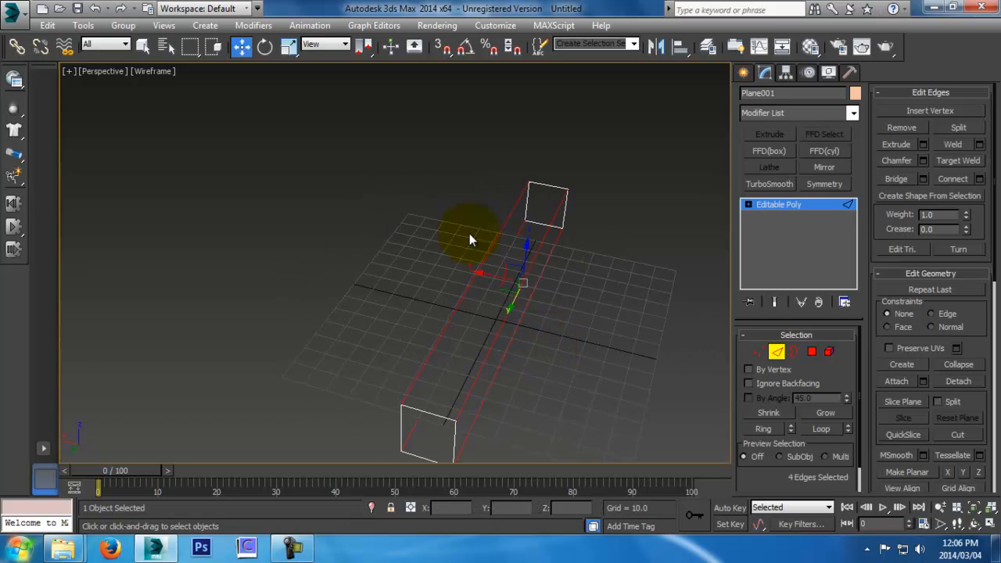
pyautogui.keyDown('alt'); pyautogui.moveTo(469, 368); pyautogui.dragTo(460, 353, button='middle'); pyautogui.keyUp('alt')
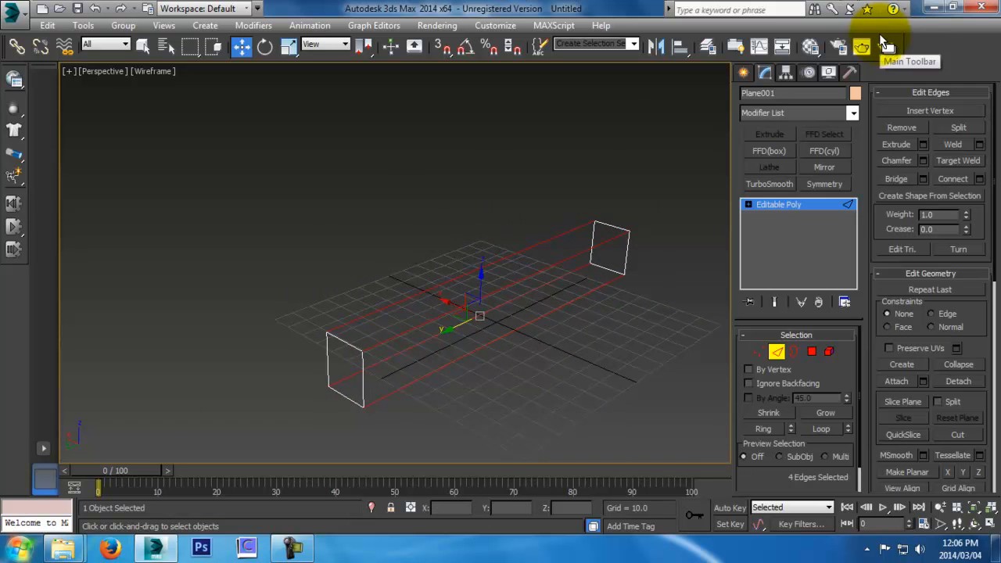
# Try extruding the polygon at the far end of the box outward
pyautogui.moveTo(622, 256); pyautogui.dragTo(364, 356, button='middle')
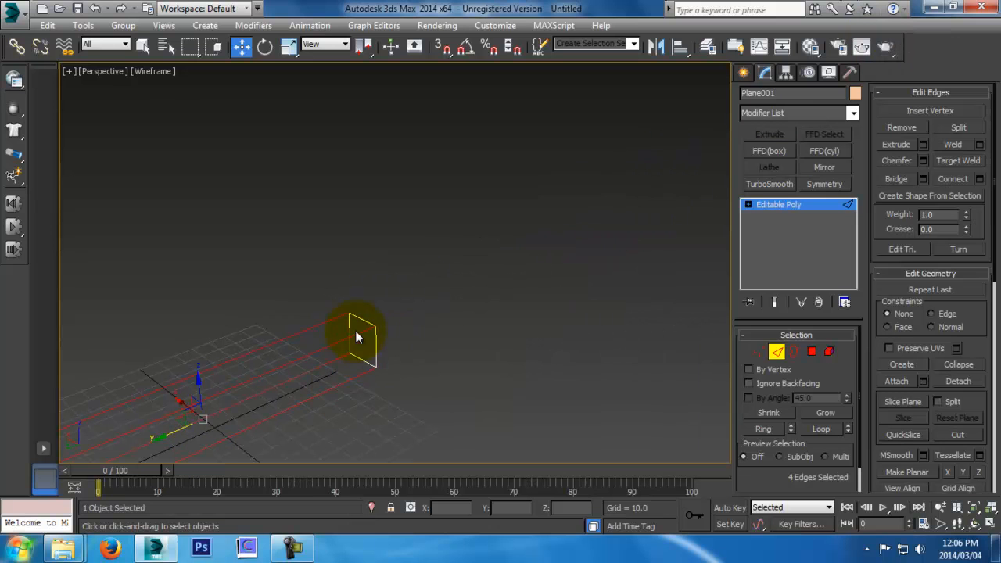
pyautogui.click(813, 355)
pyautogui.keyDown('alt'); pyautogui.moveTo(469, 334); pyautogui.dragTo(385, 328, button='middle'); pyautogui.keyUp('alt')
pyautogui.click(409, 444)
pyautogui.moveTo(424, 444); pyautogui.dragTo(426, 386, button='middle')
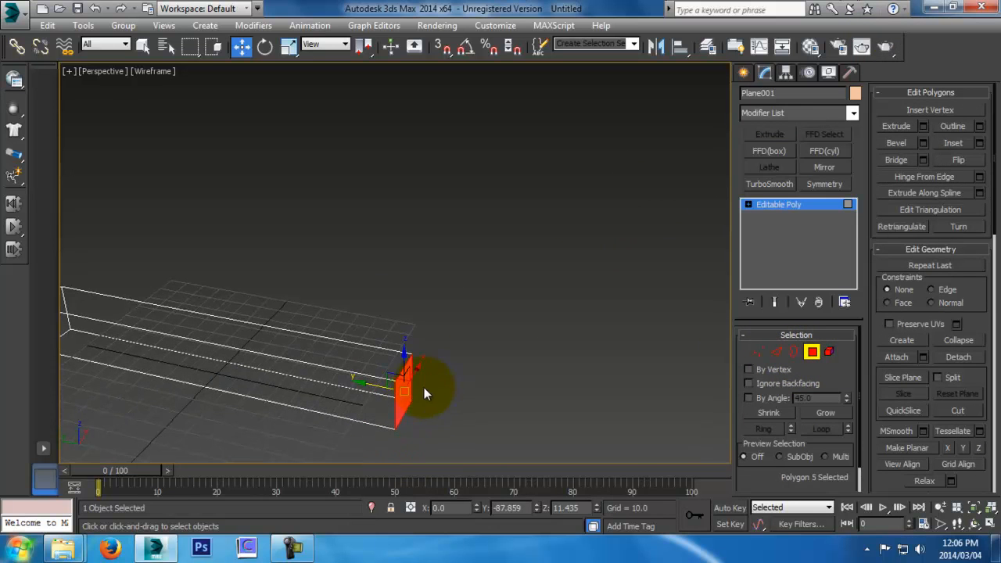
pyautogui.click(923, 126)
pyautogui.click(403, 312)
pyautogui.moveTo(406, 317); pyautogui.dragTo(242, 297, button='middle')
# Try loop-selecting the long edges through the extruded end section of the box
pyautogui.click(776, 354)
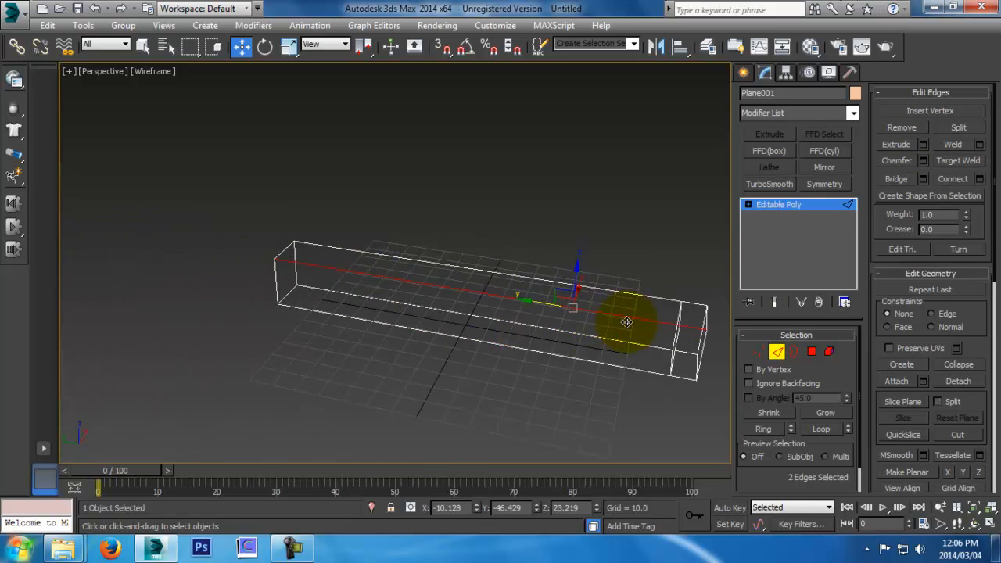
pyautogui.moveTo(440, 291); pyautogui.dragTo(273, 284, button='middle')
pyautogui.scroll(3, 543, 366)
pyautogui.click(458, 250)
pyautogui.keyDown('shift'); pyautogui.click(437, 285); pyautogui.keyUp('shift')
pyautogui.moveTo(364, 303); pyautogui.dragTo(543, 375, button='middle')
pyautogui.scroll(-4, 541, 369)
pyautogui.click(509, 273)
pyautogui.scroll(5, 518, 318)
pyautogui.scroll(-3, 518, 317)
# Try extending the selection from a single lower long edge to the box's neighbouring long edges
pyautogui.click(464, 264)
pyautogui.click(445, 307)
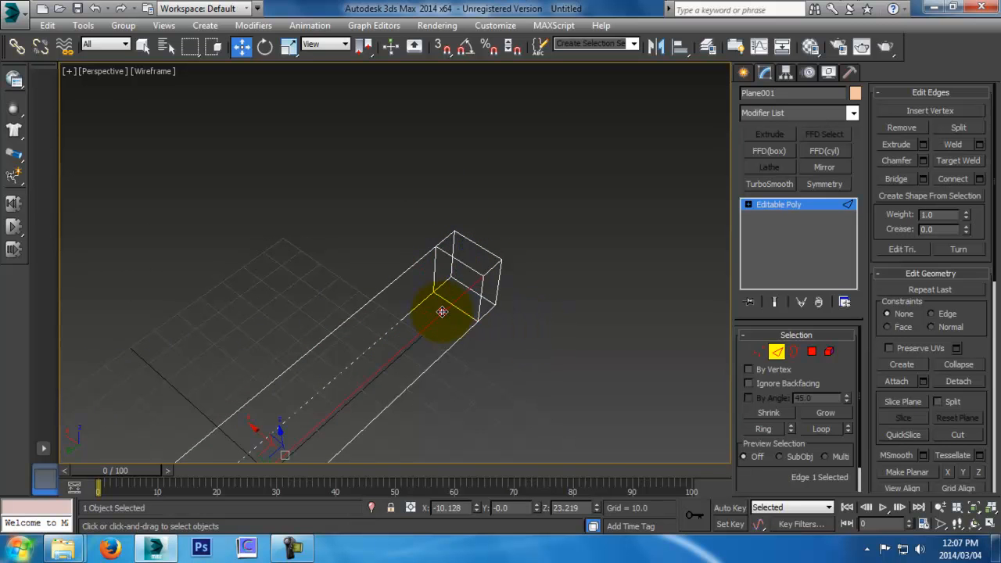
pyautogui.moveTo(446, 369); pyautogui.dragTo(505, 301, button='middle')
pyautogui.click(443, 336)
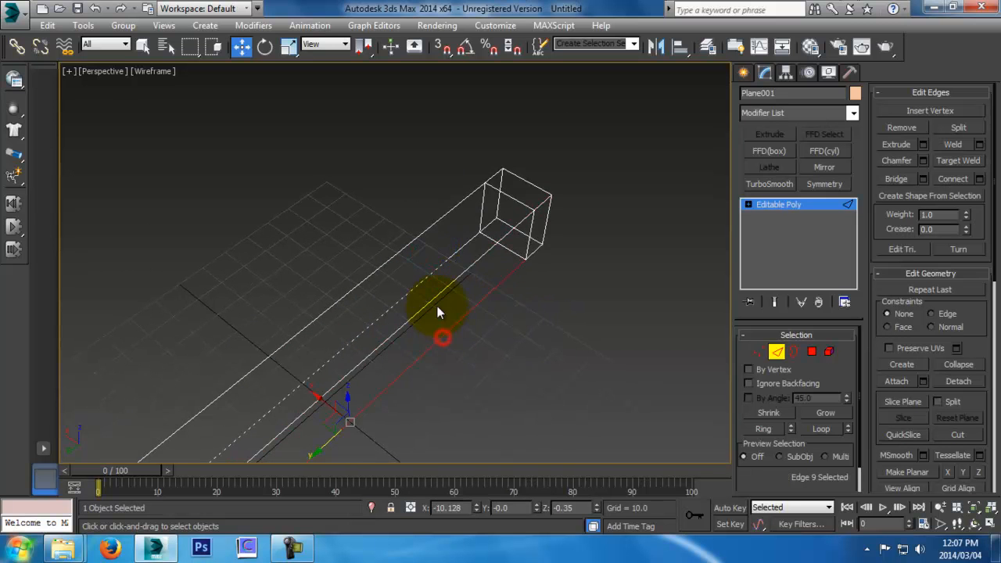
pyautogui.keyDown('shift'); pyautogui.click(436, 299); pyautogui.keyUp('shift')
pyautogui.moveTo(421, 332); pyautogui.dragTo(444, 274, button='middle')
pyautogui.scroll(-2, 452, 295)
# Undo the edge selections and the extrusion of the box's end
pyautogui.hotkey('ctrl', 'z')
pyautogui.hotkey('ctrl', 'z')
pyautogui.hotkey('ctrl', 'y')
pyautogui.hotkey('ctrl', 'y')
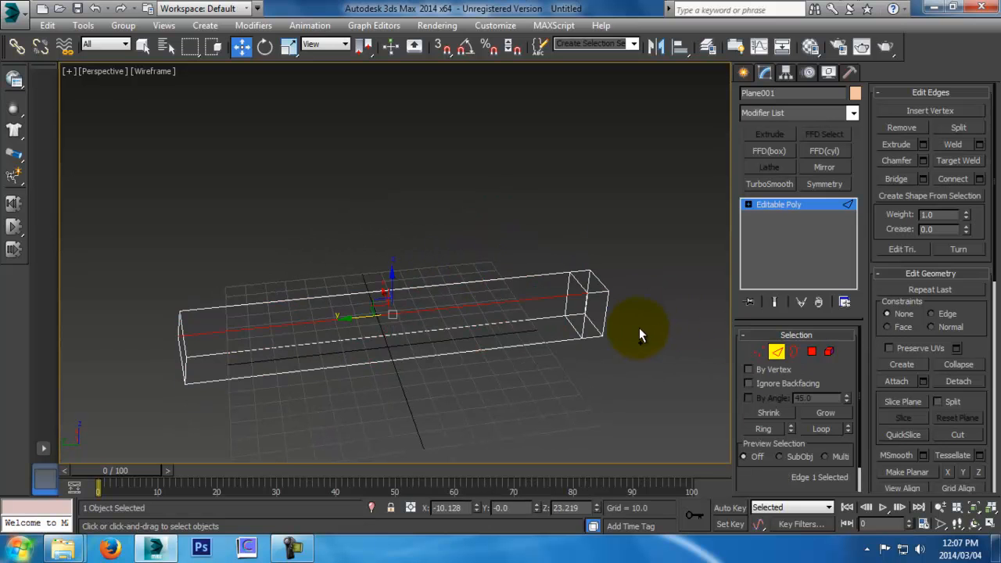
pyautogui.hotkey('ctrl', 'z')
pyautogui.hotkey('ctrl', 'z')
pyautogui.hotkey('ctrl', 'z')
pyautogui.hotkey('ctrl', 'z')
# Ring-select the four long edges of the box and connect them with 5 segments
pyautogui.moveTo(639, 328); pyautogui.dragTo(539, 294, button='middle')
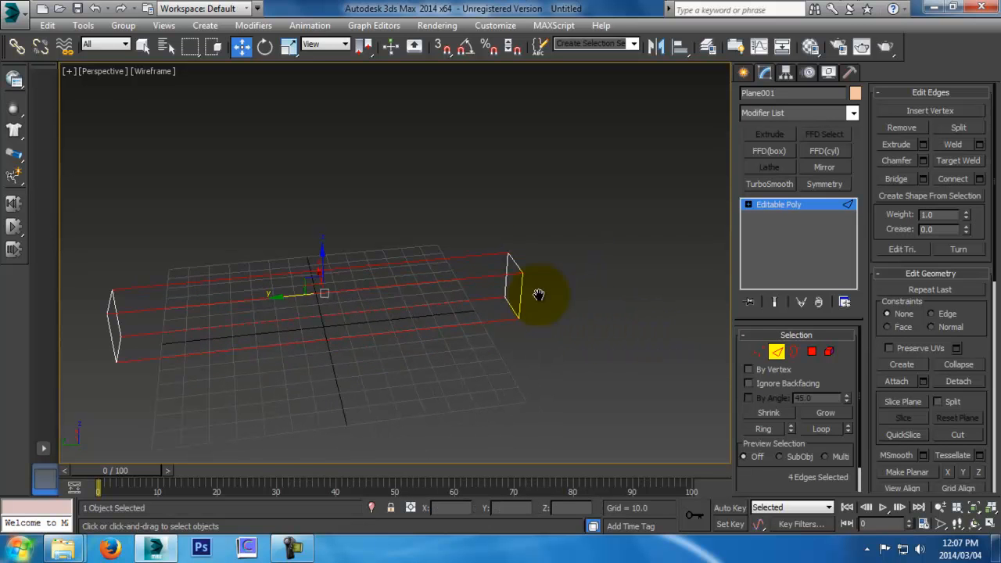
pyautogui.click(390, 365)
pyautogui.click(387, 331)
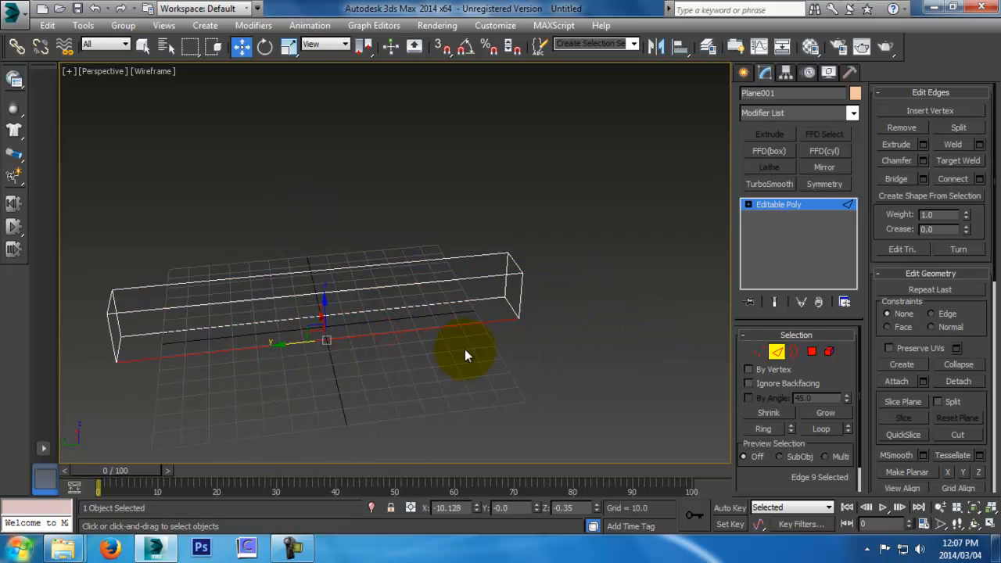
pyautogui.hotkey('alt', 'r')
pyautogui.moveTo(366, 313); pyautogui.dragTo(508, 353, button='middle')
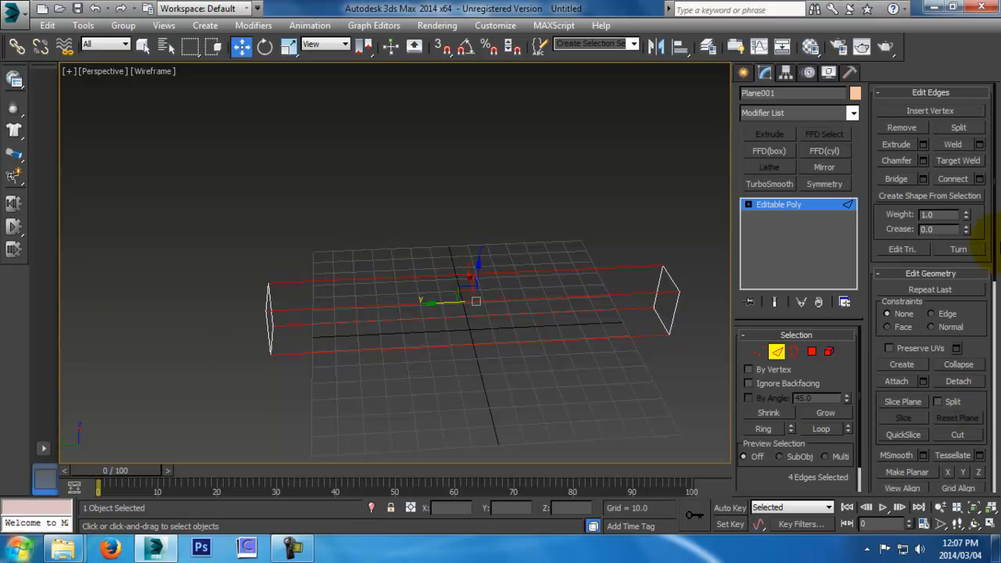
pyautogui.click(979, 178)
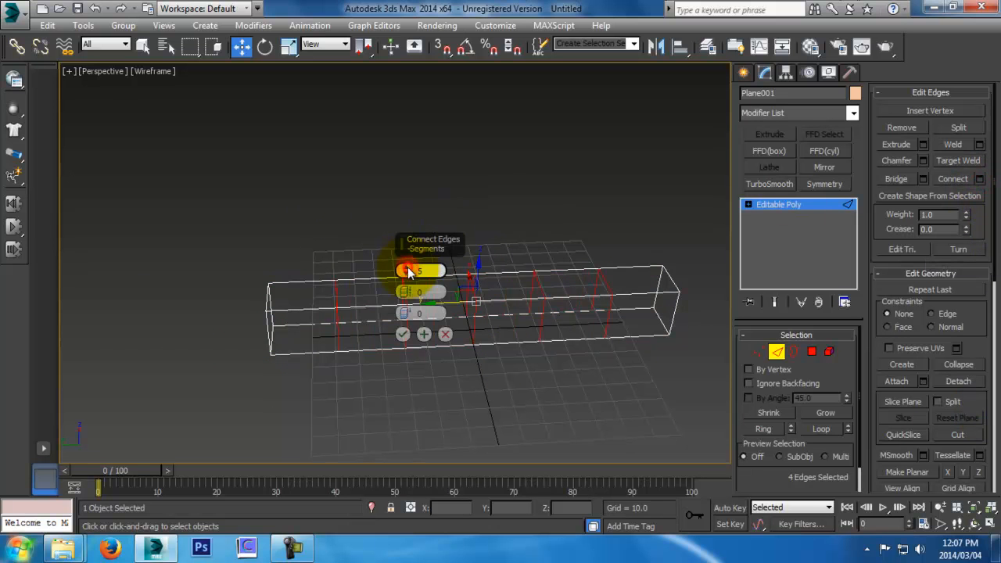
pyautogui.click(403, 334)
# Try chamfering all the connected cross edges by 7.429 in the Top view
pyautogui.keyDown('alt'); pyautogui.moveTo(409, 331); pyautogui.dragTo(414, 401, button='middle'); pyautogui.keyUp('alt')
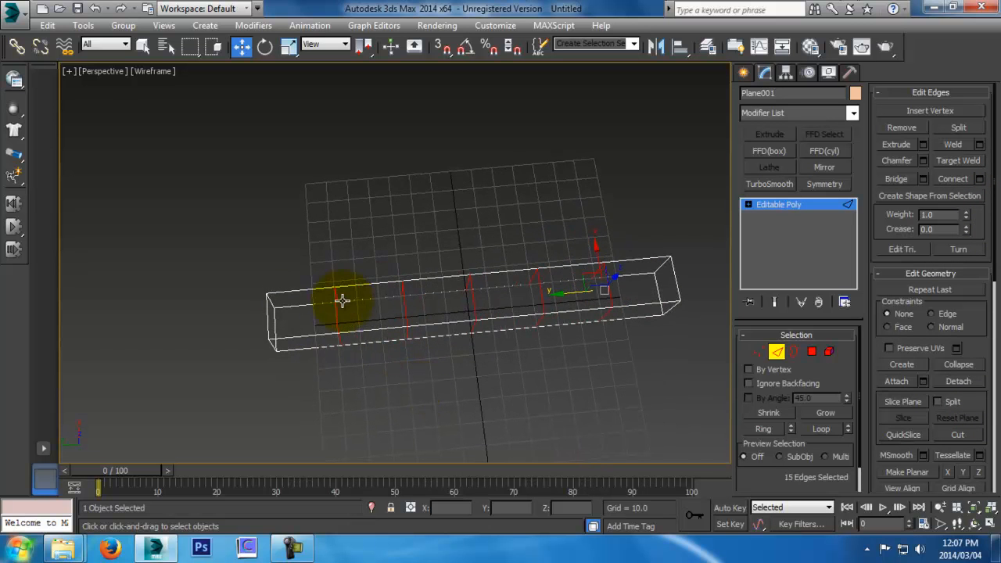
pyautogui.press('t')
pyautogui.scroll(2, 450, 333)
pyautogui.moveTo(393, 96); pyautogui.dragTo(408, 214, button='middle')
pyautogui.scroll(5, 404, 209)
pyautogui.scroll(-3, 496, 326)
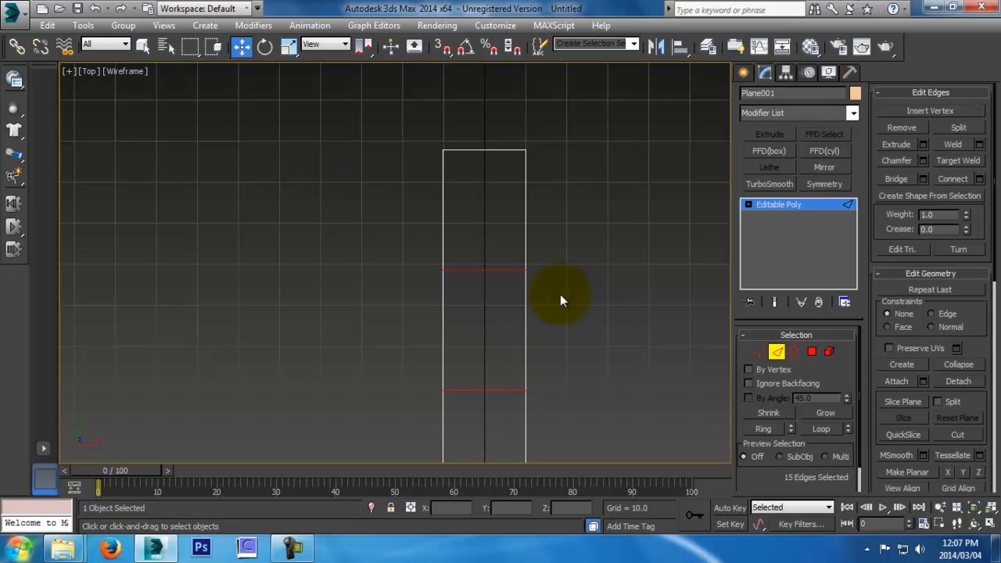
pyautogui.click(923, 161)
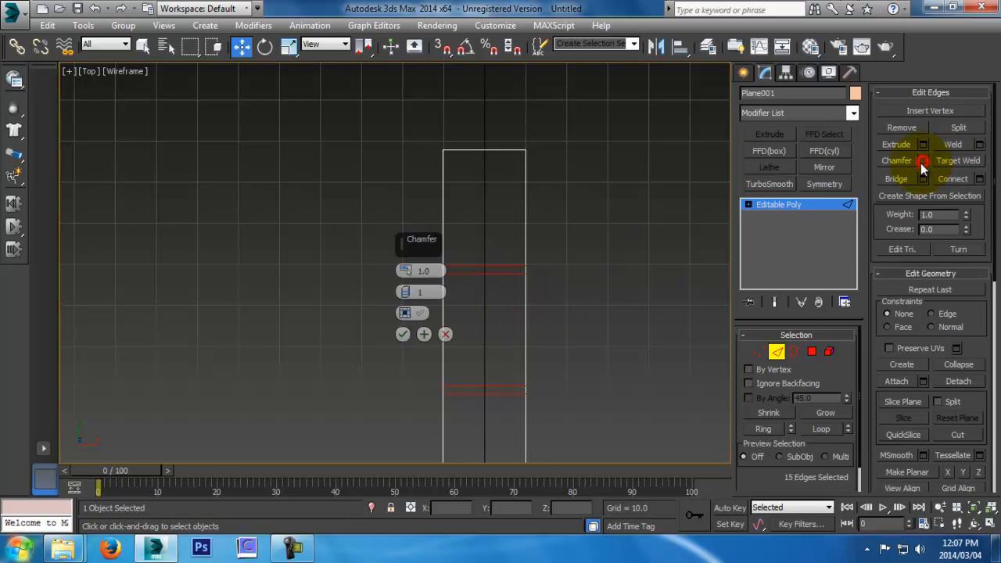
pyautogui.moveTo(408, 274); pyautogui.dragTo(404, 250)
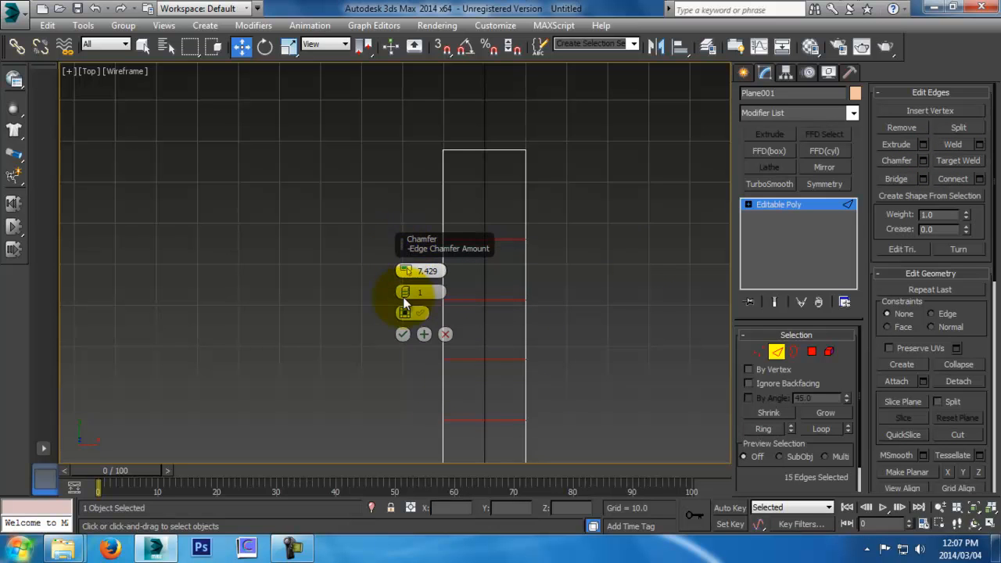
pyautogui.click(444, 333)
# Return to a shaded Perspective view and loop-select the cross edges nearest the box's end
pyautogui.press('p')
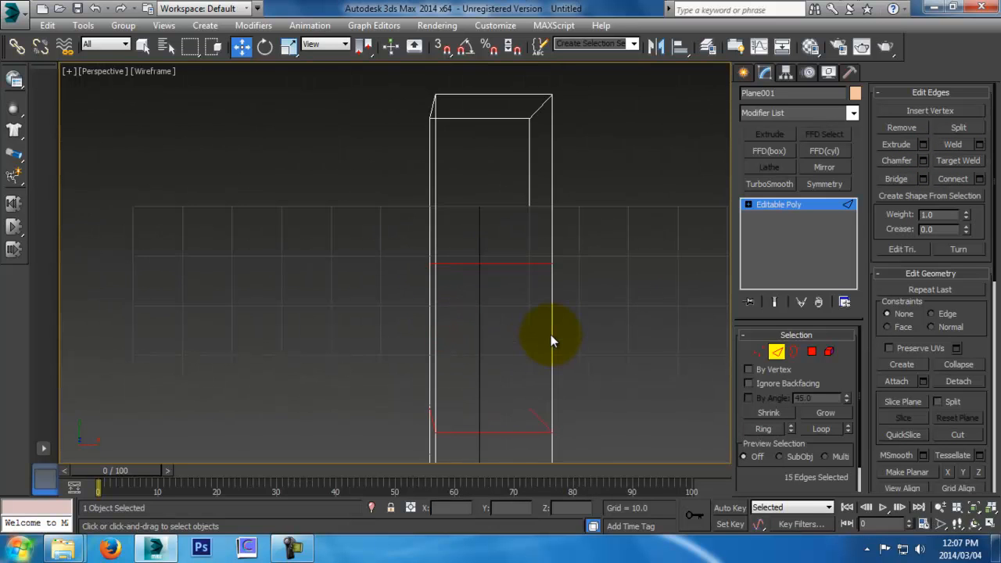
pyautogui.press('x')
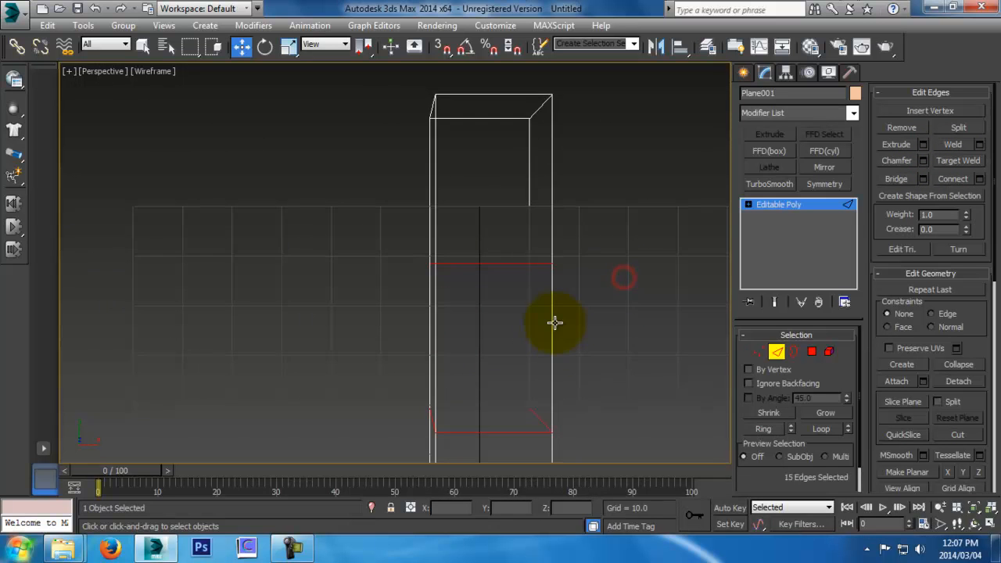
pyautogui.press('F3')
pyautogui.keyDown('alt'); pyautogui.moveTo(554, 322); pyautogui.dragTo(585, 356, button='middle'); pyautogui.keyUp('alt')
pyautogui.click(577, 258)
pyautogui.doubleClick(554, 260)
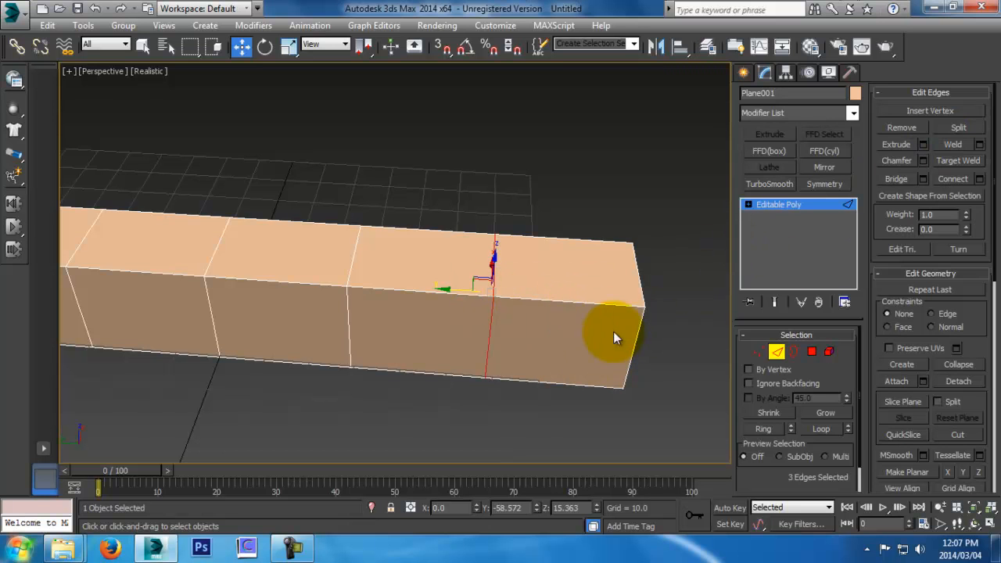
# Try chamfering the selected cross edge loop by 7.429 with 11 connect segments
pyautogui.click(922, 160)
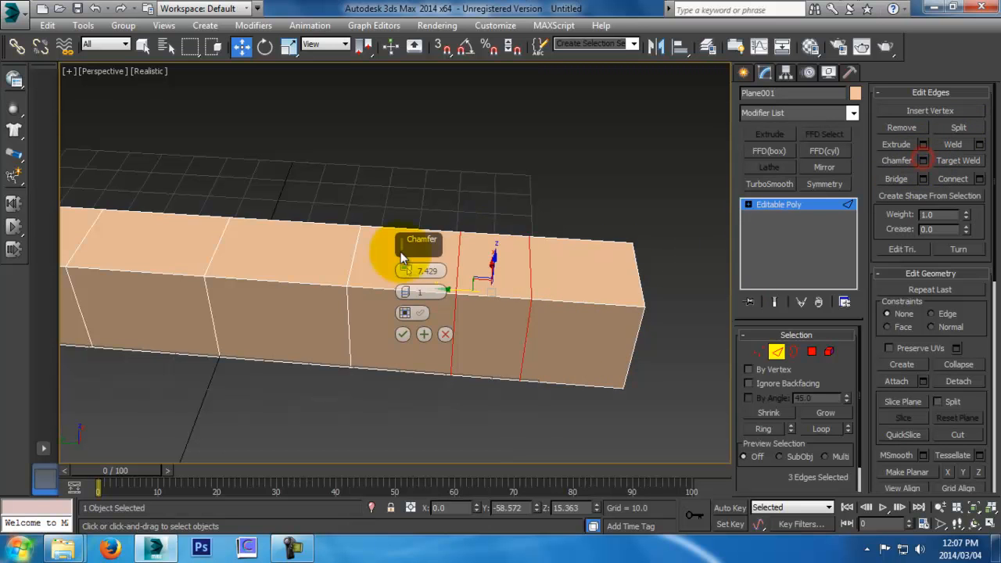
pyautogui.moveTo(406, 292); pyautogui.dragTo(406, 287)
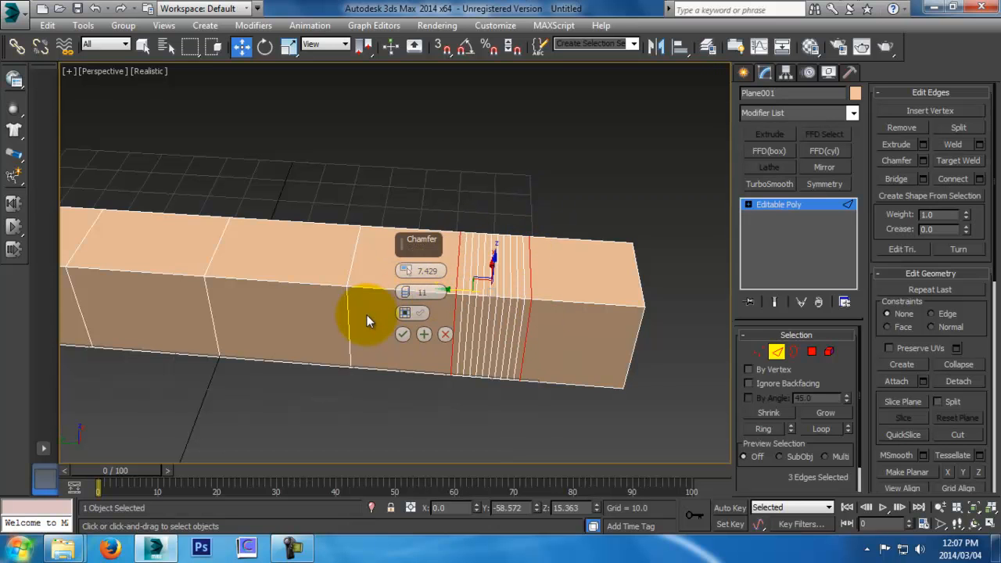
pyautogui.rightClick(405, 292)
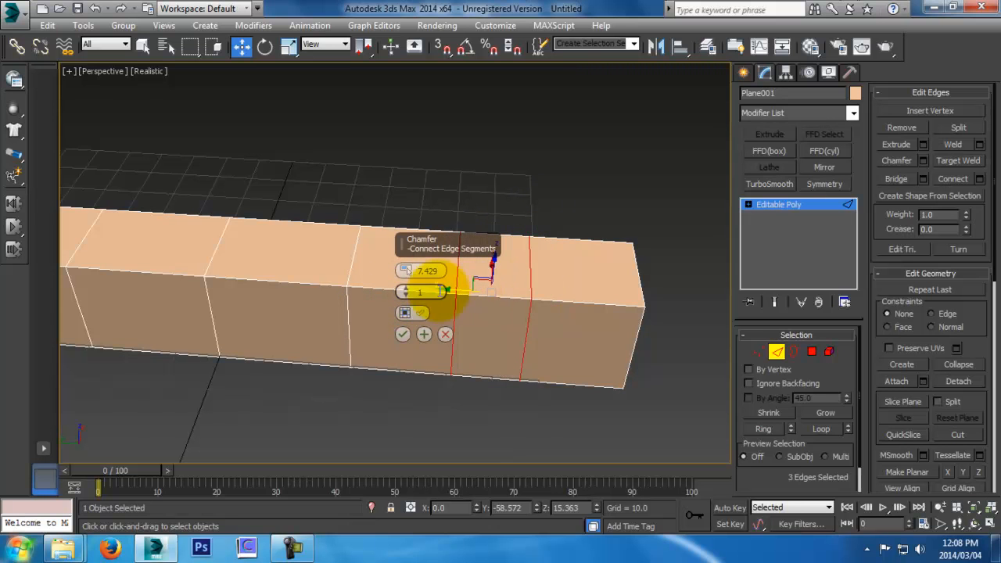
pyautogui.click(444, 335)
# Add the other cross edge loops to the selection and chamfer all of them by 7.429 with 1 segment
pyautogui.moveTo(346, 331); pyautogui.dragTo(651, 370, button='middle')
pyautogui.keyDown('ctrl'); pyautogui.doubleClick(553, 376); pyautogui.keyUp('ctrl')
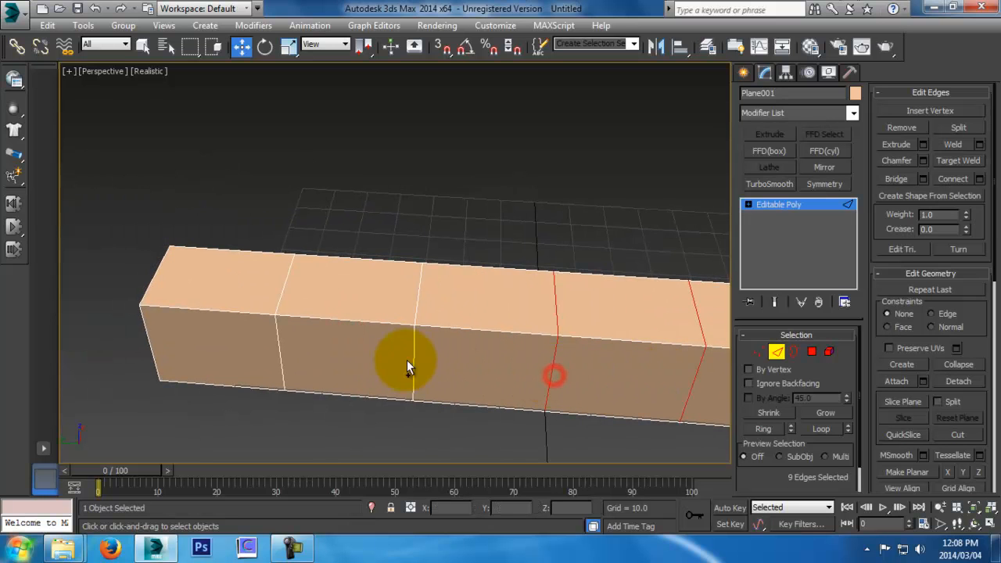
pyautogui.keyDown('ctrl'); pyautogui.doubleClick(415, 361); pyautogui.keyUp('ctrl')
pyautogui.keyDown('ctrl'); pyautogui.doubleClick(279, 356); pyautogui.keyUp('ctrl')
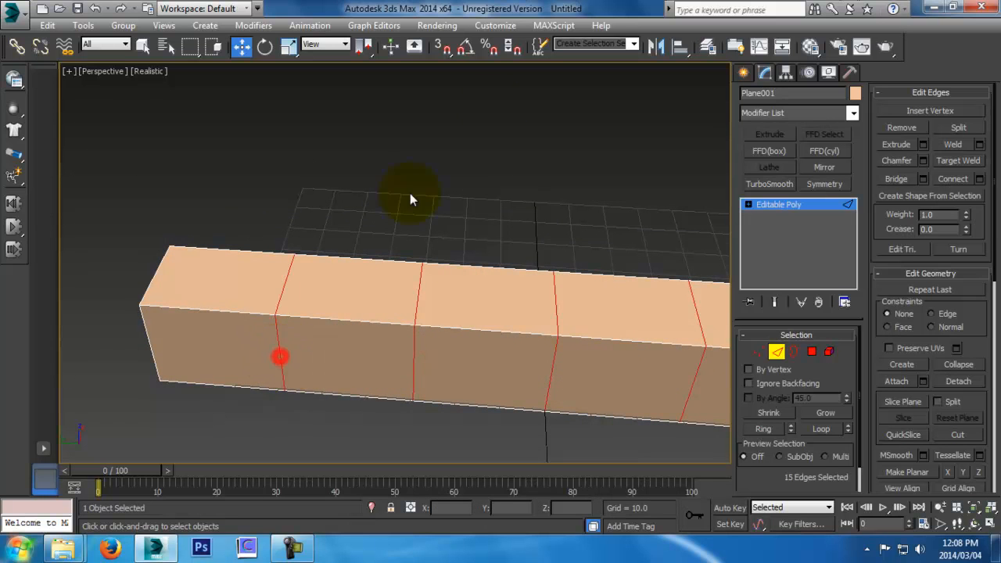
pyautogui.click(924, 160)
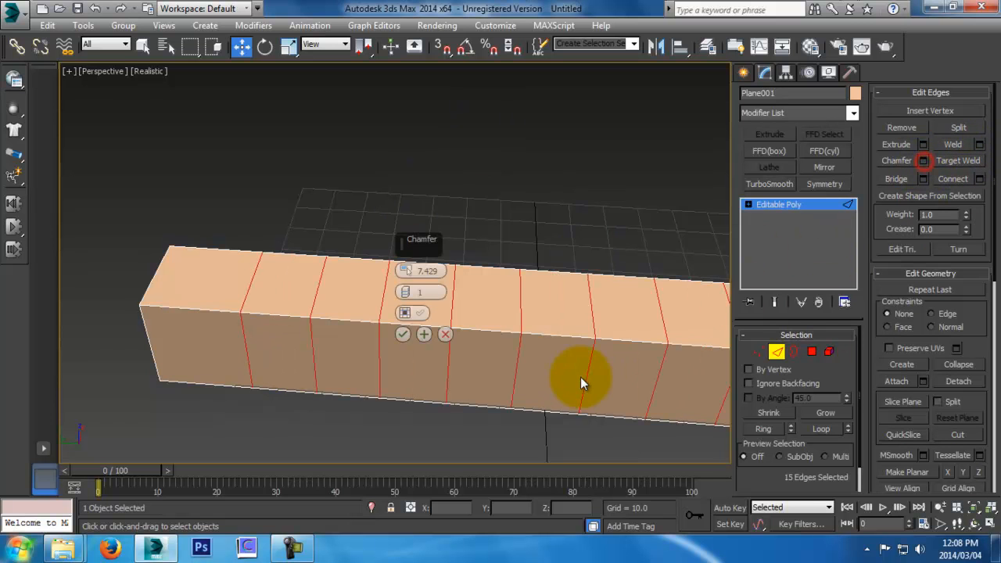
pyautogui.keyDown('alt'); pyautogui.moveTo(576, 383); pyautogui.dragTo(377, 351, button='middle'); pyautogui.keyUp('alt')
pyautogui.click(397, 335)
# Connect the ring of cross edges on the box's top with 1 segment and chamfer the new lengthwise edge by 7.429
pyautogui.keyDown('alt'); pyautogui.moveTo(516, 356); pyautogui.dragTo(600, 322, button='middle'); pyautogui.keyUp('alt')
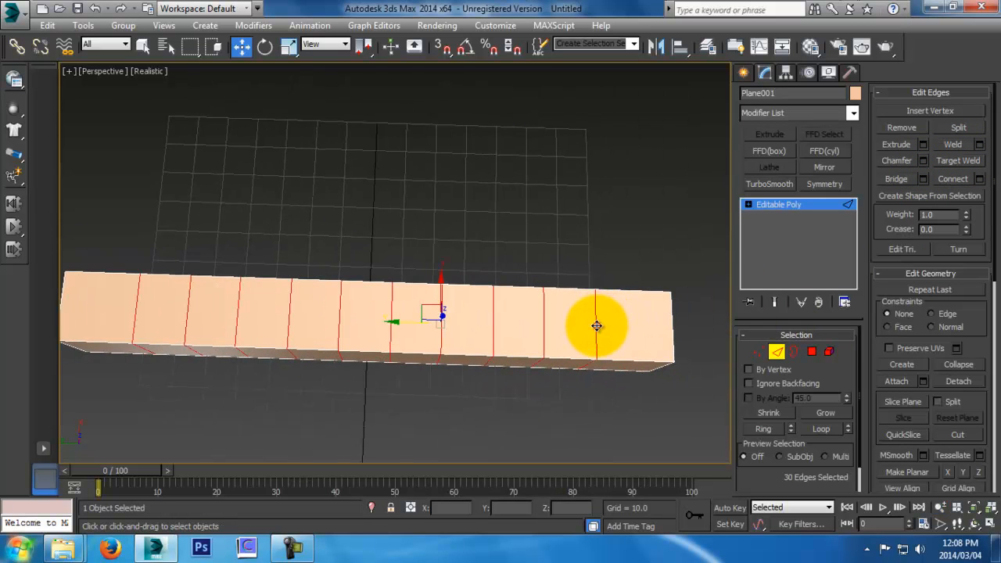
pyautogui.click(595, 325)
pyautogui.click(763, 428)
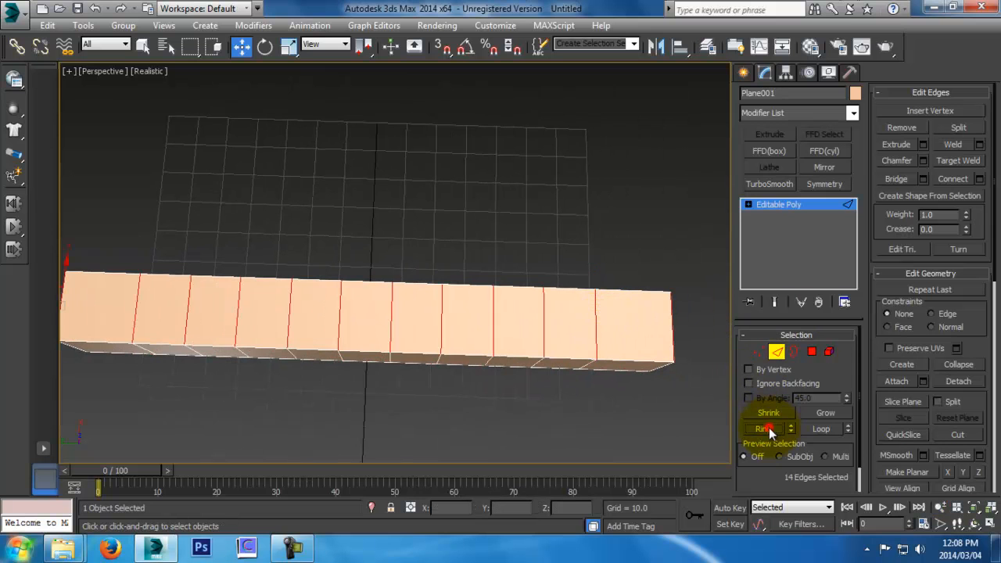
pyautogui.click(982, 179)
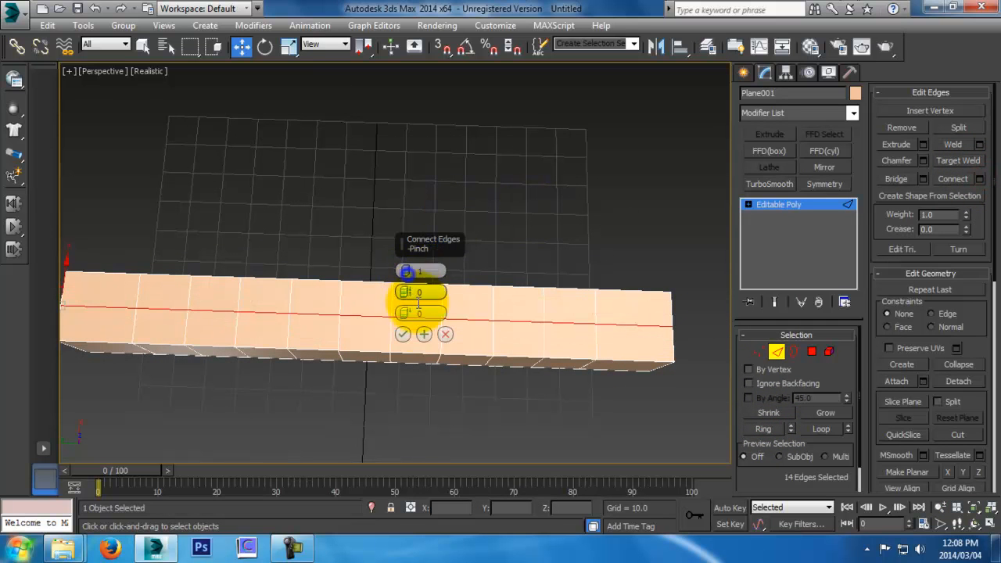
pyautogui.click(402, 334)
pyautogui.click(922, 160)
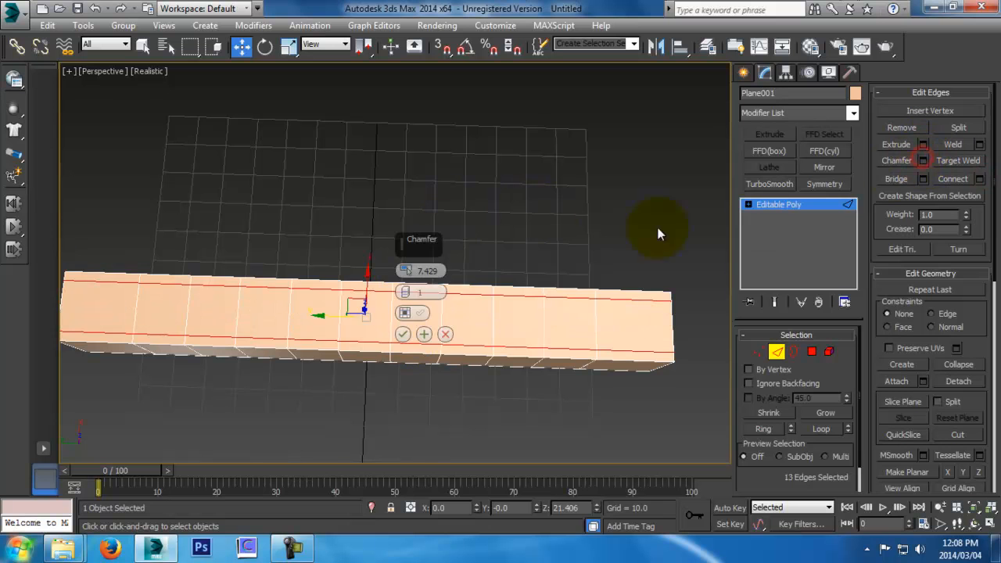
pyautogui.click(403, 335)
# Select the five alternating inner polygons along the top of the box at Polygon level
pyautogui.keyDown('alt'); pyautogui.moveTo(372, 323); pyautogui.dragTo(416, 244, button='middle'); pyautogui.keyUp('alt')
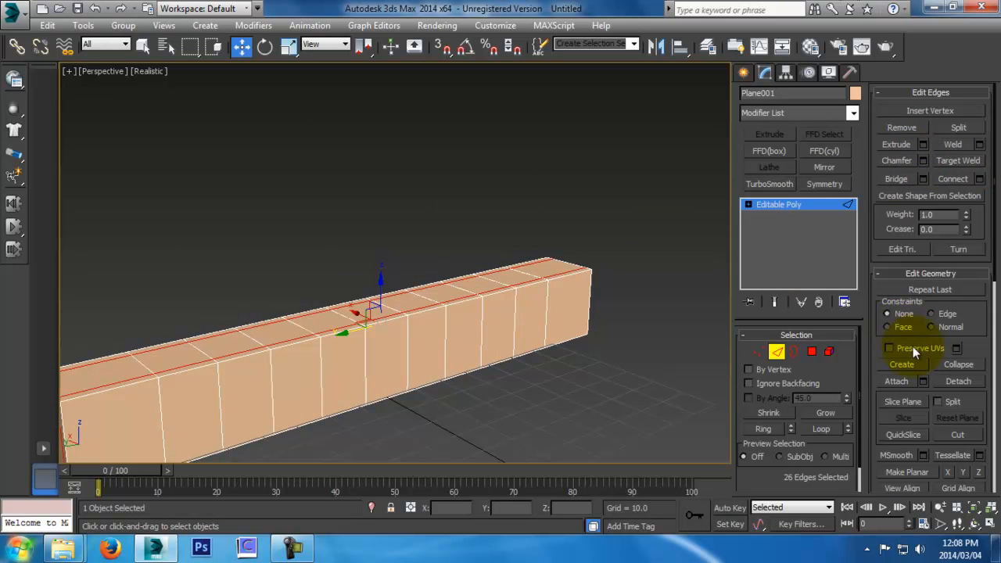
pyautogui.click(811, 352)
pyautogui.keyDown('alt'); pyautogui.moveTo(500, 297); pyautogui.dragTo(569, 350, button='middle'); pyautogui.keyUp('alt')
pyautogui.click(574, 353)
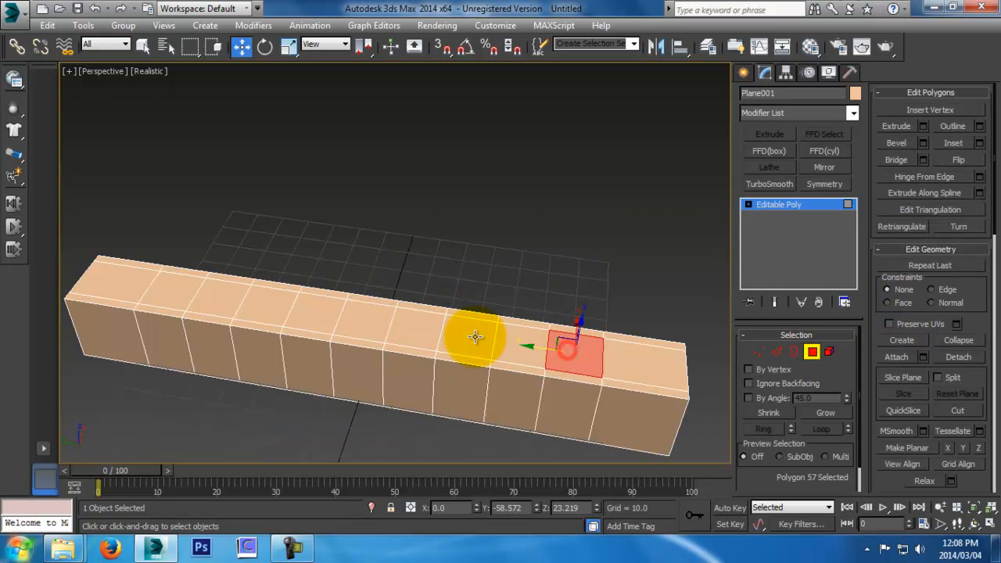
pyautogui.keyDown('ctrl'); pyautogui.click(473, 336); pyautogui.keyUp('ctrl')
pyautogui.keyDown('ctrl'); pyautogui.click(383, 334); pyautogui.keyUp('ctrl')
pyautogui.keyDown('ctrl'); pyautogui.click(262, 299); pyautogui.keyUp('ctrl')
pyautogui.keyDown('ctrl'); pyautogui.click(168, 291); pyautogui.keyUp('ctrl')
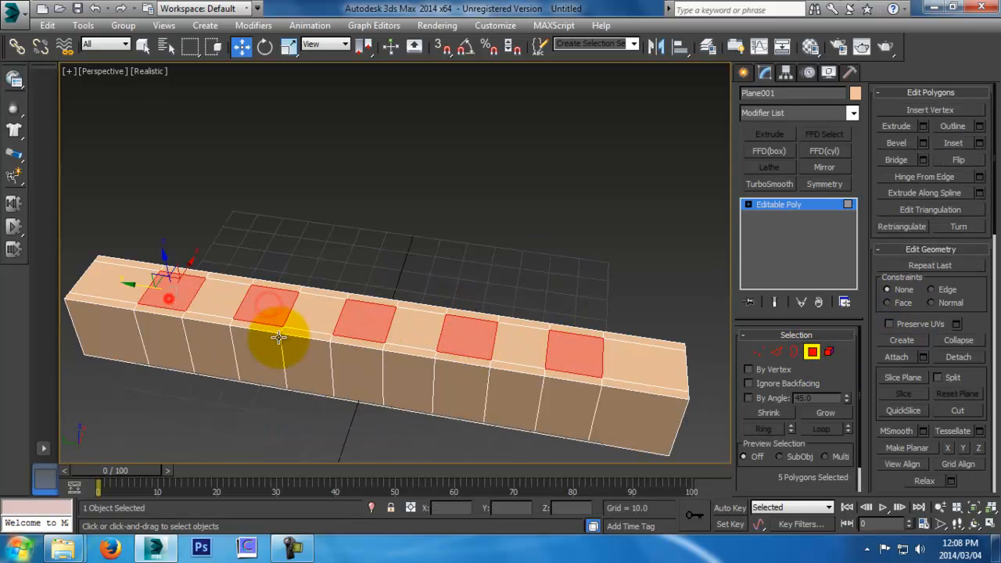
# Save the scene as Modelling_Tools_03_01 in the scenes folder
pyautogui.keyDown('alt'); pyautogui.moveTo(168, 291); pyautogui.dragTo(375, 295, button='middle'); pyautogui.keyUp('alt')
pyautogui.hotkey('ctrl', 's')
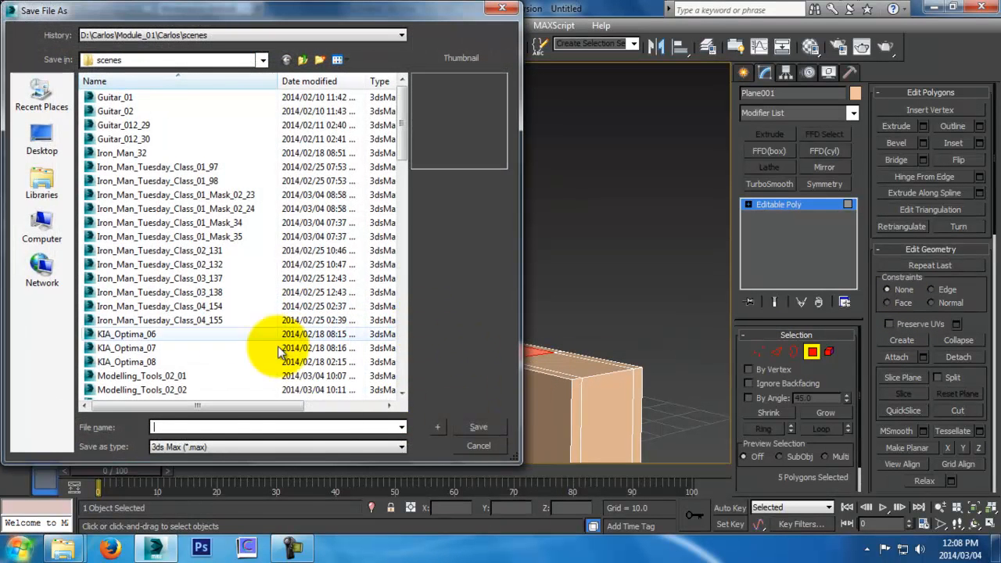
pyautogui.click(170, 374)
pyautogui.click(222, 426)
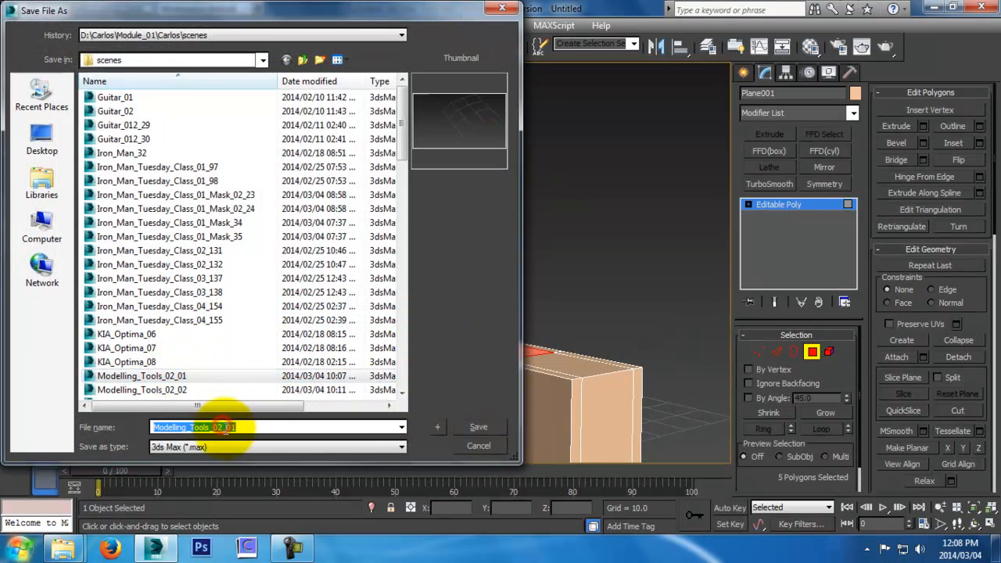
pyautogui.click(223, 427)
pyautogui.press('BackSpace')
pyautogui.write('3')
pyautogui.press('Return')
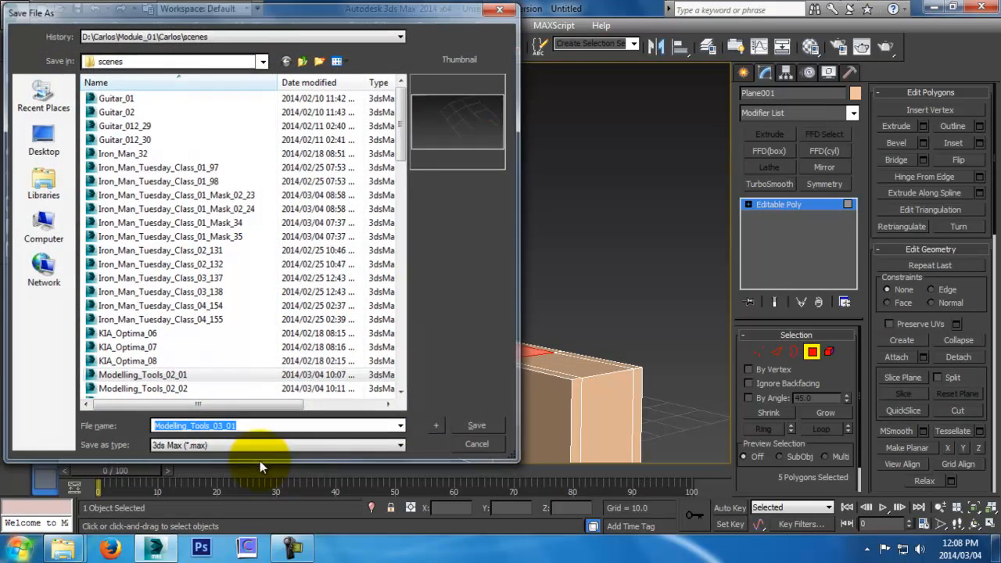
# Try various Bevel heights and outlines on the five selected top polygons, including height 10 with outline 9.151
pyautogui.scroll(5, 494, 332)
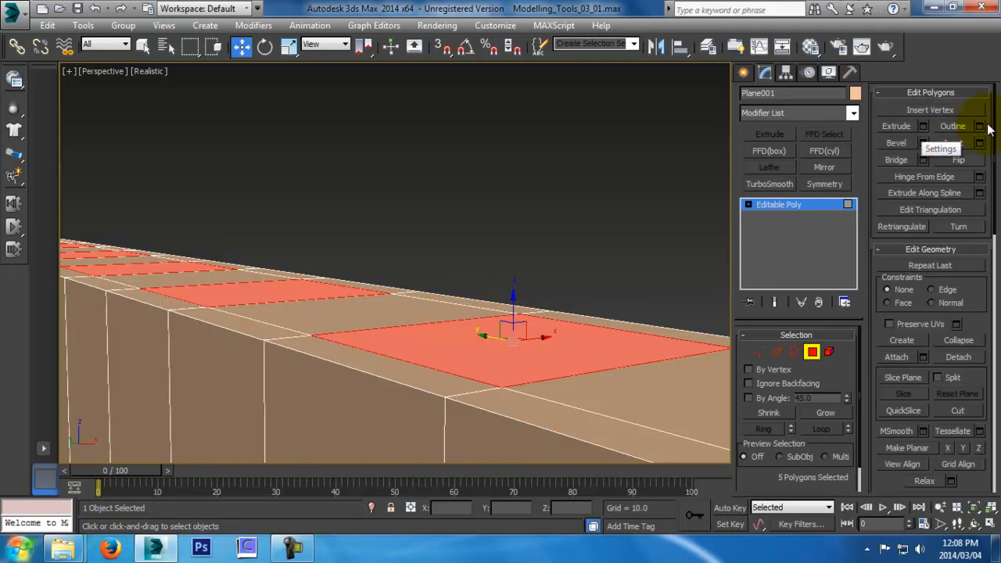
pyautogui.click(923, 142)
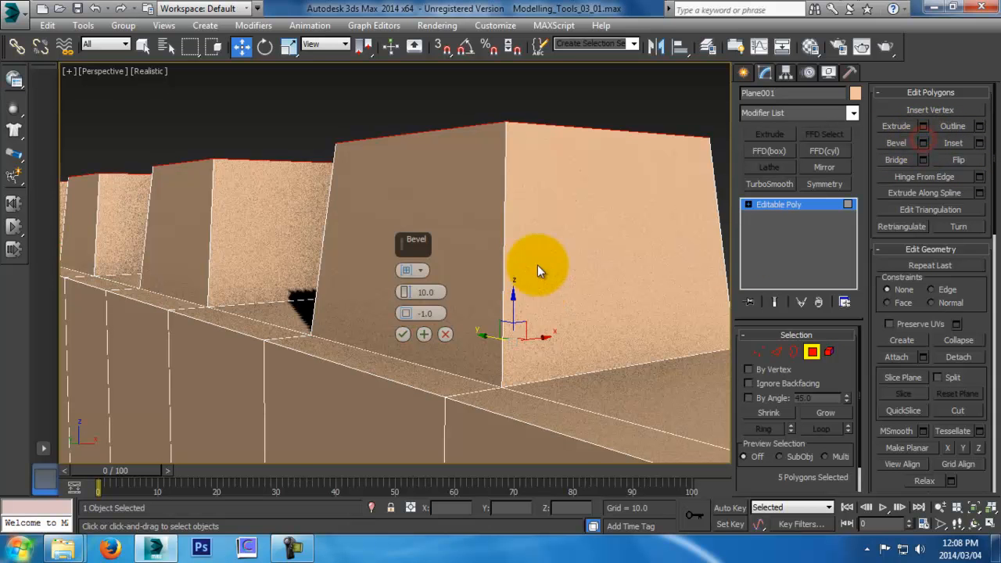
pyautogui.moveTo(422, 291); pyautogui.dragTo(445, 335)
pyautogui.keyDown('alt'); pyautogui.moveTo(597, 224); pyautogui.dragTo(424, 261, button='middle'); pyautogui.keyUp('alt')
pyautogui.moveTo(407, 298); pyautogui.dragTo(410, 238)
pyautogui.rightClick(405, 292)
pyautogui.moveTo(406, 319); pyautogui.dragTo(403, 336)
pyautogui.keyDown('alt'); pyautogui.moveTo(580, 302); pyautogui.dragTo(453, 250, button='middle'); pyautogui.keyUp('alt')
pyautogui.moveTo(407, 314); pyautogui.dragTo(423, 253)
pyautogui.scroll(-5, 561, 217)
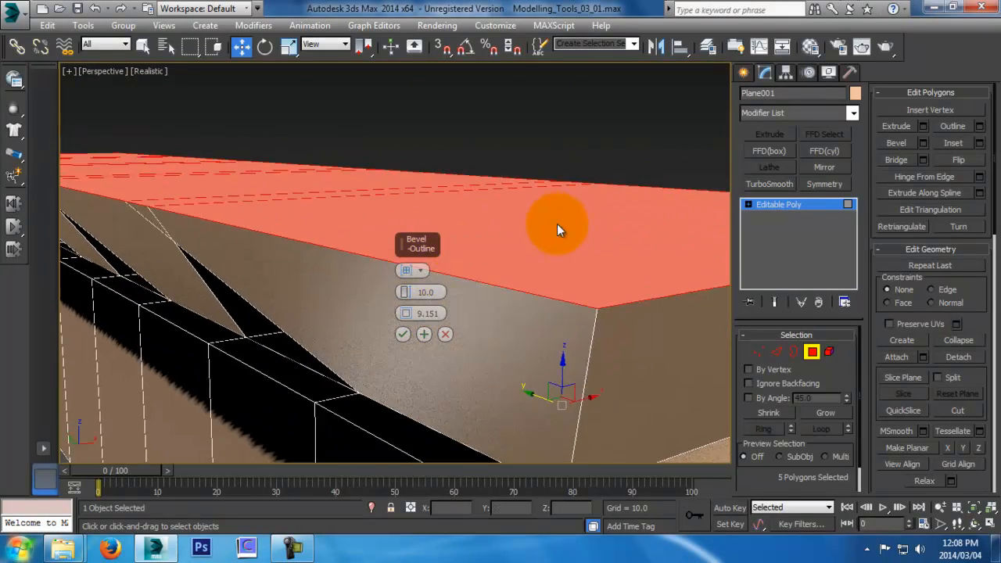
pyautogui.keyDown('alt'); pyautogui.moveTo(550, 250); pyautogui.dragTo(654, 266, button='middle'); pyautogui.keyUp('alt')
pyautogui.moveTo(555, 259); pyautogui.dragTo(458, 306, button='middle')
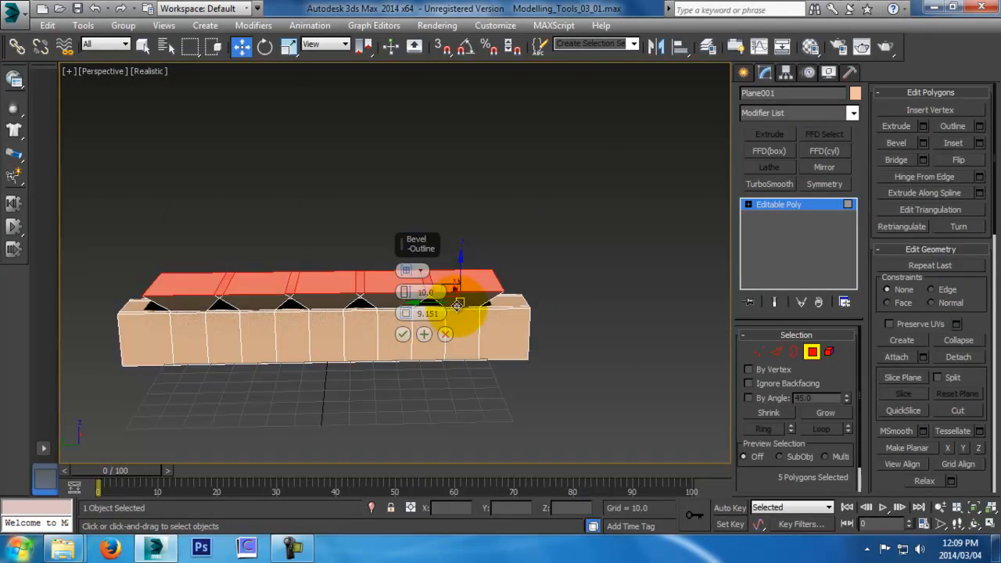
pyautogui.scroll(5, 458, 306)
# Try a flat Bevel on the five top polygons with height 0 and outline -1.631
pyautogui.rightClick(404, 314)
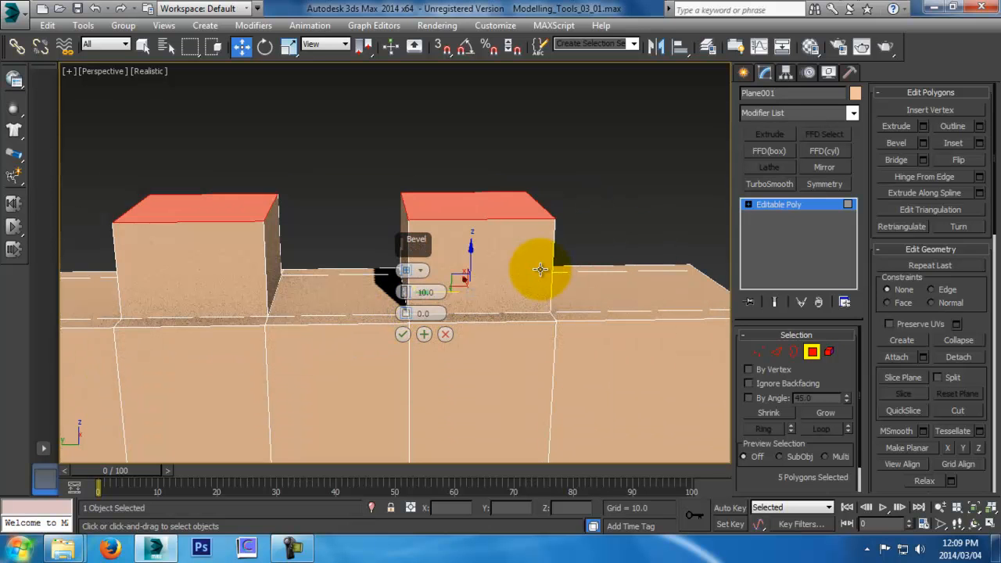
pyautogui.rightClick(404, 292)
pyautogui.moveTo(406, 314)
pyautogui.mouseDown()
pyautogui.moveTo(410, 331)
pyautogui.moveTo(406, 316)
pyautogui.mouseUp()
pyautogui.keyDown('alt'); pyautogui.moveTo(680, 184); pyautogui.dragTo(500, 291, button='middle'); pyautogui.keyUp('alt')
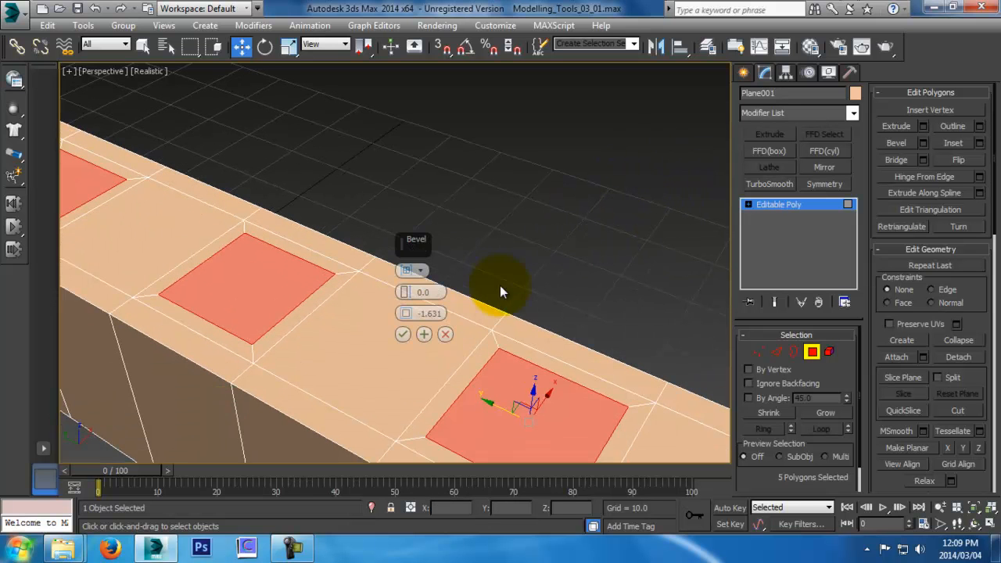
pyautogui.click(446, 335)
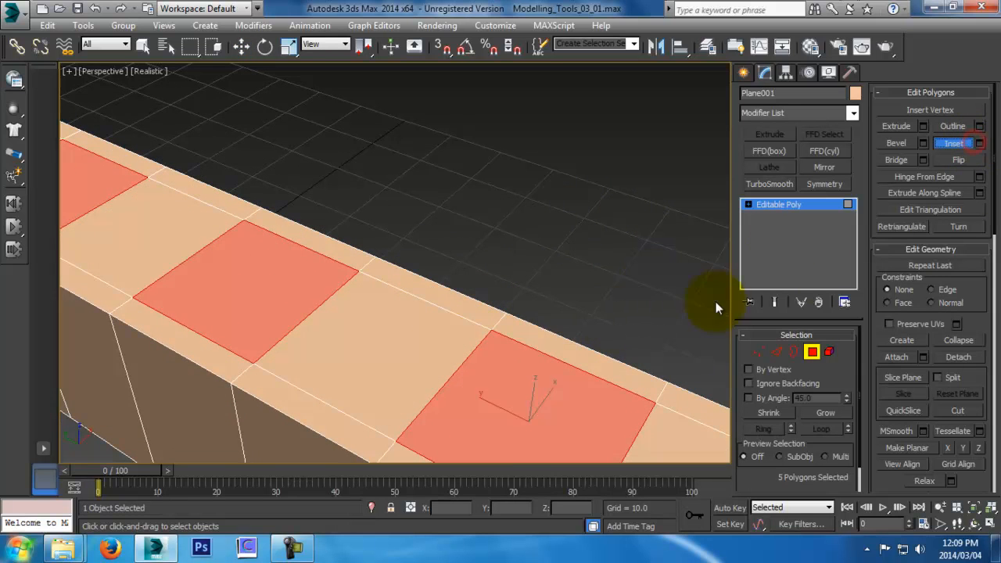
# Try insetting the five selected top polygons by 1.0
pyautogui.click(980, 144)
pyautogui.press('w')
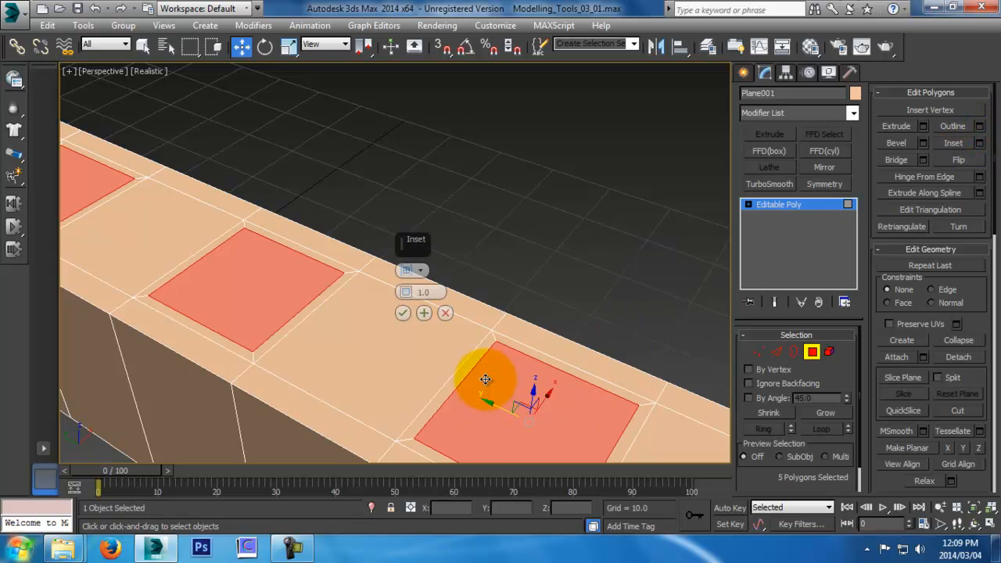
pyautogui.moveTo(405, 291)
pyautogui.mouseDown()
pyautogui.moveTo(403, 275)
pyautogui.moveTo(405, 305)
pyautogui.moveTo(405, 292)
pyautogui.mouseUp()
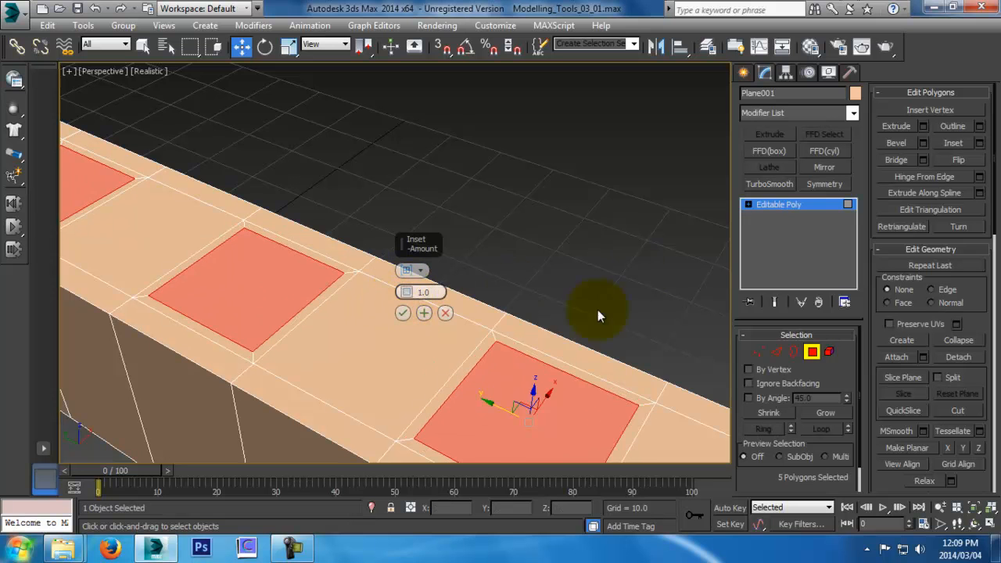
pyautogui.click(450, 317)
# Bevel the five selected top polygons with a height of 3.18 and an outline of 0
pyautogui.click(924, 144)
pyautogui.moveTo(449, 374); pyautogui.dragTo(469, 315, button='middle')
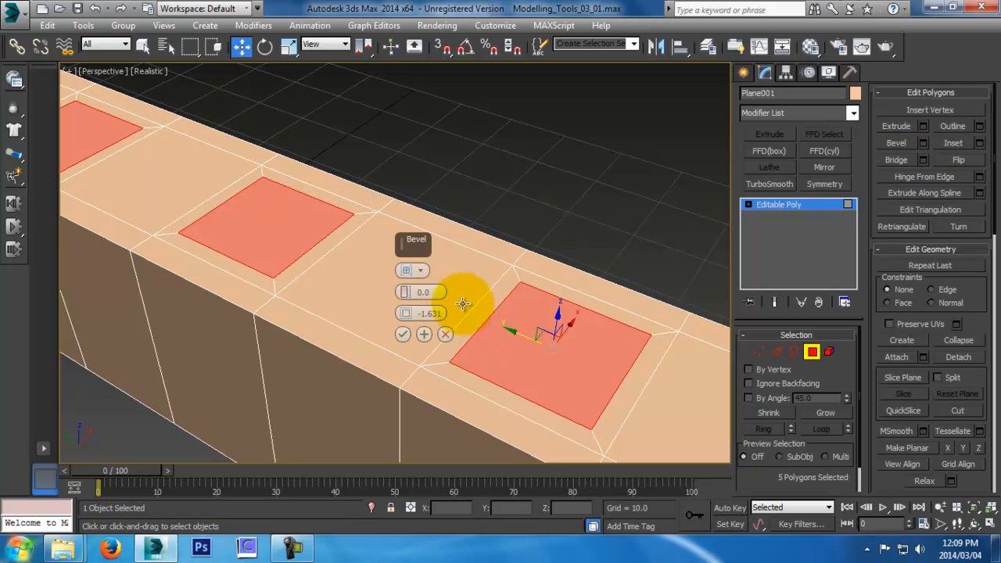
pyautogui.rightClick(406, 314)
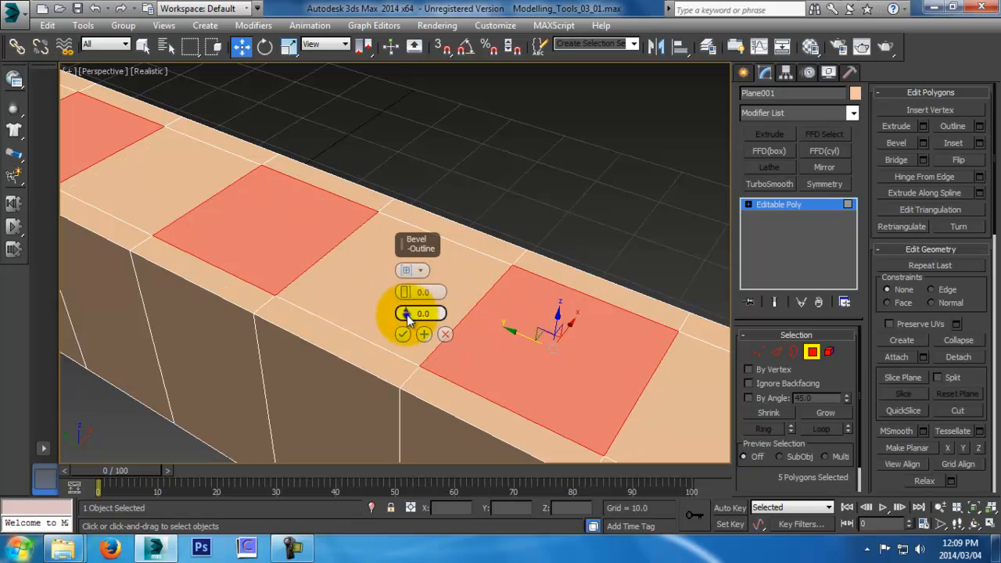
pyautogui.moveTo(405, 294); pyautogui.dragTo(407, 244)
pyautogui.press('f')
pyautogui.scroll(-4, 485, 250)
pyautogui.moveTo(405, 291); pyautogui.dragTo(409, 407)
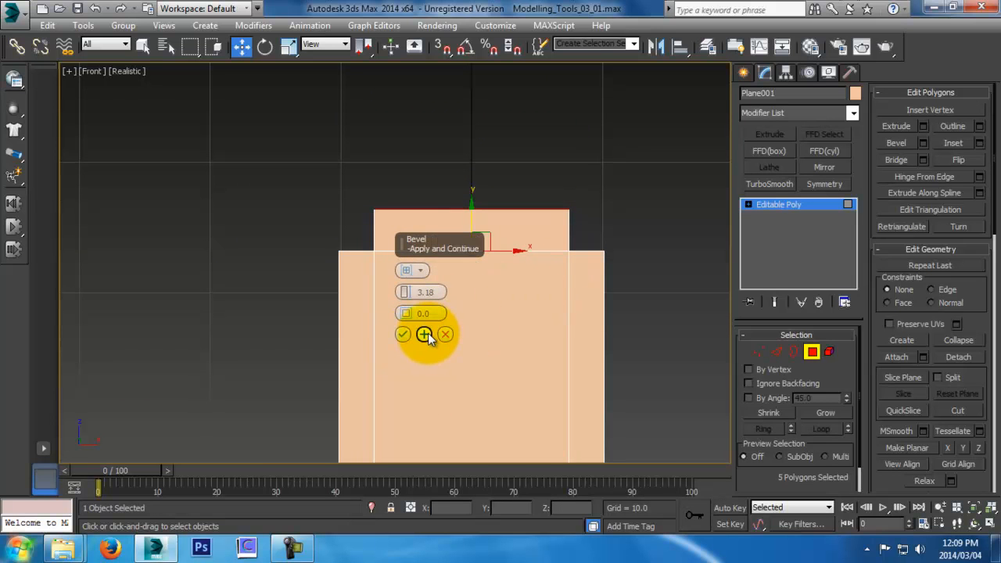
# Try stacking further Bevel layers of height 3.18 on the raised polygons, with varying outlines including 2.129, 3.418 and -1.625
pyautogui.click(423, 334)
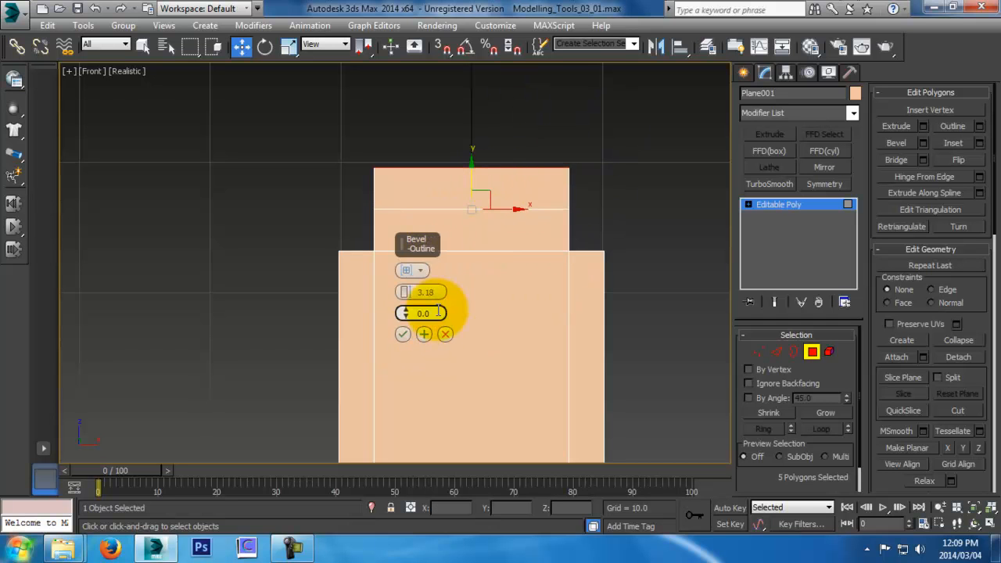
pyautogui.moveTo(416, 309); pyautogui.dragTo(413, 243)
pyautogui.click(424, 333)
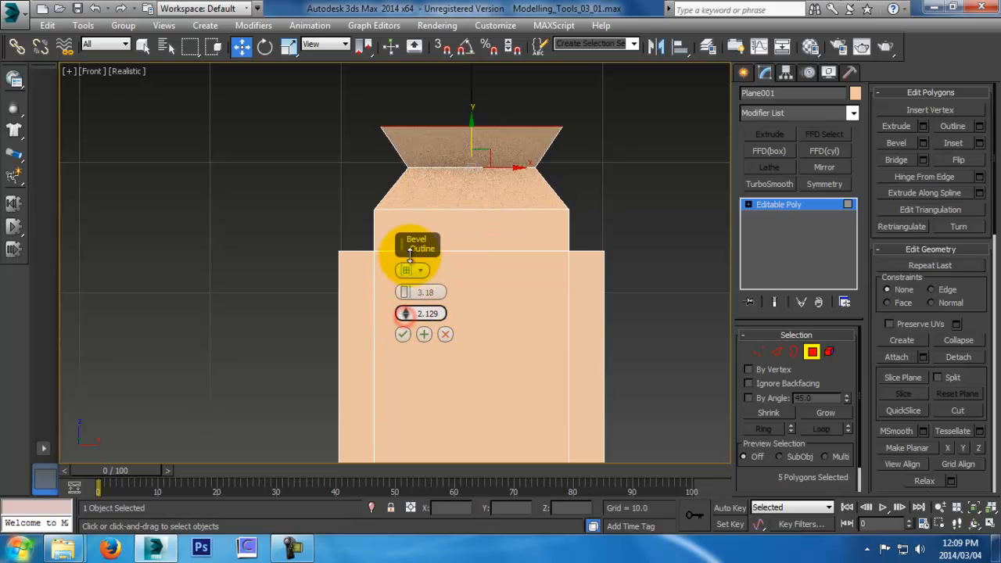
pyautogui.click(423, 335)
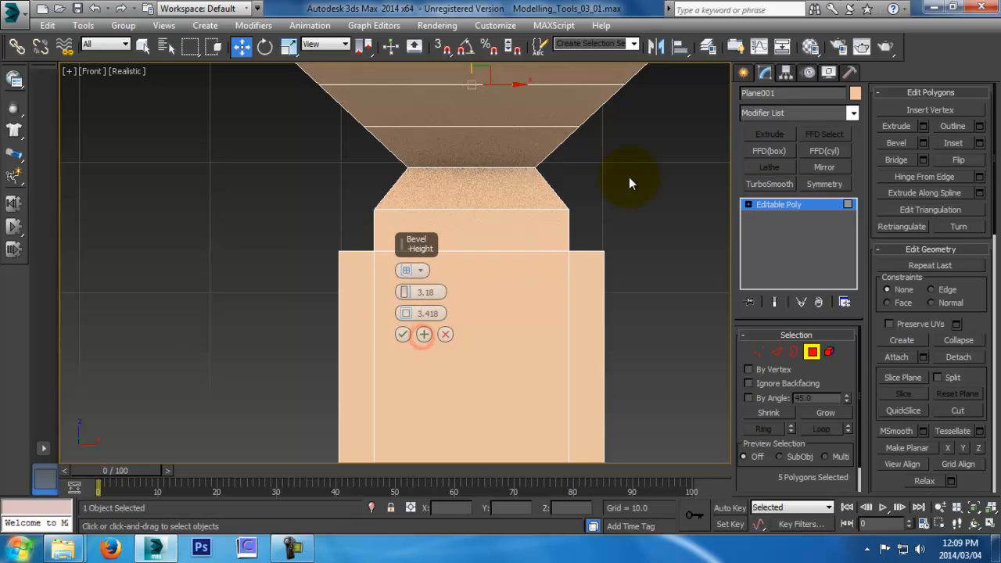
pyautogui.moveTo(628, 177); pyautogui.dragTo(600, 262, button='middle')
pyautogui.moveTo(407, 313); pyautogui.dragTo(413, 380)
pyautogui.click(423, 335)
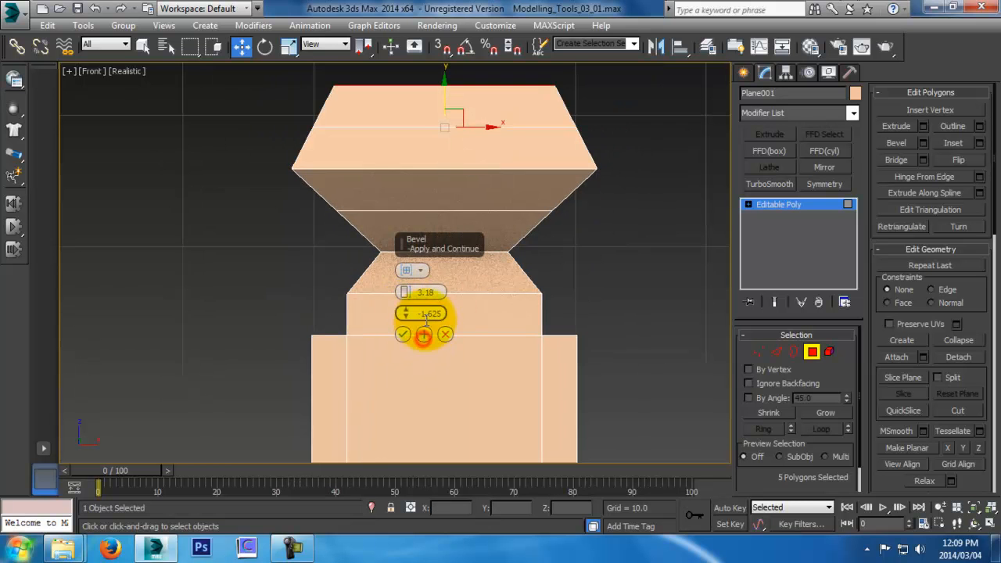
pyautogui.moveTo(405, 314); pyautogui.dragTo(424, 250)
pyautogui.moveTo(527, 210); pyautogui.dragTo(489, 312, button='middle')
pyautogui.scroll(2, 552, 236)
# Undo the stacked bevel layers and accept the single straight bevel with height 3.18 and outline 0
pyautogui.hotkey('ctrl', 'z')
pyautogui.hotkey('ctrl', 'z')
pyautogui.hotkey('ctrl', 'z')
pyautogui.hotkey('ctrl', 'z')
pyautogui.hotkey('ctrl', 'z')
pyautogui.hotkey('ctrl', 'z')
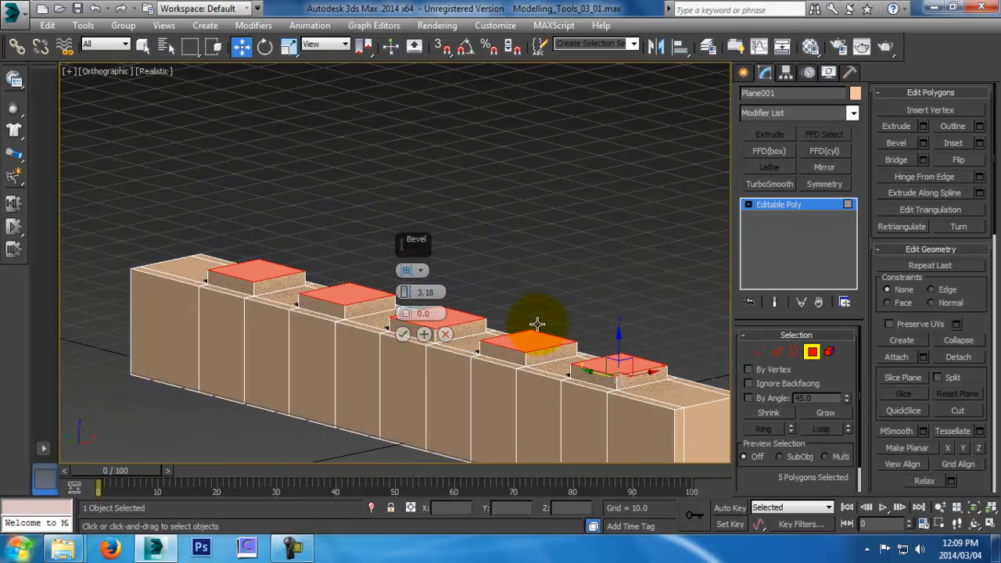
pyautogui.click(402, 334)
pyautogui.keyDown('alt'); pyautogui.moveTo(495, 336); pyautogui.dragTo(489, 315, button='middle'); pyautogui.keyUp('alt')
pyautogui.press('p')
pyautogui.scroll(-3, 457, 314)
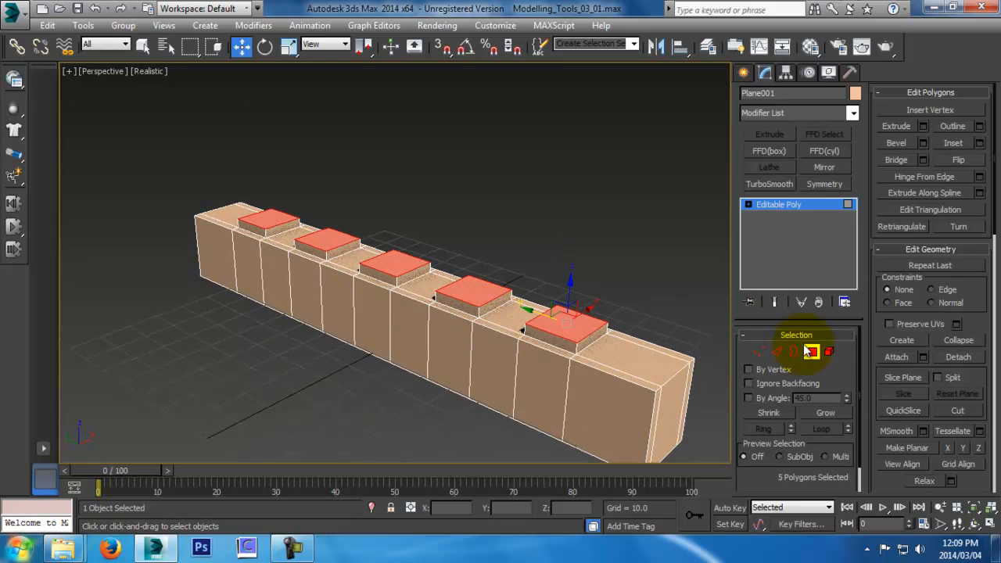
# Leave polygon editing and add a TurboSmooth modifier with 2 iterations to the whole box
pyautogui.click(811, 352)
pyautogui.click(603, 311)
pyautogui.scroll(5, 636, 381)
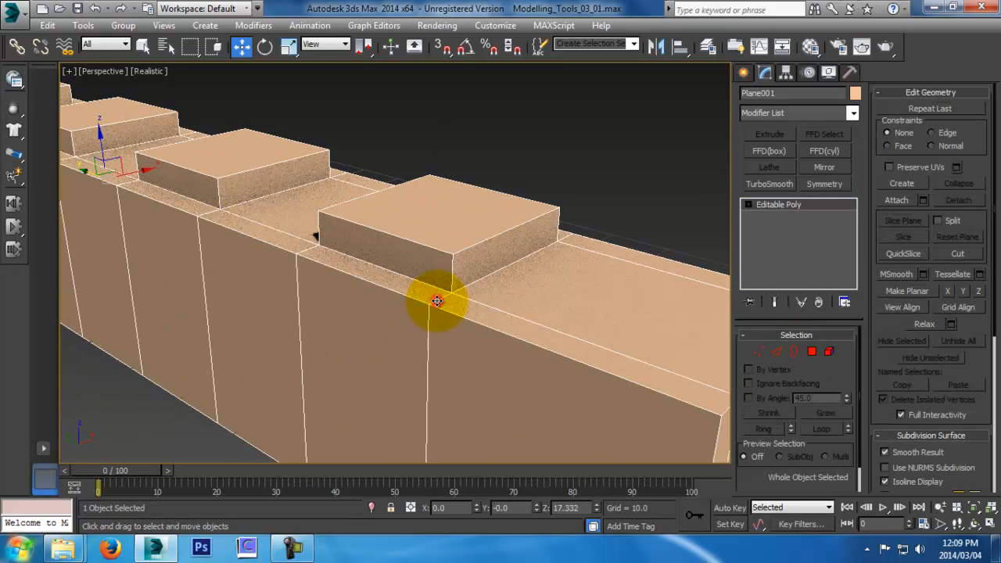
pyautogui.scroll(-2, 569, 304)
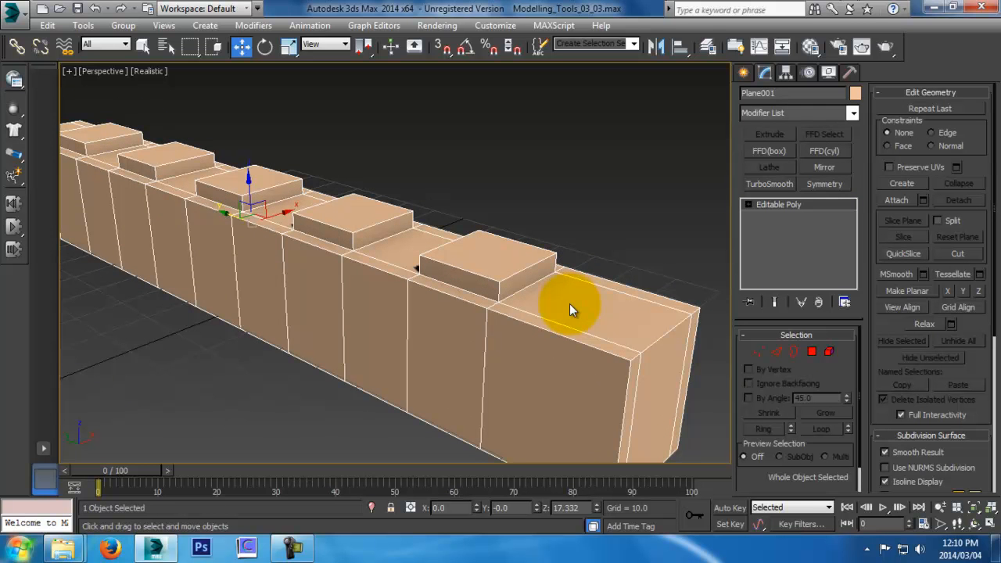
pyautogui.scroll(1, 552, 284)
pyautogui.click(787, 186)
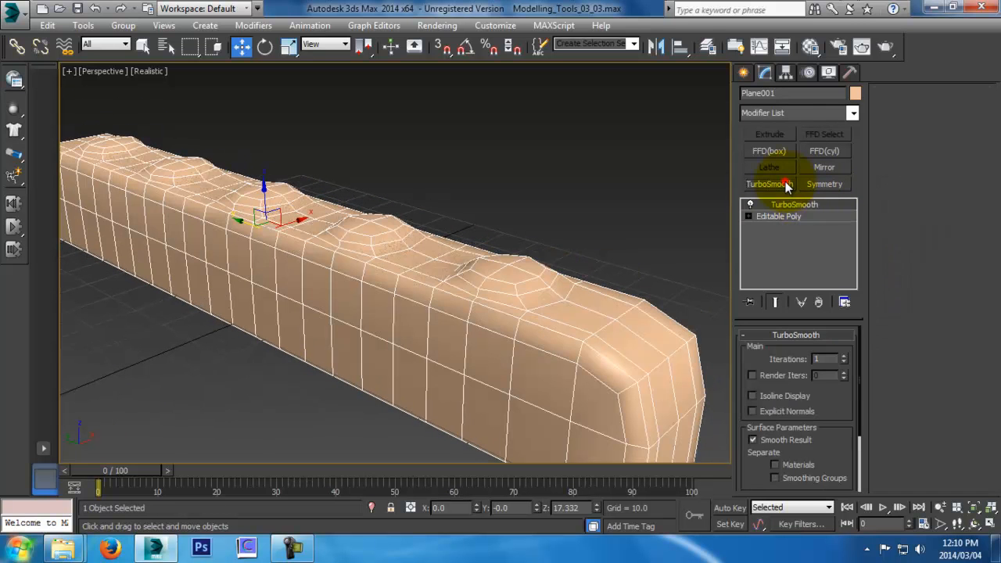
pyautogui.click(843, 356)
pyautogui.scroll(-4, 621, 313)
pyautogui.keyDown('alt'); pyautogui.moveTo(617, 300); pyautogui.dragTo(723, 327, button='middle'); pyautogui.keyUp('alt')
pyautogui.keyDown('alt'); pyautogui.moveTo(552, 328); pyautogui.dragTo(154, 273, button='middle'); pyautogui.keyUp('alt')
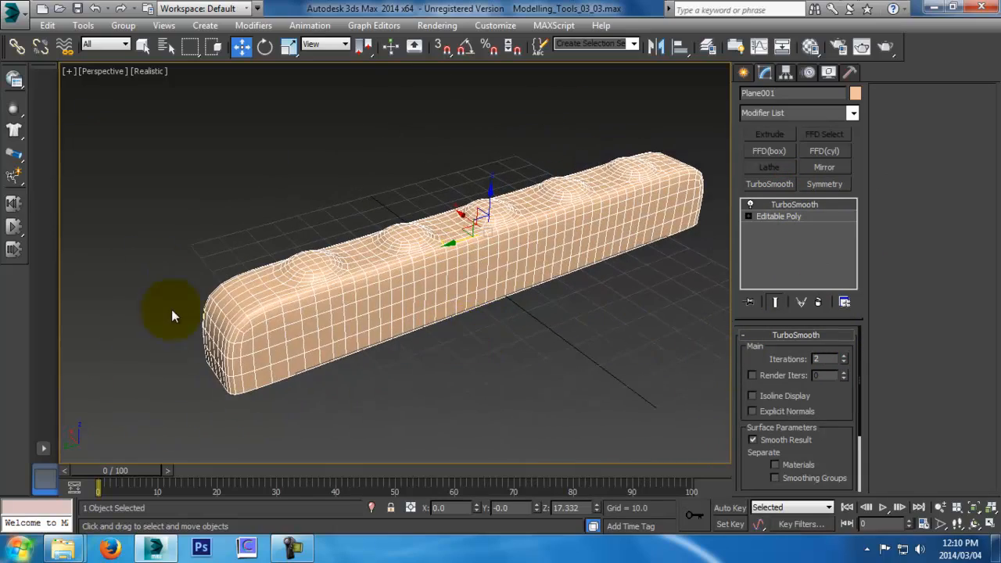
pyautogui.keyDown('alt'); pyautogui.moveTo(234, 329); pyautogui.dragTo(573, 308, button='middle'); pyautogui.keyUp('alt')
pyautogui.scroll(4, 572, 281)
pyautogui.keyDown('alt'); pyautogui.moveTo(572, 271); pyautogui.dragTo(486, 239, button='middle'); pyautogui.keyUp('alt')
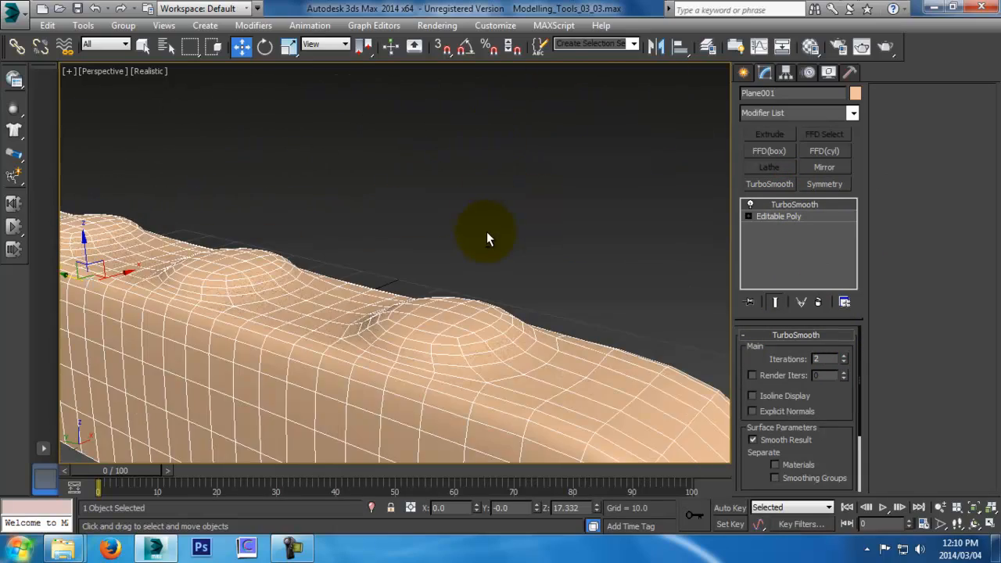
# At the Editable Poly's edge level, select all vertical corner edges of the five raised blocks
pyautogui.click(813, 214)
pyautogui.click(776, 351)
pyautogui.keyDown('alt'); pyautogui.moveTo(641, 334); pyautogui.dragTo(521, 201, button='middle'); pyautogui.keyUp('alt')
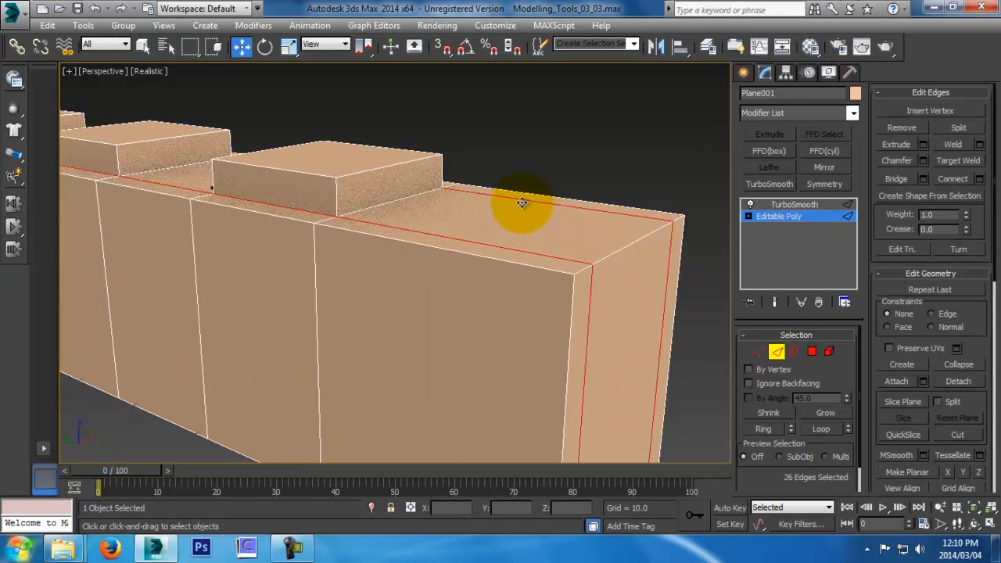
pyautogui.click(330, 197)
pyautogui.moveTo(330, 196); pyautogui.dragTo(470, 196, button='middle')
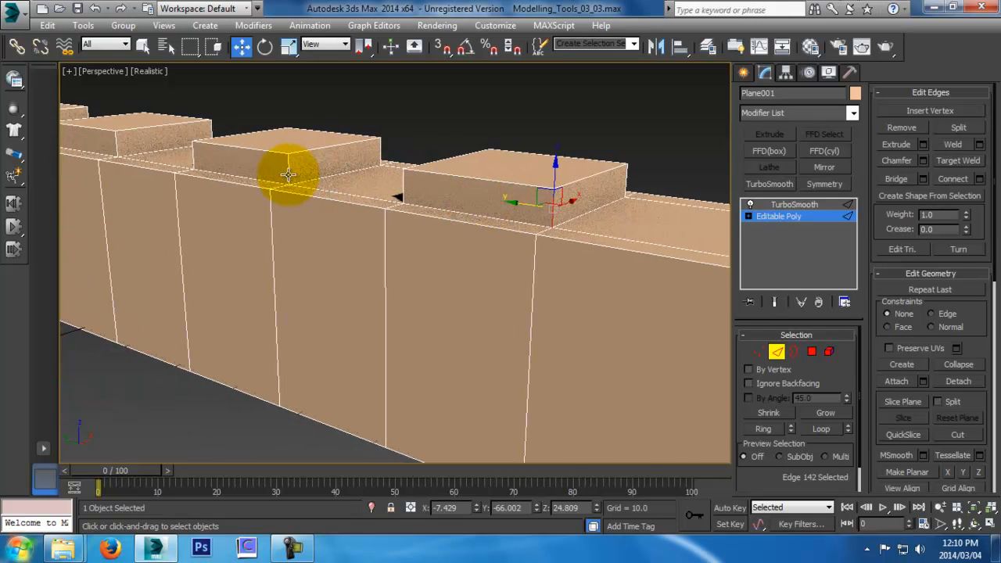
pyautogui.moveTo(291, 173); pyautogui.dragTo(440, 161, button='middle')
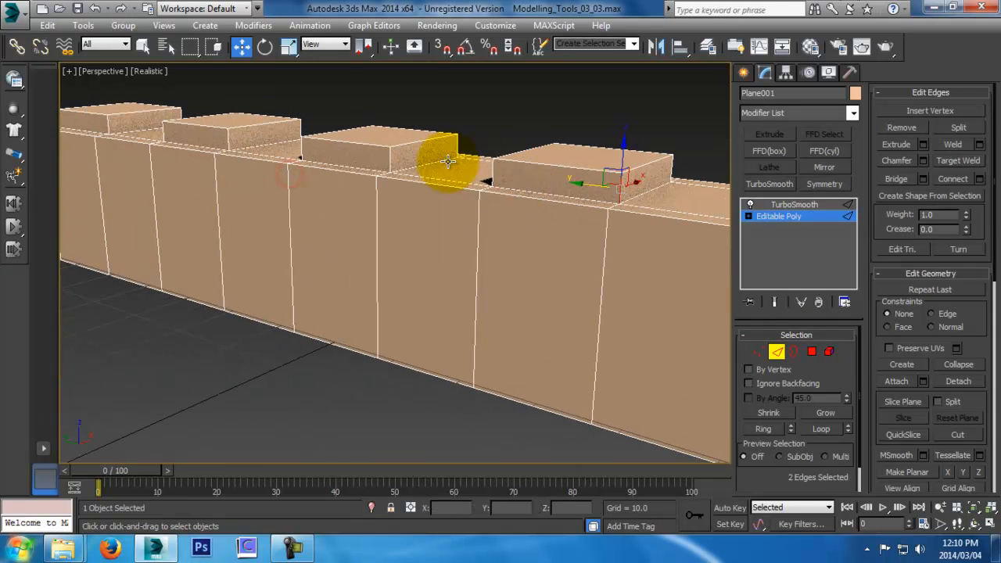
pyautogui.keyDown('ctrl'); pyautogui.click(390, 159); pyautogui.keyUp('ctrl')
pyautogui.keyDown('ctrl'); pyautogui.click(227, 139); pyautogui.keyUp('ctrl')
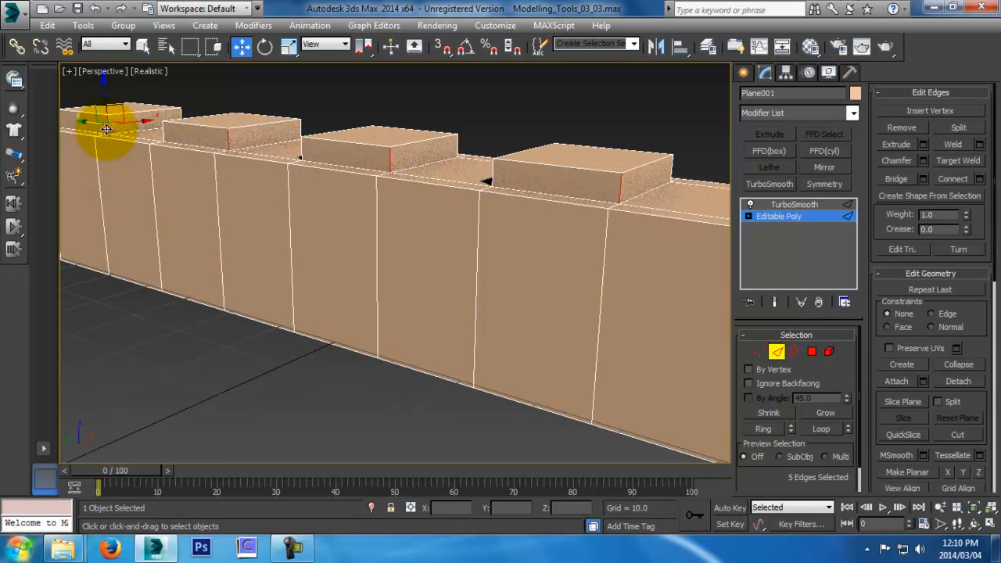
pyautogui.keyDown('ctrl'); pyautogui.click(107, 130); pyautogui.keyUp('ctrl')
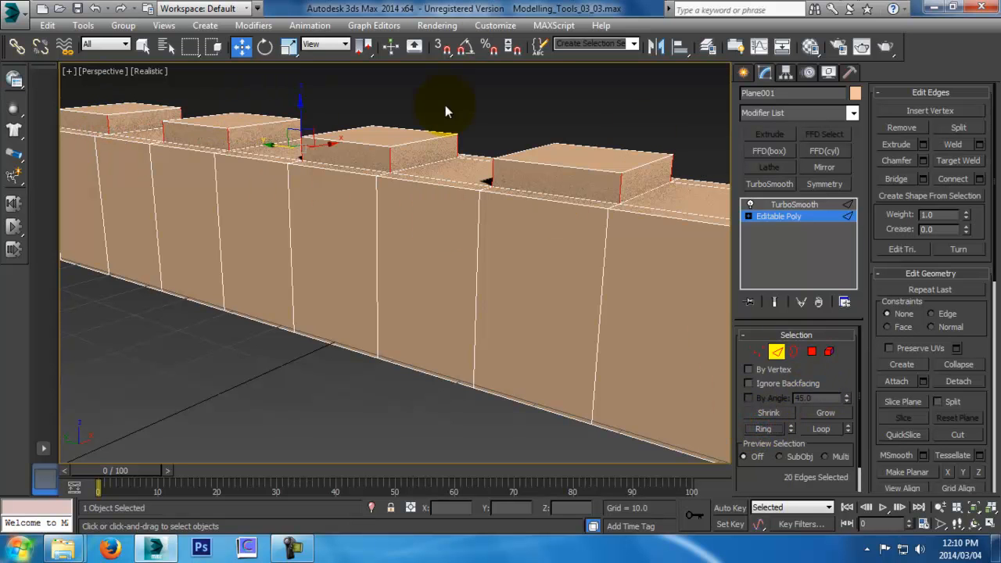
# Preview how TurboSmooth rounds the raised blocks, then return to the unsmoothed base mesh
pyautogui.keyDown('alt'); pyautogui.moveTo(572, 219); pyautogui.dragTo(440, 211, button='middle'); pyautogui.keyUp('alt')
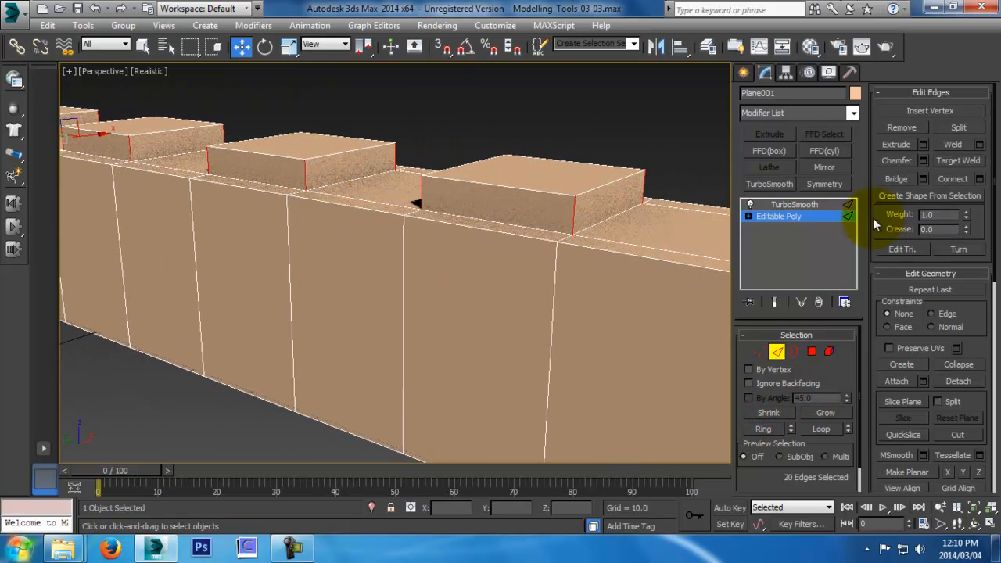
pyautogui.scroll(3, 481, 254)
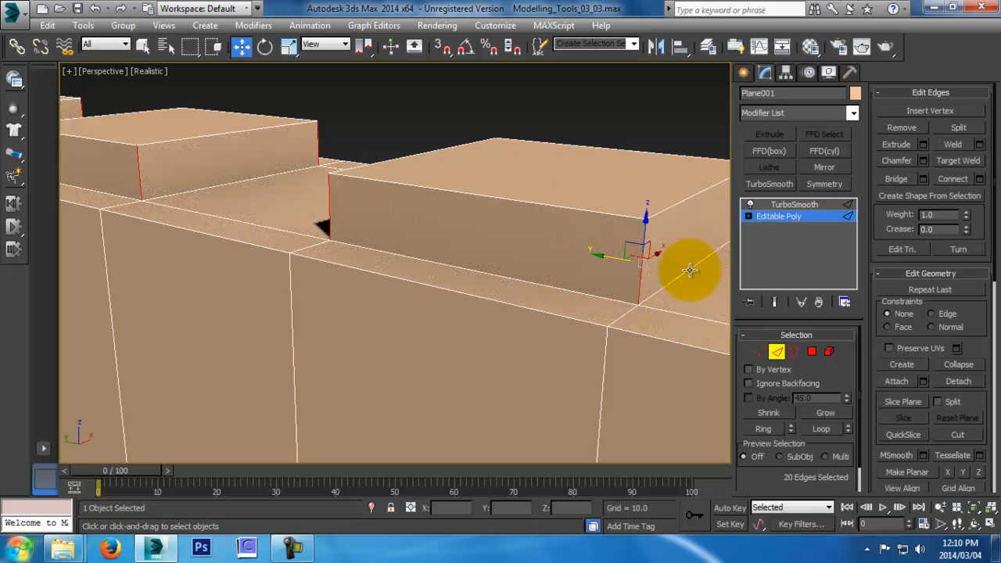
pyautogui.click(775, 301)
pyautogui.keyDown('alt'); pyautogui.moveTo(632, 216); pyautogui.dragTo(516, 191, button='middle'); pyautogui.keyUp('alt')
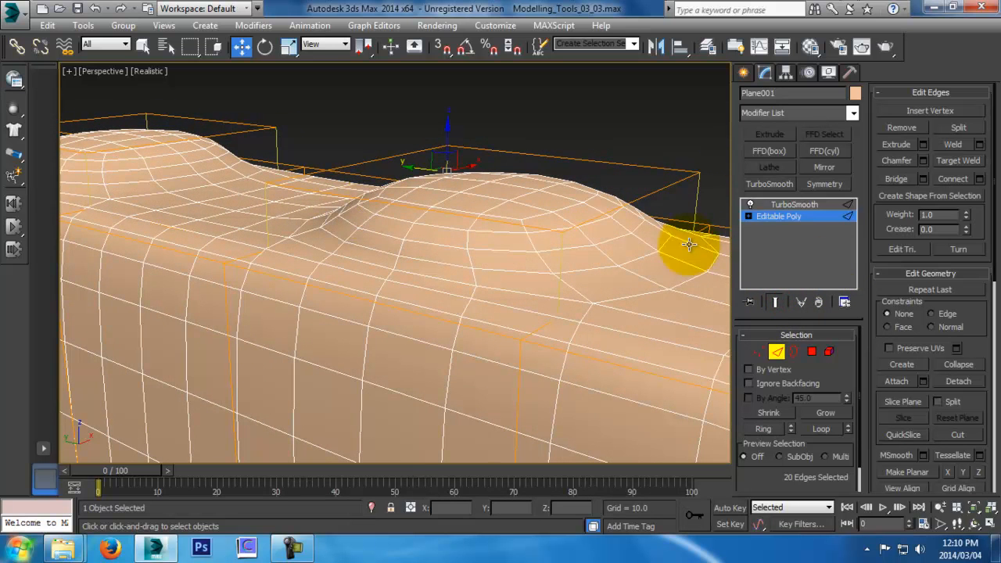
pyautogui.moveTo(626, 261); pyautogui.dragTo(591, 251, button='middle')
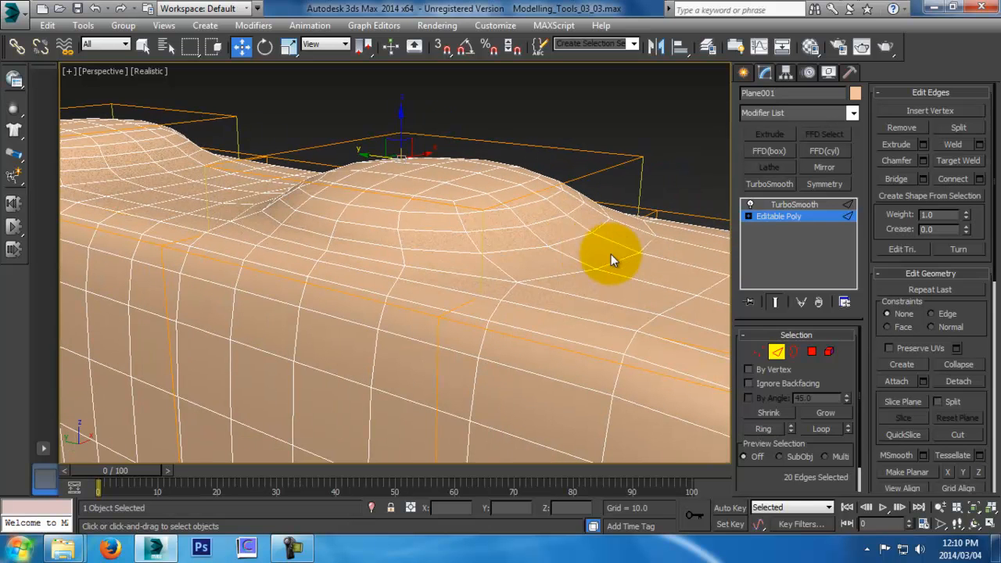
pyautogui.click(775, 302)
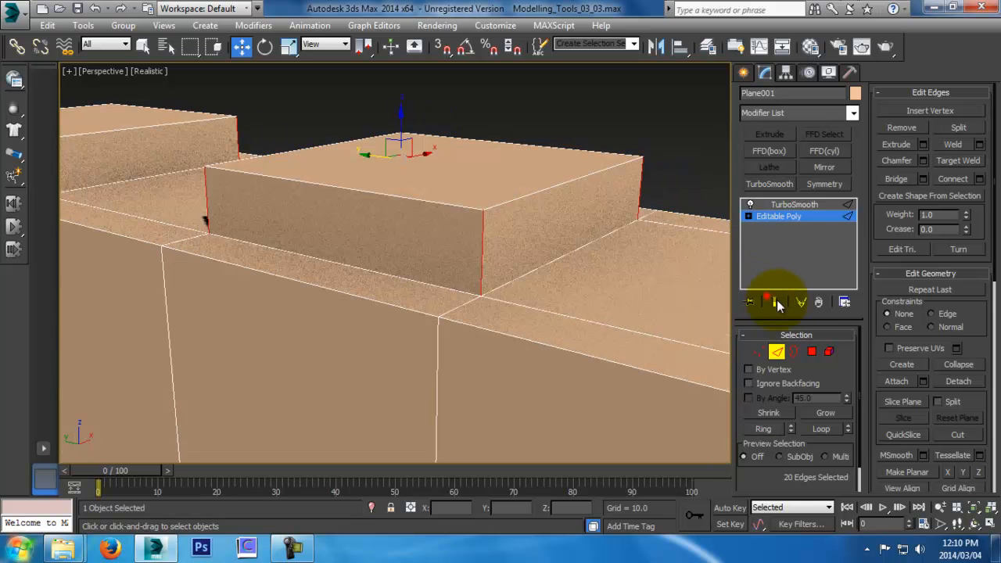
# Connect the raised blocks' selected vertical edges with 2 segments and a pinch of 90
pyautogui.click(978, 179)
pyautogui.moveTo(406, 270); pyautogui.dragTo(396, 240)
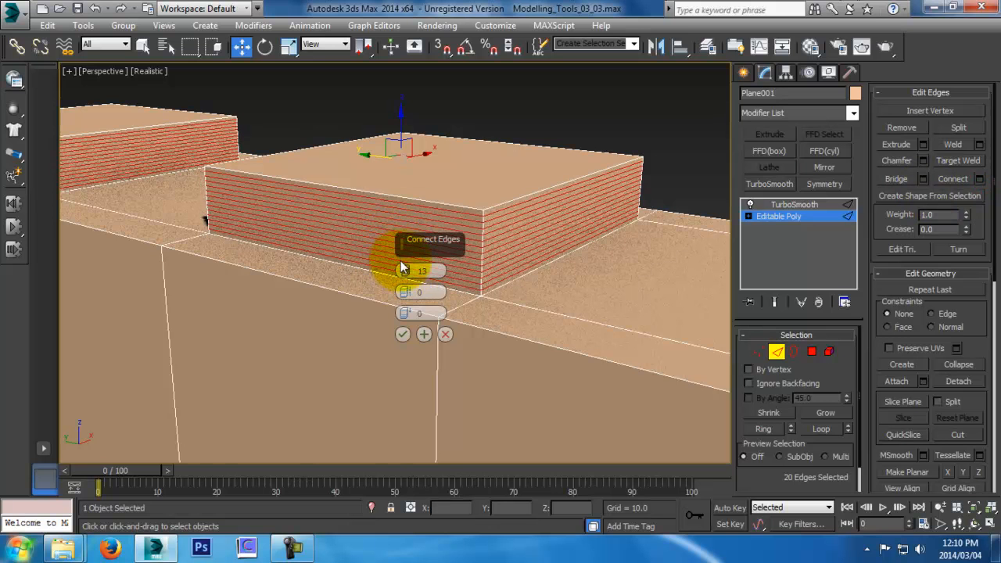
pyautogui.rightClick(406, 271)
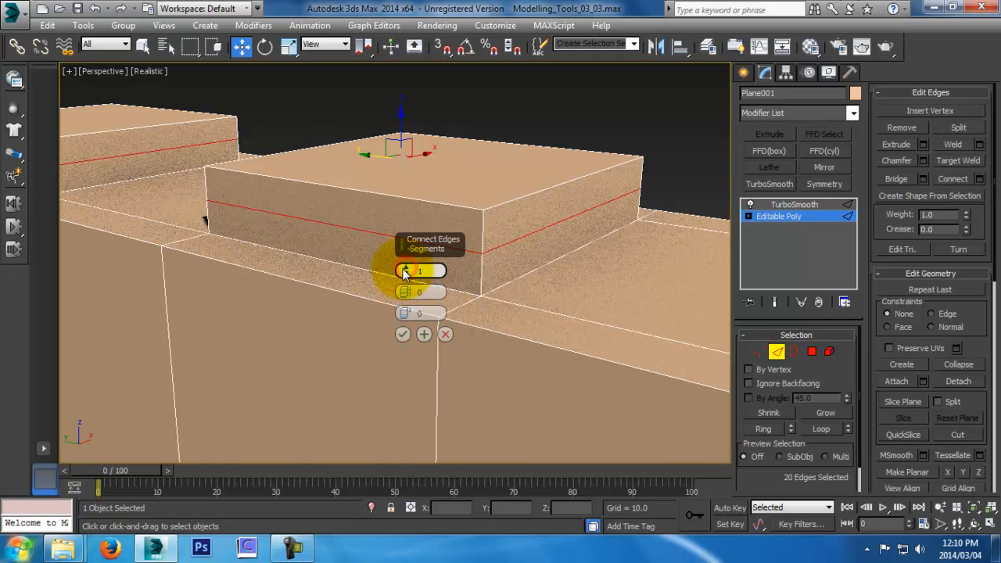
pyautogui.click(406, 271)
pyautogui.moveTo(406, 292); pyautogui.dragTo(408, 333)
pyautogui.rightClick(405, 312)
pyautogui.rightClick(406, 294)
pyautogui.moveTo(410, 297); pyautogui.dragTo(421, 34)
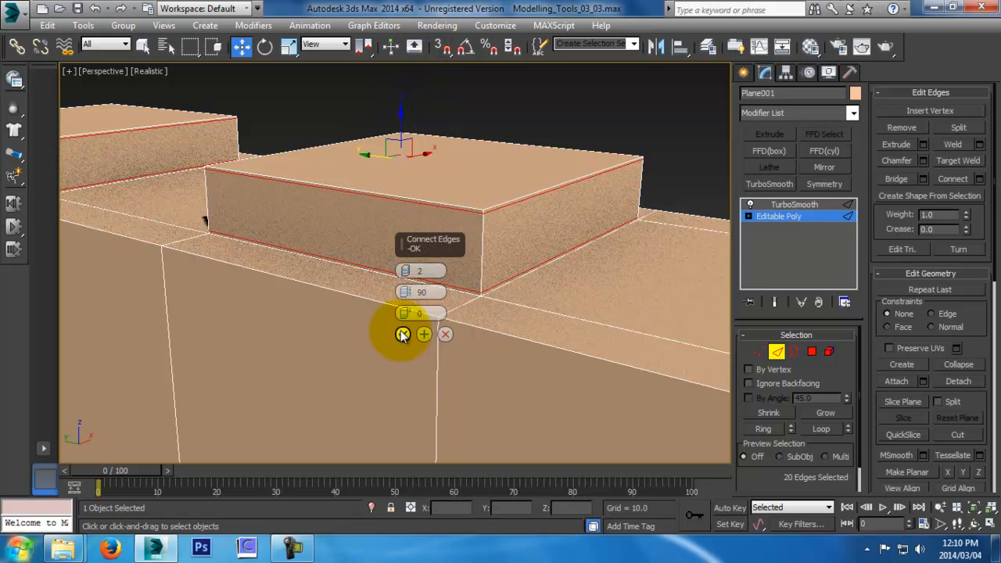
pyautogui.click(401, 334)
# Check the smoothed end result of the added support edges on the raised blocks, then hide it again
pyautogui.click(775, 302)
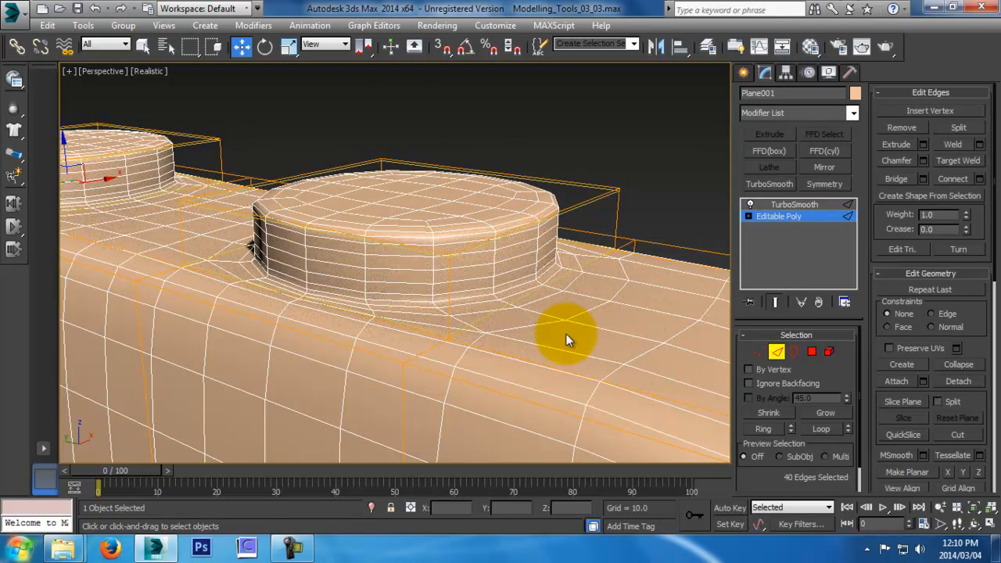
pyautogui.scroll(-8, 477, 361)
pyautogui.keyDown('alt'); pyautogui.moveTo(406, 376); pyautogui.dragTo(667, 242, button='middle'); pyautogui.keyUp('alt')
pyautogui.click(774, 301)
# Ring-select the vertical edges around the box's sides and connect them with 2 segments and a pinch of 97
pyautogui.scroll(3, 579, 301)
pyautogui.keyDown('alt'); pyautogui.moveTo(545, 242); pyautogui.dragTo(581, 236, button='middle'); pyautogui.keyUp('alt')
pyautogui.click(578, 246)
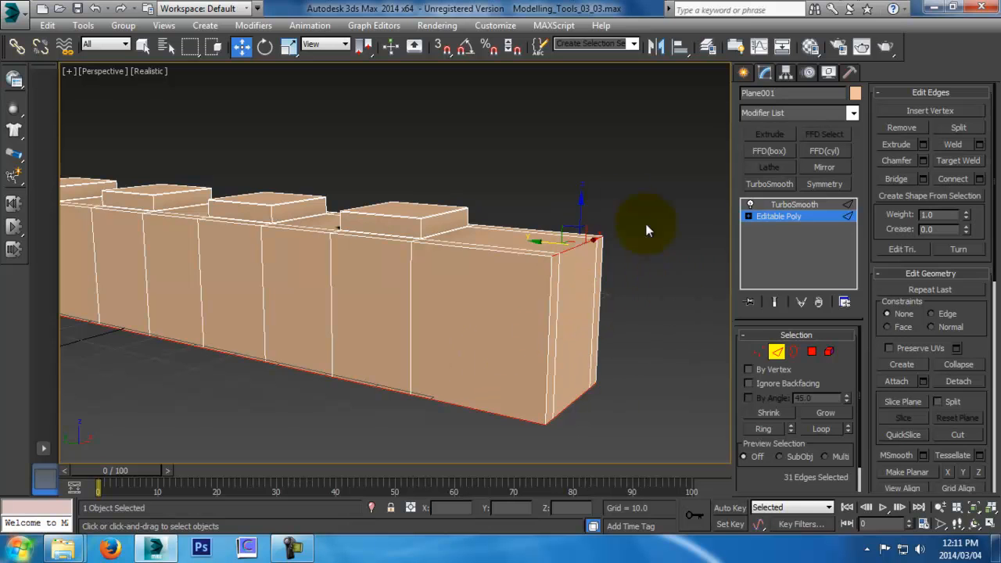
pyautogui.click(560, 279)
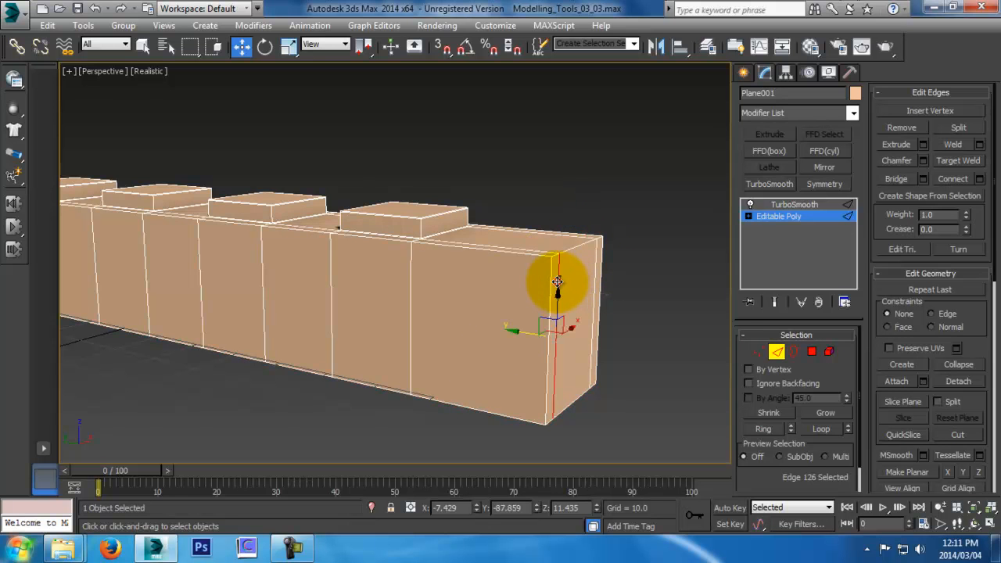
pyautogui.click(765, 428)
pyautogui.scroll(4, 512, 373)
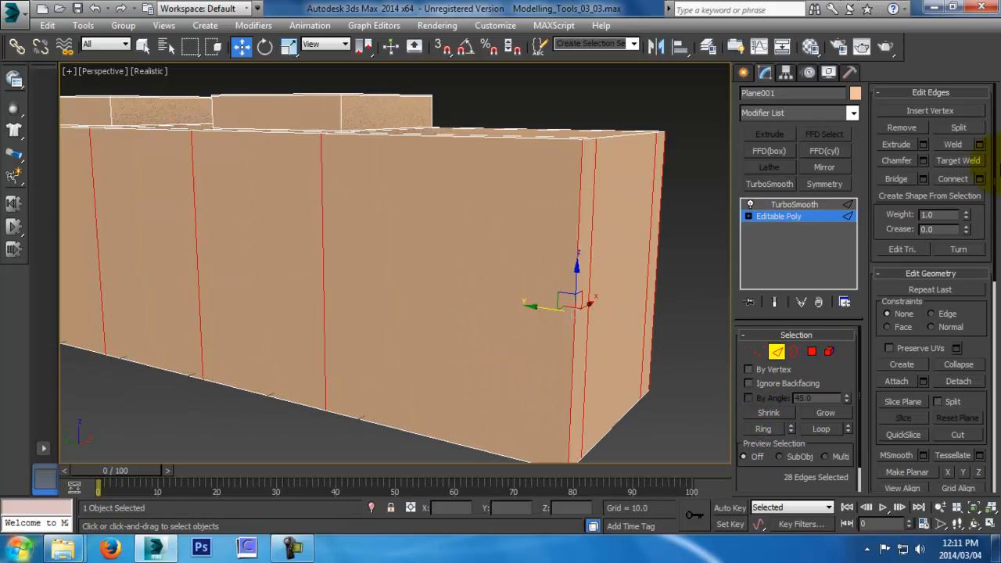
pyautogui.click(978, 179)
pyautogui.moveTo(411, 293); pyautogui.dragTo(405, 272)
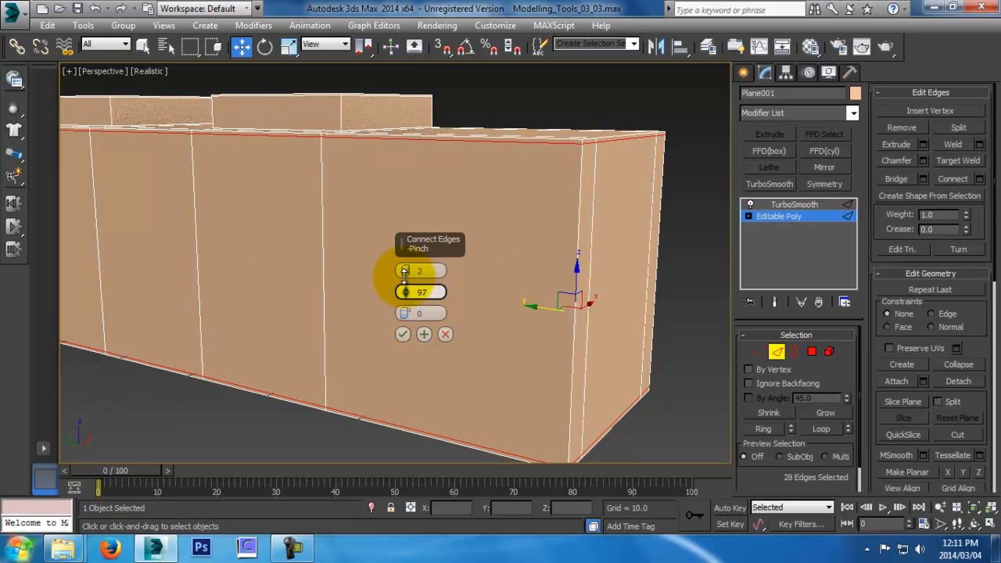
pyautogui.click(403, 334)
pyautogui.click(776, 351)
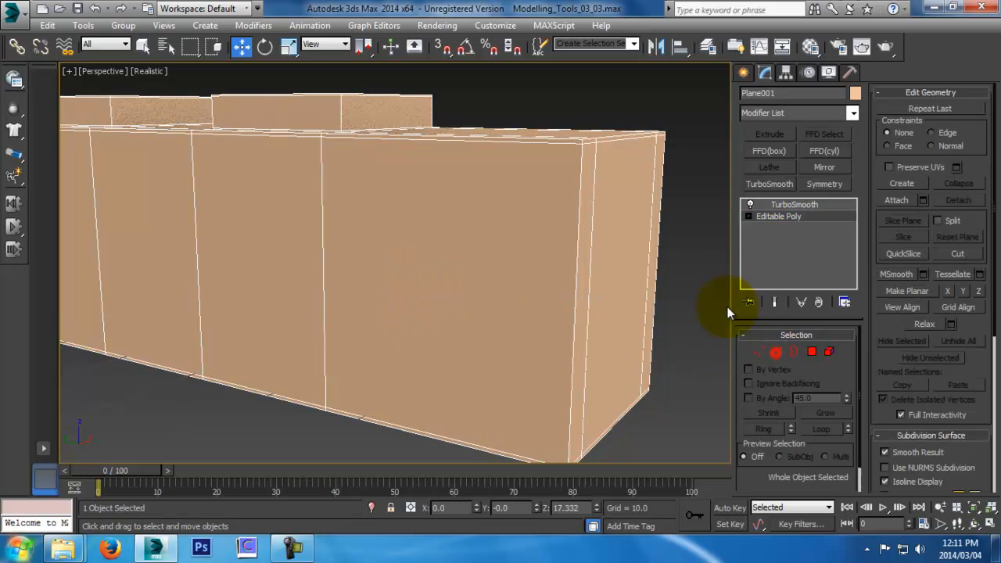
# Examine the box's end corners with TurboSmooth applied, then return to the Editable Poly base mesh
pyautogui.click(717, 290)
pyautogui.scroll(-5, 681, 285)
pyautogui.keyDown('alt'); pyautogui.moveTo(681, 285); pyautogui.dragTo(534, 248, button='middle'); pyautogui.keyUp('alt')
pyautogui.scroll(3, 530, 281)
pyautogui.click(532, 249)
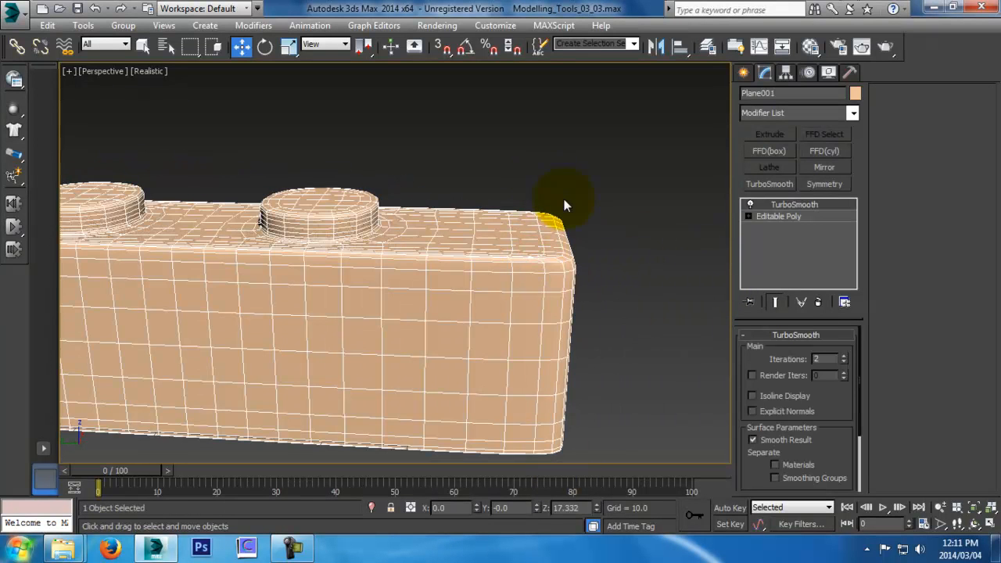
pyautogui.click(826, 216)
pyautogui.keyDown('alt'); pyautogui.moveTo(630, 280); pyautogui.dragTo(525, 270, button='middle'); pyautogui.keyUp('alt')
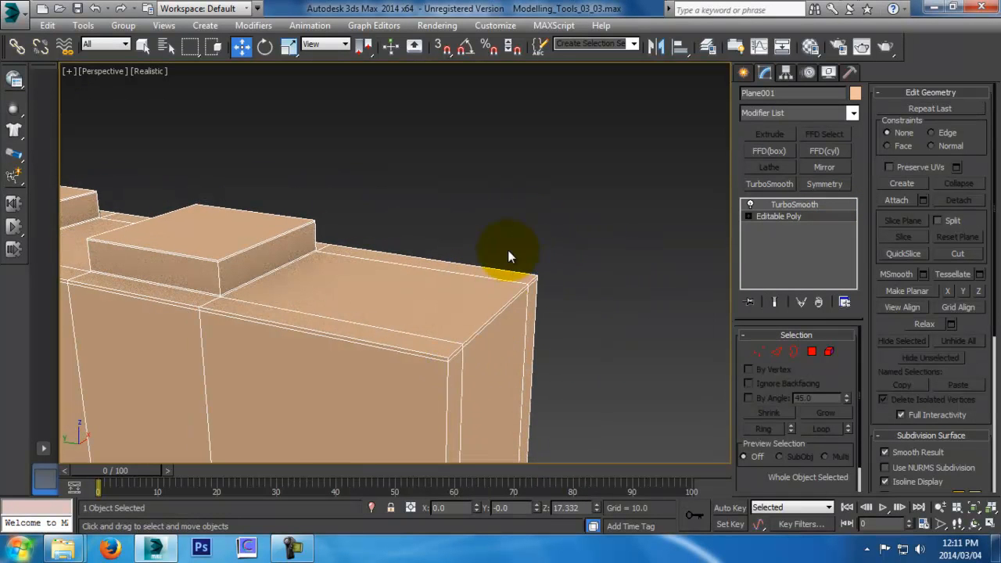
# Ring-select the lengthwise edges at one end of the box and connect them with 1 segment, pinch 0 and slide -97
pyautogui.click(774, 352)
pyautogui.click(446, 339)
pyautogui.click(762, 429)
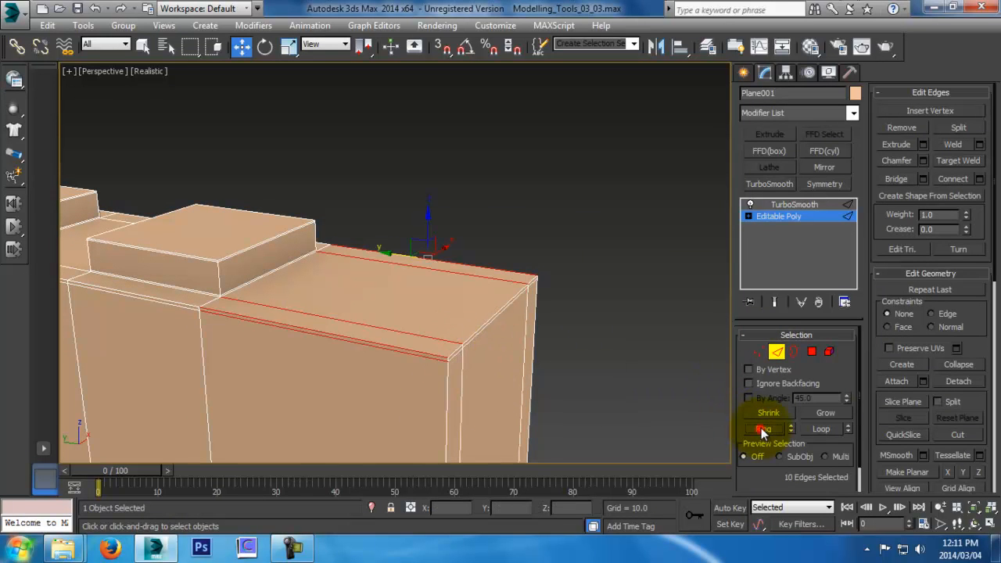
pyautogui.click(978, 178)
pyautogui.moveTo(404, 308); pyautogui.dragTo(524, 26)
pyautogui.rightClick(403, 297)
pyautogui.rightClick(406, 272)
pyautogui.scroll(-1, 529, 155)
pyautogui.scroll(8, 489, 333)
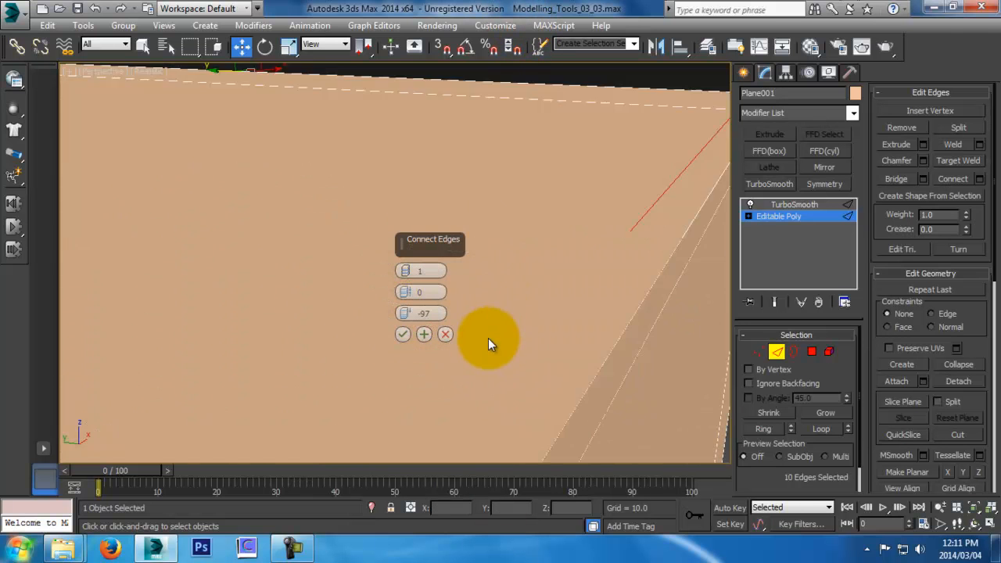
pyautogui.scroll(-6, 458, 332)
pyautogui.moveTo(477, 325); pyautogui.dragTo(594, 251, button='middle')
pyautogui.click(402, 334)
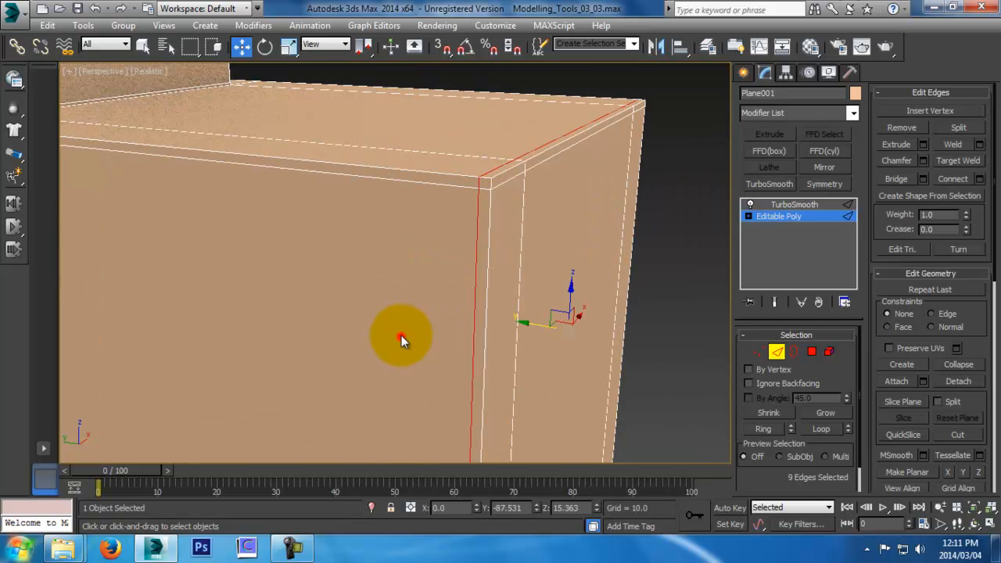
# Ring-select the lengthwise edges at the box's opposite end and connect them with the same settings
pyautogui.scroll(-10, 440, 284)
pyautogui.keyDown('alt'); pyautogui.moveTo(444, 262); pyautogui.dragTo(587, 247, button='middle'); pyautogui.keyUp('alt')
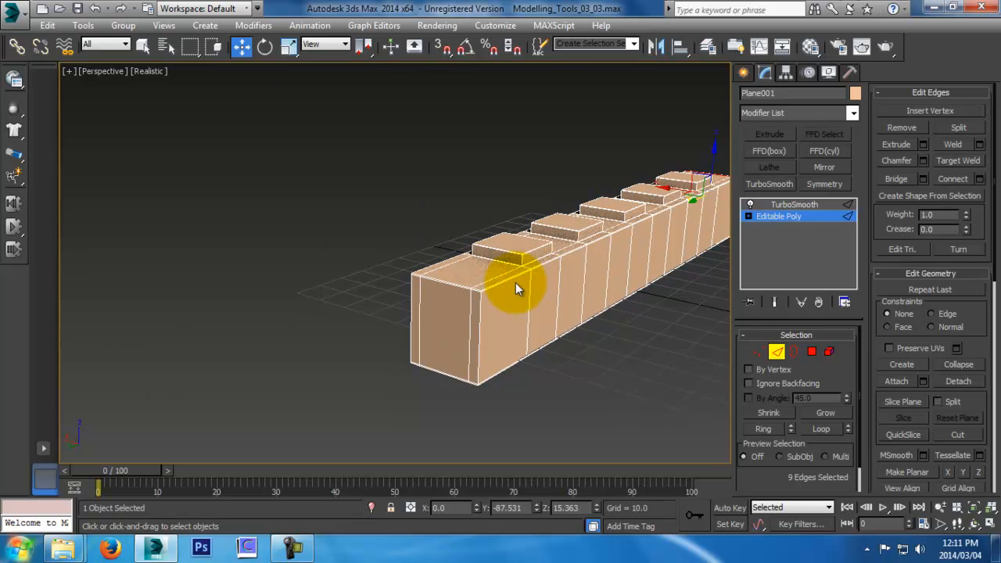
pyautogui.click(508, 279)
pyautogui.press('z')
pyautogui.moveTo(506, 280); pyautogui.dragTo(640, 268, button='middle')
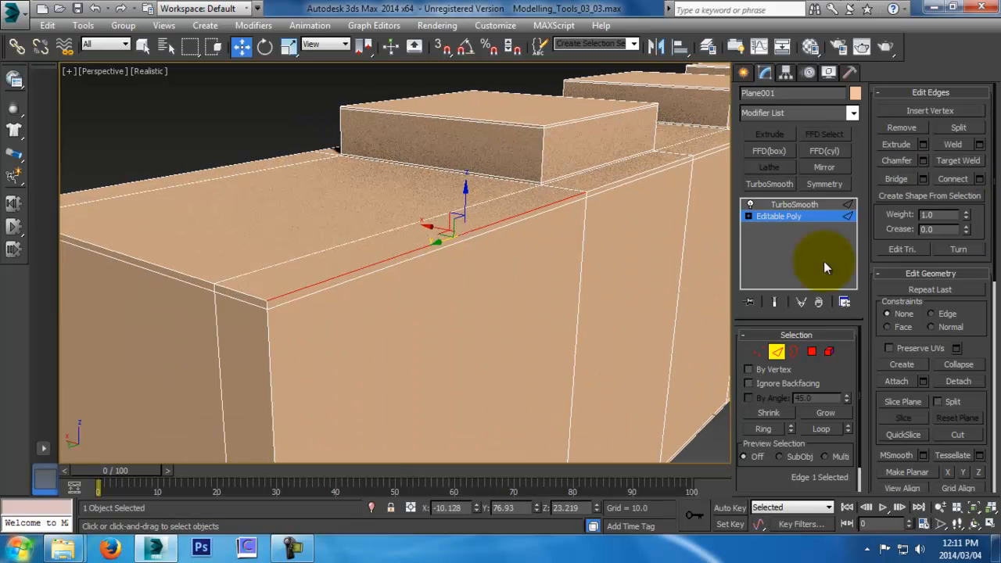
pyautogui.click(763, 430)
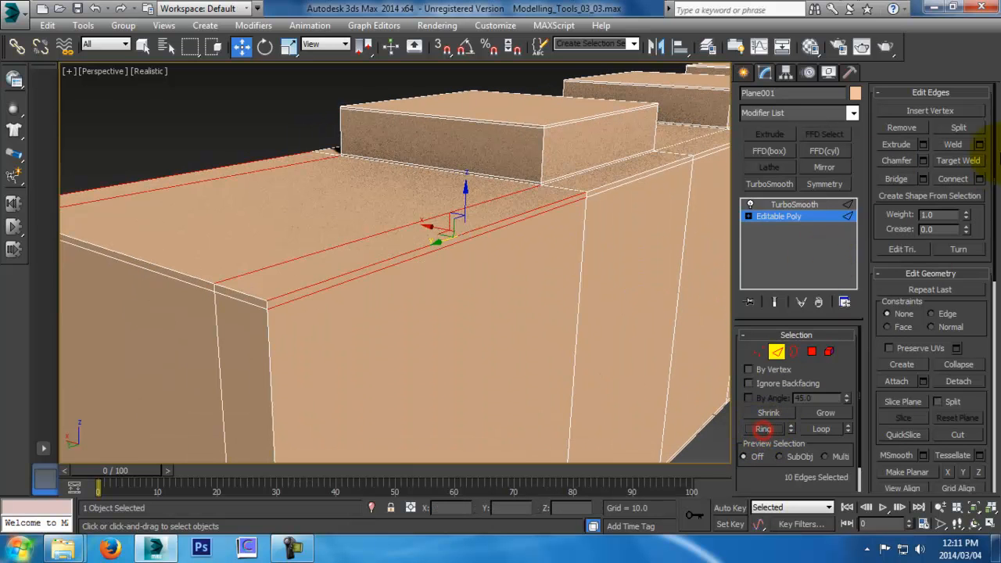
pyautogui.click(979, 179)
pyautogui.click(402, 335)
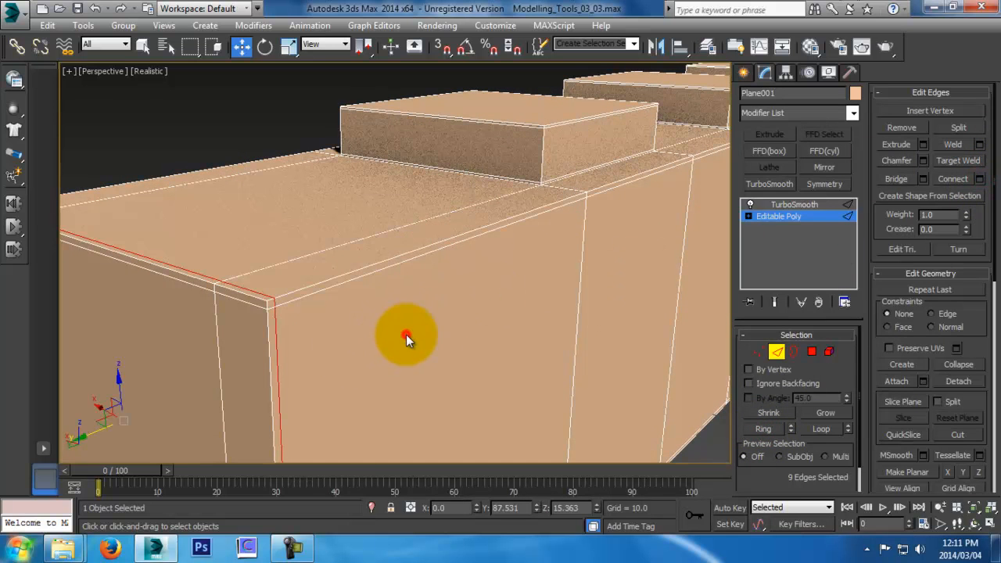
# Leave edge editing and examine the TurboSmooth result of the whole box and its studs from several sides
pyautogui.keyDown('alt'); pyautogui.moveTo(406, 334); pyautogui.dragTo(451, 315, button='middle'); pyautogui.keyUp('alt')
pyautogui.click(772, 352)
pyautogui.click(589, 415)
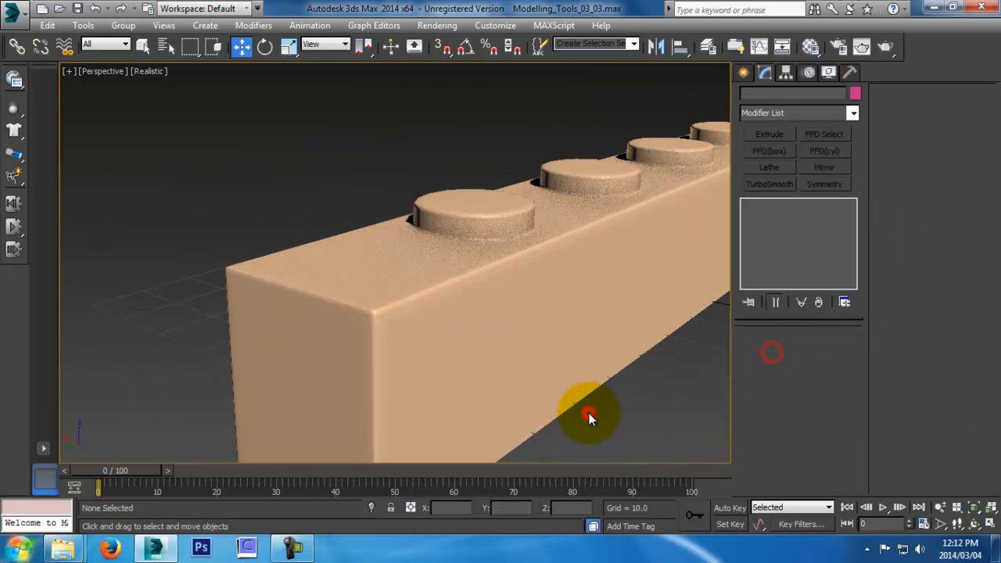
pyautogui.scroll(-2, 610, 409)
pyautogui.click(576, 323)
pyautogui.click(675, 422)
pyautogui.scroll(-2, 563, 442)
pyautogui.keyDown('alt'); pyautogui.moveTo(563, 442); pyautogui.dragTo(351, 346, button='middle'); pyautogui.keyUp('alt')
pyautogui.click(434, 351)
pyautogui.keyDown('alt'); pyautogui.moveTo(434, 351); pyautogui.dragTo(575, 442, button='middle'); pyautogui.keyUp('alt')
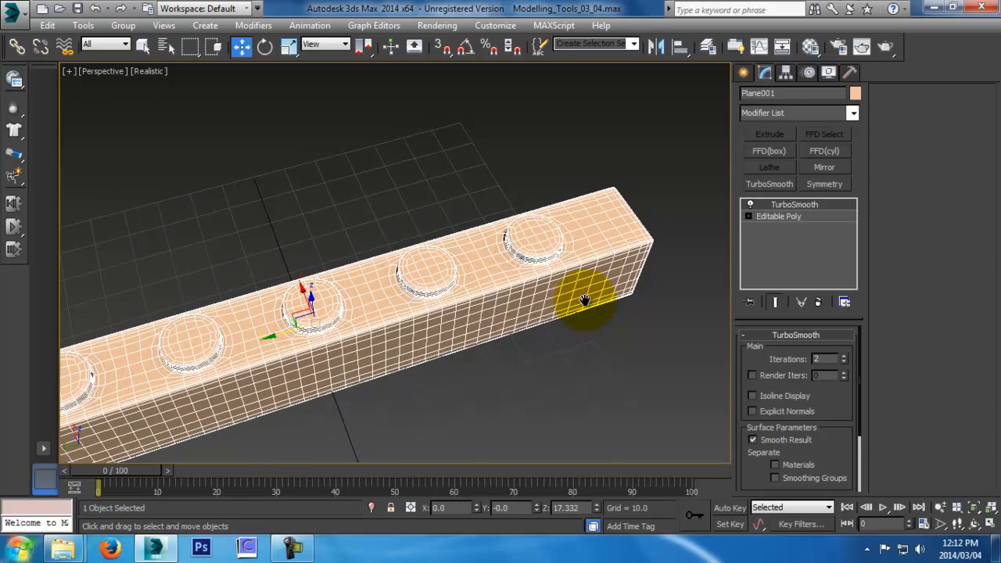
pyautogui.moveTo(586, 297); pyautogui.dragTo(586, 315, button='middle')
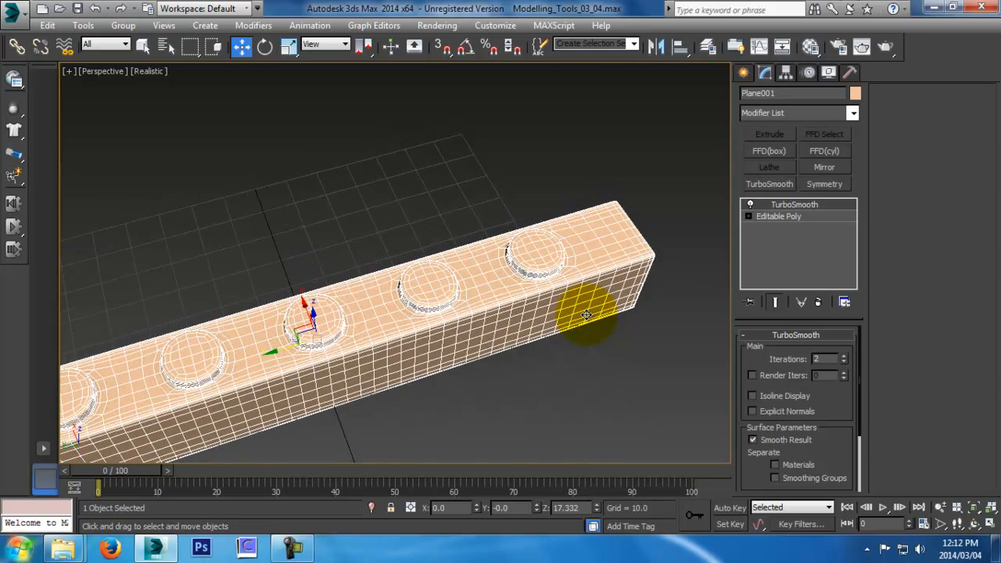
# Clone the box in the Top view, placing the copy about 32.7 units along X beside the original
pyautogui.press('t')
pyautogui.keyDown('shift'); pyautogui.moveTo(426, 252); pyautogui.dragTo(487, 273); pyautogui.keyUp('shift')
pyautogui.click(499, 336)
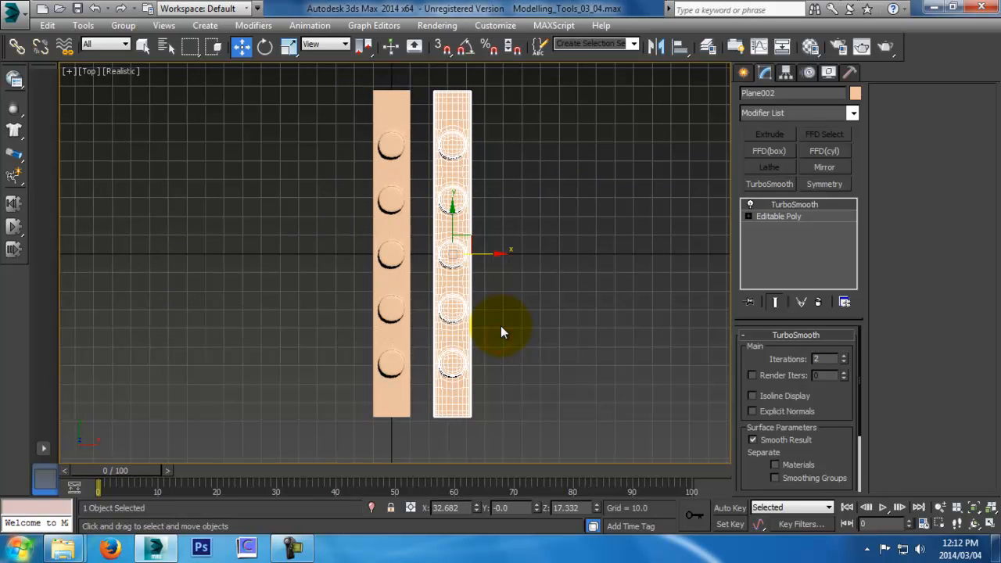
pyautogui.press('p')
pyautogui.keyDown('alt'); pyautogui.moveTo(500, 325); pyautogui.dragTo(543, 233, button='middle'); pyautogui.keyUp('alt')
pyautogui.scroll(4, 530, 272)
pyautogui.moveTo(532, 272)
pyautogui.mouseDown(button='middle')
pyautogui.moveTo(422, 315)
pyautogui.moveTo(463, 304)
pyautogui.mouseUp(button='middle')
# Select the top polygons of the copy's five raised blocks, grow the selection over the whole blocks and delete them
pyautogui.click(805, 220)
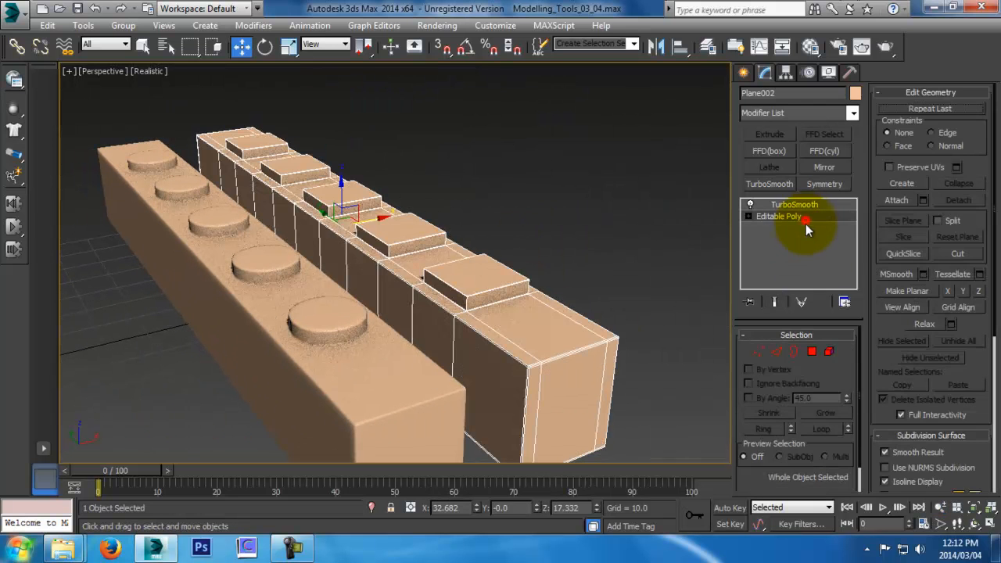
pyautogui.click(812, 351)
pyautogui.scroll(5, 486, 281)
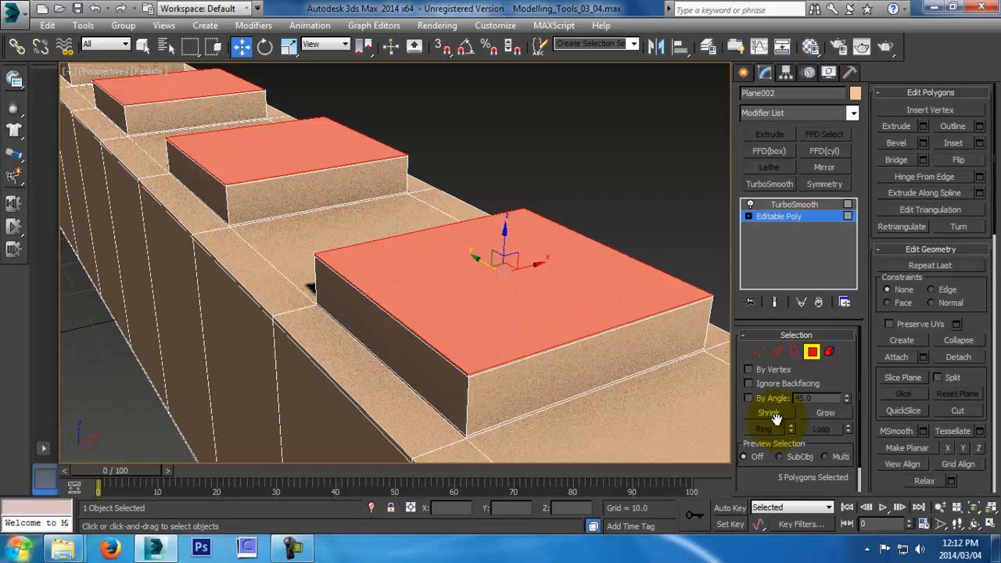
pyautogui.click(825, 413)
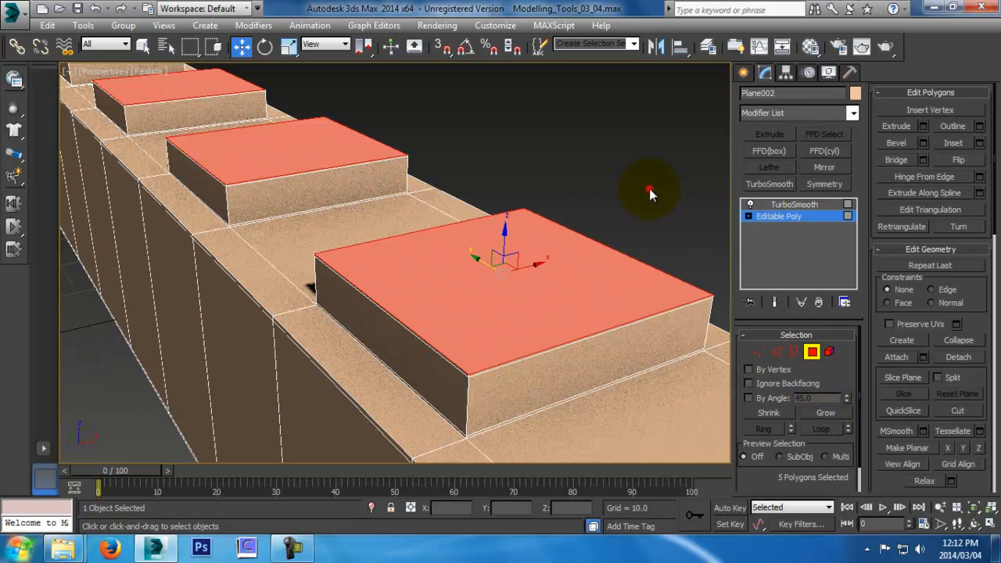
pyautogui.click(648, 188)
pyautogui.click(552, 268)
pyautogui.keyDown('ctrl'); pyautogui.click(290, 181); pyautogui.keyUp('ctrl')
pyautogui.hotkey('ctrl', 'z')
pyautogui.keyDown('ctrl'); pyautogui.click(266, 157); pyautogui.keyUp('ctrl')
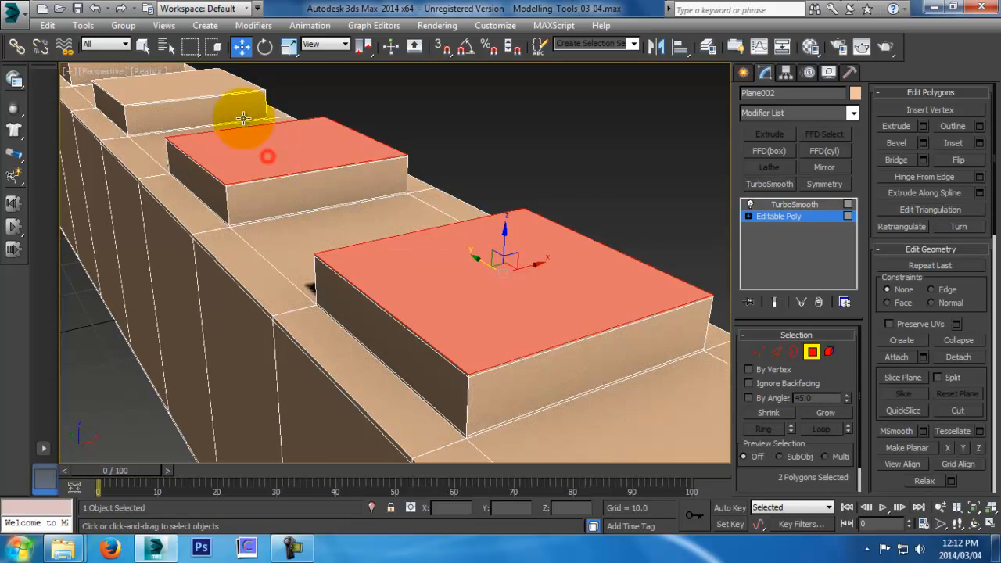
pyautogui.moveTo(255, 134); pyautogui.dragTo(407, 274, button='middle')
pyautogui.keyDown('ctrl'); pyautogui.click(329, 225); pyautogui.keyUp('ctrl')
pyautogui.keyDown('ctrl'); pyautogui.click(258, 186); pyautogui.keyUp('ctrl')
pyautogui.keyDown('ctrl'); pyautogui.click(185, 136); pyautogui.keyUp('ctrl')
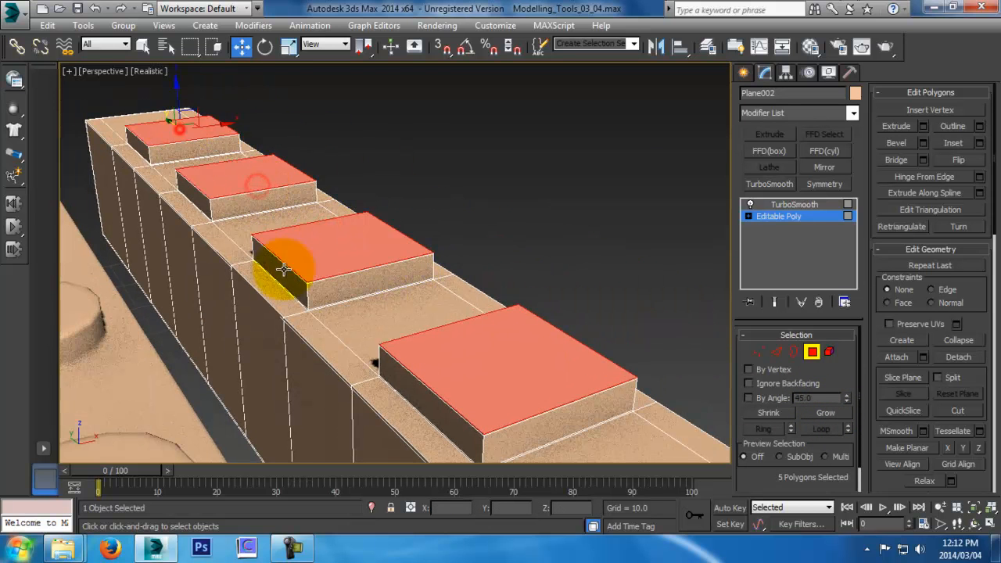
pyautogui.moveTo(723, 442); pyautogui.dragTo(699, 337, button='middle')
pyautogui.click(836, 413)
pyautogui.click(836, 413)
pyautogui.click(836, 413)
pyautogui.moveTo(529, 401); pyautogui.dragTo(325, 290, button='middle')
pyautogui.press('Delete')
pyautogui.scroll(-3, 424, 313)
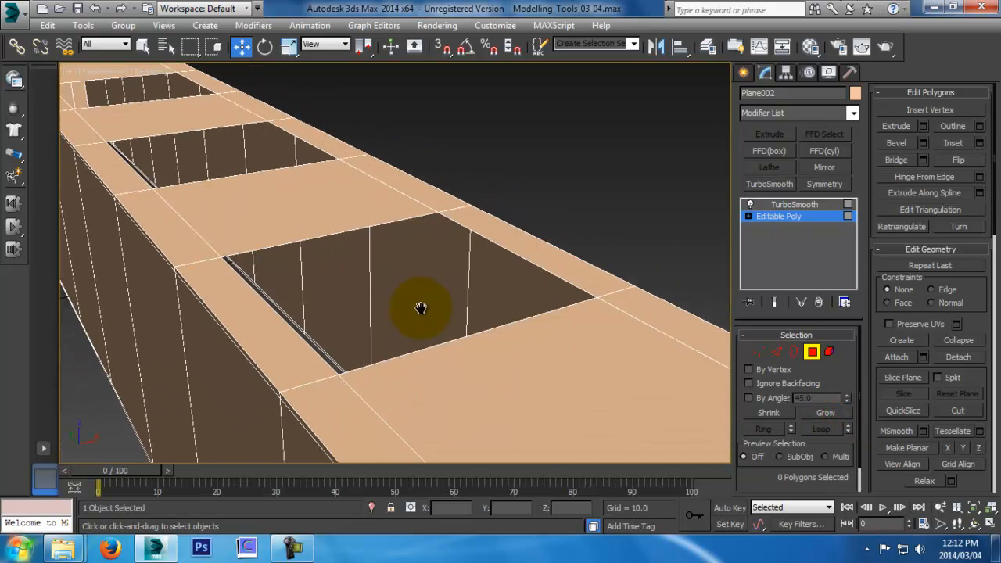
# Switch the copy to Border level and inspect its open holes in wireframe and shaded display
pyautogui.keyDown('alt'); pyautogui.moveTo(424, 313); pyautogui.dragTo(714, 335, button='middle'); pyautogui.keyUp('alt')
pyautogui.click(793, 352)
pyautogui.keyDown('alt'); pyautogui.moveTo(594, 359); pyautogui.dragTo(601, 357, button='middle'); pyautogui.keyUp('alt')
pyautogui.moveTo(222, 175)
pyautogui.keyDown('alt'); pyautogui.mouseDown(button='middle')
pyautogui.moveTo(527, 212)
pyautogui.moveTo(570, 346)
pyautogui.moveTo(226, 205)
pyautogui.mouseUp(button='middle'); pyautogui.keyUp('alt')
pyautogui.press('F3')
pyautogui.moveTo(527, 163)
pyautogui.keyDown('alt'); pyautogui.mouseDown(button='middle')
pyautogui.moveTo(514, 261)
pyautogui.moveTo(514, 252)
pyautogui.moveTo(543, 273)
pyautogui.moveTo(565, 266)
pyautogui.mouseUp(button='middle'); pyautogui.keyUp('alt')
pyautogui.press('F3')
pyautogui.scroll(5, 492, 296)
# Try to extrude the end hole's border upward by about 6.4 units, and undo it
pyautogui.click(459, 353)
pyautogui.keyDown('alt'); pyautogui.moveTo(459, 354); pyautogui.dragTo(439, 276, button='middle'); pyautogui.keyUp('alt')
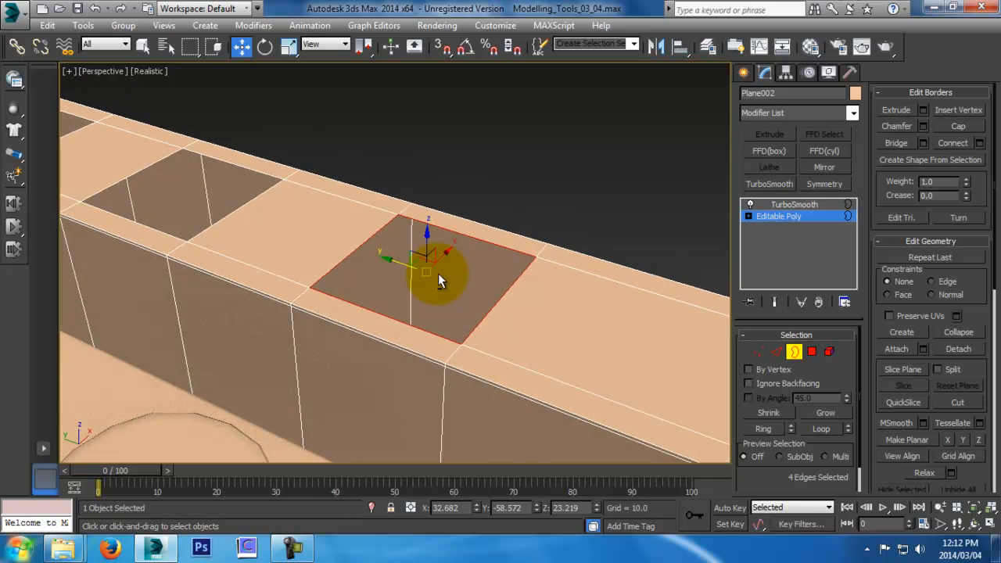
pyautogui.keyDown('shift'); pyautogui.moveTo(426, 235); pyautogui.dragTo(426, 180); pyautogui.keyUp('shift')
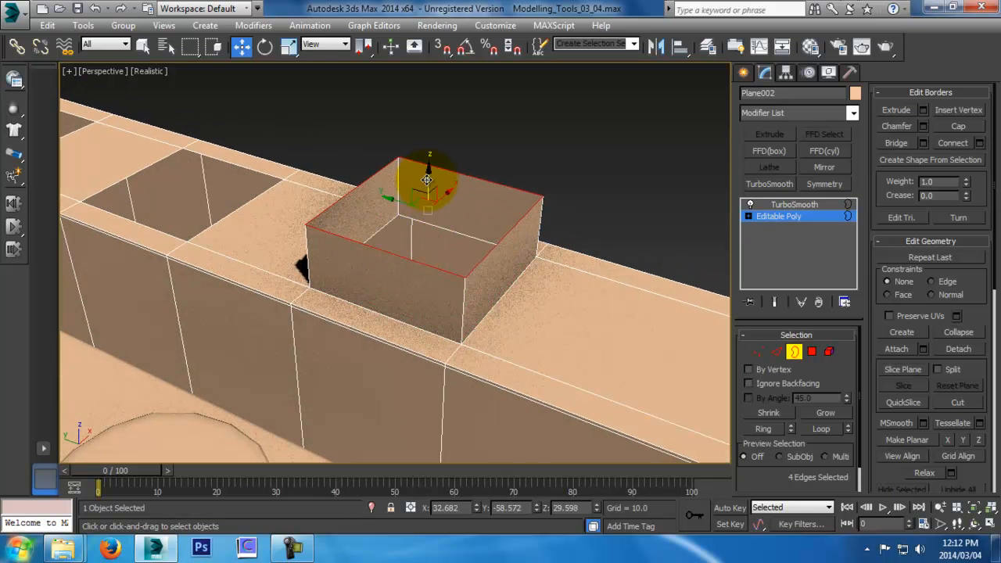
pyautogui.hotkey('ctrl', 'z')
# Select all open borders of the copy and remove the box's bottom border from the selection
pyautogui.keyDown('ctrl'); pyautogui.click(259, 199); pyautogui.keyUp('ctrl')
pyautogui.moveTo(234, 198); pyautogui.dragTo(335, 277, button='middle')
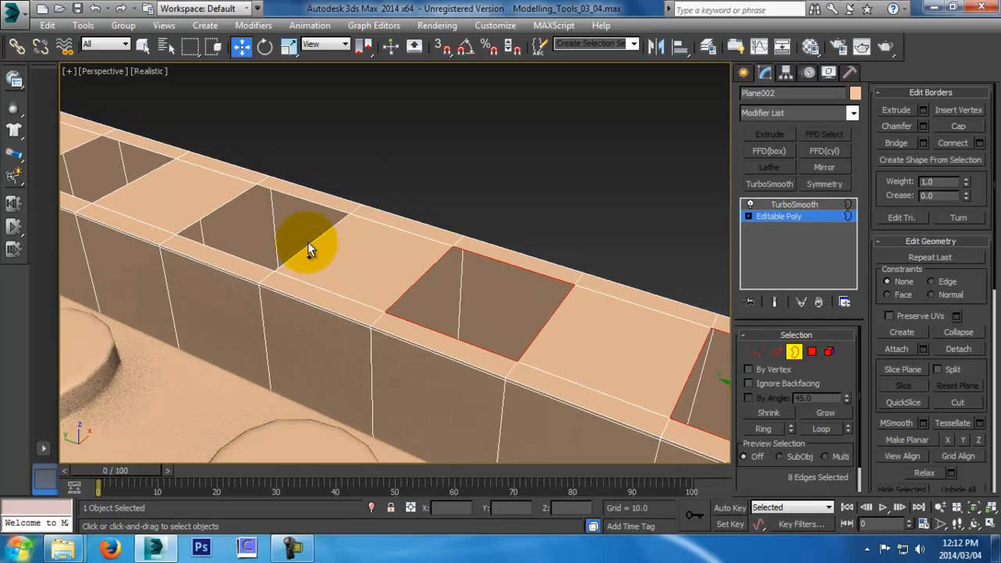
pyautogui.hotkey('ctrl', 'a')
pyautogui.press('z')
pyautogui.moveTo(570, 389); pyautogui.dragTo(523, 320, button='middle')
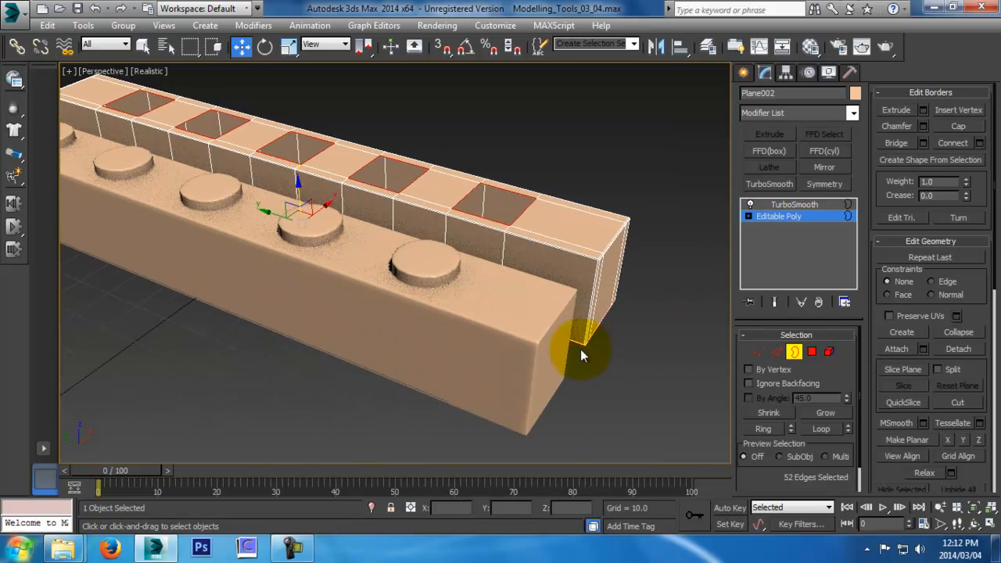
pyautogui.keyDown('alt'); pyautogui.moveTo(570, 369); pyautogui.dragTo(586, 333); pyautogui.keyUp('alt')
pyautogui.keyDown('alt'); pyautogui.moveTo(584, 298); pyautogui.dragTo(477, 274, button='middle'); pyautogui.keyUp('alt')
pyautogui.press('l')
pyautogui.press('z')
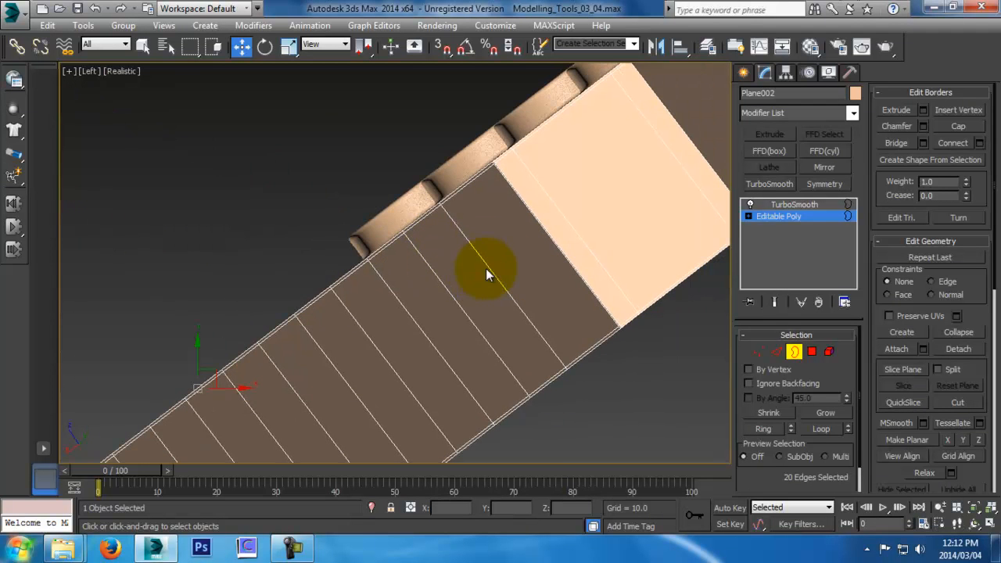
pyautogui.press('p')
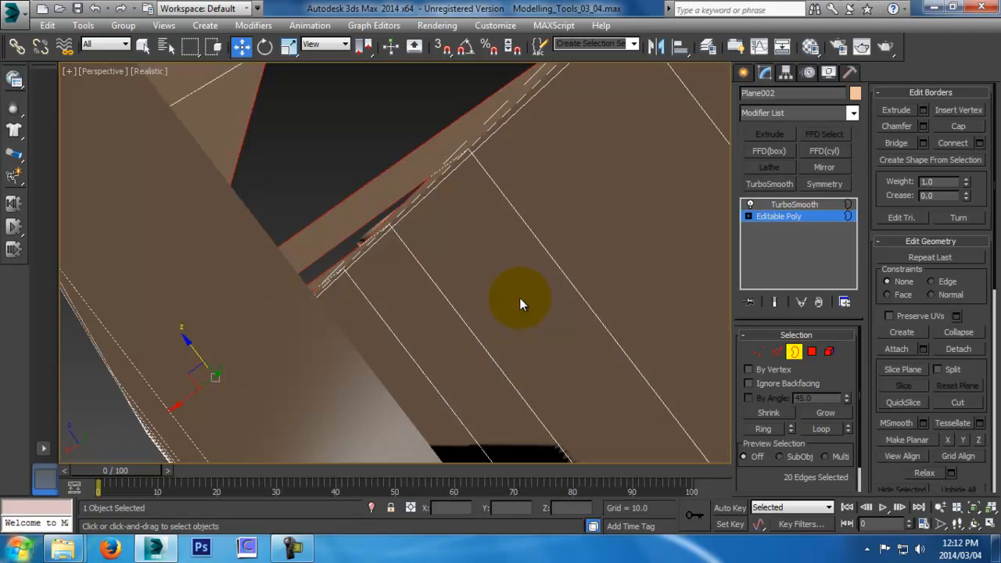
pyautogui.scroll(-10, 519, 297)
pyautogui.keyDown('alt'); pyautogui.moveTo(502, 305); pyautogui.dragTo(574, 281, button='middle'); pyautogui.keyUp('alt')
pyautogui.hotkey('alt', 'w')
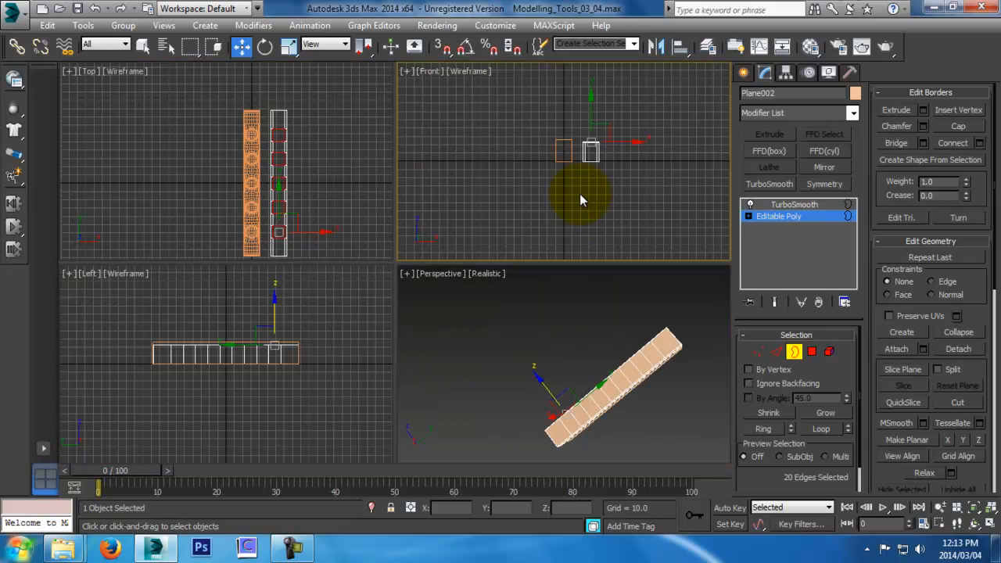
pyautogui.rightClick(580, 193)
pyautogui.moveTo(337, 337); pyautogui.dragTo(324, 344, button='middle')
pyautogui.hotkey('alt', 'w')
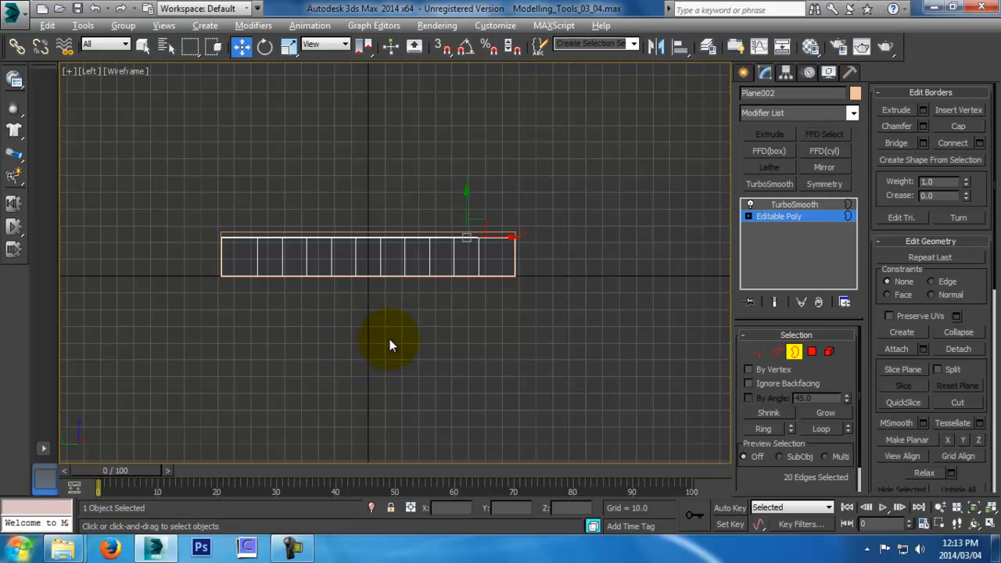
pyautogui.hotkey('alt', 'w')
pyautogui.rightClick(402, 342)
pyautogui.hotkey('alt', 'w')
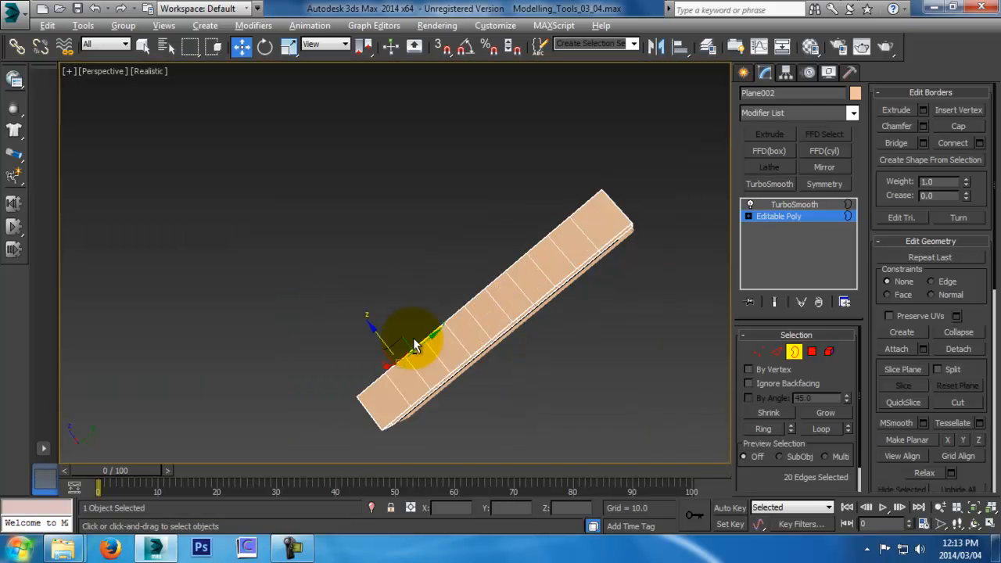
# Extrude the five hole borders upward by about 3.1 units in the Left view, matching the height of the original's studs
pyautogui.hotkey('alt', 'w')
pyautogui.rightClick(292, 363)
pyautogui.hotkey('alt', 'w')
pyautogui.scroll(10, 420, 329)
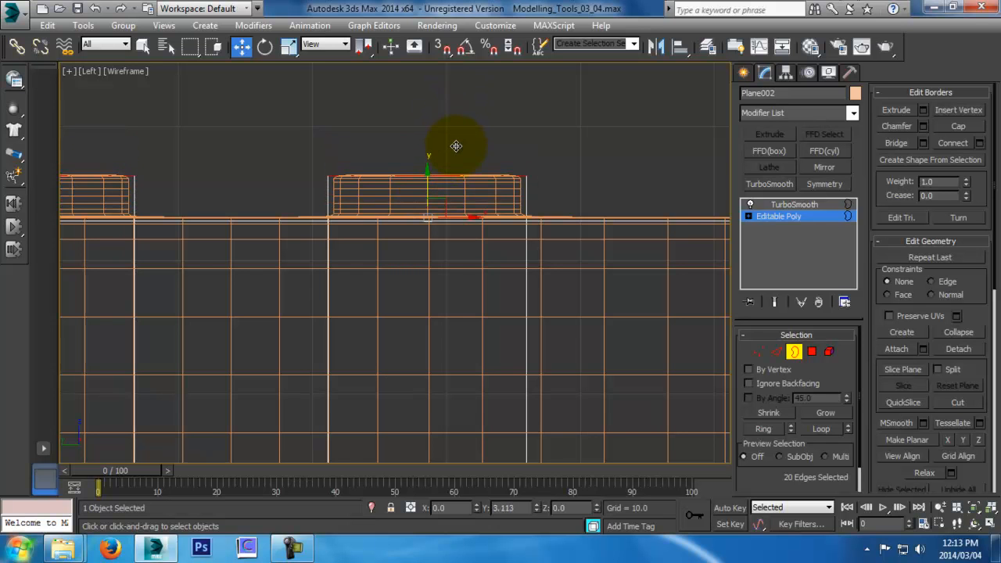
pyautogui.press('p')
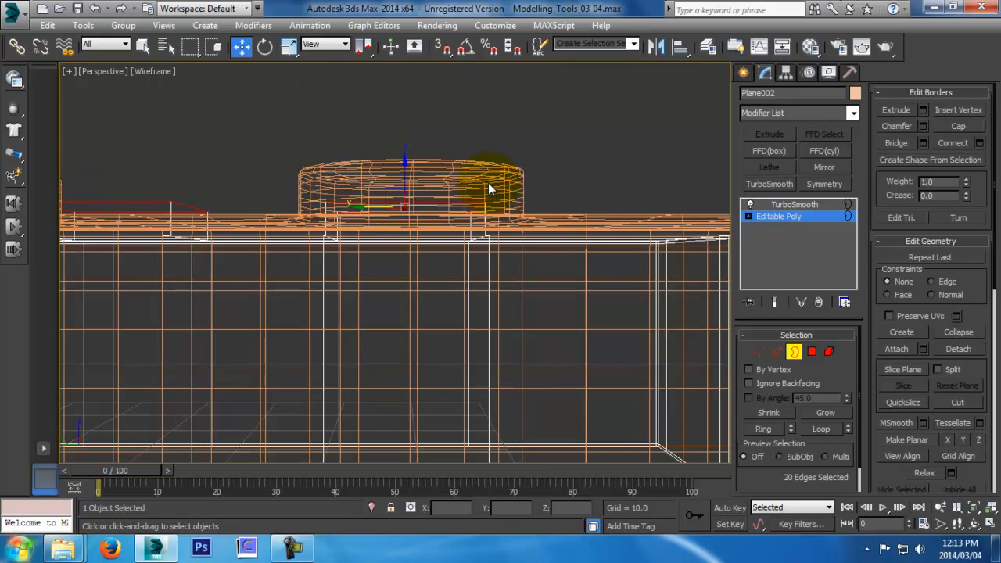
pyautogui.press('z')
pyautogui.press('F3')
pyautogui.keyDown('alt'); pyautogui.moveTo(521, 242); pyautogui.dragTo(461, 335, button='middle'); pyautogui.keyUp('alt')
pyautogui.scroll(5, 462, 335)
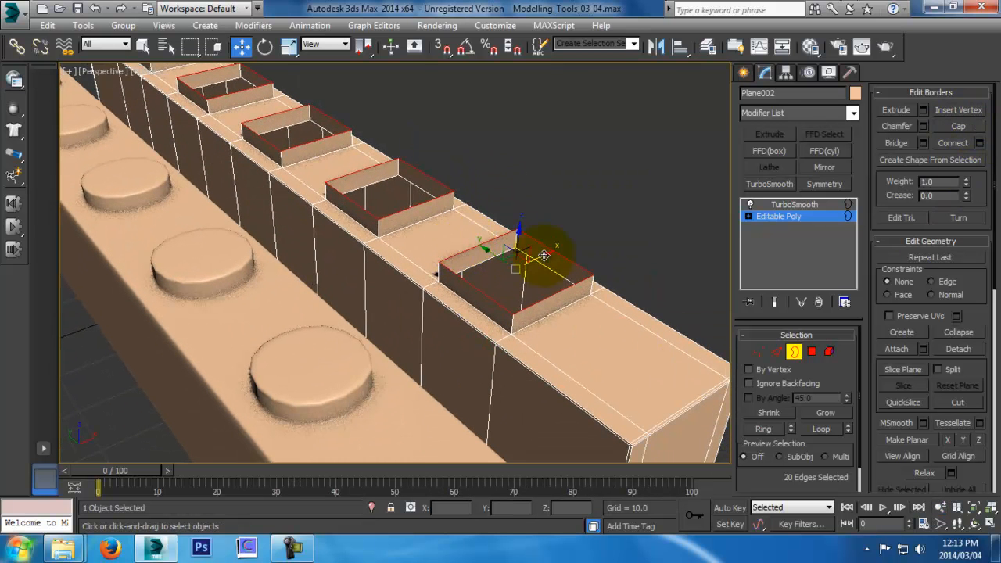
# Cap the open tops of the five raised borders and show the copy with TurboSmooth applied
pyautogui.click(955, 127)
pyautogui.moveTo(509, 195); pyautogui.dragTo(504, 293, button='middle')
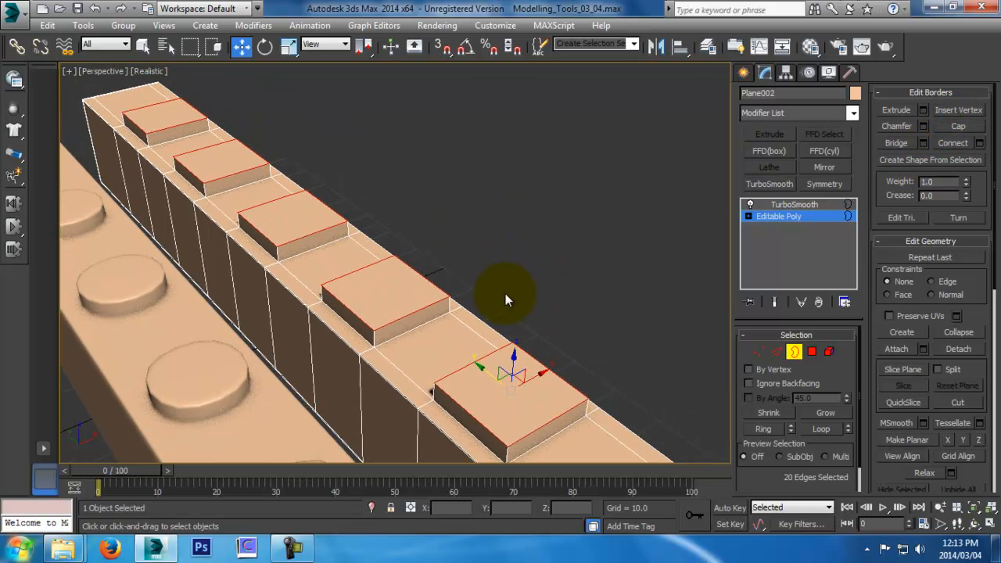
pyautogui.click(639, 305)
pyautogui.click(796, 353)
pyautogui.click(791, 203)
pyautogui.moveTo(451, 366); pyautogui.dragTo(451, 243, button='middle')
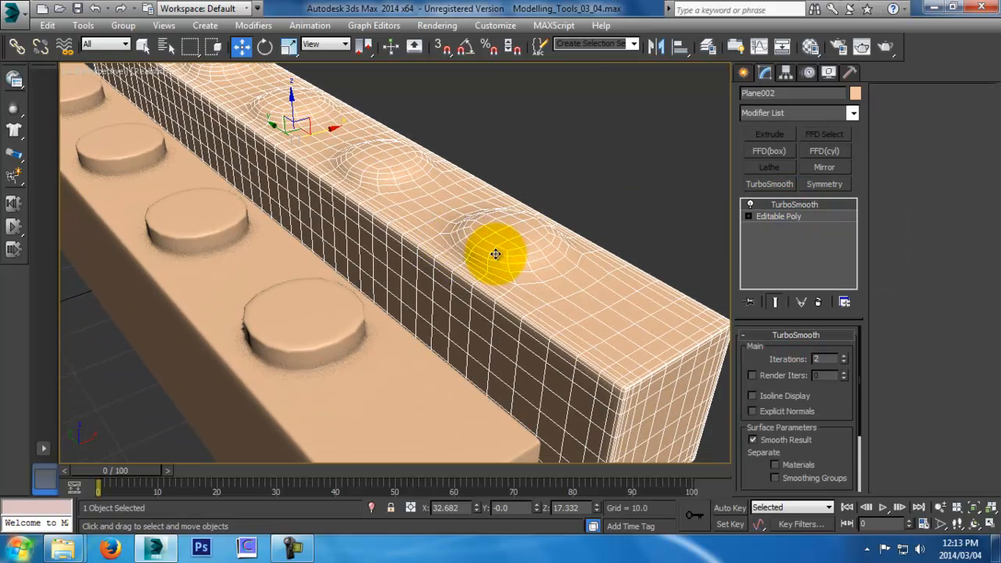
# Select the vertical corner edges of all five raised studs on the copy in the Editable Poly level
pyautogui.click(770, 218)
pyautogui.click(773, 356)
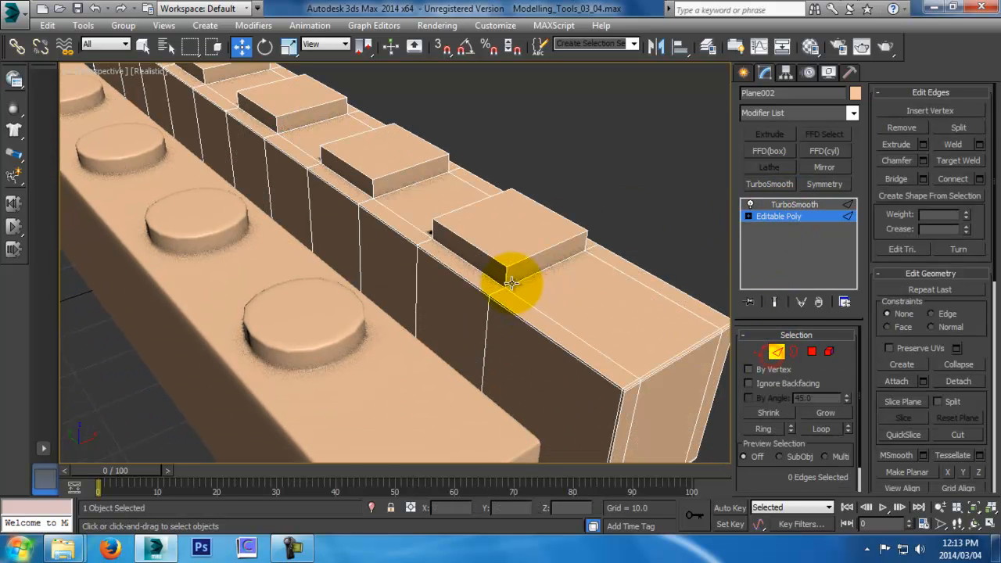
pyautogui.keyDown('ctrl'); pyautogui.click(369, 175); pyautogui.keyUp('ctrl')
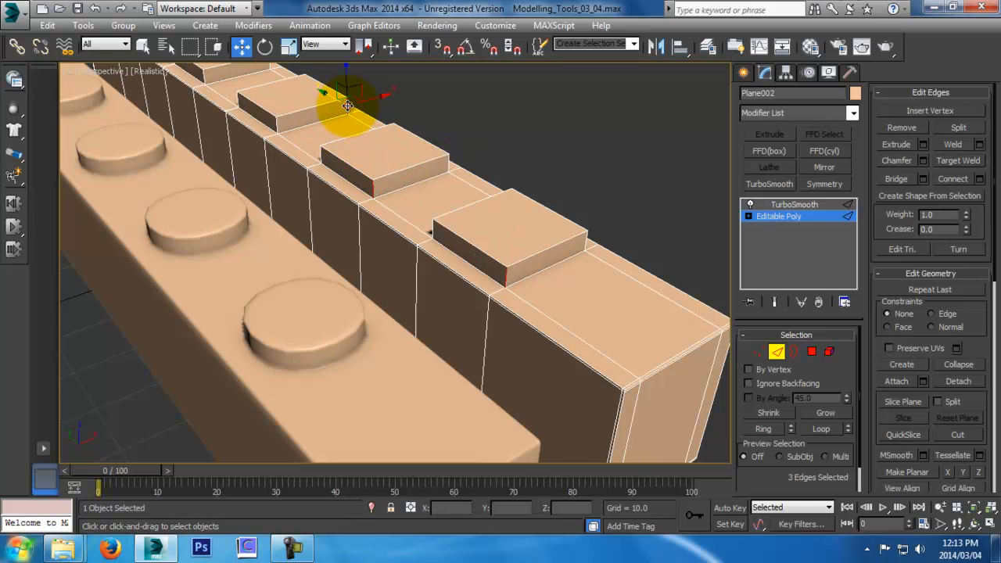
pyautogui.keyDown('ctrl'); pyautogui.click(347, 105); pyautogui.keyUp('ctrl')
pyautogui.moveTo(391, 104); pyautogui.dragTo(559, 236, button='middle')
pyautogui.keyDown('ctrl'); pyautogui.click(322, 117); pyautogui.keyUp('ctrl')
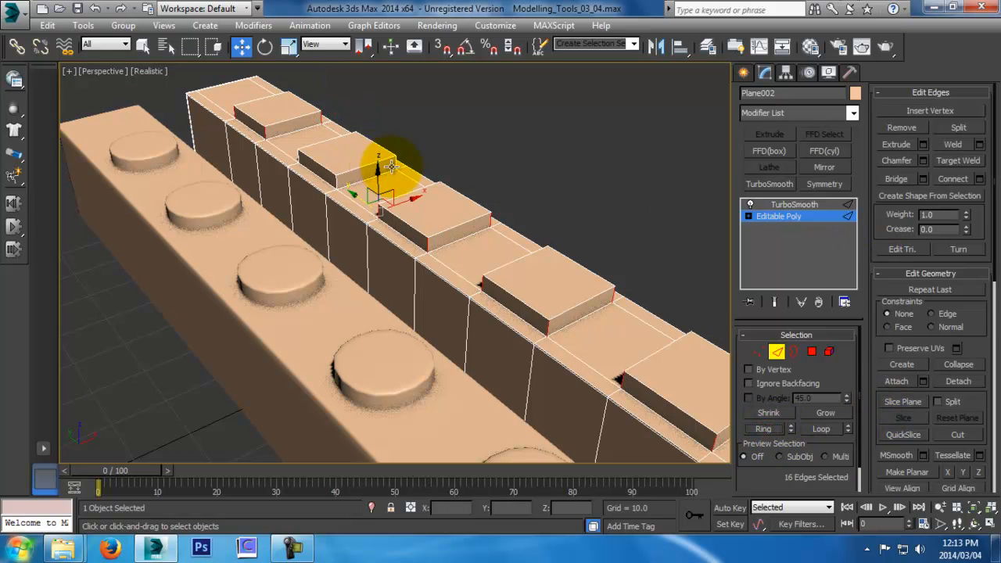
pyautogui.click(769, 429)
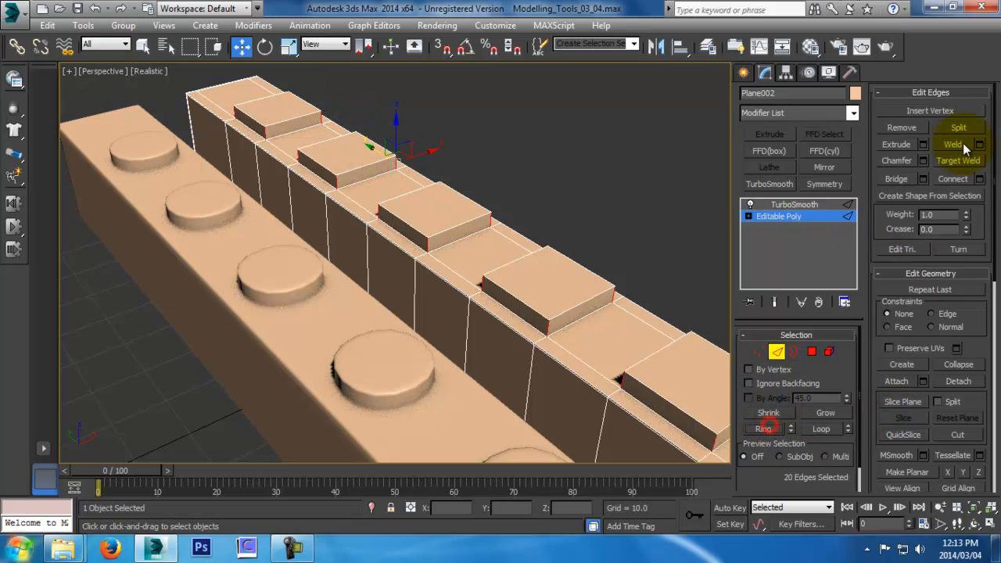
# Connect the selected stud edges with 2 segments and a pinch of 90 to add support edges
pyautogui.click(981, 179)
pyautogui.moveTo(529, 256)
pyautogui.keyDown('alt'); pyautogui.mouseDown(button='middle')
pyautogui.moveTo(524, 273)
pyautogui.moveTo(518, 247)
pyautogui.mouseUp(button='middle'); pyautogui.keyUp('alt')
pyautogui.rightClick(409, 313)
pyautogui.click(409, 271)
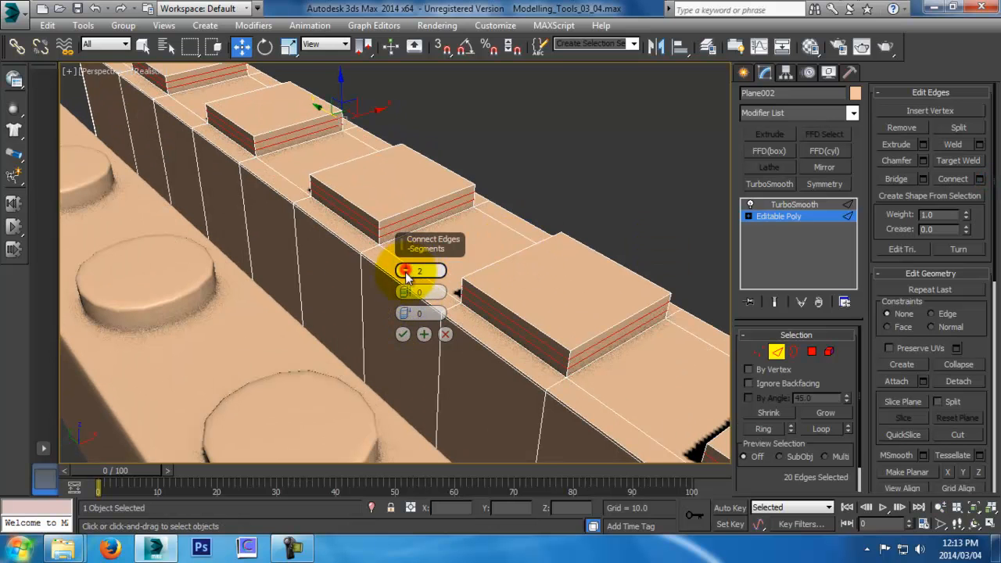
pyautogui.moveTo(405, 291); pyautogui.dragTo(417, 50)
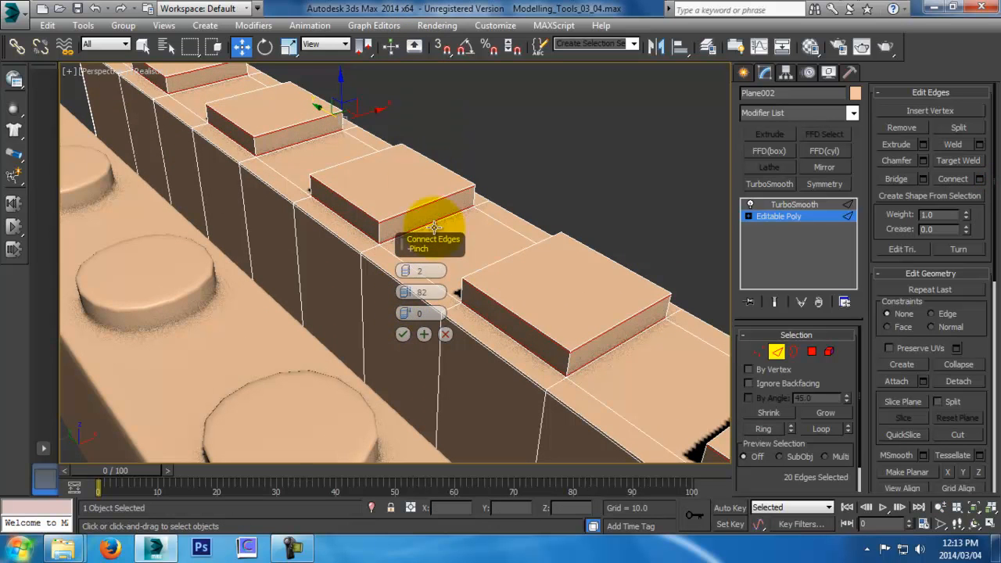
pyautogui.moveTo(429, 292); pyautogui.dragTo(335, 293)
pyautogui.write('90')
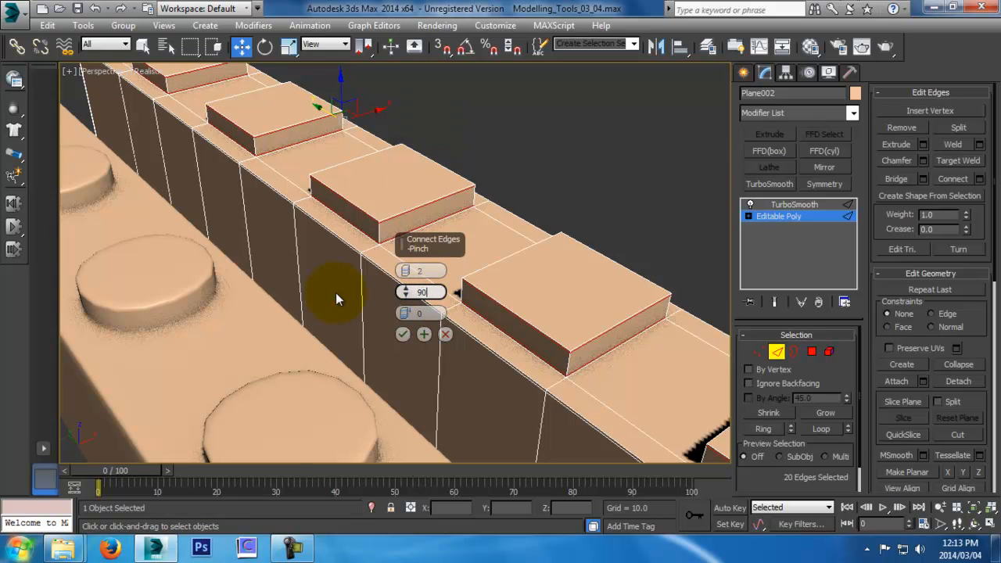
pyautogui.click(403, 334)
# Leave edge editing and deselect the copy to compare its smoothed studs with the original's
pyautogui.keyDown('alt'); pyautogui.moveTo(404, 340); pyautogui.dragTo(409, 328, button='middle'); pyautogui.keyUp('alt')
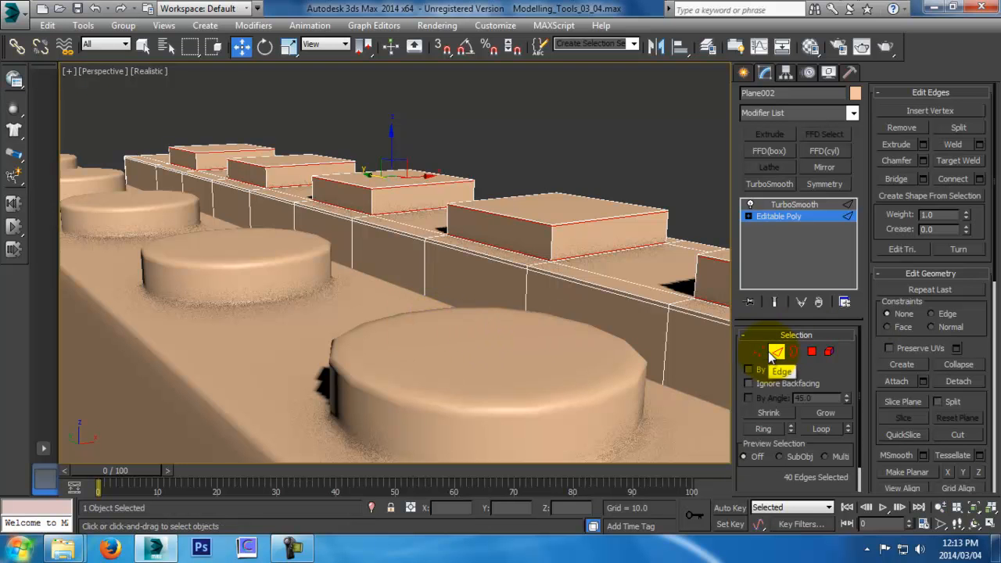
pyautogui.click(772, 353)
pyautogui.click(697, 164)
pyautogui.scroll(-6, 621, 209)
pyautogui.keyDown('alt'); pyautogui.moveTo(621, 209); pyautogui.dragTo(519, 324, button='middle'); pyautogui.keyUp('alt')
pyautogui.scroll(8, 518, 325)
pyautogui.click(442, 311)
pyautogui.scroll(-8, 445, 308)
pyautogui.keyDown('alt'); pyautogui.moveTo(445, 308); pyautogui.dragTo(466, 261, button='middle'); pyautogui.keyUp('alt')
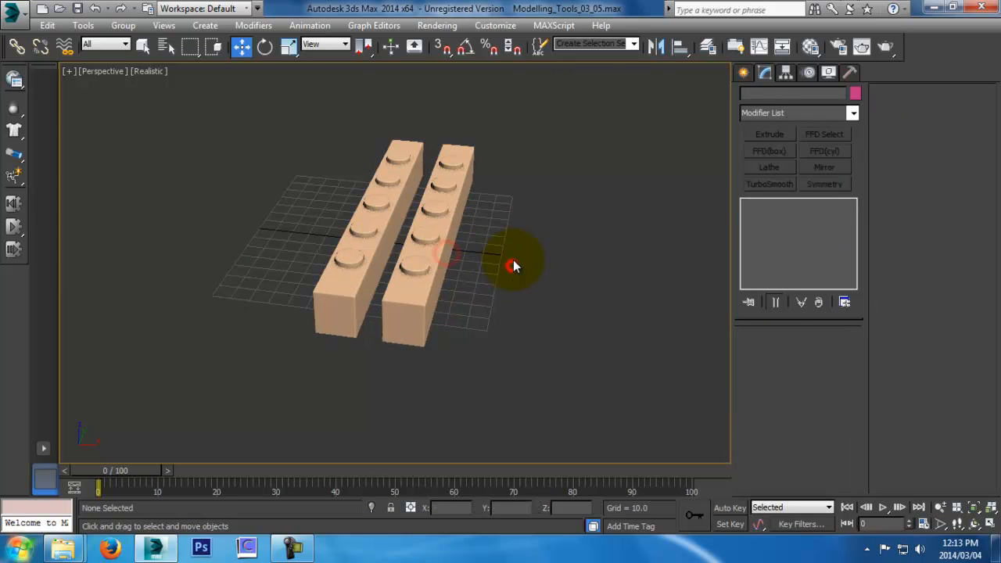
# Draw a plane about 174 by 116 units beside the two studded boxes in the Top view
pyautogui.press('t')
pyautogui.press('z')
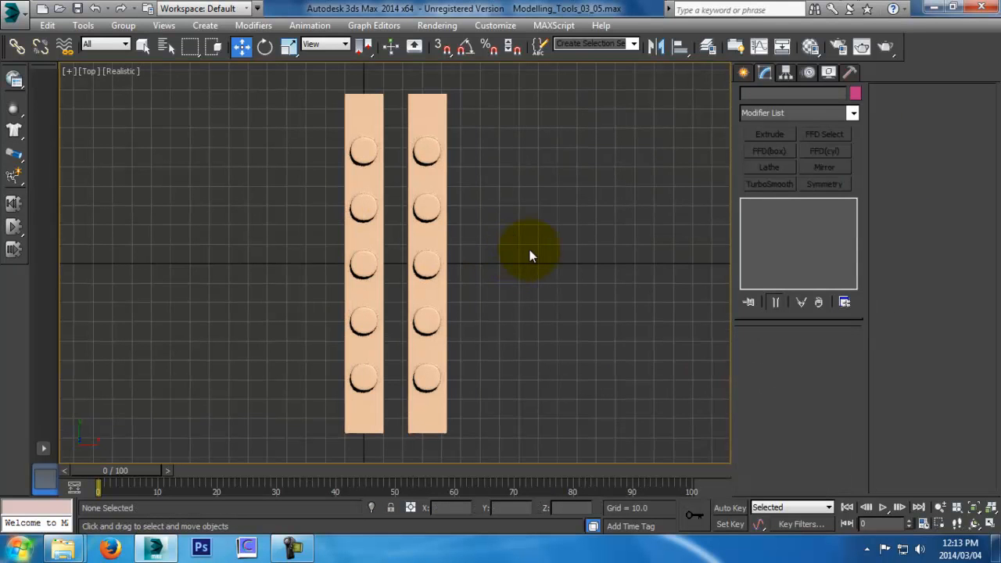
pyautogui.click(425, 149)
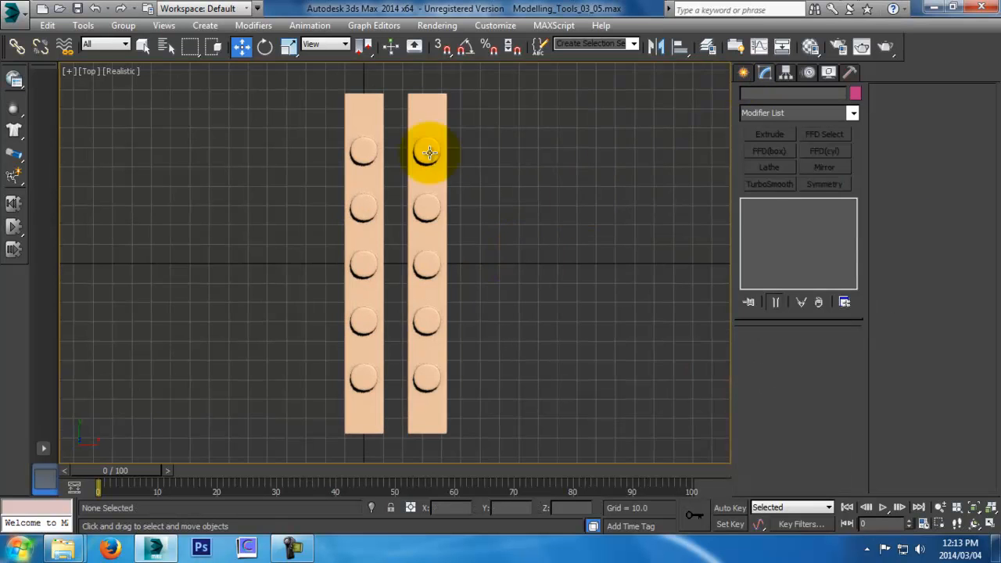
pyautogui.click(742, 73)
pyautogui.moveTo(516, 101); pyautogui.dragTo(735, 436)
pyautogui.moveTo(630, 425); pyautogui.dragTo(531, 296, button='middle')
pyautogui.press('p')
pyautogui.press('z')
# Set the new plane's length and width to 200 each
pyautogui.click(766, 71)
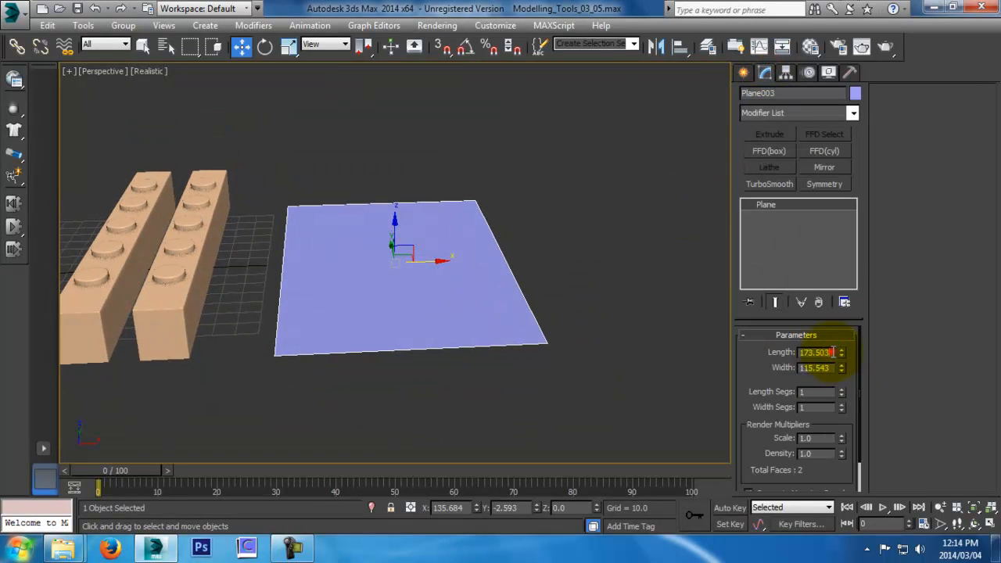
pyautogui.write('200')
pyautogui.press('Tab')
pyautogui.write('200')
pyautogui.press('Return')
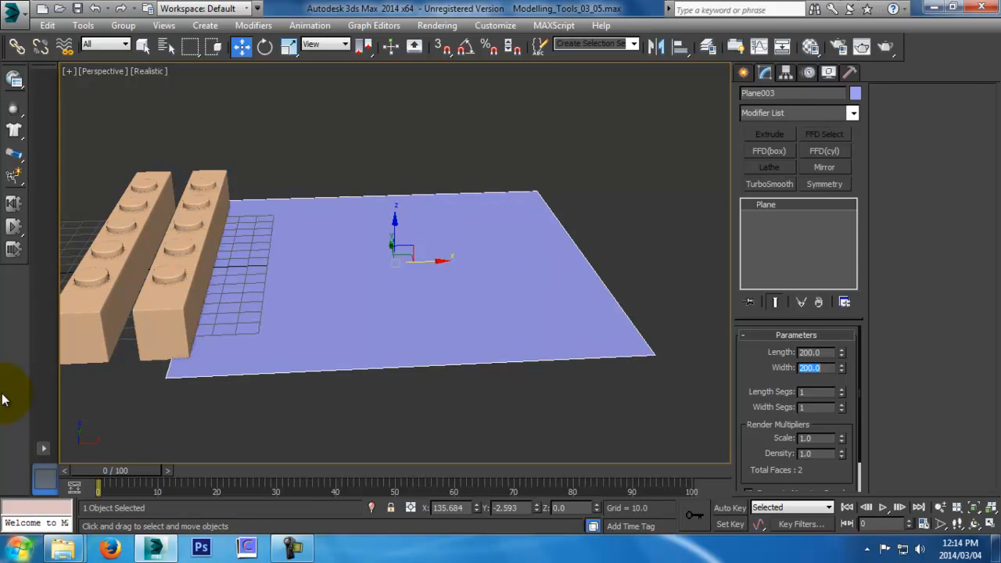
# Hide everything except the plane and move it to X 0 and Y 0
pyautogui.keyDown('alt'); pyautogui.moveTo(368, 179); pyautogui.dragTo(362, 230, button='middle'); pyautogui.keyUp('alt')
pyautogui.rightClick(394, 247)
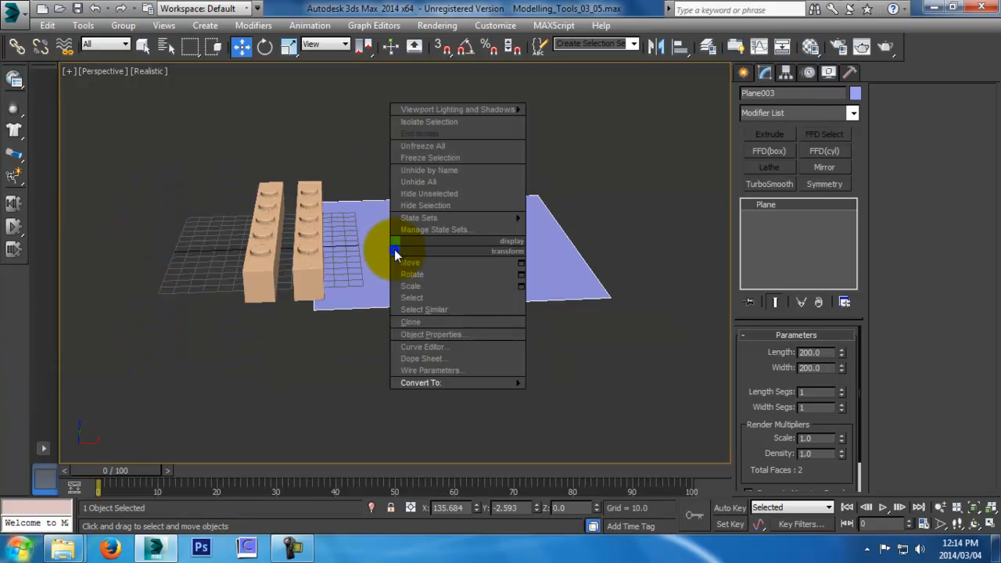
pyautogui.click(426, 195)
pyautogui.rightClick(477, 508)
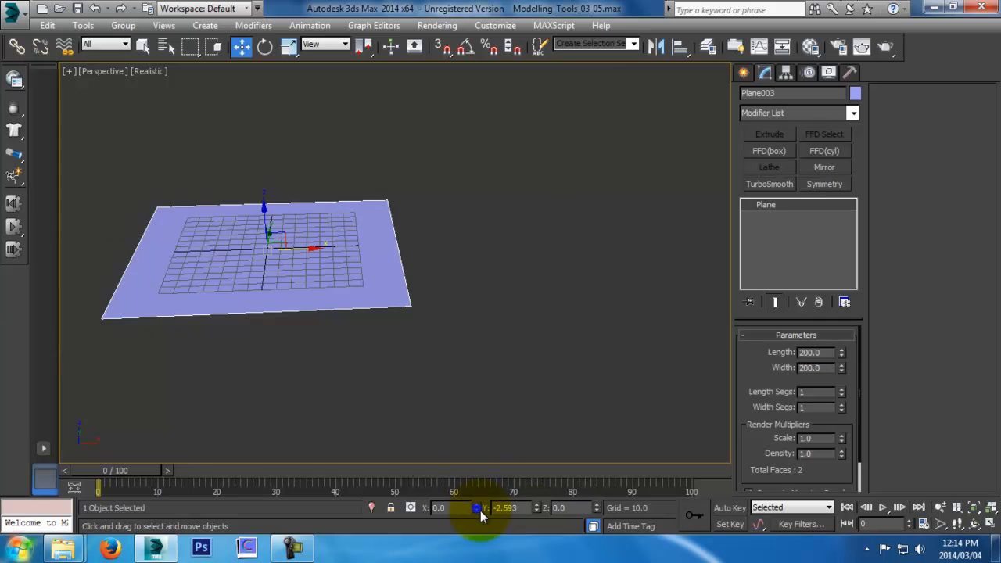
pyautogui.rightClick(536, 507)
# Copy the plane along X to about 213 and convert both planes to Editable Poly
pyautogui.keyDown('shift'); pyautogui.moveTo(275, 273); pyautogui.dragTo(550, 275); pyautogui.keyUp('shift')
pyautogui.click(516, 339)
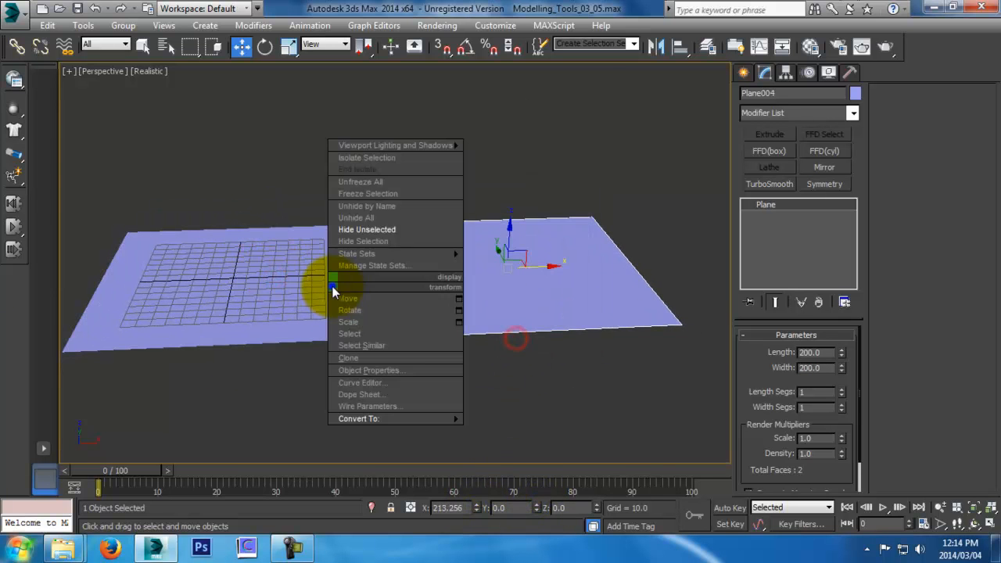
pyautogui.rightClick(330, 287)
pyautogui.click(288, 380)
pyautogui.hotkey('ctrl', 'a')
pyautogui.rightClick(309, 334)
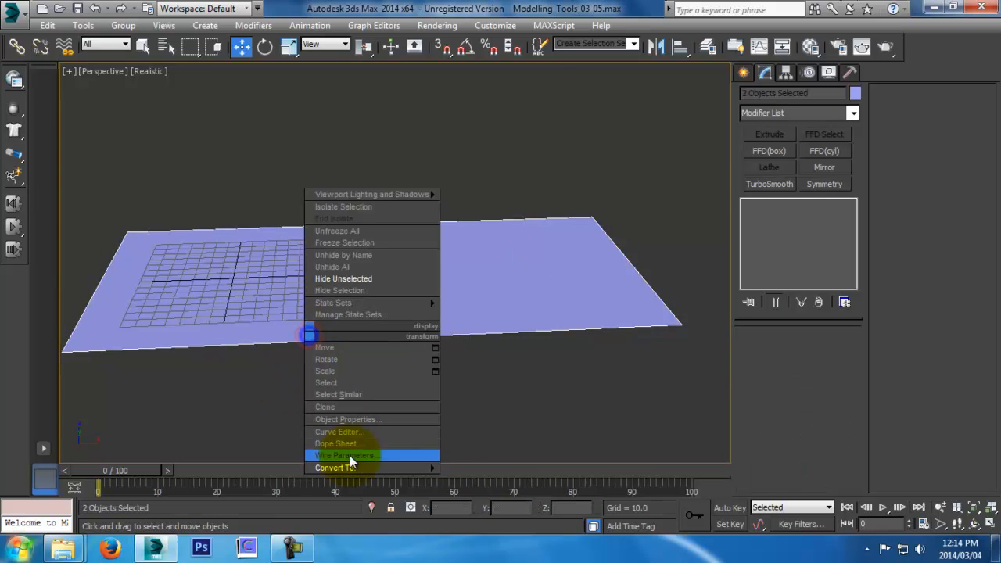
pyautogui.moveTo(375, 467)
pyautogui.click(528, 479)
# Select the polygon of the plane at the origin and bevel it with height 0 and an outline of about -29.3
pyautogui.moveTo(357, 365); pyautogui.dragTo(520, 356, button='middle')
pyautogui.click(456, 394)
pyautogui.click(444, 311)
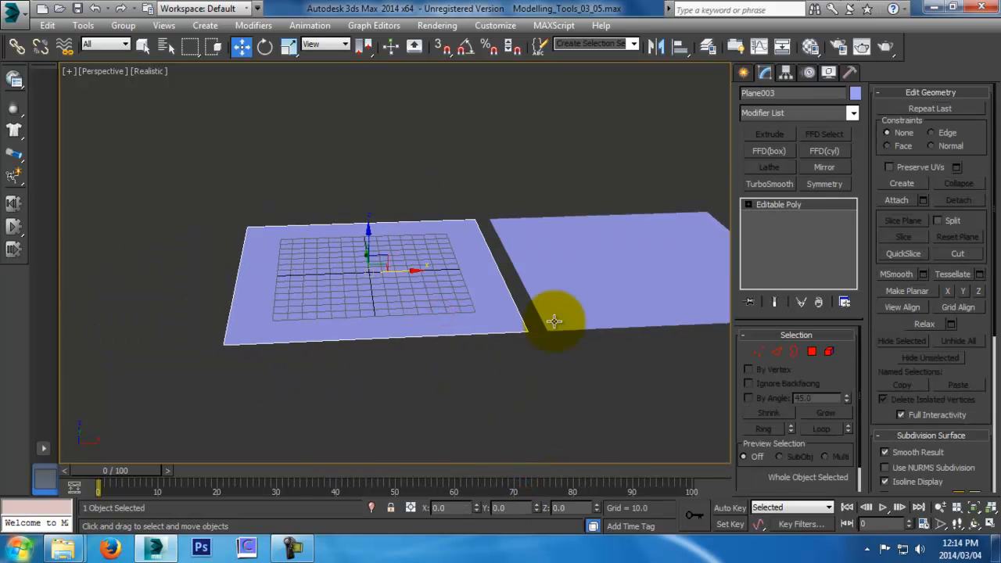
pyautogui.click(811, 351)
pyautogui.click(430, 283)
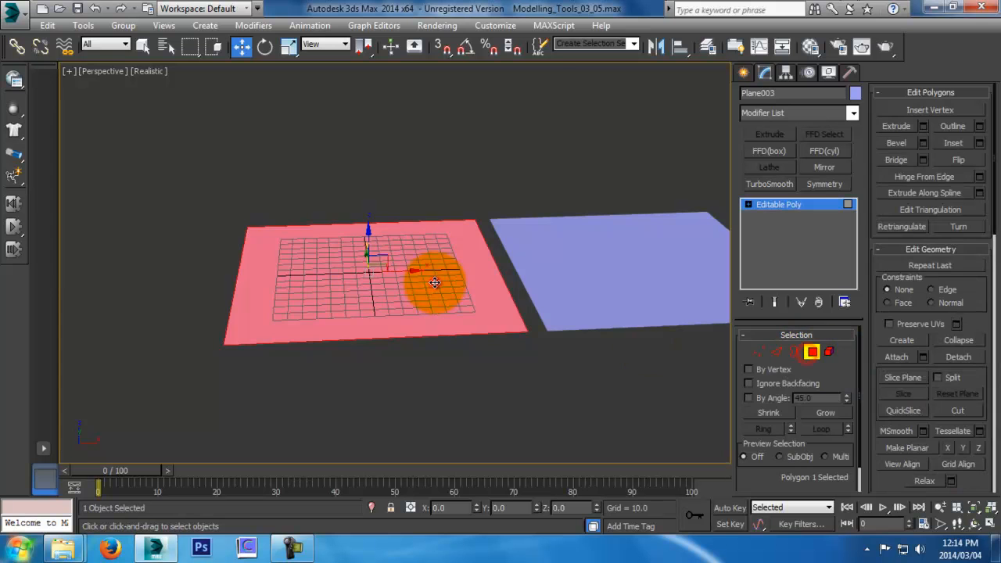
pyautogui.click(923, 145)
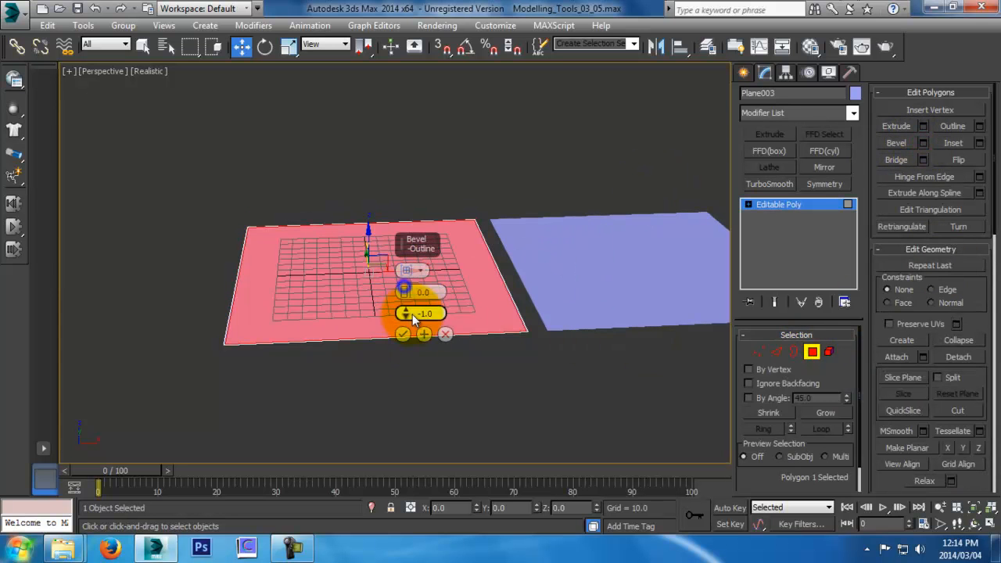
pyautogui.moveTo(406, 316); pyautogui.dragTo(436, 449)
pyautogui.keyDown('alt'); pyautogui.moveTo(293, 352); pyautogui.dragTo(339, 391, button='middle'); pyautogui.keyUp('alt')
pyautogui.moveTo(403, 300); pyautogui.dragTo(414, 279)
pyautogui.rightClick(414, 278)
pyautogui.keyDown('alt'); pyautogui.moveTo(306, 335); pyautogui.dragTo(297, 268, button='middle'); pyautogui.keyUp('alt')
pyautogui.moveTo(401, 313); pyautogui.dragTo(397, 297)
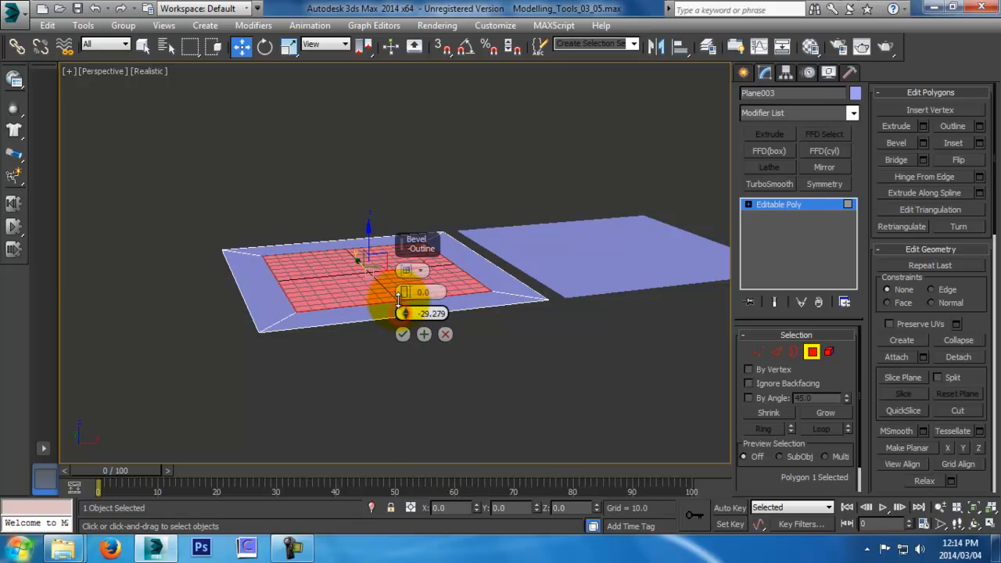
# Set the bevel's outline amount to -30 and apply it
pyautogui.keyDown('alt'); pyautogui.moveTo(305, 320); pyautogui.dragTo(335, 386, button='middle'); pyautogui.keyUp('alt')
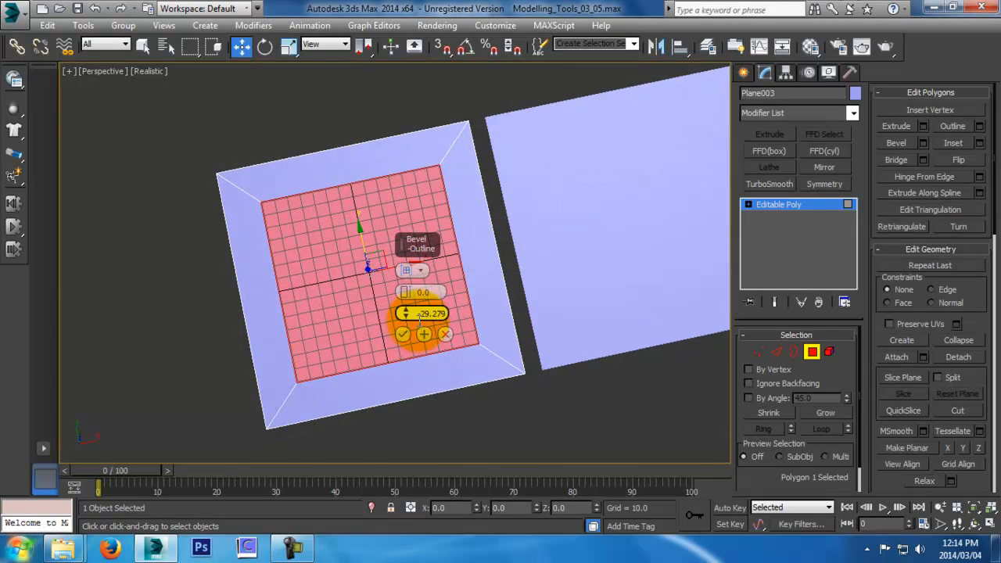
pyautogui.click(420, 313)
pyautogui.write('-30')
pyautogui.press('Return')
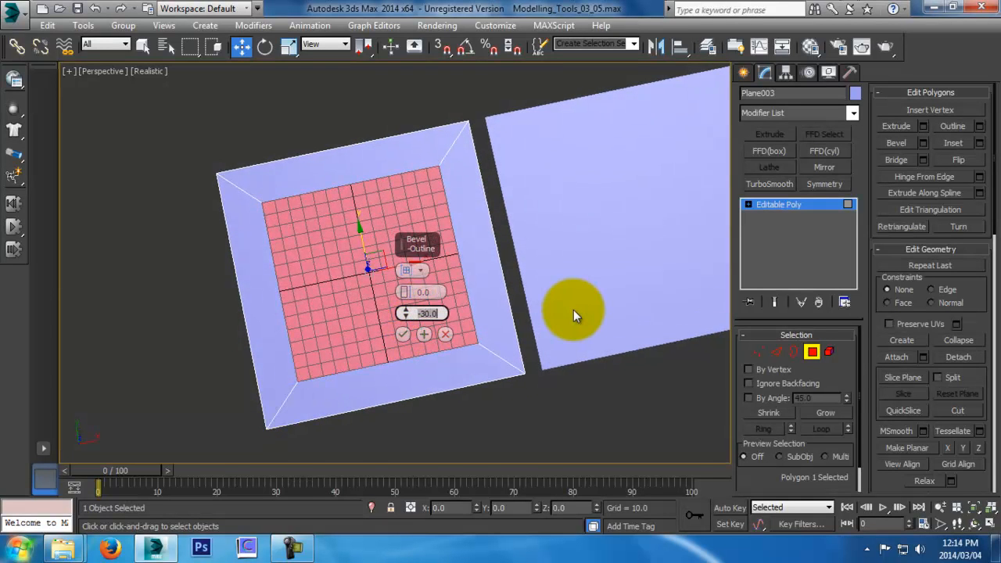
pyautogui.click(401, 335)
pyautogui.moveTo(401, 335); pyautogui.dragTo(472, 278, button='middle')
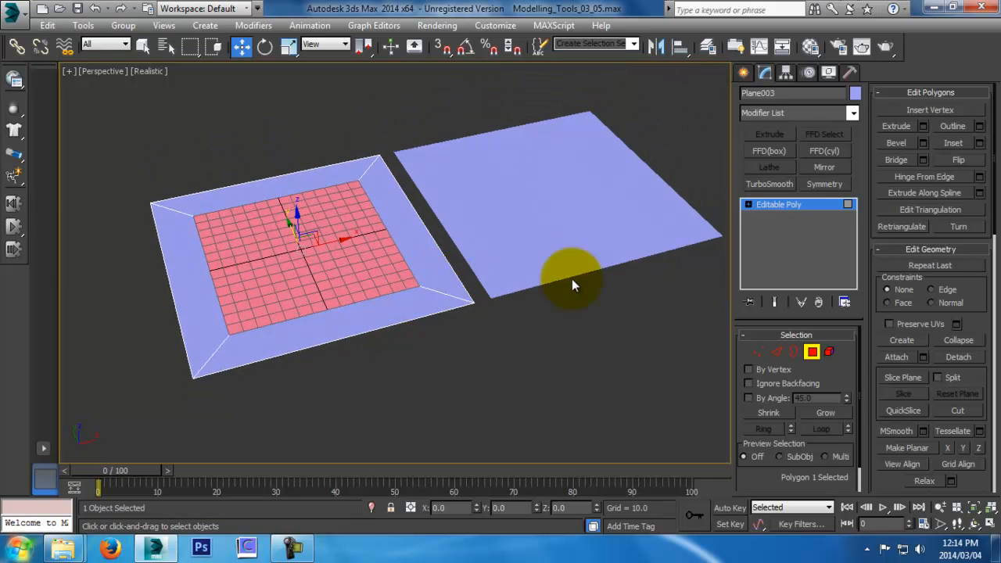
# Bevel the copied plane's polygon with height 0 and outline -30, and delete the resulting inner polygon
pyautogui.click(811, 352)
pyautogui.click(614, 239)
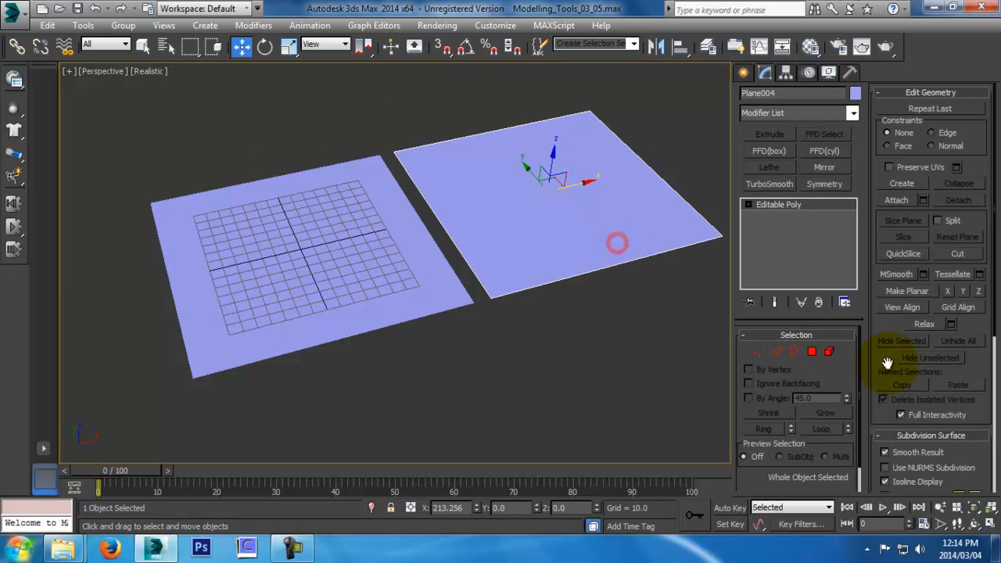
pyautogui.click(812, 352)
pyautogui.click(574, 218)
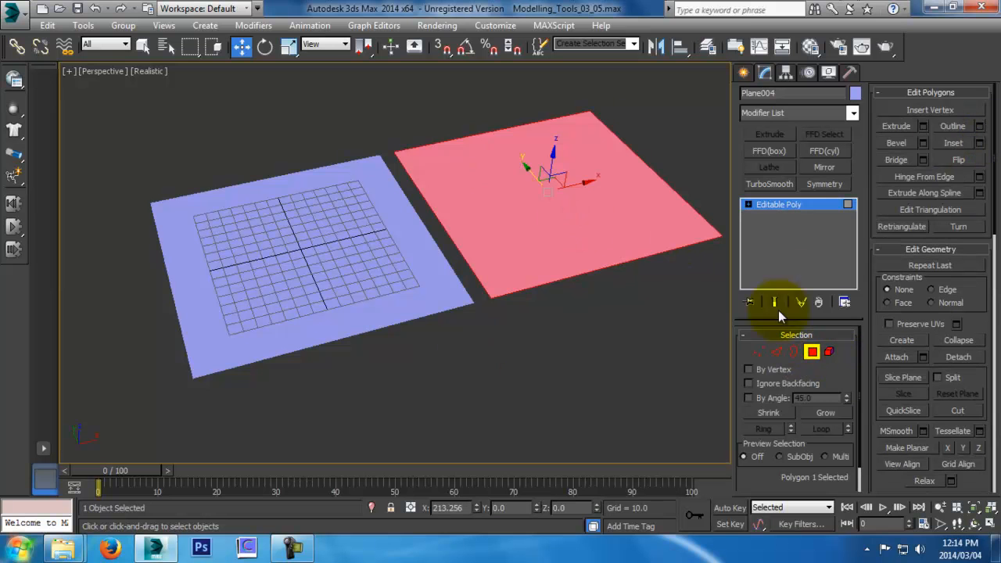
pyautogui.click(924, 142)
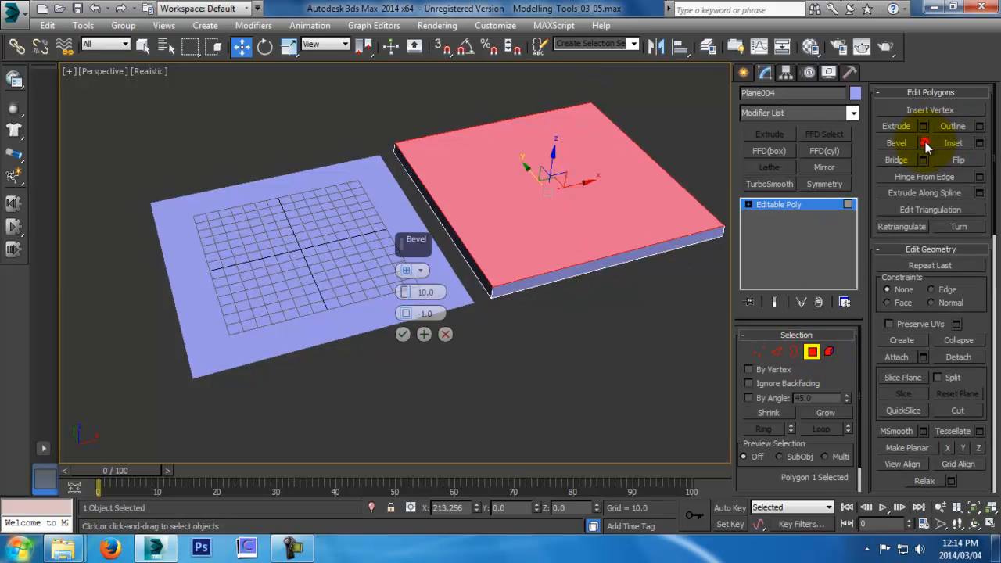
pyautogui.rightClick(403, 294)
pyautogui.moveTo(441, 312); pyautogui.dragTo(299, 326)
pyautogui.write('-30')
pyautogui.press('Return')
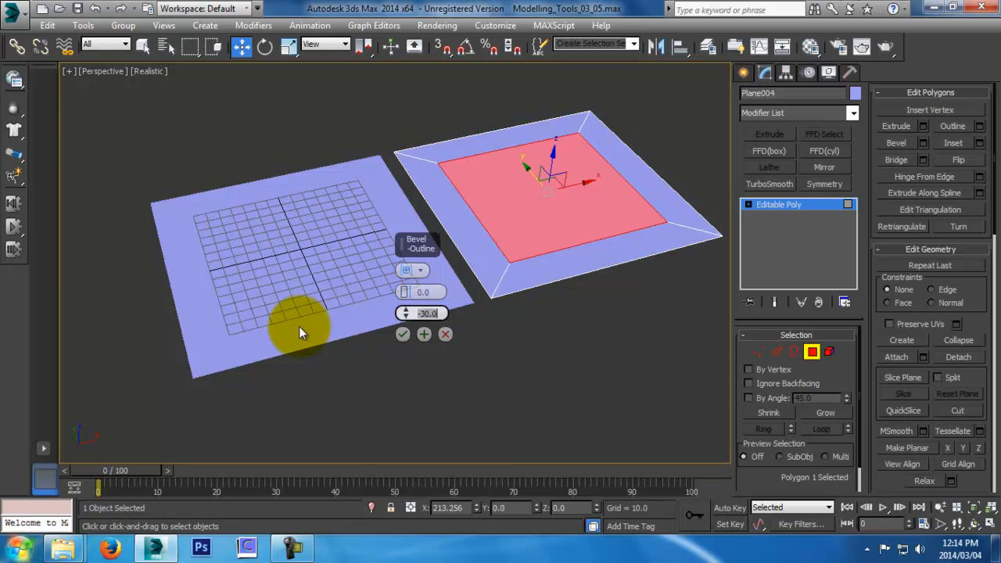
pyautogui.moveTo(666, 174); pyautogui.dragTo(655, 202, button='middle')
pyautogui.click(399, 334)
pyautogui.press('Delete')
pyautogui.click(818, 348)
# Extrude the inner polygon of the plane at the origin by 10 units
pyautogui.click(417, 303)
pyautogui.moveTo(400, 302); pyautogui.dragTo(445, 309, button='middle')
pyautogui.click(810, 351)
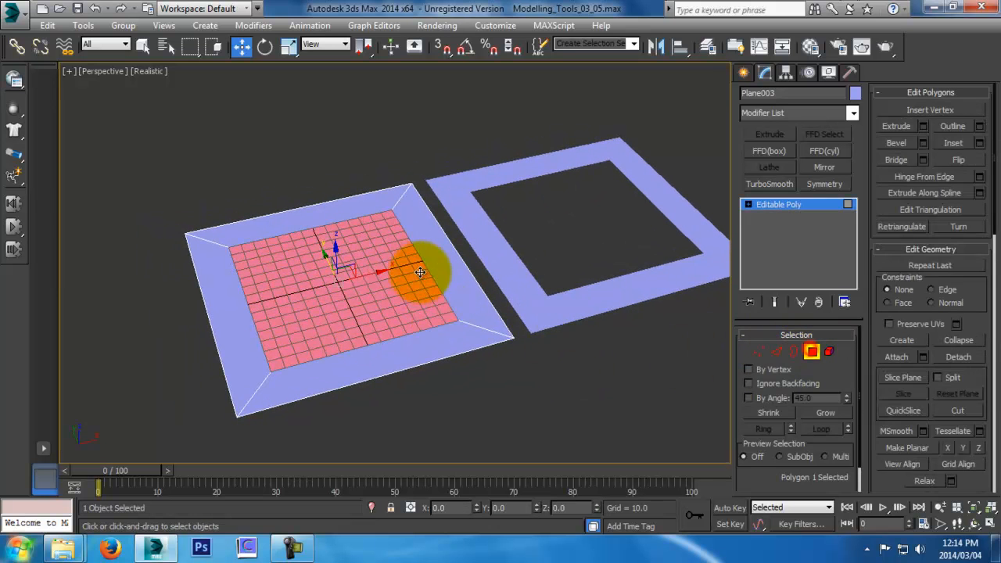
pyautogui.click(923, 127)
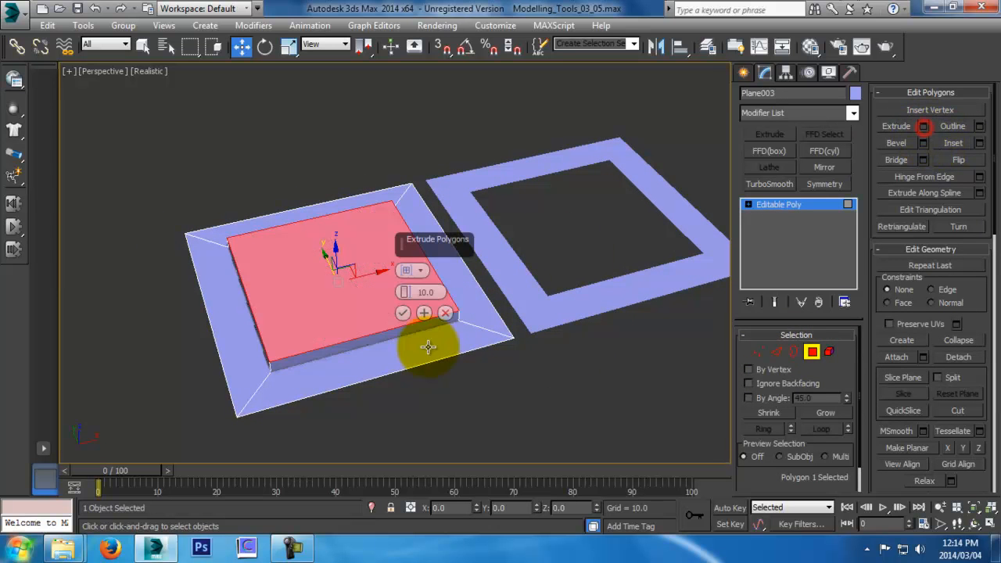
pyautogui.click(403, 314)
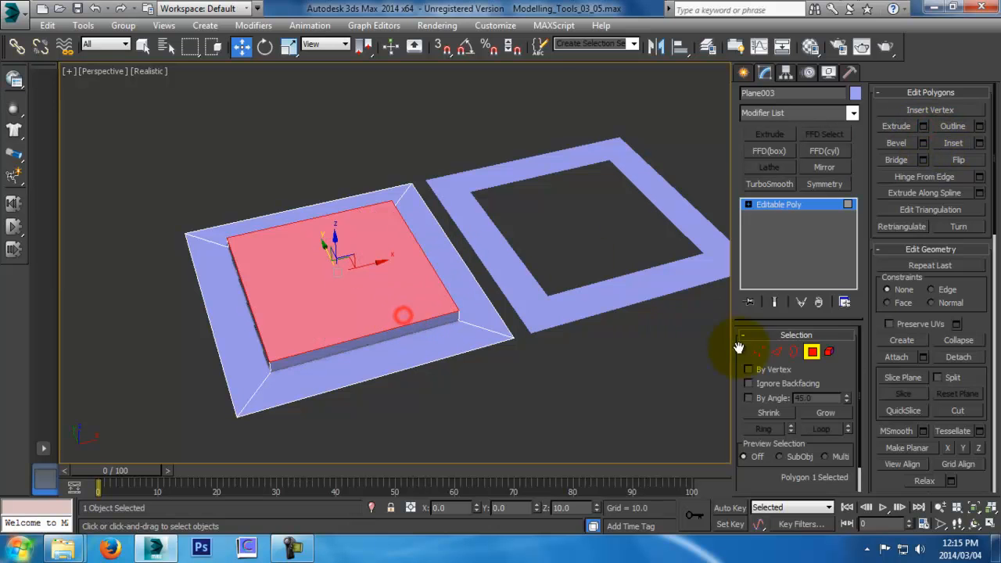
pyautogui.click(813, 352)
# Select the inner hole border of the copied plane in Border mode
pyautogui.click(646, 297)
pyautogui.click(793, 352)
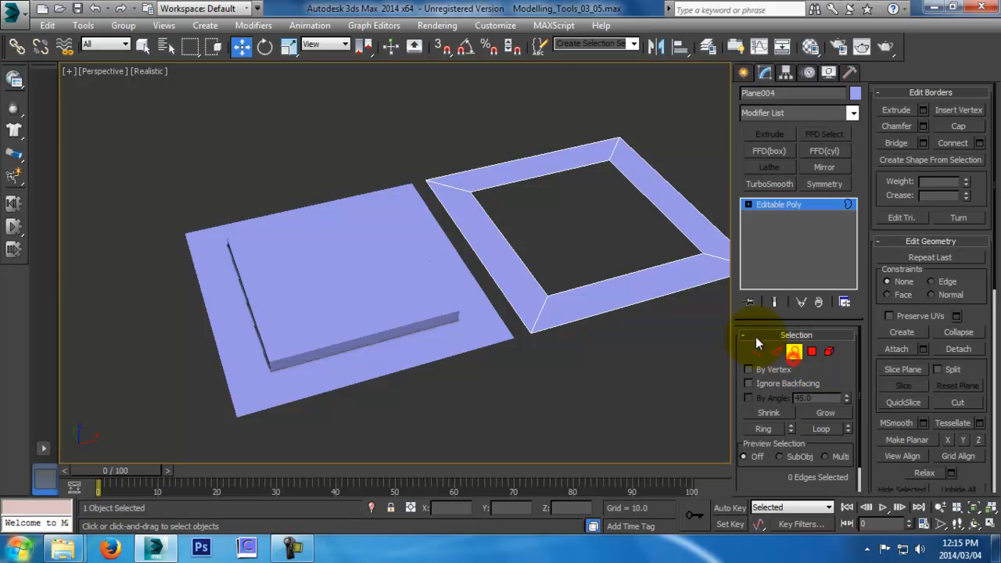
pyautogui.click(655, 269)
# Try twice to extrude the hole border upward, the second time by about 11.4 units, and undo each attempt
pyautogui.keyDown('shift'); pyautogui.moveTo(588, 194); pyautogui.dragTo(590, 178); pyautogui.keyUp('shift')
pyautogui.hotkey('ctrl', 'z')
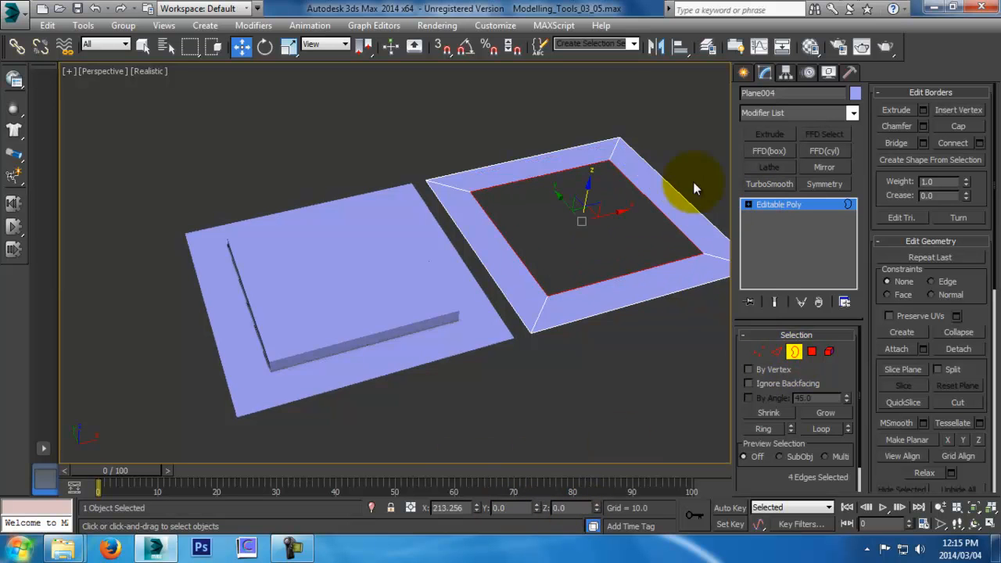
pyautogui.keyDown('shift'); pyautogui.moveTo(589, 189); pyautogui.dragTo(587, 183); pyautogui.keyUp('shift')
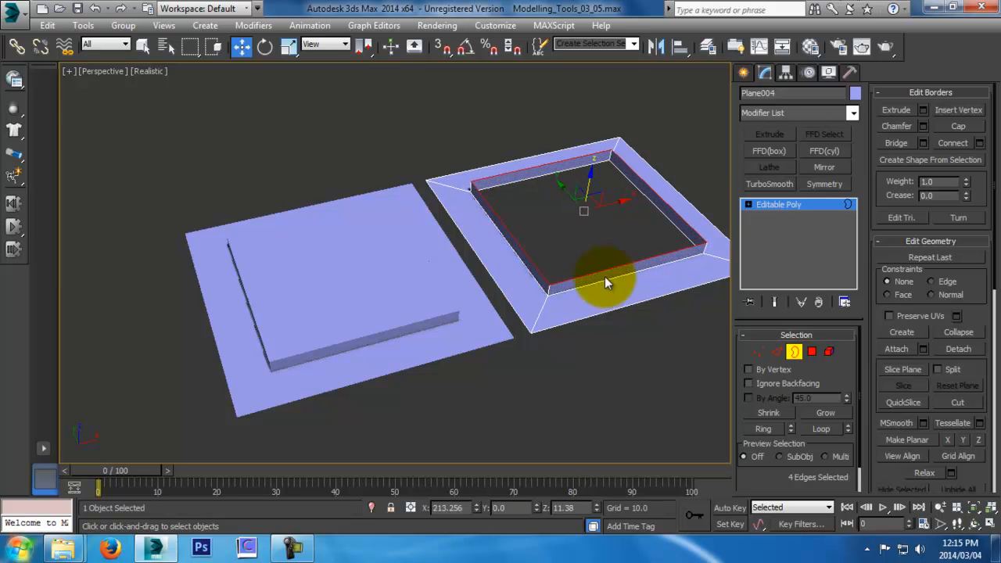
pyautogui.hotkey('ctrl', 'z')
# Try raising the selected hole border to a Z height of 10, and reset its Z to 0
pyautogui.write('10')
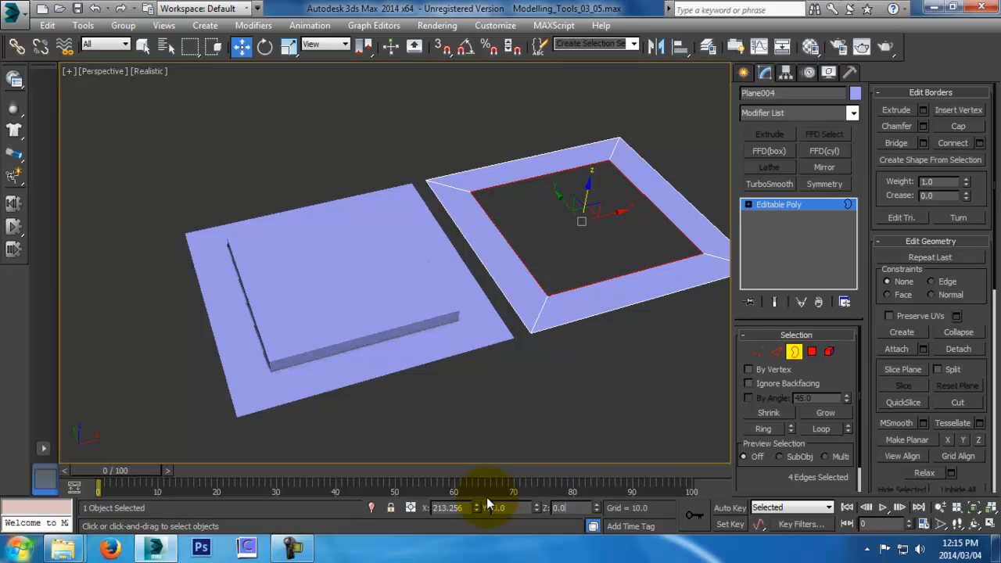
pyautogui.press('Return')
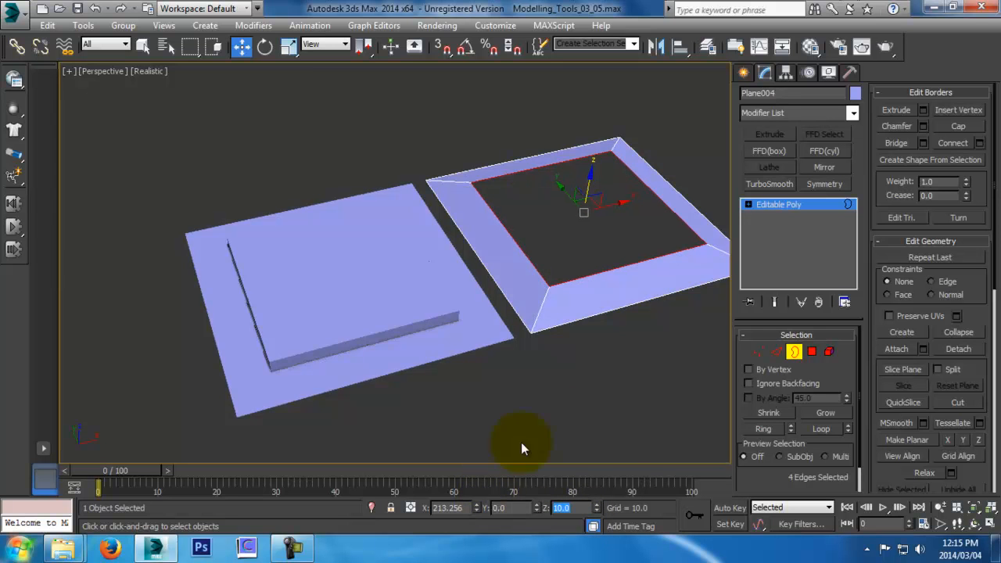
pyautogui.keyDown('alt'); pyautogui.moveTo(542, 295); pyautogui.dragTo(576, 223, button='middle'); pyautogui.keyUp('alt')
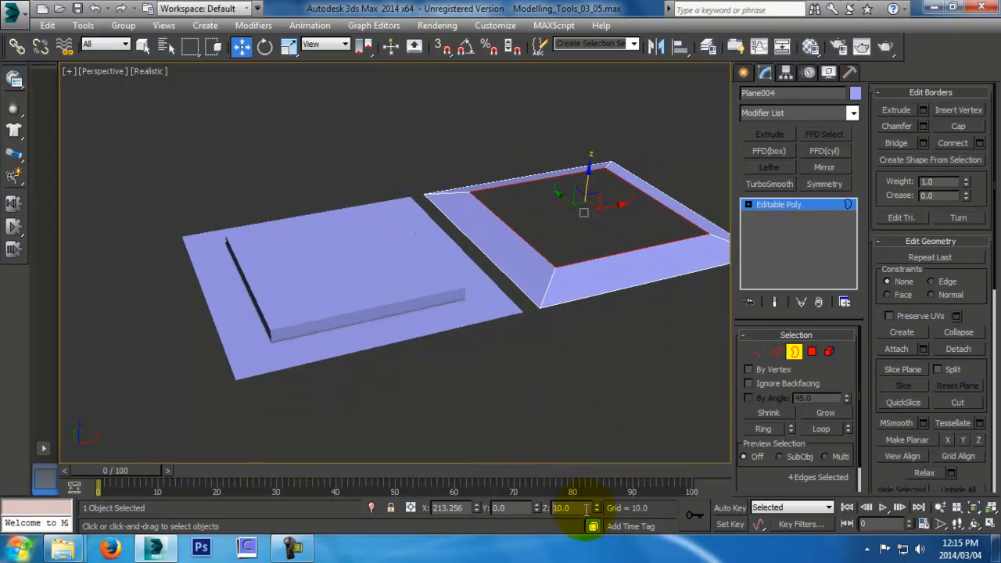
pyautogui.rightClick(595, 506)
# Extrude the copied plane's hole border straight upward and adjust it to about 10 units high, matching the neighbouring plane's raised step
pyautogui.moveTo(589, 192); pyautogui.dragTo(588, 167)
pyautogui.press('f')
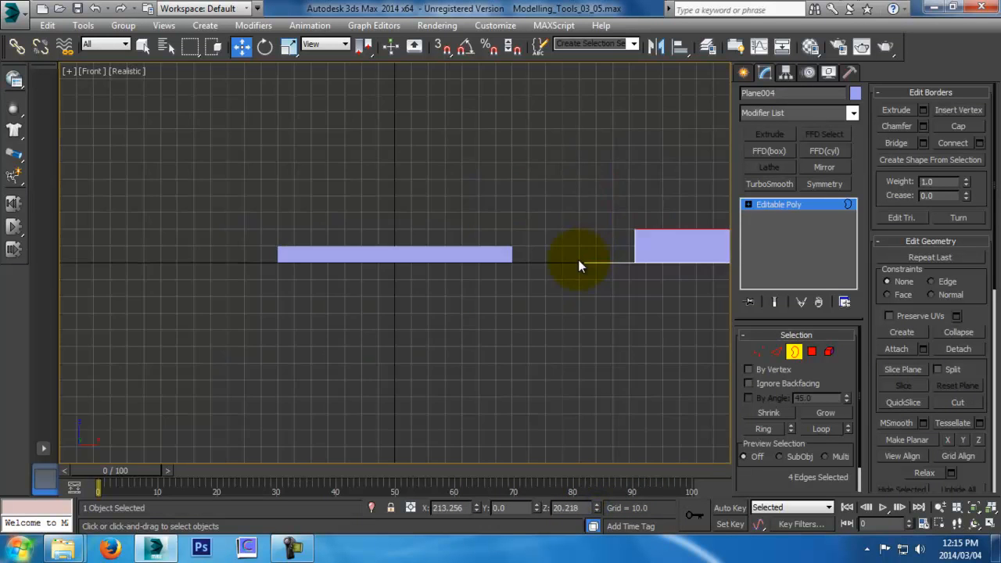
pyautogui.press('z')
pyautogui.scroll(-1, 528, 291)
pyautogui.press('l')
pyautogui.moveTo(479, 294); pyautogui.dragTo(641, 262, button='middle')
pyautogui.scroll(-3, 641, 262)
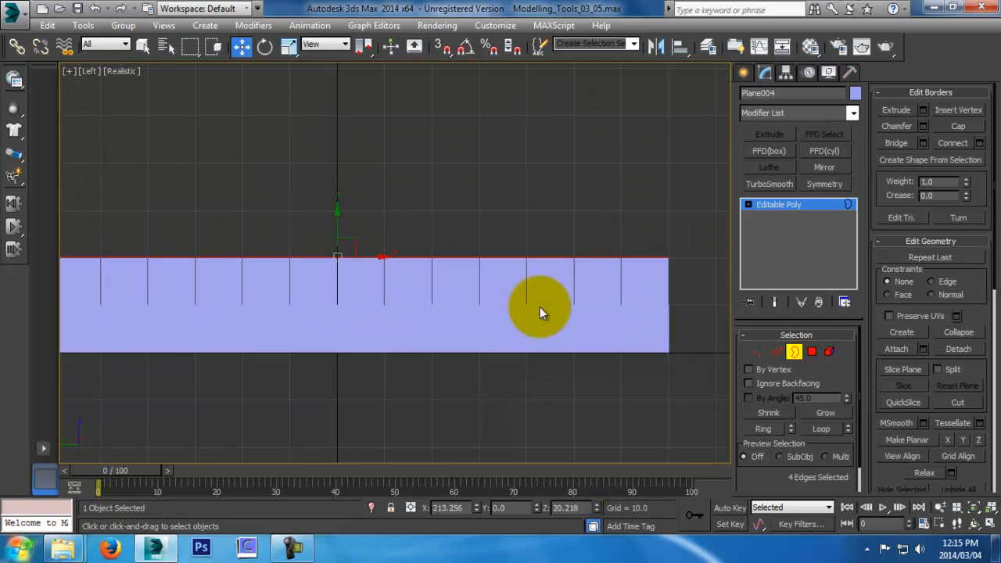
pyautogui.scroll(-2, 516, 316)
pyautogui.scroll(2, 439, 307)
pyautogui.press('F3')
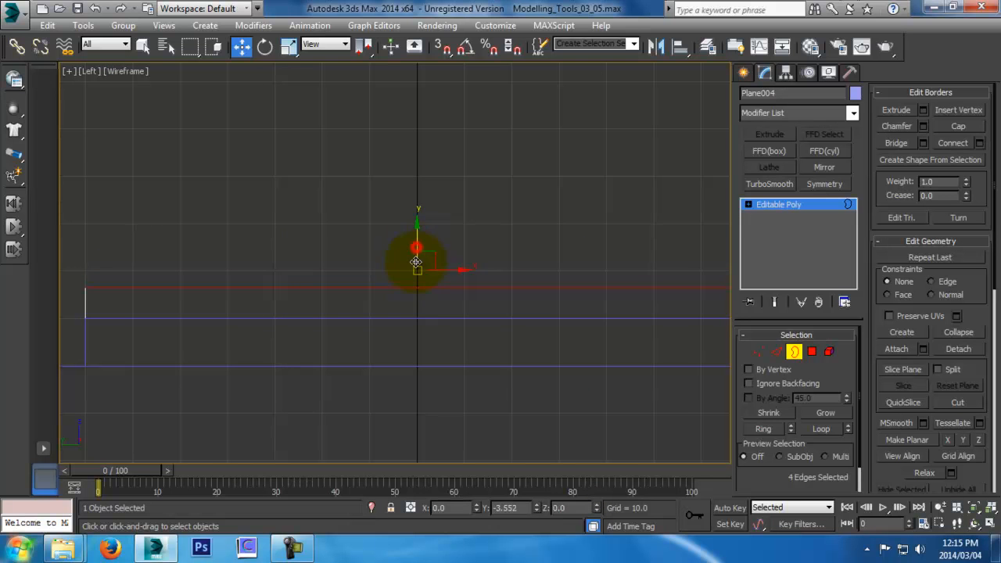
pyautogui.press('p')
pyautogui.press('F3')
pyautogui.moveTo(409, 297)
pyautogui.keyDown('alt'); pyautogui.mouseDown(button='middle')
pyautogui.moveTo(516, 327)
pyautogui.moveTo(474, 330)
pyautogui.mouseUp(button='middle'); pyautogui.keyUp('alt')
pyautogui.keyDown('ctrl'); pyautogui.keyDown('alt'); pyautogui.moveTo(474, 331); pyautogui.dragTo(554, 336, button='middle'); pyautogui.keyUp('alt'); pyautogui.keyUp('ctrl')
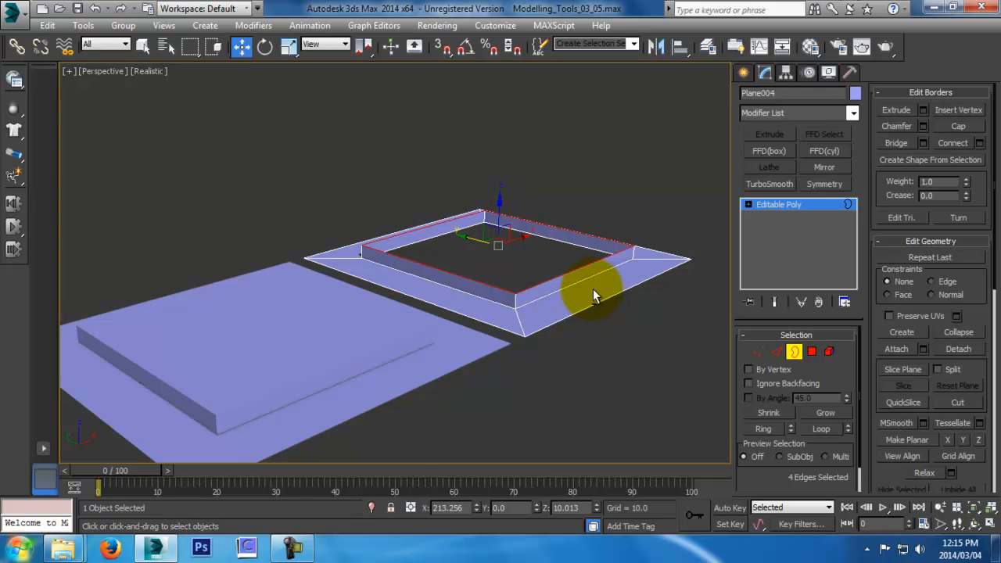
pyautogui.keyDown('alt'); pyautogui.moveTo(595, 287); pyautogui.dragTo(570, 319, button='middle'); pyautogui.keyUp('alt')
# Bevel the raised top polygon of the plane at the origin with a height of about 9.6 and an outline of -30
pyautogui.click(219, 368)
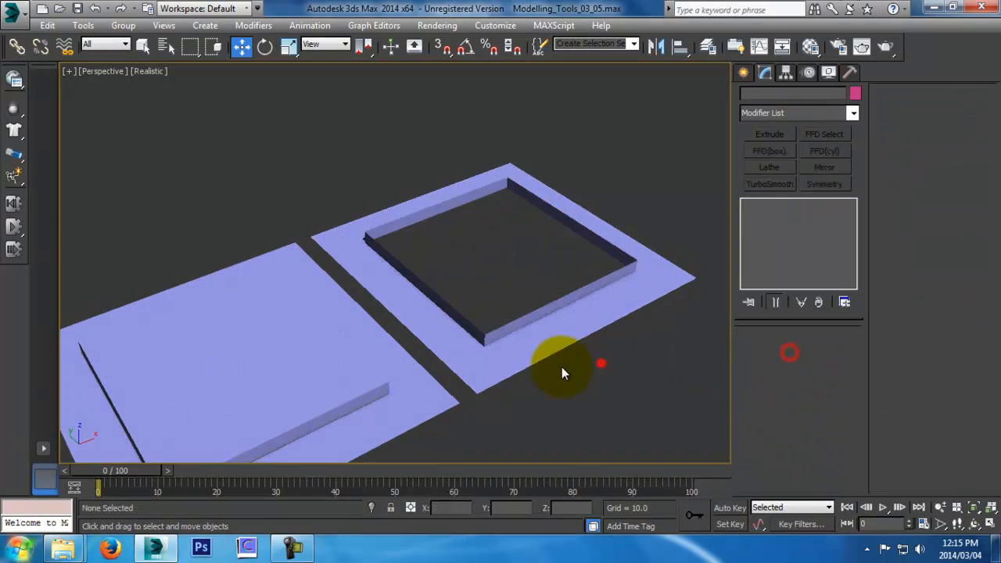
pyautogui.click(313, 371)
pyautogui.keyDown('alt'); pyautogui.moveTo(313, 370); pyautogui.dragTo(458, 331, button='middle'); pyautogui.keyUp('alt')
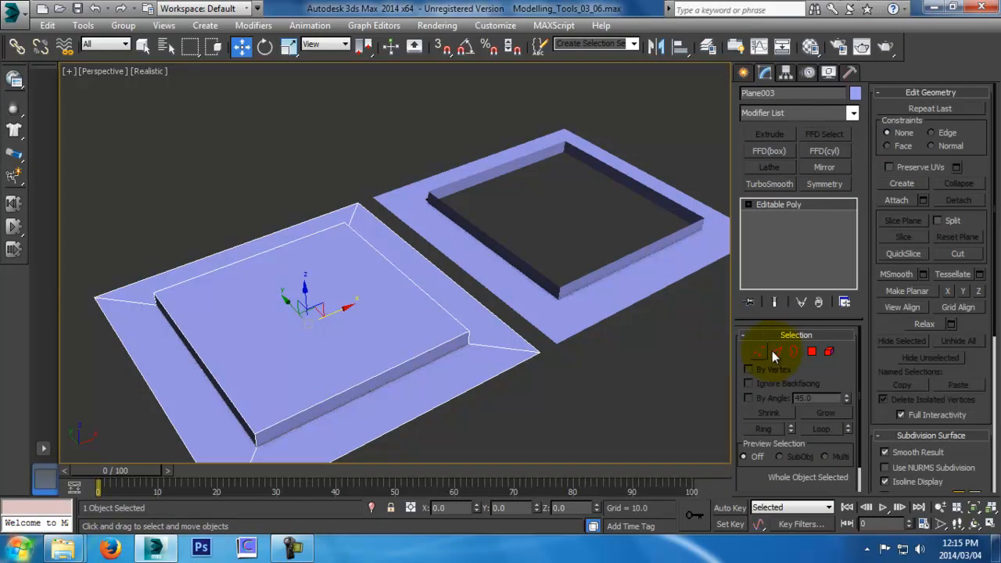
pyautogui.click(811, 353)
pyautogui.click(347, 331)
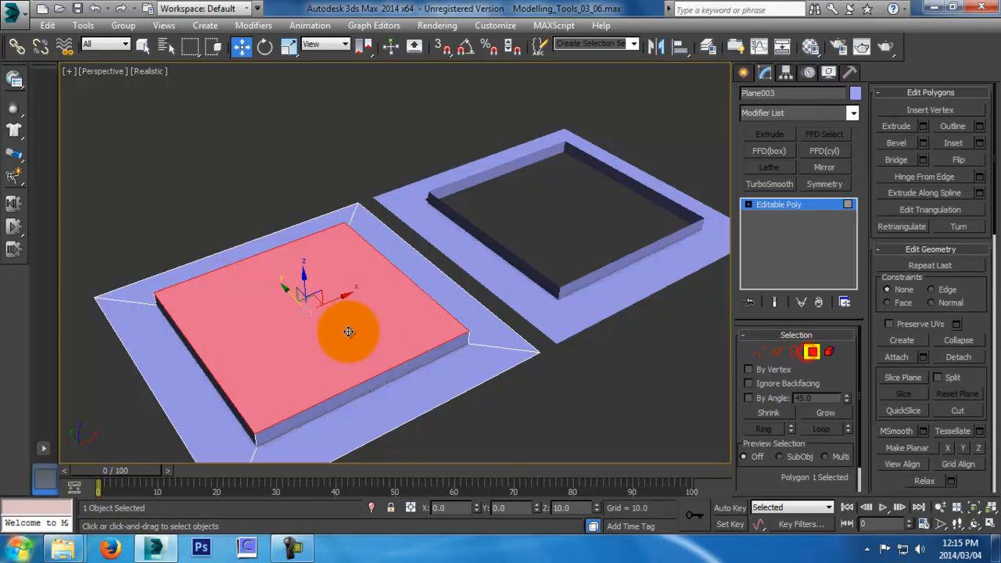
pyautogui.click(922, 142)
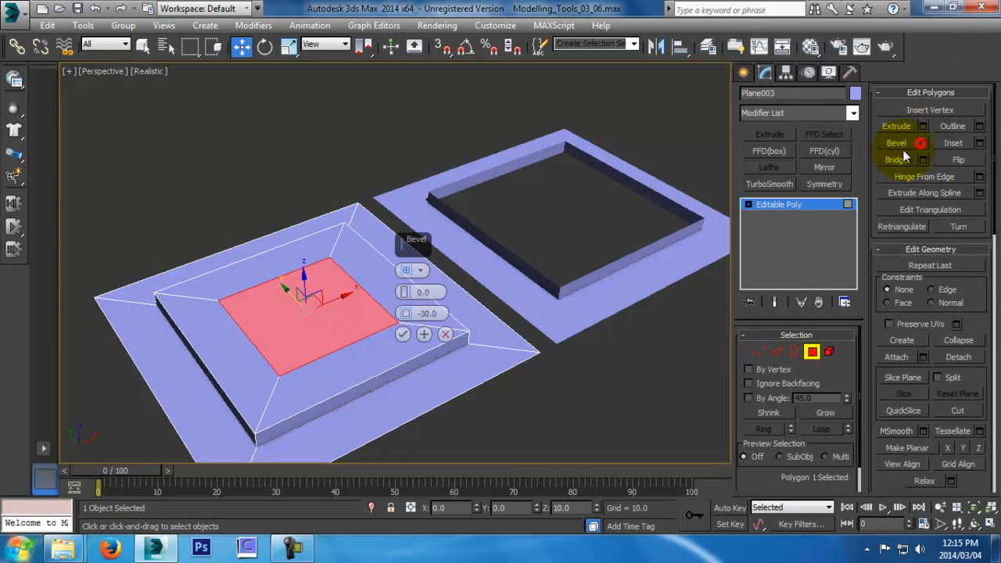
pyautogui.moveTo(406, 292); pyautogui.dragTo(407, 253)
pyautogui.keyDown('alt'); pyautogui.moveTo(344, 289); pyautogui.dragTo(340, 311, button='middle'); pyautogui.keyUp('alt')
pyautogui.click(402, 335)
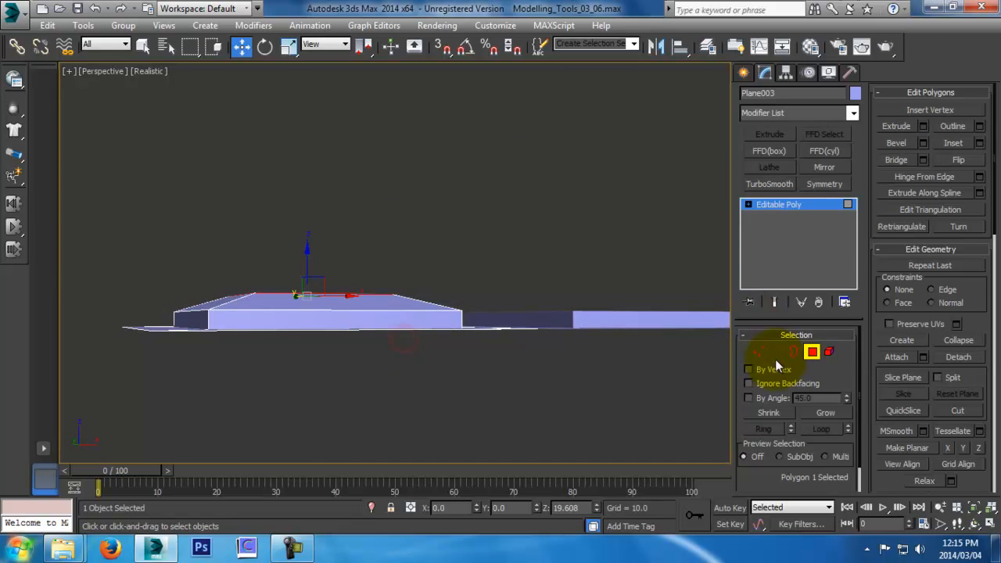
# Select the upper hole border of the copied plane in Border mode
pyautogui.click(794, 352)
pyautogui.keyDown('alt'); pyautogui.moveTo(665, 352); pyautogui.dragTo(623, 338, button='middle'); pyautogui.keyUp('alt')
pyautogui.click(788, 352)
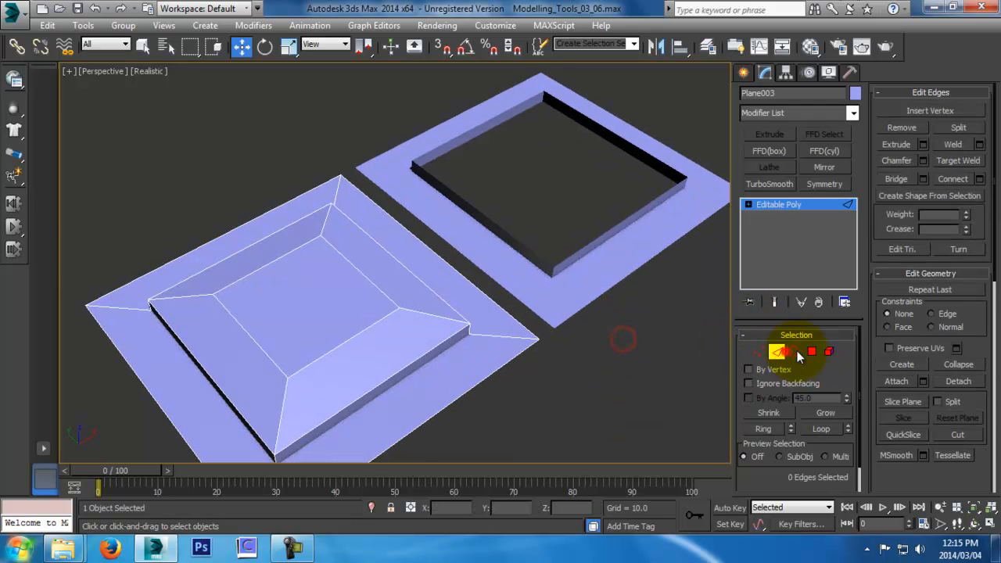
pyautogui.click(601, 283)
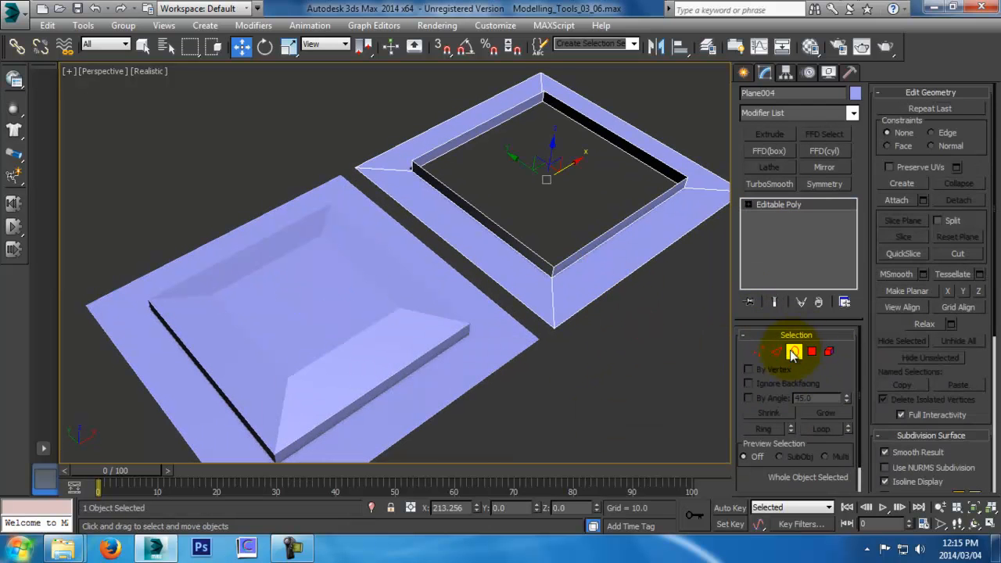
pyautogui.click(793, 353)
pyautogui.click(576, 248)
pyautogui.press('l')
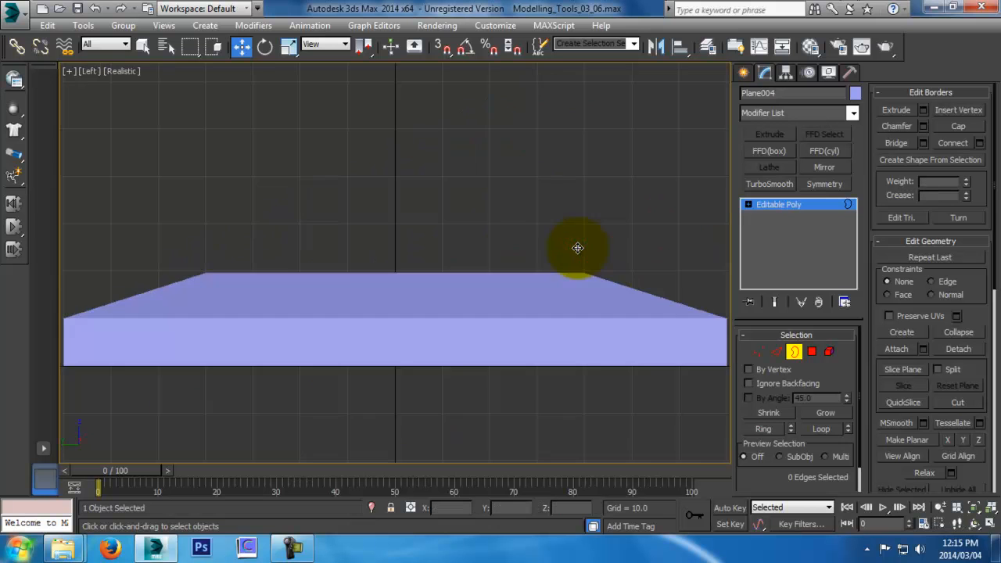
pyautogui.scroll(-5, 516, 268)
pyautogui.press('F3')
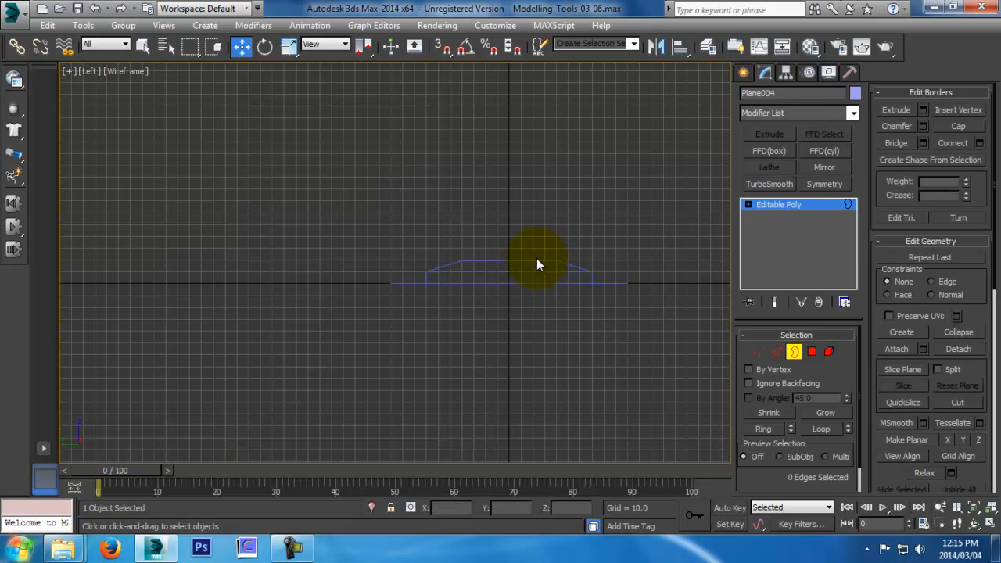
pyautogui.scroll(5, 537, 263)
pyautogui.press('e')
pyautogui.scroll(-8, 567, 280)
pyautogui.scroll(7, 516, 241)
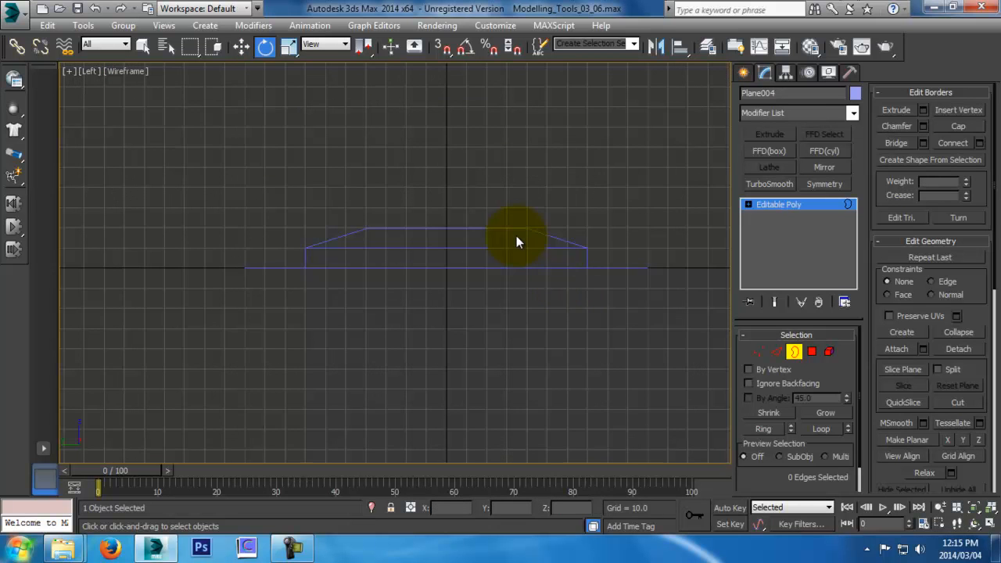
pyautogui.press('p')
pyautogui.keyDown('alt'); pyautogui.moveTo(536, 243); pyautogui.dragTo(512, 305, button='middle'); pyautogui.keyUp('alt')
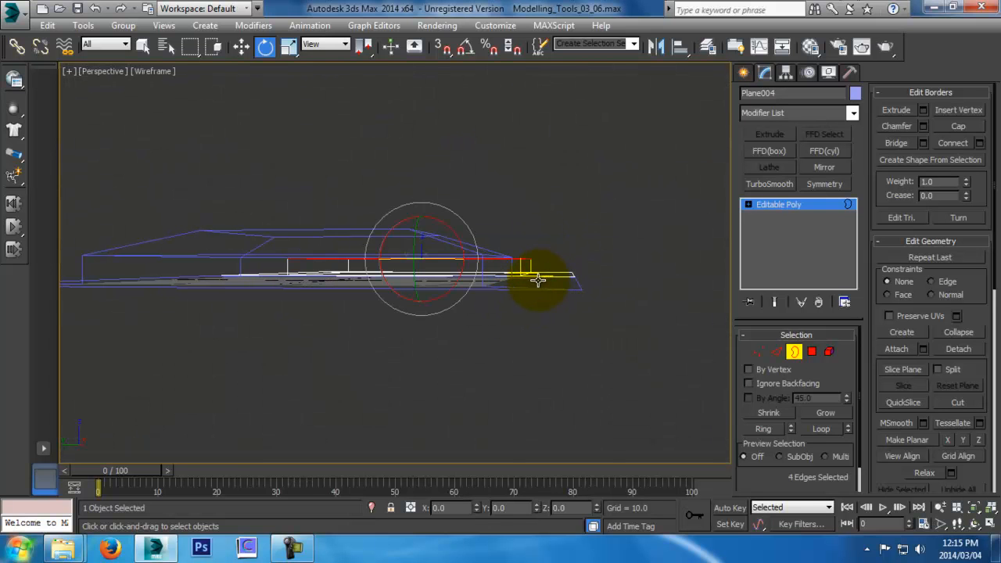
# Extrude the selected border upward by about 9.6 units in the Left view, level with the neighbouring bevel's top
pyautogui.press('l')
pyautogui.press('w')
pyautogui.scroll(4, 447, 262)
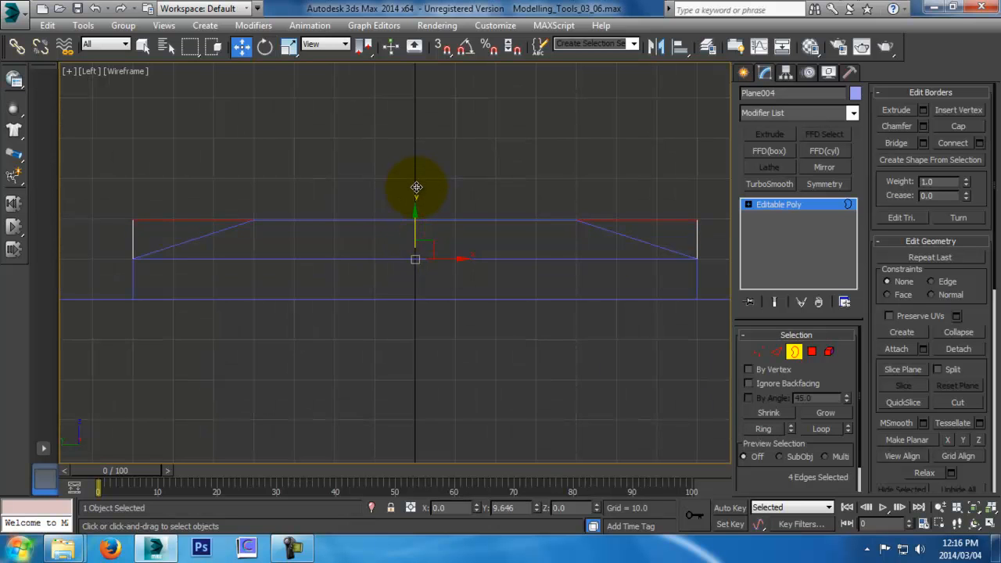
# Scale the raised border uniformly inward to line up with the top edges of the neighbouring bevel
pyautogui.click(287, 48)
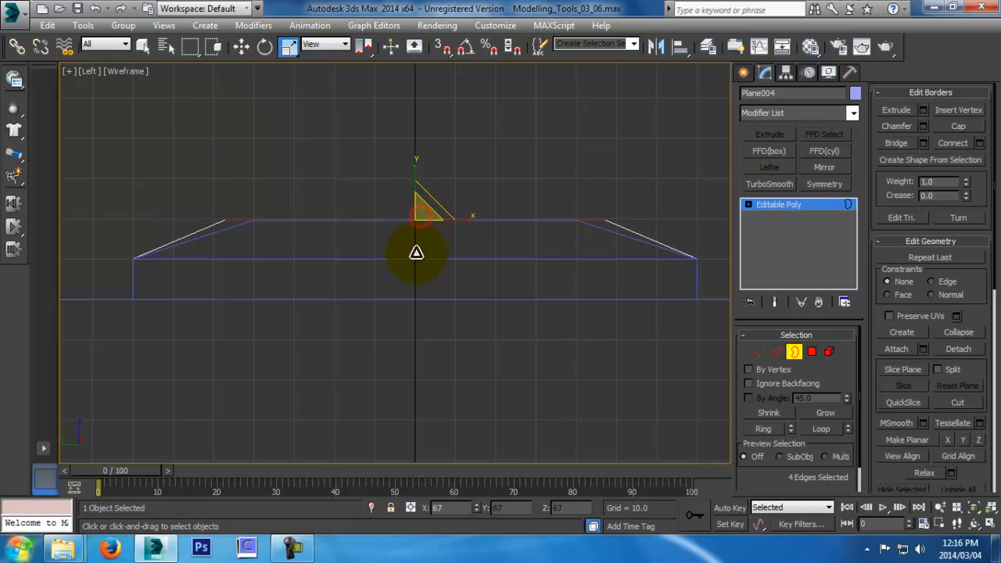
pyautogui.moveTo(487, 274)
pyautogui.mouseDown(button='middle')
pyautogui.moveTo(473, 270)
pyautogui.moveTo(389, 319)
pyautogui.mouseUp(button='middle')
pyautogui.press('p')
pyautogui.press('F3')
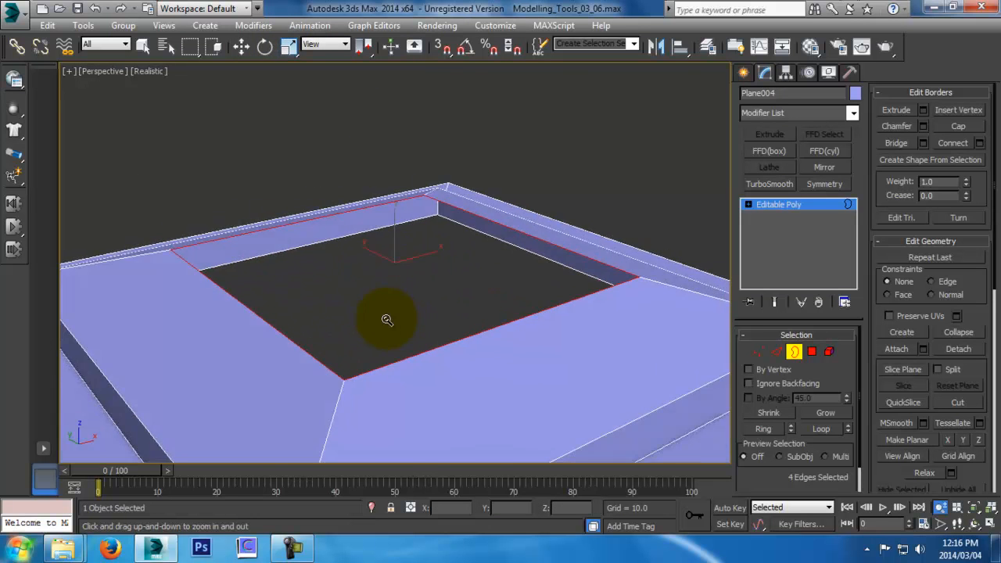
# Cap the open hole on top of the copied plane
pyautogui.hotkey('alt', 'z')
pyautogui.moveTo(389, 324); pyautogui.dragTo(393, 417)
pyautogui.moveTo(375, 409); pyautogui.dragTo(469, 306, button='middle')
pyautogui.moveTo(462, 287); pyautogui.dragTo(453, 317)
pyautogui.moveTo(416, 327); pyautogui.dragTo(483, 314, button='middle')
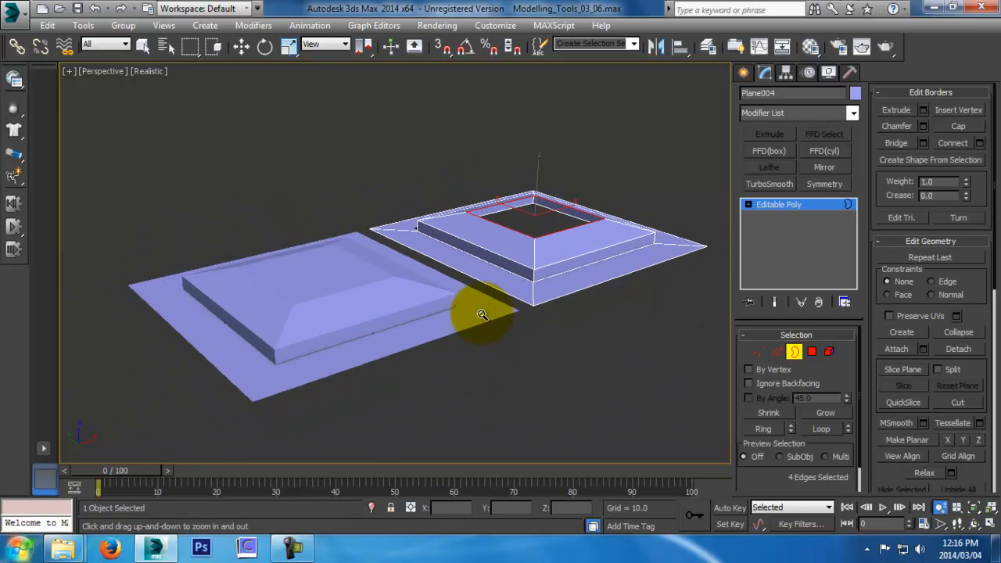
pyautogui.press('w')
pyautogui.keyDown('alt'); pyautogui.moveTo(529, 293); pyautogui.dragTo(527, 324, button='middle'); pyautogui.keyUp('alt')
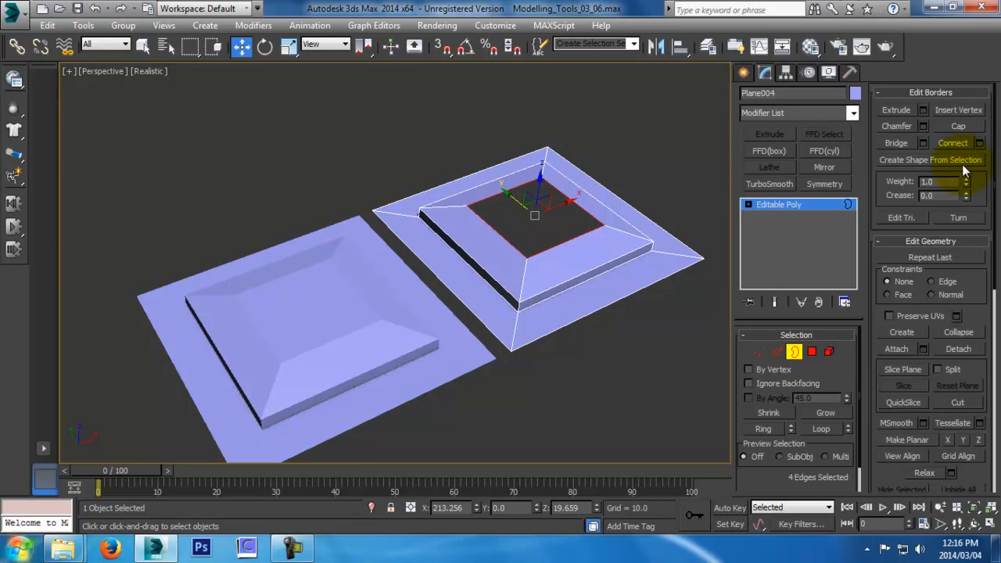
pyautogui.scroll(-3, 482, 286)
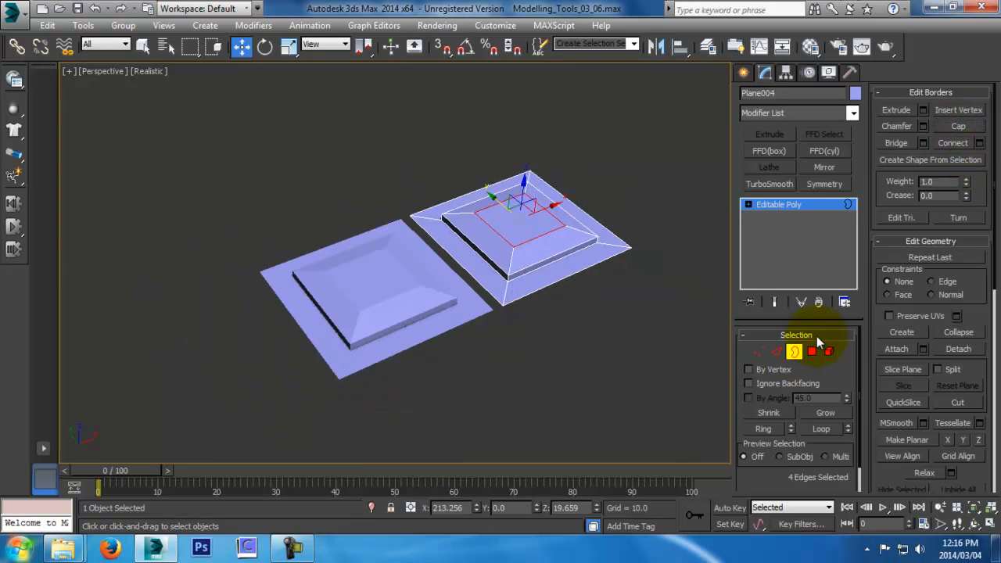
# Attach the copied plane to the plane at the origin as one editable poly
pyautogui.click(794, 351)
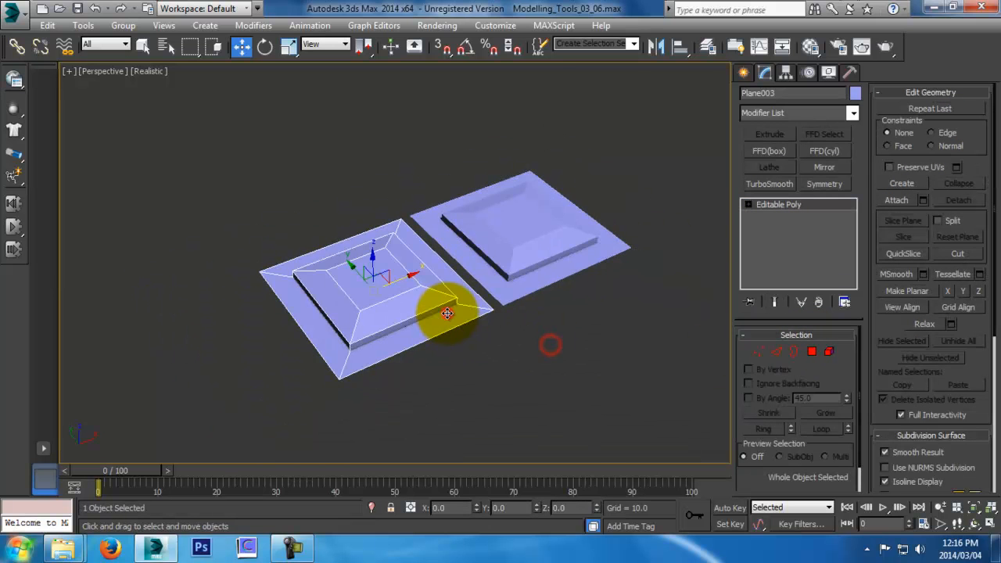
pyautogui.keyDown('alt'); pyautogui.moveTo(446, 313); pyautogui.dragTo(476, 322, button='middle'); pyautogui.keyUp('alt')
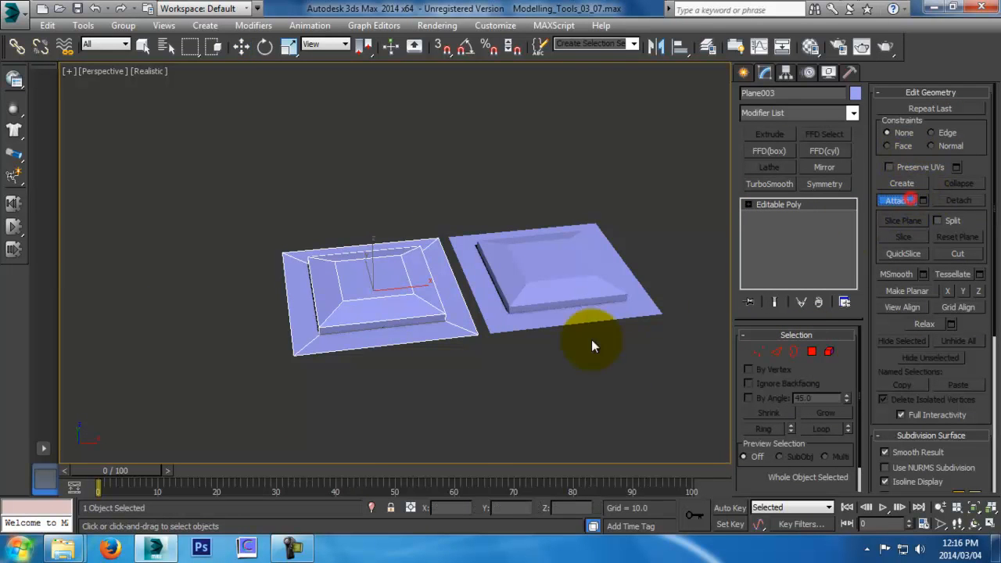
pyautogui.click(581, 268)
pyautogui.rightClick(592, 313)
pyautogui.scroll(3, 475, 342)
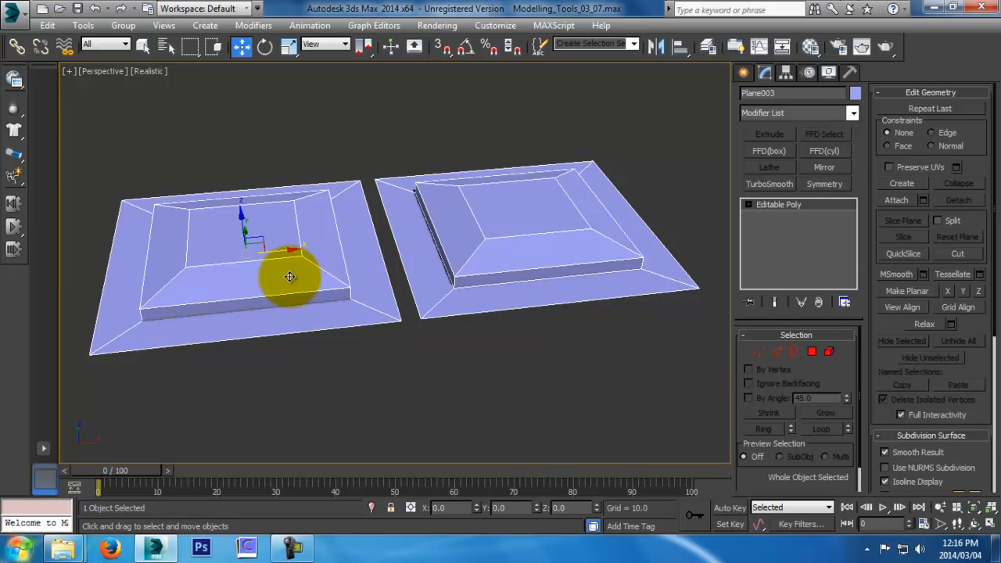
# Select the two facing edges along the gap between the panels in Edge mode
pyautogui.click(759, 351)
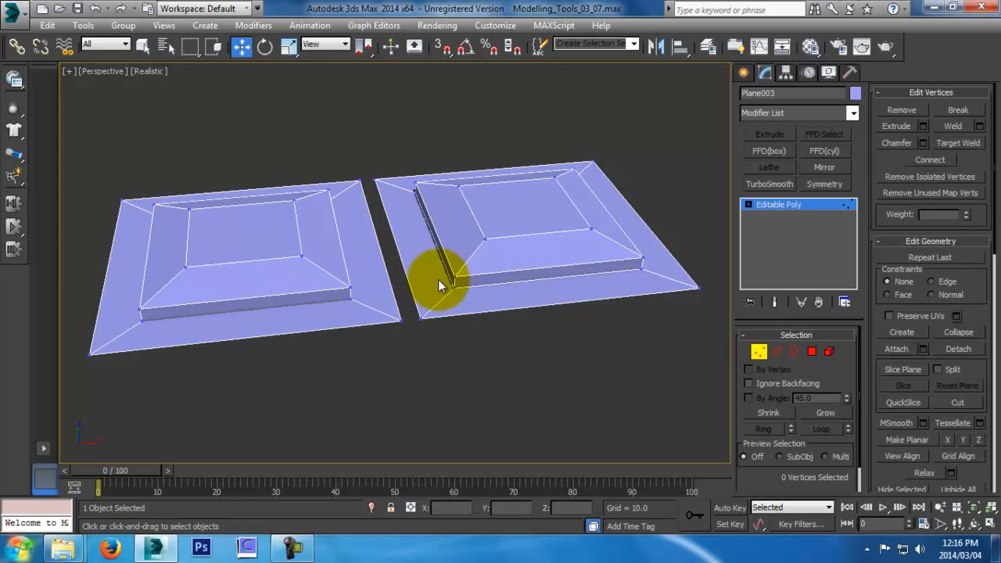
pyautogui.click(780, 354)
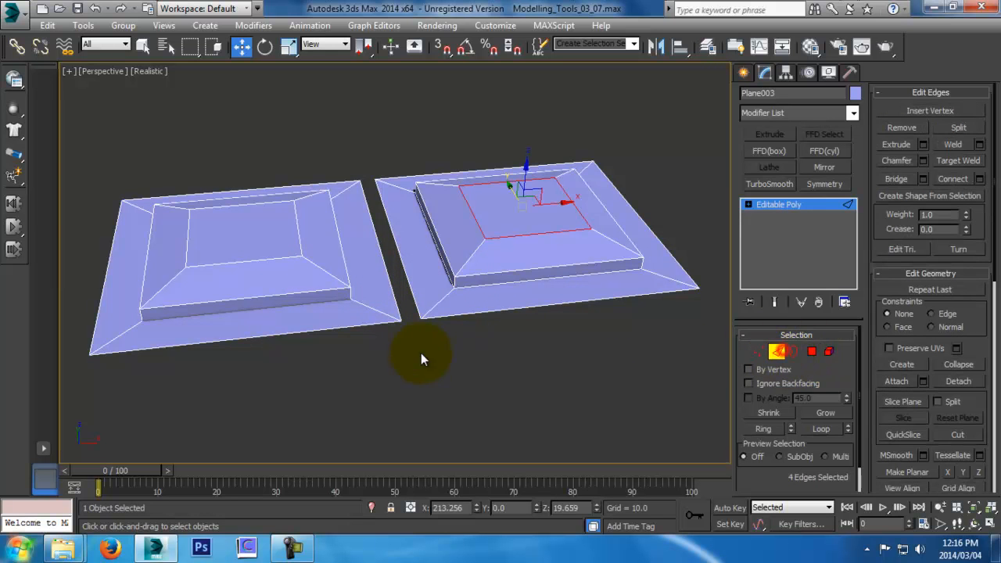
pyautogui.click(391, 303)
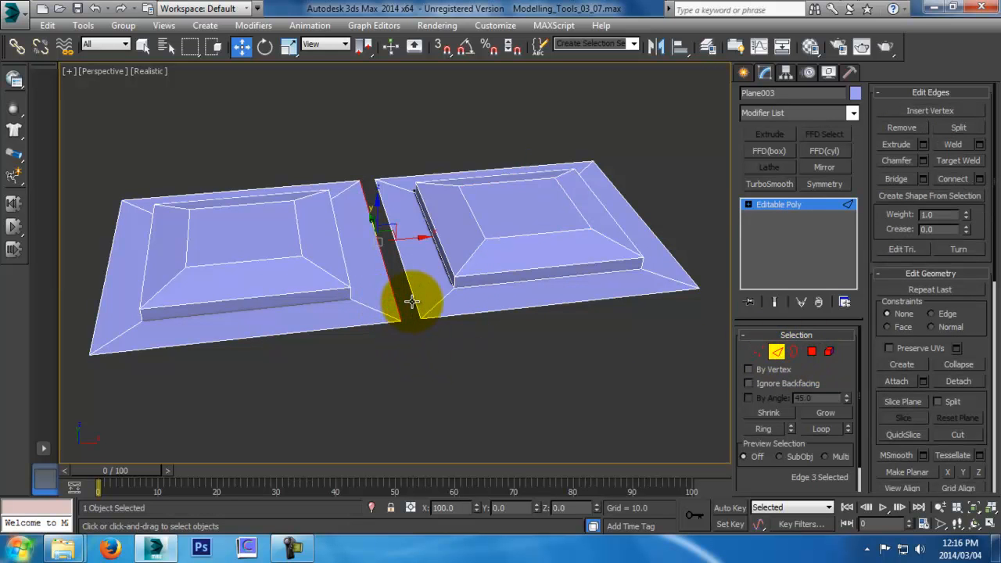
pyautogui.keyDown('alt'); pyautogui.moveTo(476, 206); pyautogui.dragTo(487, 317, button='middle'); pyautogui.keyUp('alt')
pyautogui.scroll(5, 378, 288)
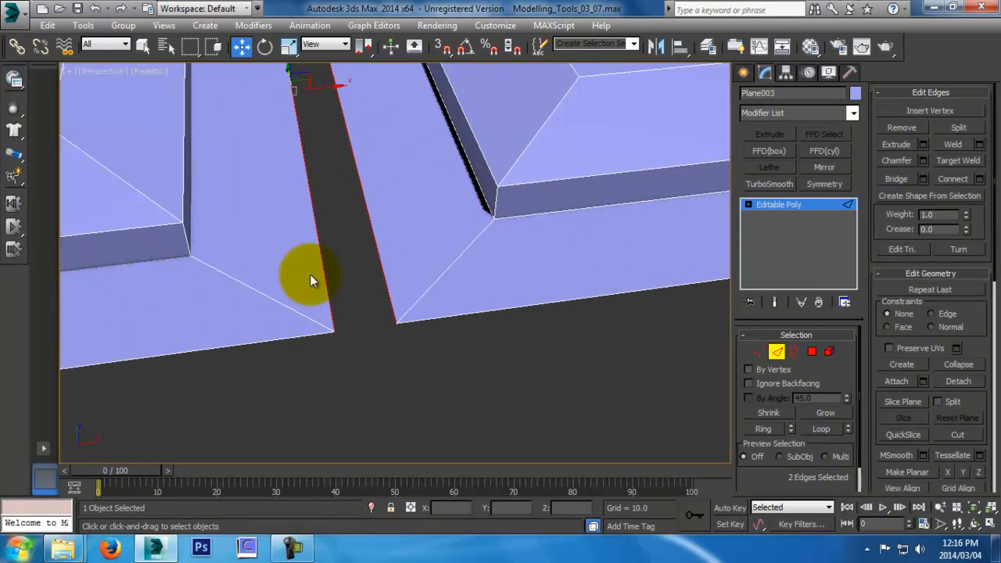
# Weld the two facing corner vertices at the far end of the gap with a weld threshold of 48.863
pyautogui.scroll(-3, 478, 280)
pyautogui.click(758, 351)
pyautogui.keyDown('alt'); pyautogui.moveTo(346, 84); pyautogui.dragTo(311, 93, button='middle'); pyautogui.keyUp('alt')
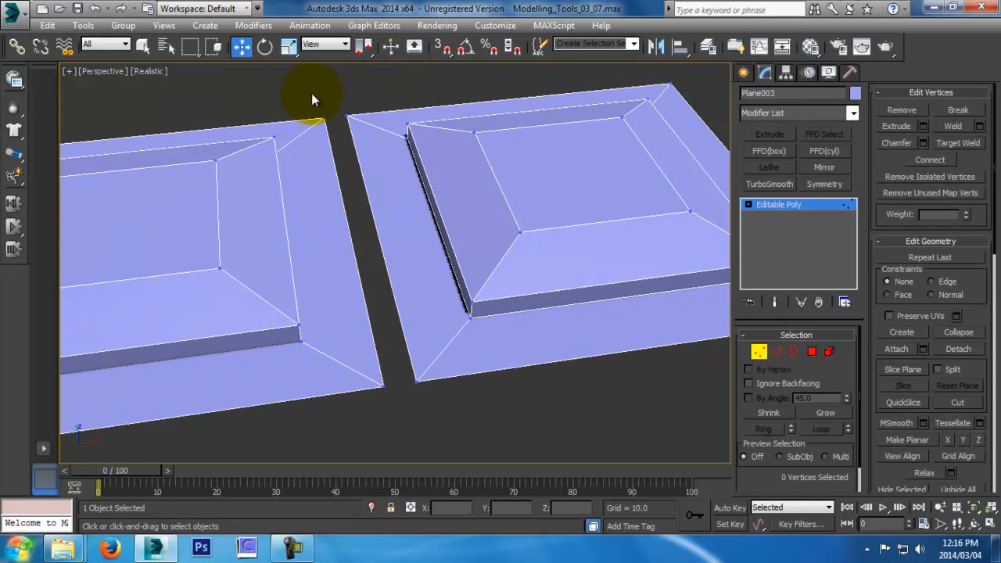
pyautogui.click(979, 126)
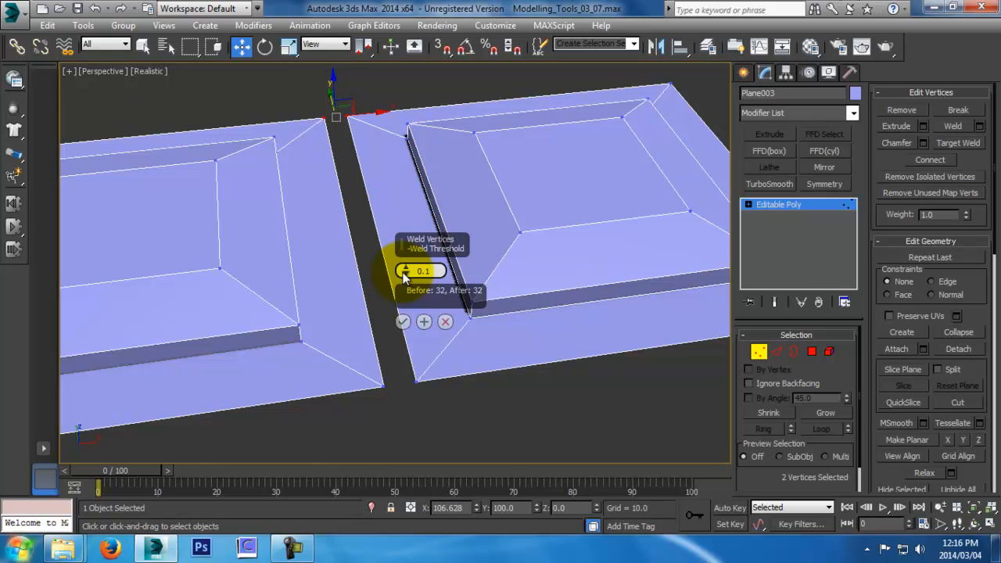
pyautogui.moveTo(403, 273); pyautogui.dragTo(425, 105)
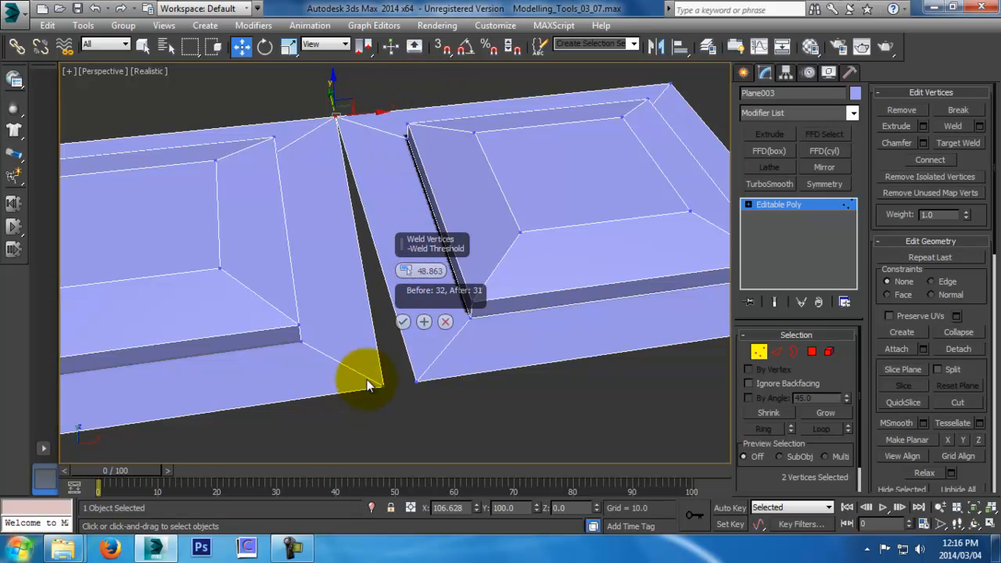
pyautogui.click(401, 320)
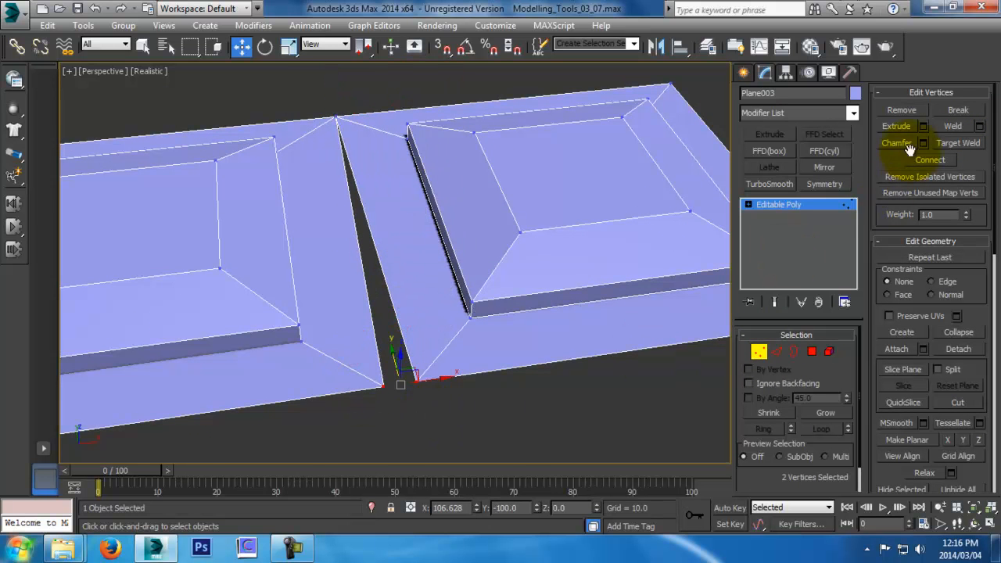
# Weld the two facing corner vertices at the near end of the gap and leave Vertex mode
pyautogui.click(952, 126)
pyautogui.scroll(-2, 485, 299)
pyautogui.keyDown('alt'); pyautogui.moveTo(486, 298); pyautogui.dragTo(500, 262, button='middle'); pyautogui.keyUp('alt')
pyautogui.click(759, 352)
# Clone the welded double panel in place as a copy named Plane004
pyautogui.keyDown('alt'); pyautogui.moveTo(704, 368); pyautogui.dragTo(464, 290, button='middle'); pyautogui.keyUp('alt')
pyautogui.press('f')
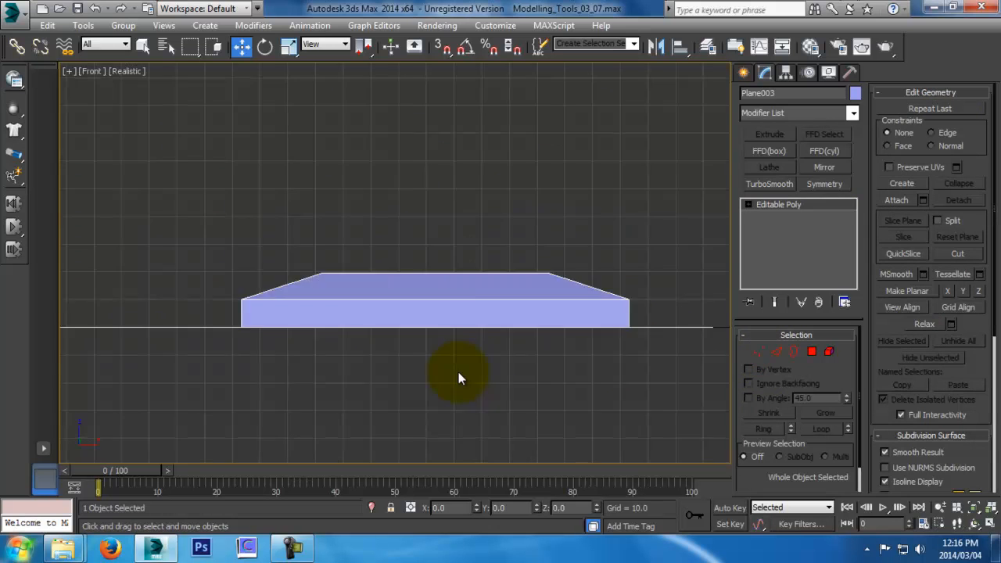
pyautogui.scroll(-4, 469, 383)
pyautogui.hotkey('ctrl', 'v')
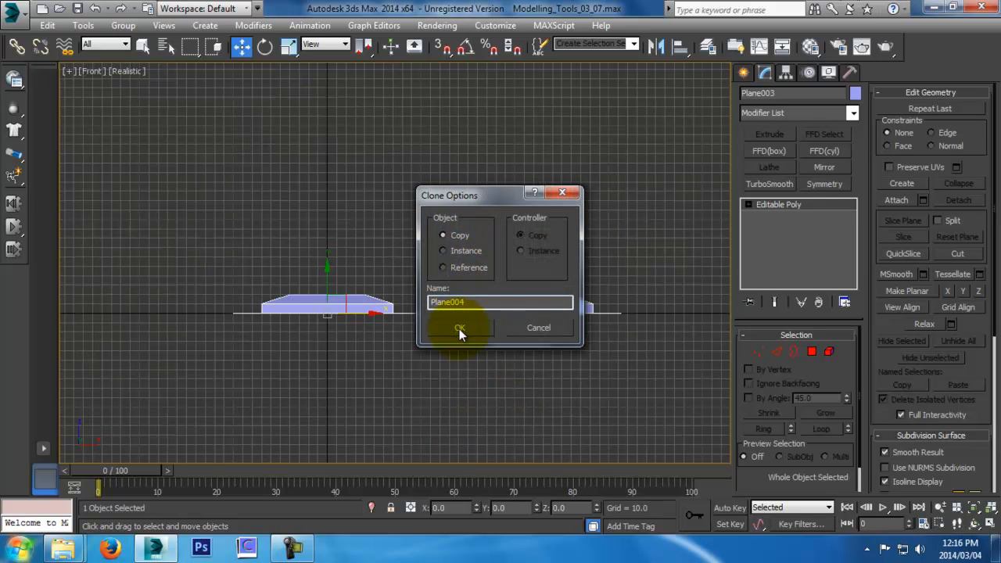
pyautogui.click(460, 327)
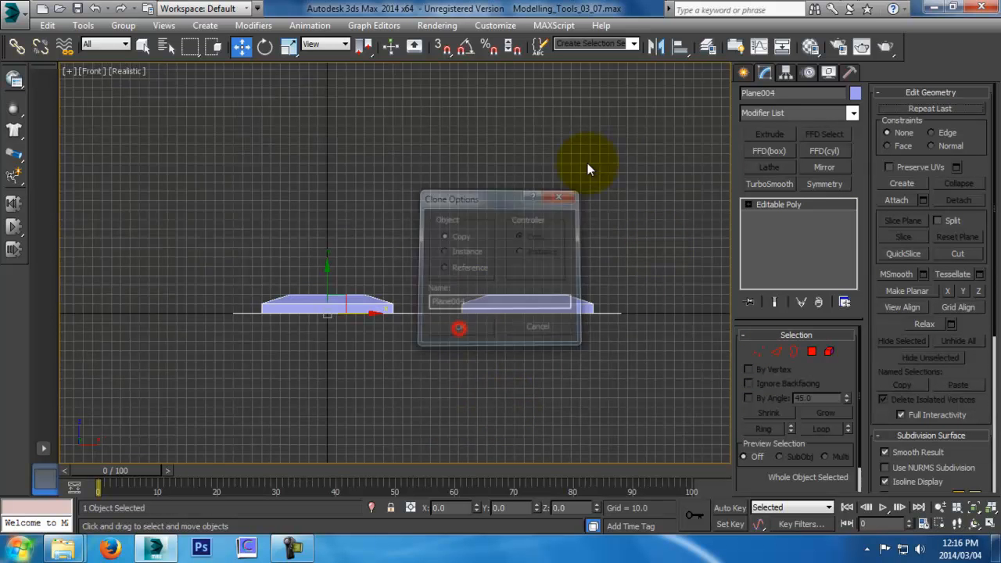
# Mirror the copy about the Y axis without cloning and move it straight down below the original panel
pyautogui.click(655, 47)
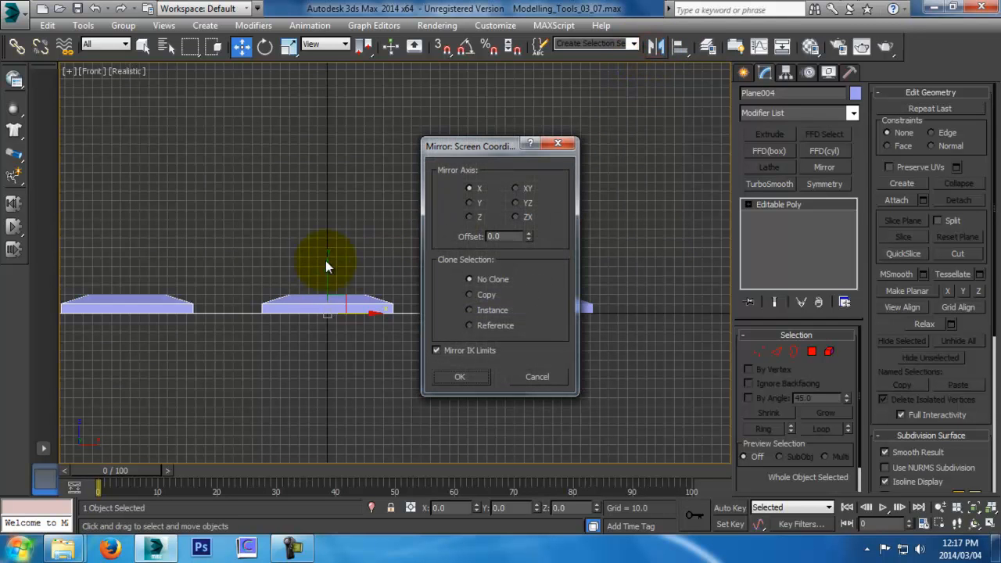
pyautogui.click(470, 203)
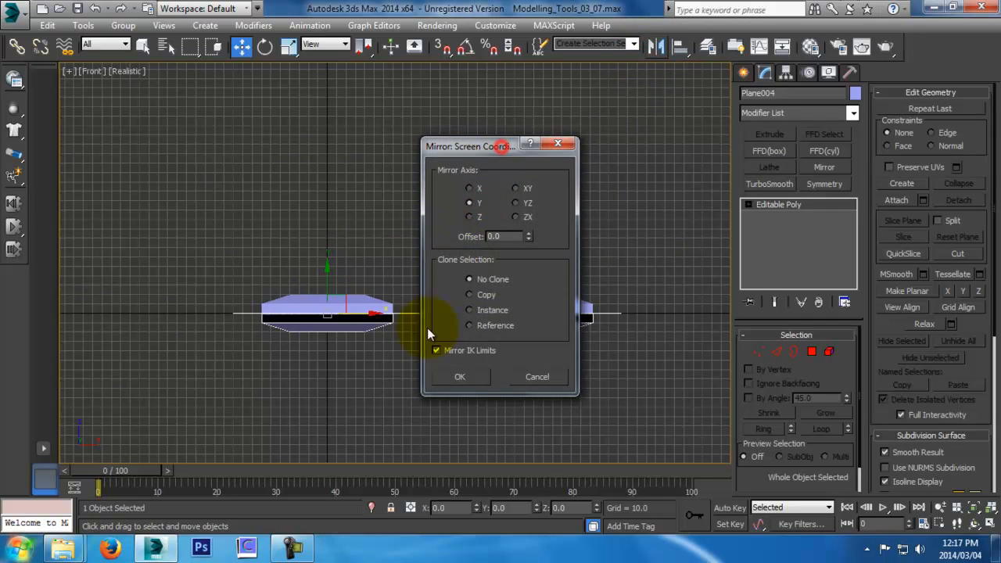
pyautogui.click(466, 377)
pyautogui.scroll(3, 414, 368)
pyautogui.moveTo(288, 188); pyautogui.dragTo(318, 329)
# Attach the mirrored lower panel to the upper panel as one editable poly
pyautogui.press('p')
pyautogui.scroll(-5, 417, 325)
pyautogui.keyDown('alt'); pyautogui.moveTo(411, 346); pyautogui.dragTo(514, 386, button='middle'); pyautogui.keyUp('alt')
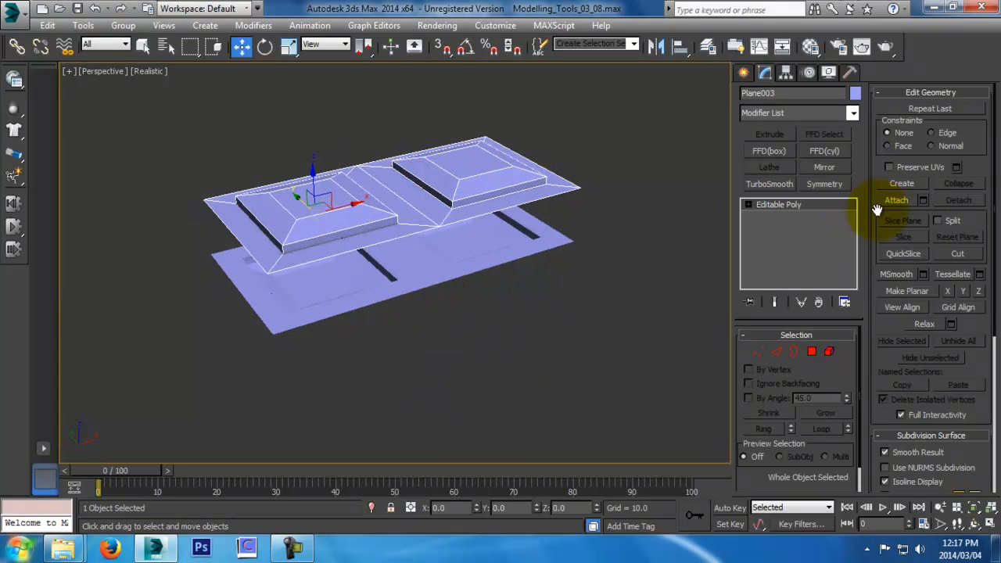
pyautogui.click(877, 210)
pyautogui.keyDown('alt'); pyautogui.moveTo(469, 212); pyautogui.dragTo(444, 266, button='middle'); pyautogui.keyUp('alt')
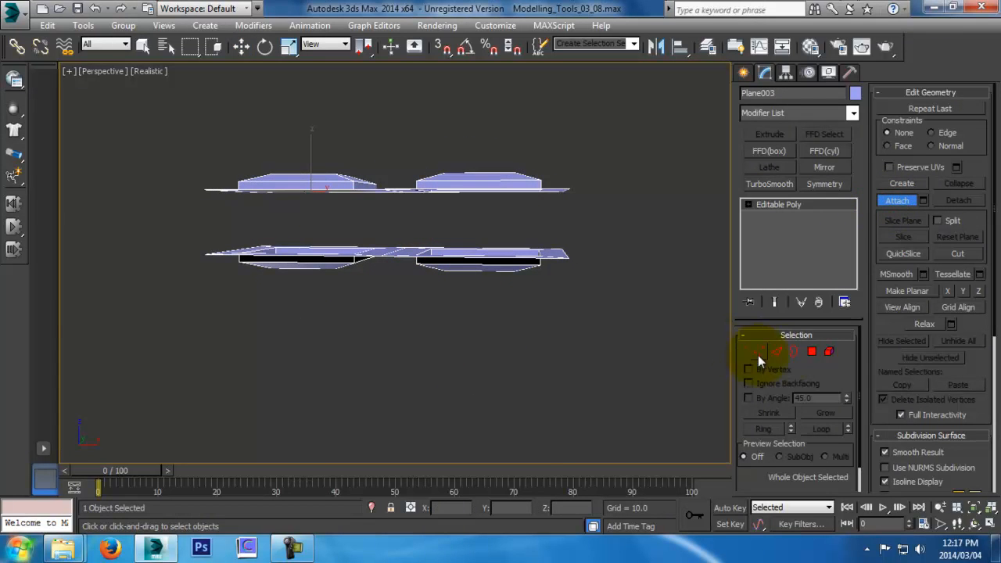
# Try to bridge the outer borders of the upper and lower panels in Border mode
pyautogui.click(793, 351)
pyautogui.keyDown('alt'); pyautogui.moveTo(624, 247); pyautogui.dragTo(592, 323, button='middle'); pyautogui.keyUp('alt')
pyautogui.click(894, 144)
pyautogui.keyDown('alt'); pyautogui.moveTo(539, 274); pyautogui.dragTo(453, 308, button='middle'); pyautogui.keyUp('alt')
# Bridge both pairs of upper and lower outer edges along the first long side in Edge mode
pyautogui.click(775, 351)
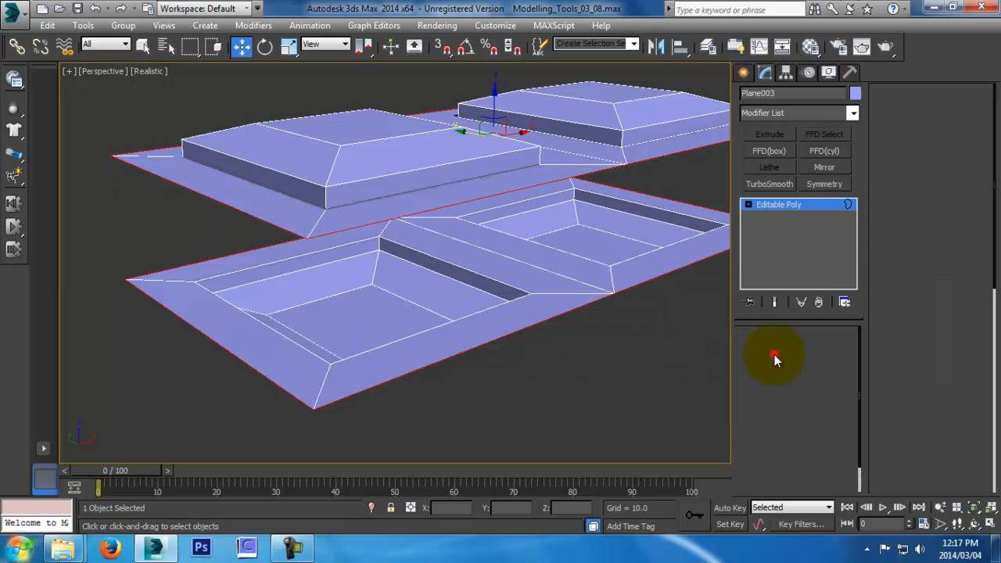
pyautogui.click(458, 203)
pyautogui.click(896, 179)
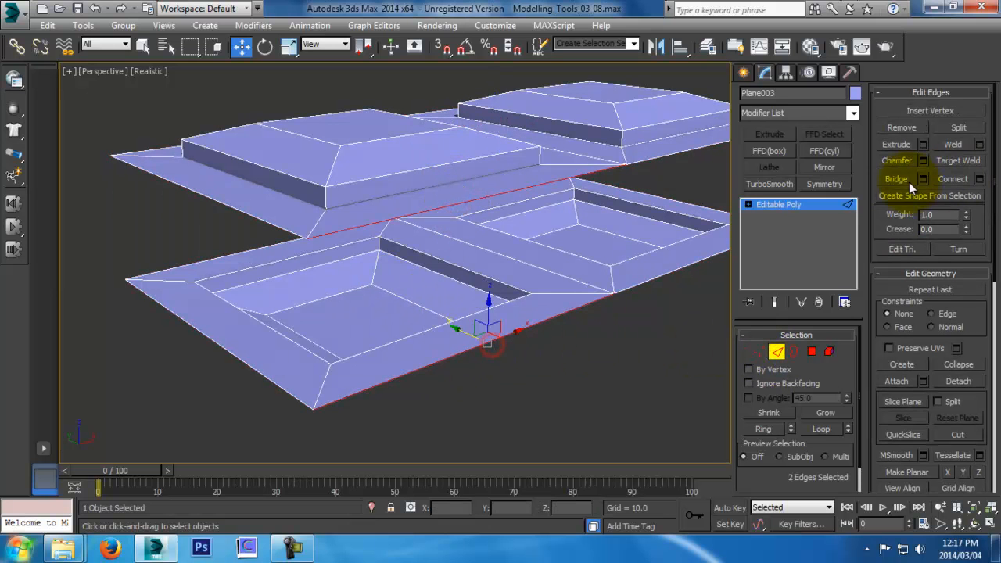
pyautogui.keyDown('alt'); pyautogui.moveTo(365, 263); pyautogui.dragTo(103, 283, button='middle'); pyautogui.keyUp('alt')
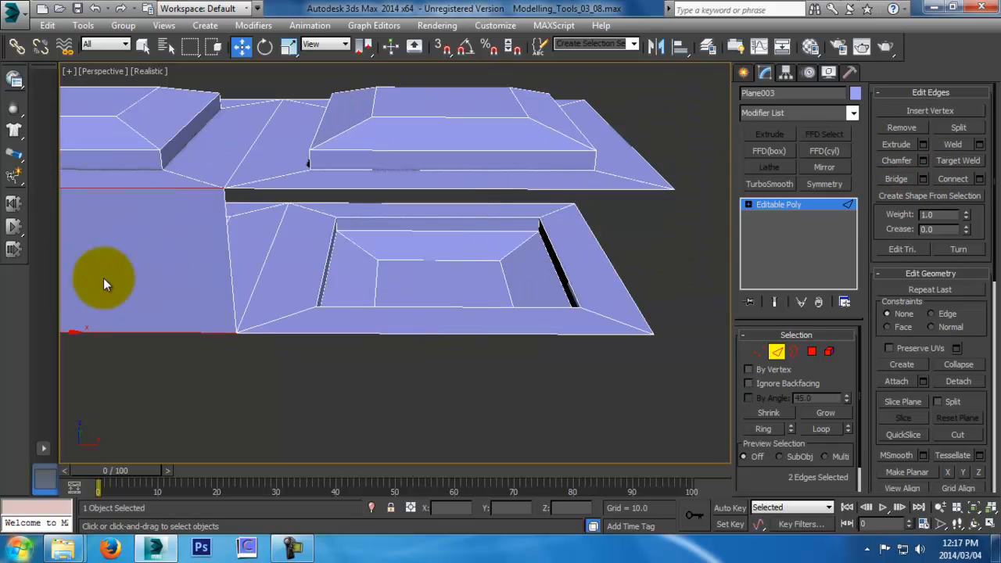
pyautogui.click(564, 189)
pyautogui.keyDown('ctrl'); pyautogui.click(584, 334); pyautogui.keyUp('ctrl')
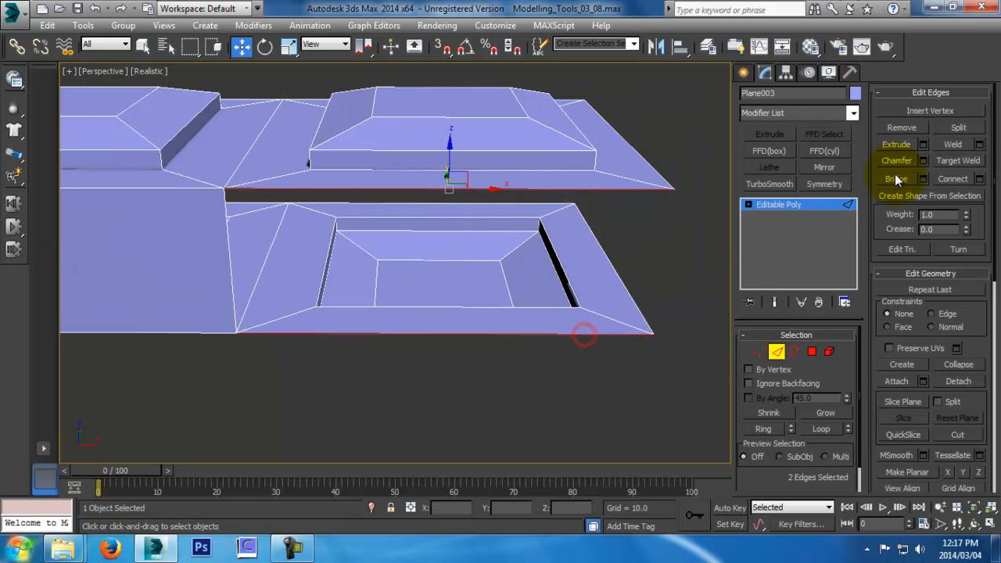
pyautogui.click(896, 178)
# Bridge the upper and lower outer edges across one short end of the body
pyautogui.keyDown('alt'); pyautogui.moveTo(706, 242); pyautogui.dragTo(520, 195, button='middle'); pyautogui.keyUp('alt')
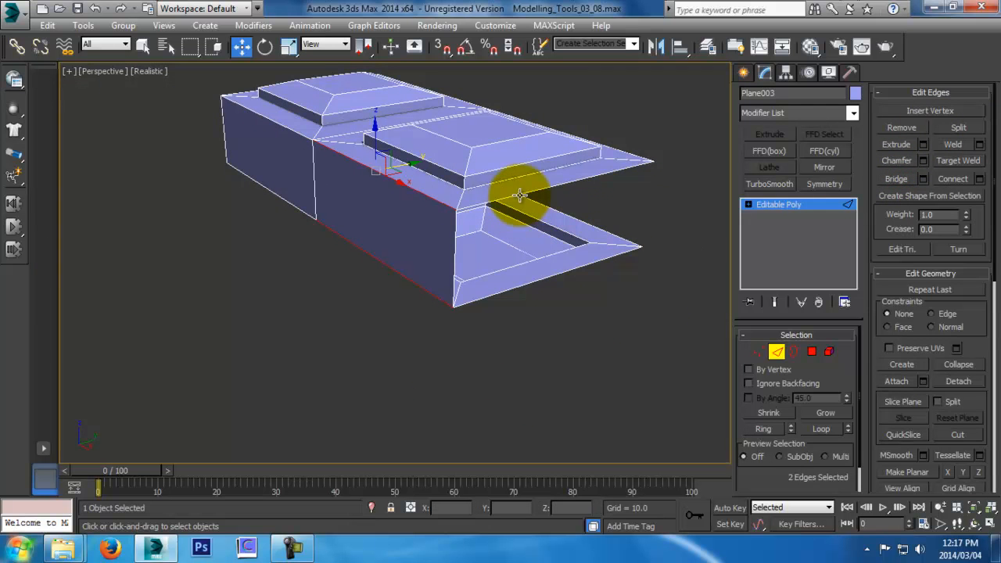
pyautogui.click(519, 195)
pyautogui.keyDown('ctrl'); pyautogui.click(540, 278); pyautogui.keyUp('ctrl')
pyautogui.click(895, 178)
# Bridge both pairs of upper and lower outer edges along the opposite long side
pyautogui.keyDown('alt'); pyautogui.moveTo(688, 203); pyautogui.dragTo(391, 212, button='middle'); pyautogui.keyUp('alt')
pyautogui.click(499, 206)
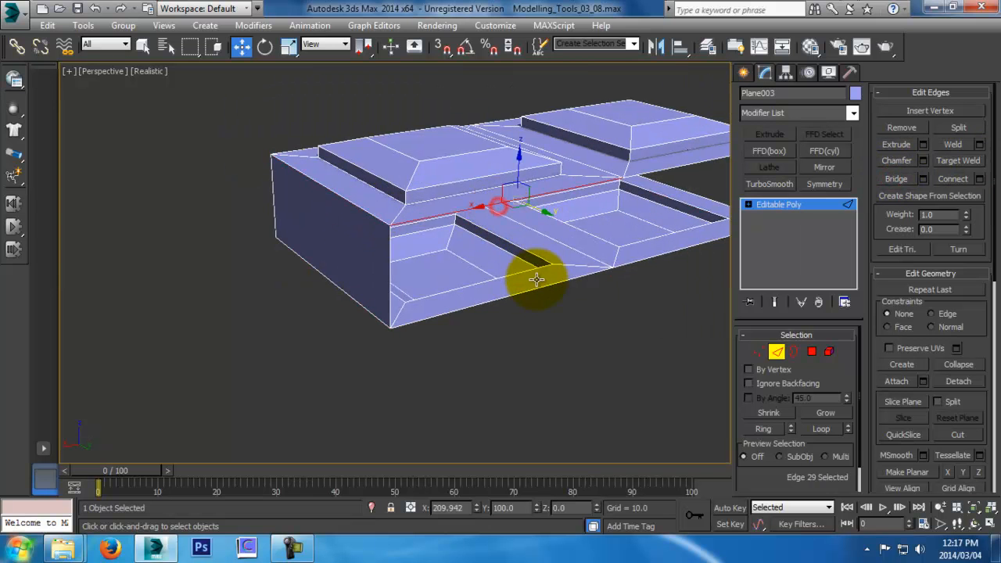
pyautogui.click(895, 178)
pyautogui.keyDown('alt'); pyautogui.moveTo(485, 250); pyautogui.dragTo(381, 254, button='middle'); pyautogui.keyUp('alt')
pyautogui.click(389, 231)
pyautogui.keyDown('ctrl'); pyautogui.click(518, 294); pyautogui.keyUp('ctrl')
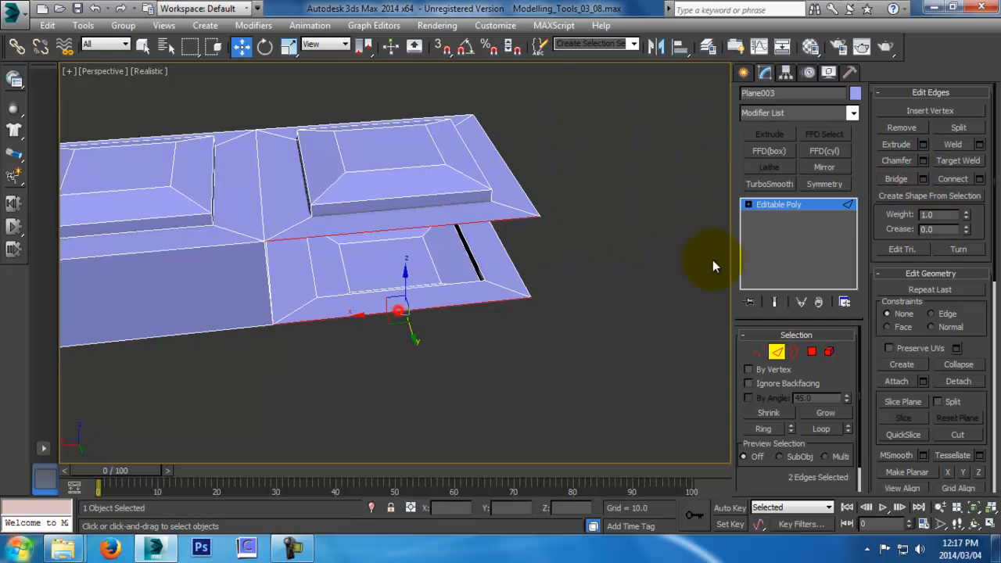
pyautogui.click(895, 179)
# Cap the remaining open border at the other short end of the body
pyautogui.keyDown('alt'); pyautogui.moveTo(234, 211); pyautogui.dragTo(755, 228, button='middle'); pyautogui.keyUp('alt')
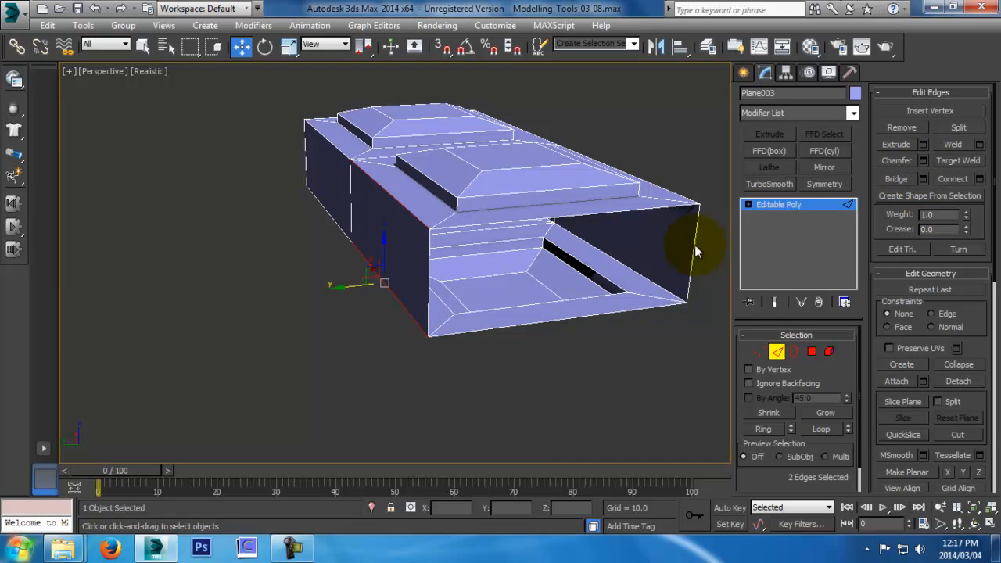
pyautogui.click(794, 352)
pyautogui.click(621, 213)
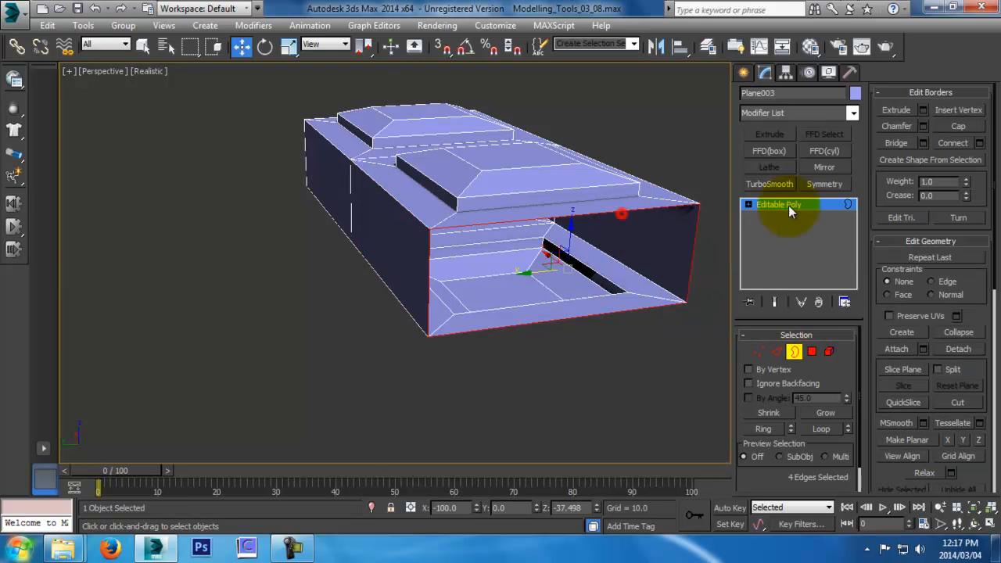
pyautogui.click(958, 127)
# Select the four center polygons of the raised panels, two on top and two underneath, in Polygon mode
pyautogui.keyDown('alt'); pyautogui.moveTo(582, 206); pyautogui.dragTo(678, 235, button='middle'); pyautogui.keyUp('alt')
pyautogui.moveTo(352, 245); pyautogui.dragTo(645, 256, button='middle')
pyautogui.click(812, 352)
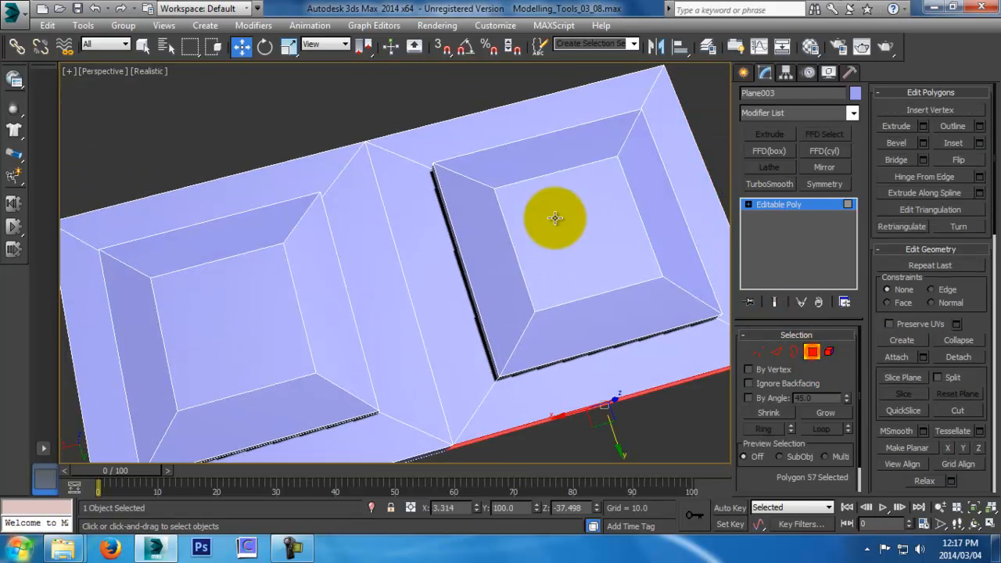
pyautogui.click(550, 214)
pyautogui.keyDown('ctrl'); pyautogui.click(216, 297); pyautogui.keyUp('ctrl')
pyautogui.keyDown('alt'); pyautogui.moveTo(219, 299); pyautogui.dragTo(424, 275, button='middle'); pyautogui.keyUp('alt')
pyautogui.scroll(-5, 364, 284)
pyautogui.keyDown('ctrl'); pyautogui.click(334, 279); pyautogui.keyUp('ctrl')
pyautogui.keyDown('ctrl'); pyautogui.click(506, 305); pyautogui.keyUp('ctrl')
pyautogui.keyDown('alt'); pyautogui.moveTo(547, 257); pyautogui.dragTo(561, 373, button='middle'); pyautogui.keyUp('alt')
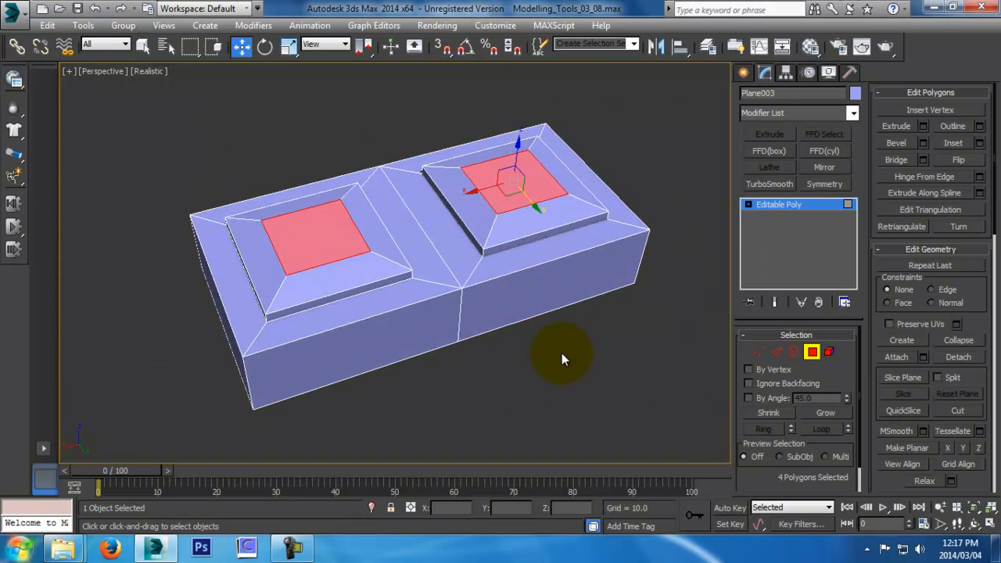
# Bevel the four center polygons inward with height 0 and a small negative outline, leaving a narrow border around each
pyautogui.scroll(5, 565, 319)
pyautogui.scroll(-3, 565, 319)
pyautogui.moveTo(564, 319); pyautogui.dragTo(554, 369, button='middle')
pyautogui.moveTo(513, 433); pyautogui.dragTo(511, 356, button='middle')
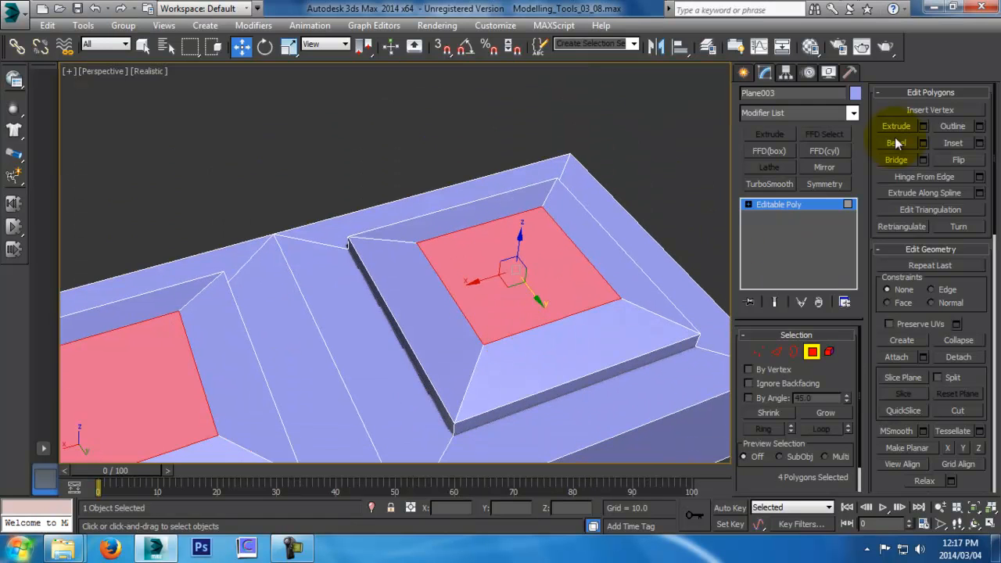
pyautogui.click(922, 143)
pyautogui.rightClick(407, 293)
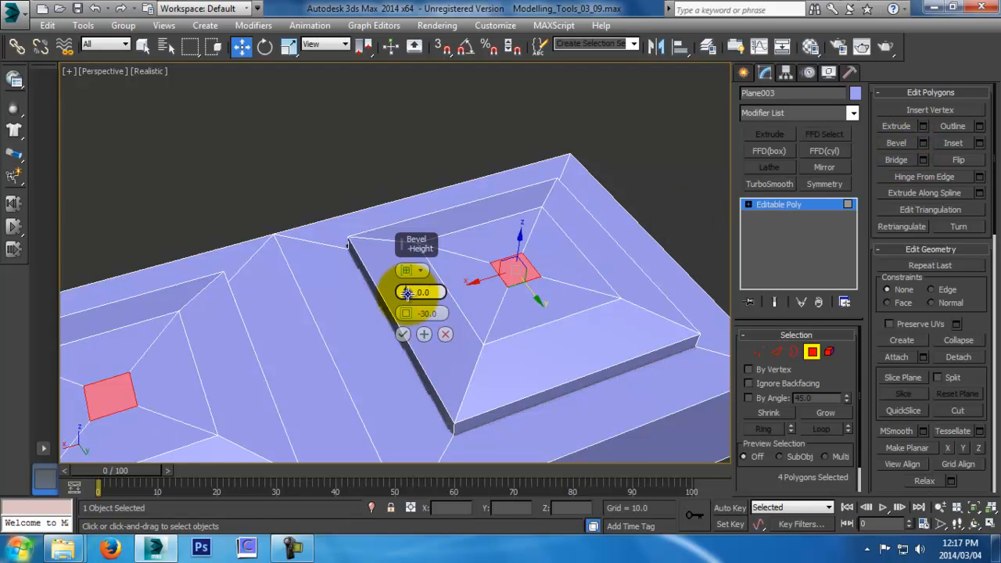
pyautogui.moveTo(405, 313); pyautogui.dragTo(402, 219)
pyautogui.click(402, 335)
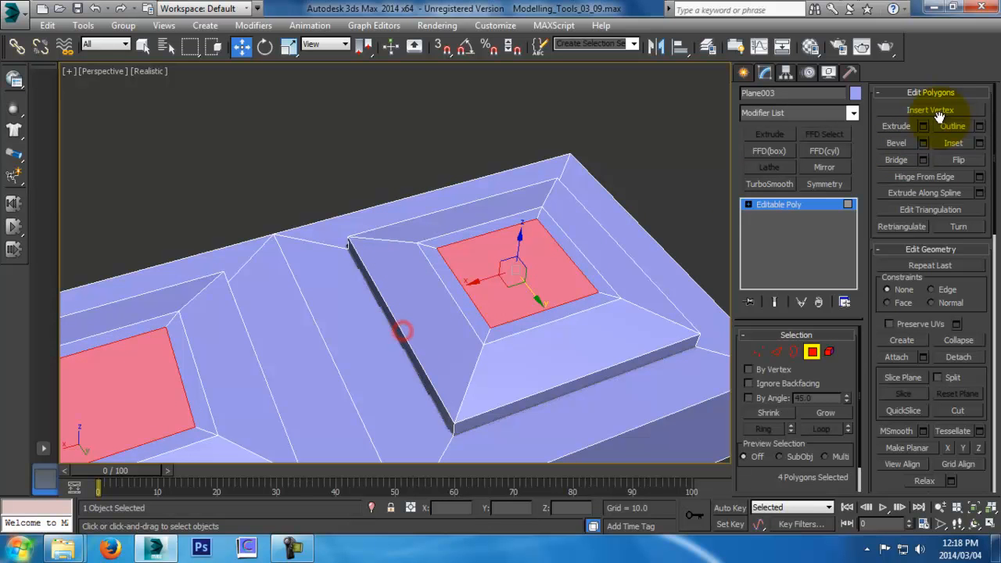
# Bridge the upper and lower center polygons to cut two holes through the body, and leave Polygon mode
pyautogui.keyDown('alt'); pyautogui.moveTo(629, 244); pyautogui.dragTo(628, 290, button='middle'); pyautogui.keyUp('alt')
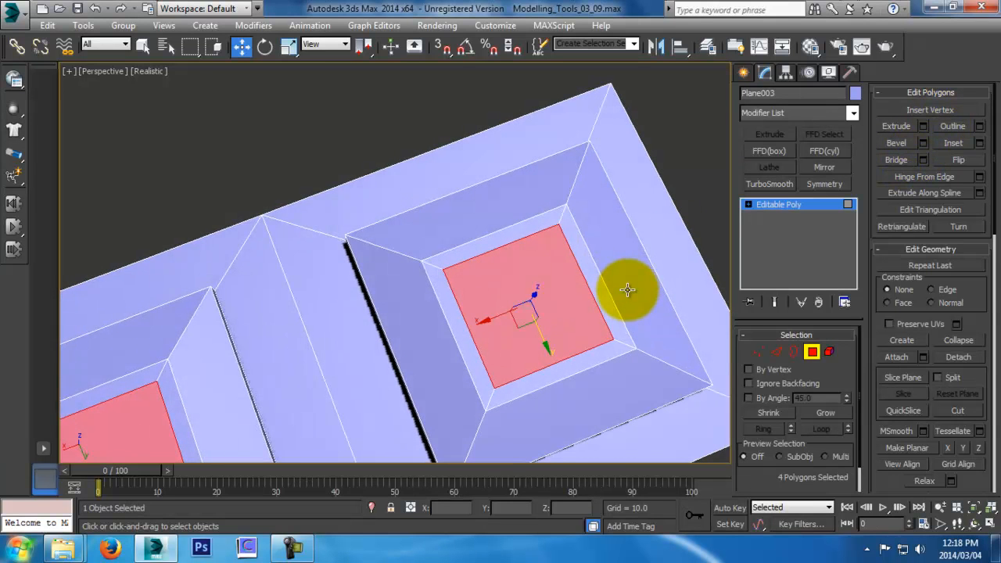
pyautogui.moveTo(520, 308); pyautogui.dragTo(495, 101, button='middle')
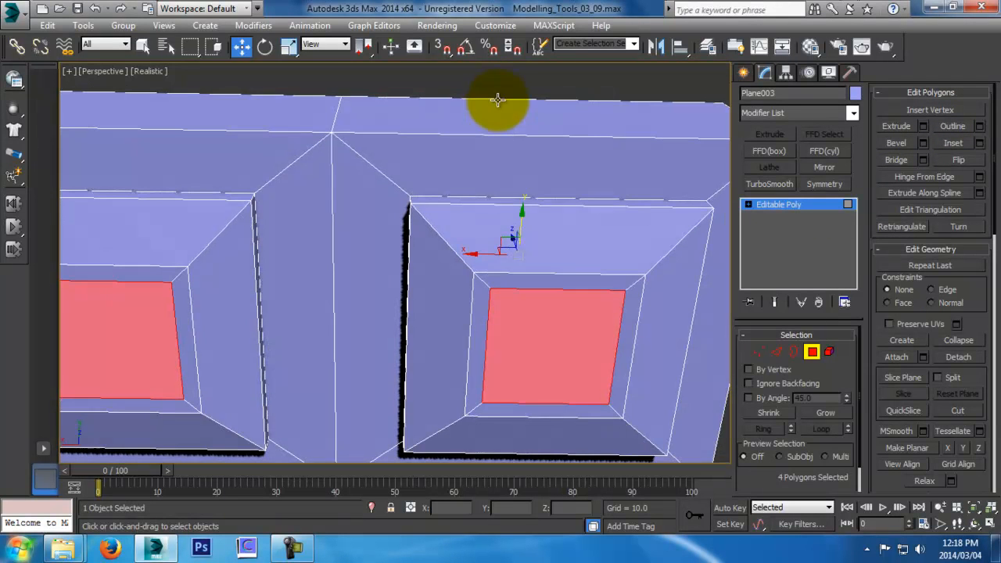
pyautogui.moveTo(183, 248); pyautogui.dragTo(520, 387, button='middle')
pyautogui.click(887, 161)
pyautogui.keyDown('alt'); pyautogui.moveTo(557, 354); pyautogui.dragTo(682, 336, button='middle'); pyautogui.keyUp('alt')
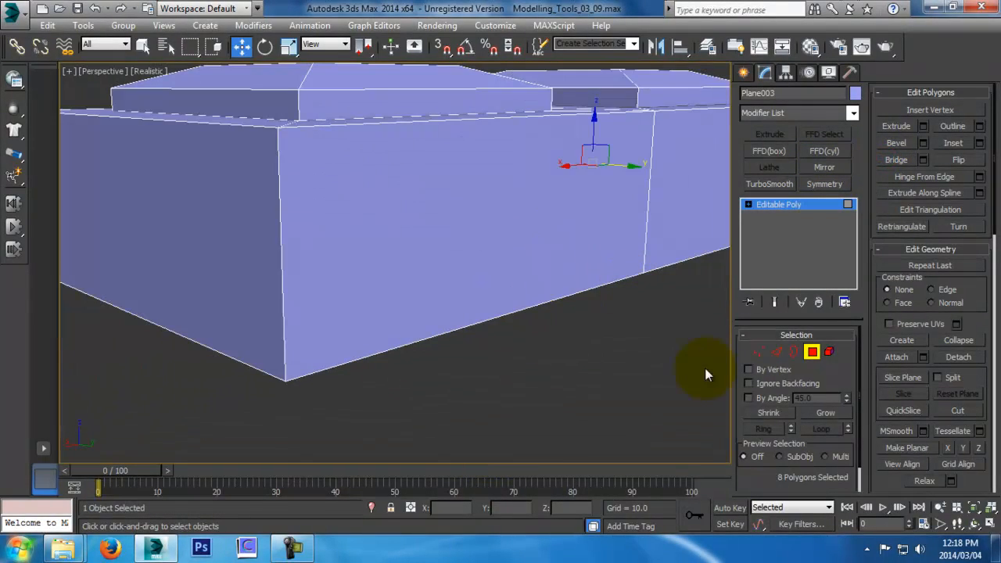
pyautogui.click(810, 354)
# Apply a TurboSmooth modifier to the body and inspect the smoothed shape
pyautogui.click(774, 185)
pyautogui.moveTo(524, 129); pyautogui.dragTo(498, 412, button='middle')
pyautogui.scroll(-3, 460, 286)
pyautogui.moveTo(498, 412); pyautogui.dragTo(513, 386, button='middle')
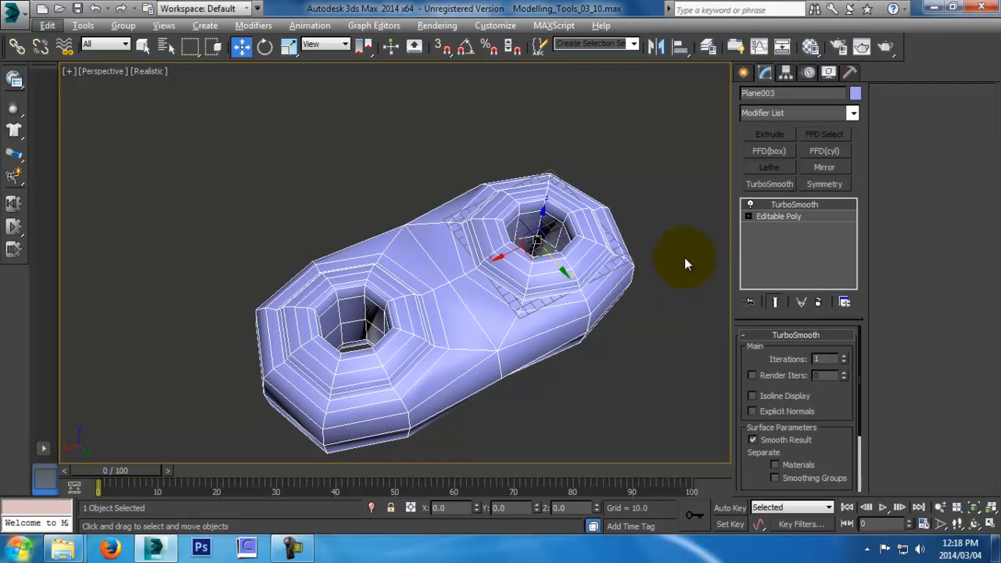
# Select the six vertical edges around the body's outer sides at the Editable Poly level
pyautogui.click(772, 214)
pyautogui.moveTo(360, 348); pyautogui.dragTo(417, 289, button='middle')
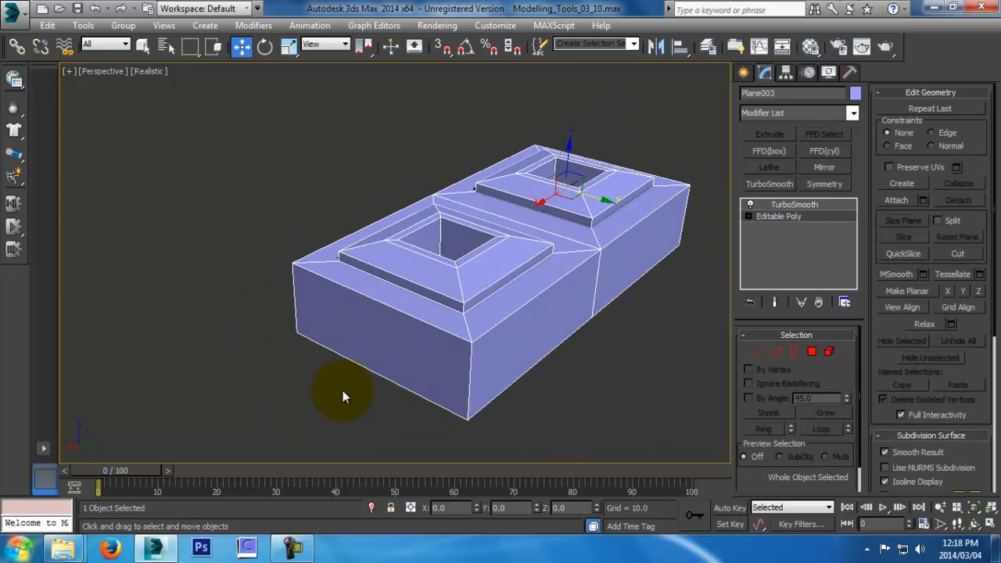
pyautogui.keyDown('alt'); pyautogui.moveTo(480, 324); pyautogui.dragTo(446, 250, button='middle'); pyautogui.keyUp('alt')
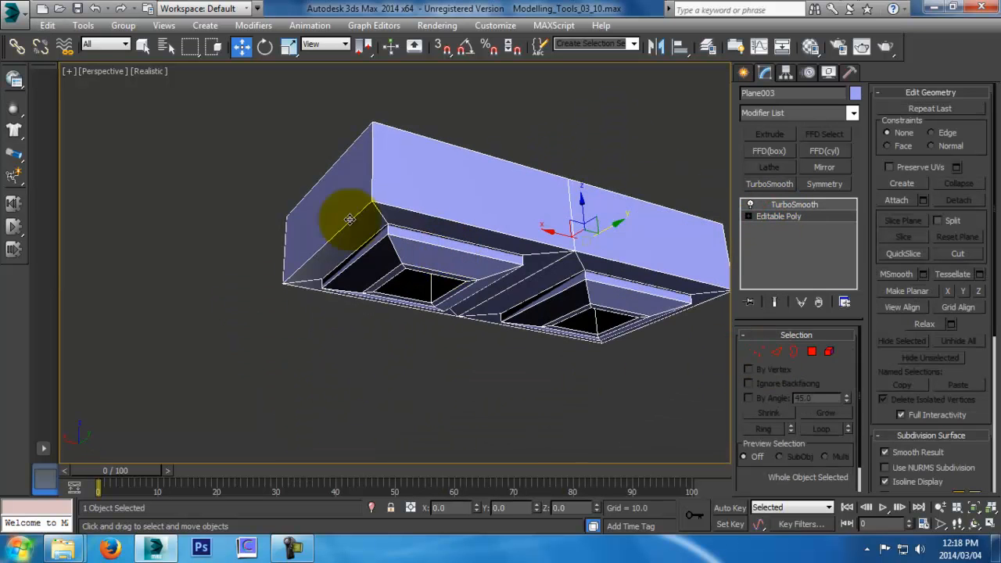
pyautogui.click(568, 217)
pyautogui.keyDown('alt'); pyautogui.moveTo(567, 217); pyautogui.dragTo(384, 237, button='middle'); pyautogui.keyUp('alt')
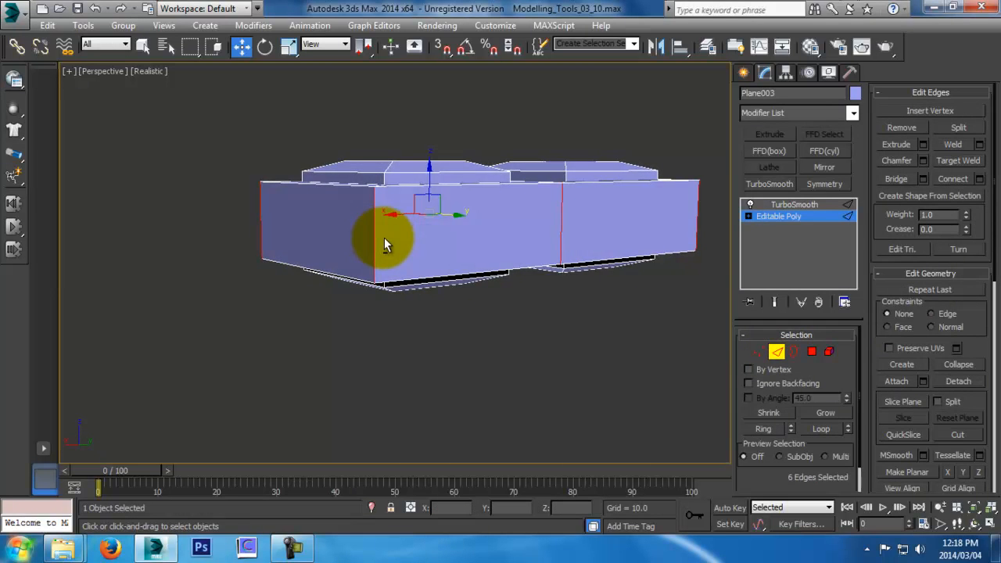
# Connect the six vertical side edges with 2 segments and a pinch of 97
pyautogui.hotkey('alt', 'z')
pyautogui.moveTo(384, 237); pyautogui.dragTo(376, 222)
pyautogui.keyDown('alt'); pyautogui.moveTo(377, 221); pyautogui.dragTo(388, 254, button='middle'); pyautogui.keyUp('alt')
pyautogui.click(979, 179)
pyautogui.keyDown('alt'); pyautogui.moveTo(608, 296); pyautogui.dragTo(602, 258, button='middle'); pyautogui.keyUp('alt')
pyautogui.click(407, 269)
pyautogui.moveTo(404, 291); pyautogui.dragTo(421, 6)
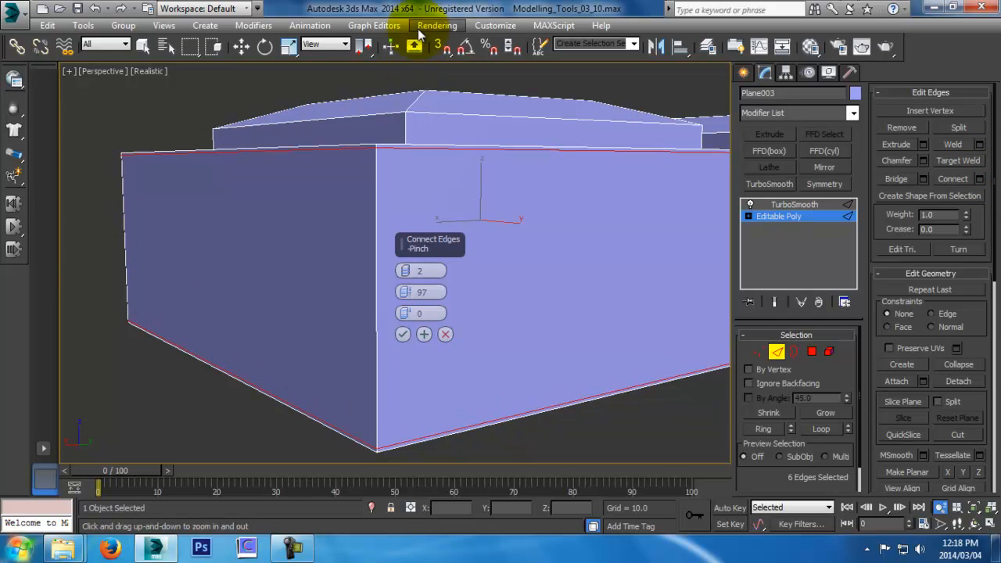
pyautogui.click(402, 334)
# Return to the TurboSmooth level, raise its iterations, and inspect the tightened upper and lower rims
pyautogui.click(776, 351)
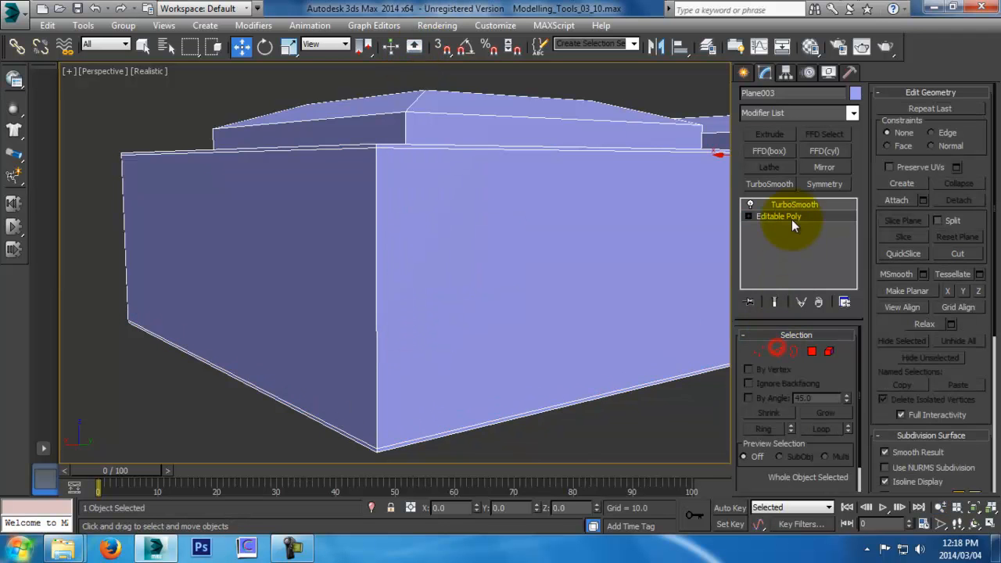
pyautogui.click(786, 204)
pyautogui.keyDown('alt'); pyautogui.moveTo(559, 279); pyautogui.dragTo(527, 322, button='middle'); pyautogui.keyUp('alt')
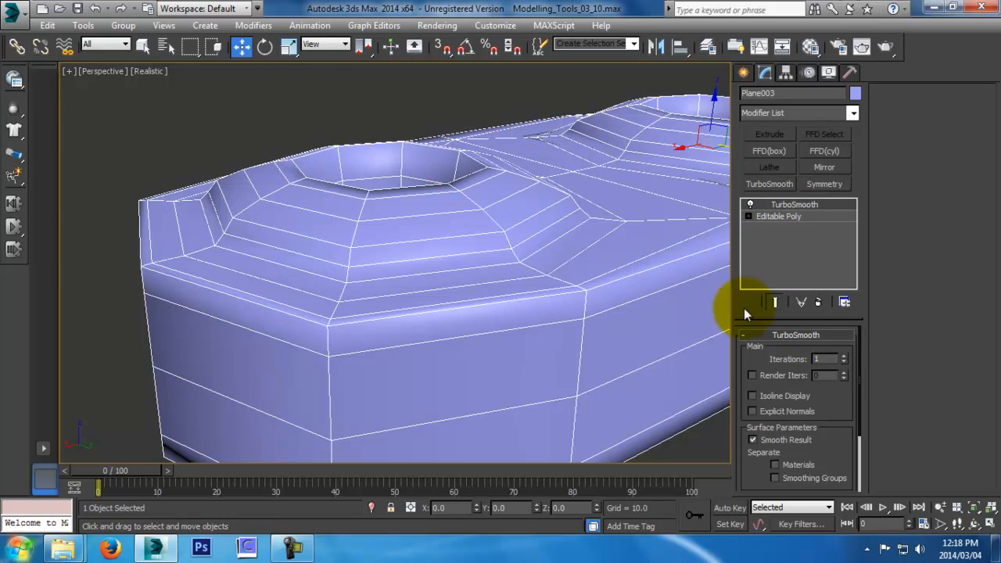
pyautogui.click(844, 357)
pyautogui.moveTo(690, 344); pyautogui.dragTo(672, 382, button='middle')
pyautogui.click(673, 383)
pyautogui.keyDown('alt'); pyautogui.moveTo(625, 336); pyautogui.dragTo(638, 358, button='middle'); pyautogui.keyUp('alt')
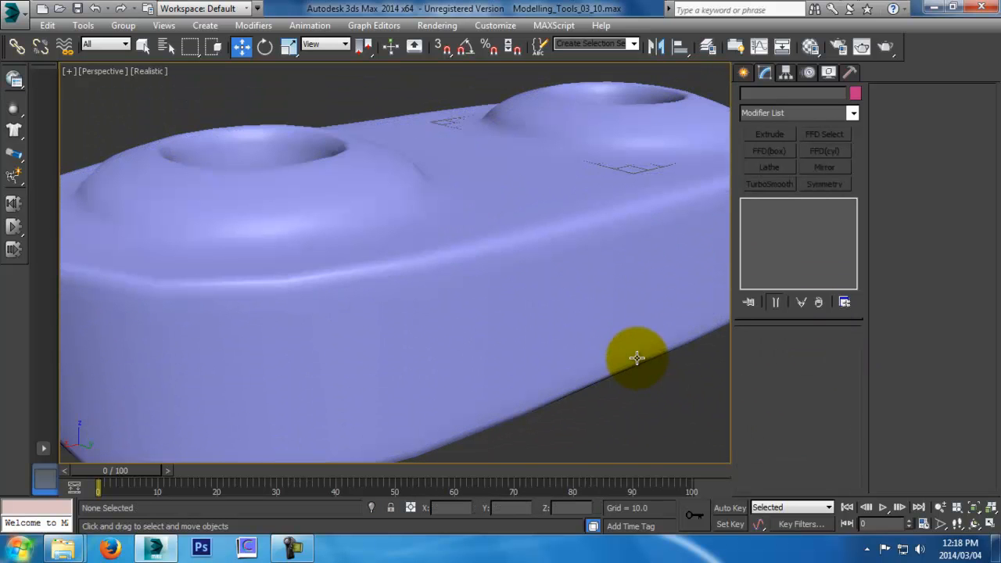
# Undo the iteration increase and the connected edge loops around the sides
pyautogui.hotkey('ctrl', 'z')
pyautogui.hotkey('ctrl', 'z')
pyautogui.hotkey('ctrl', 'z')
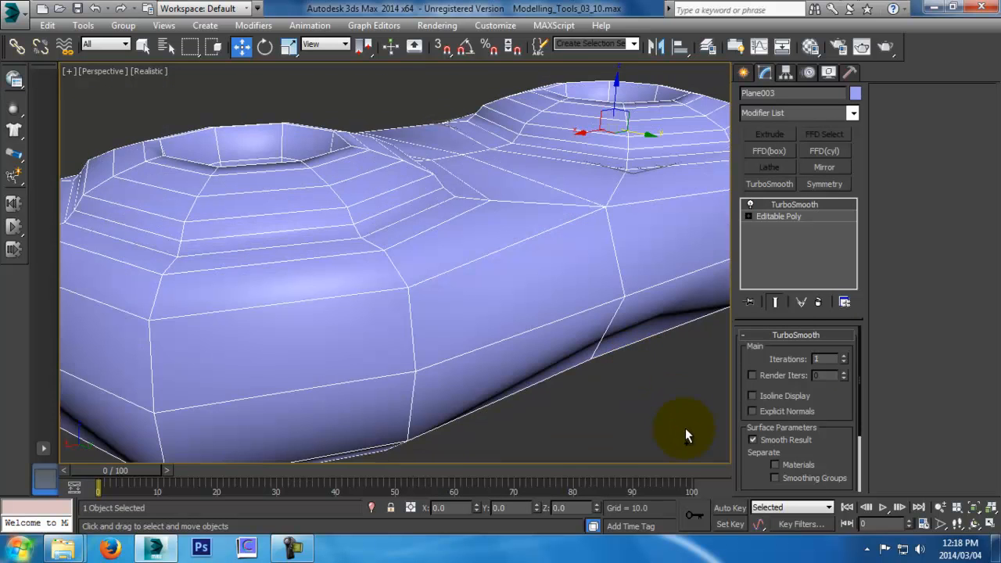
# Reselect the smoothed body and return to its Editable Poly level beneath TurboSmooth
pyautogui.click(680, 417)
pyautogui.click(592, 320)
pyautogui.press('F4')
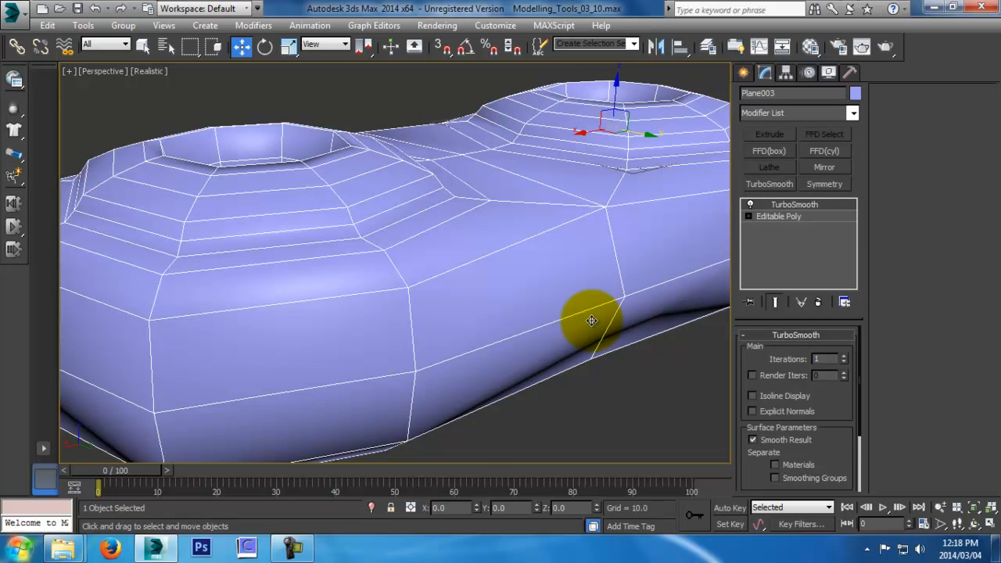
pyautogui.click(782, 217)
pyautogui.scroll(-4, 660, 382)
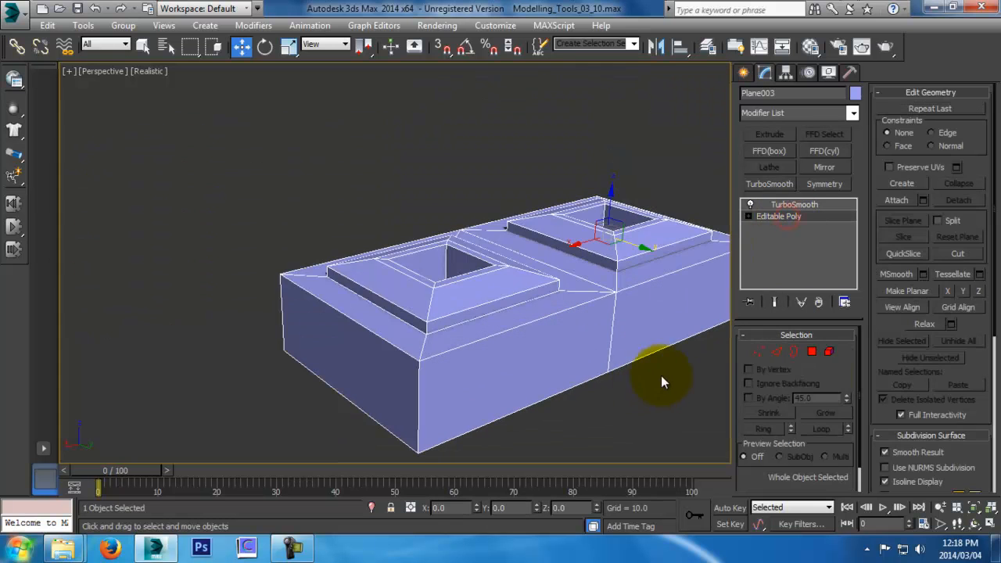
# Connect the block's outer vertical edges with 2 segments and a pinch of 97, adding loops near its upper and lower rims
pyautogui.click(778, 352)
pyautogui.click(978, 178)
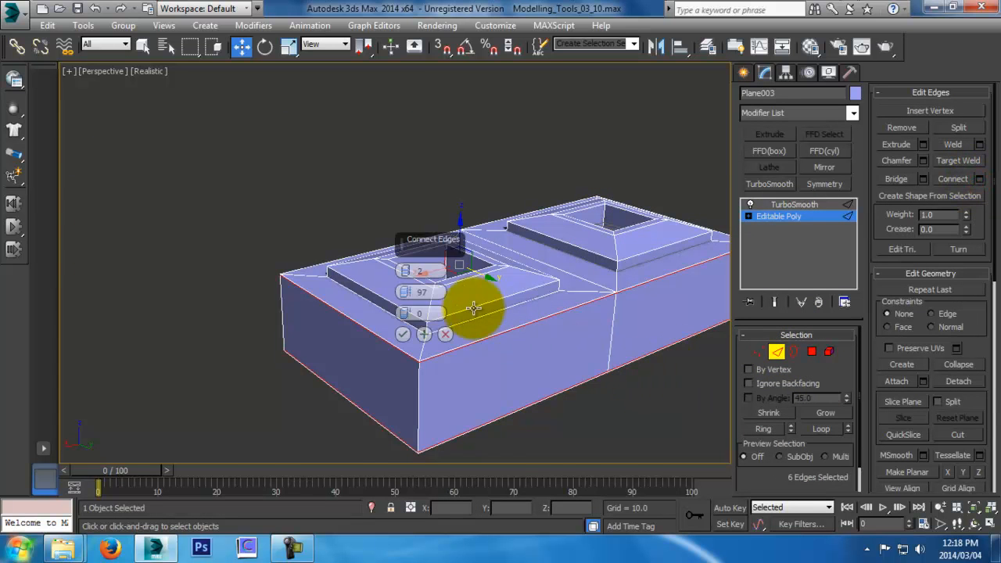
pyautogui.click(405, 334)
# Preview the TurboSmooth result on the block with its new rim loops, then return to the unsmoothed cage
pyautogui.keyDown('alt'); pyautogui.moveTo(417, 356); pyautogui.dragTo(499, 364, button='middle'); pyautogui.keyUp('alt')
pyautogui.keyDown('alt'); pyautogui.moveTo(641, 359); pyautogui.dragTo(487, 323, button='middle'); pyautogui.keyUp('alt')
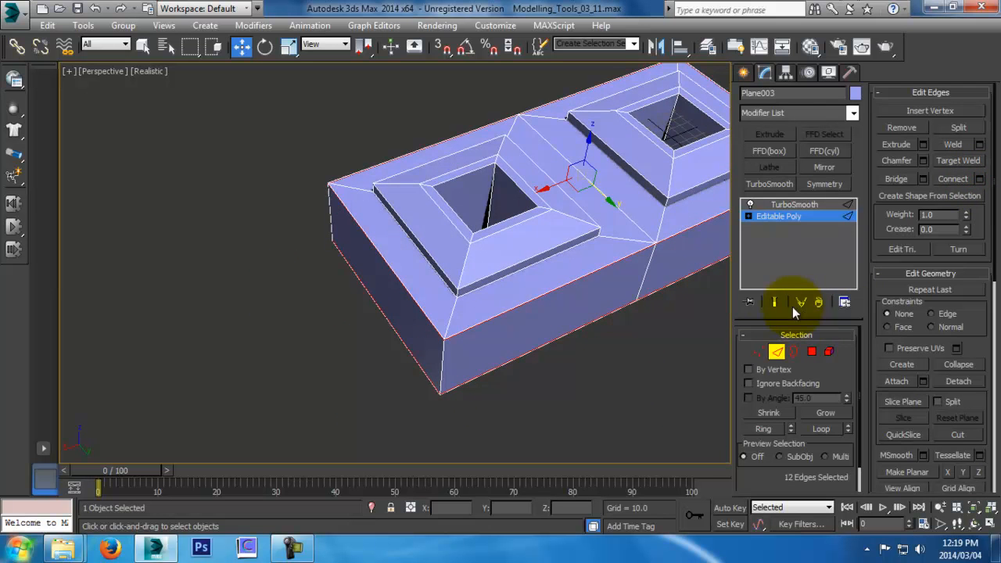
pyautogui.click(775, 302)
pyautogui.keyDown('alt'); pyautogui.moveTo(684, 303); pyautogui.dragTo(605, 323, button='middle'); pyautogui.keyUp('alt')
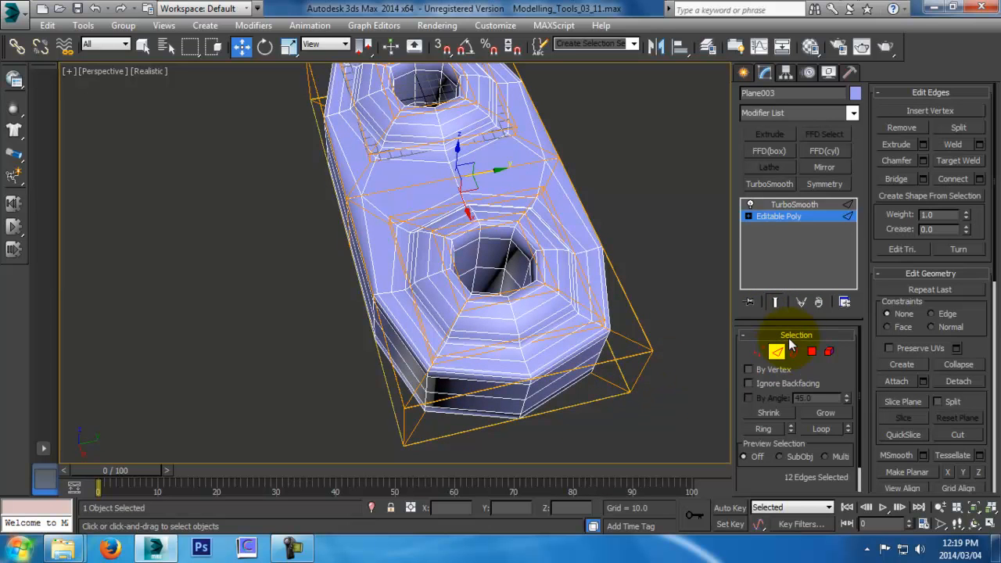
pyautogui.click(775, 302)
# Select the edge loop that runs through one vertical corner of the block and into its nearest opening
pyautogui.click(540, 379)
pyautogui.keyDown('alt'); pyautogui.moveTo(536, 374); pyautogui.dragTo(554, 334, button='middle'); pyautogui.keyUp('alt')
pyautogui.scroll(3, 553, 335)
pyautogui.scroll(-3, 497, 309)
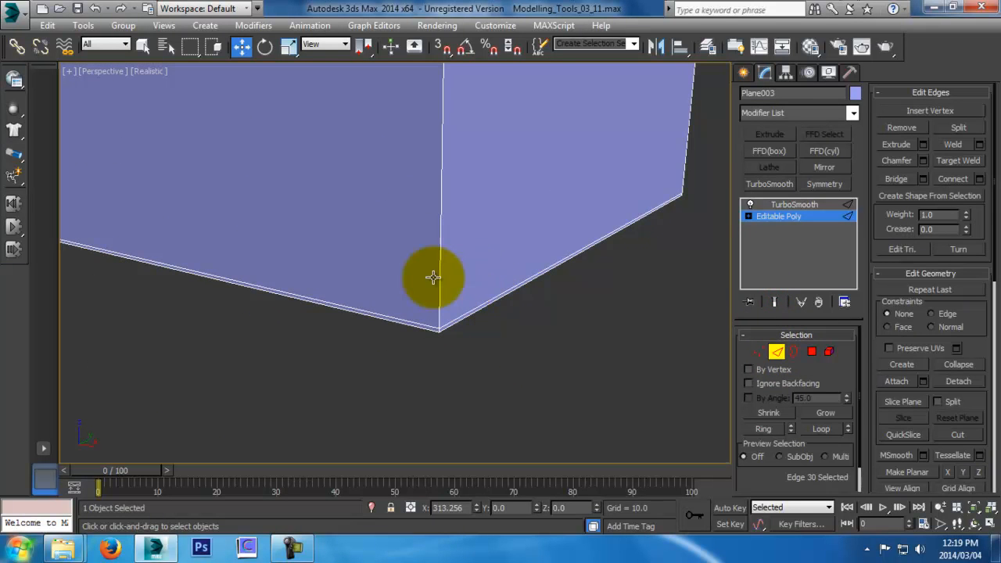
pyautogui.scroll(-5, 537, 337)
pyautogui.keyDown('alt'); pyautogui.moveTo(537, 337); pyautogui.dragTo(511, 364, button='middle'); pyautogui.keyUp('alt')
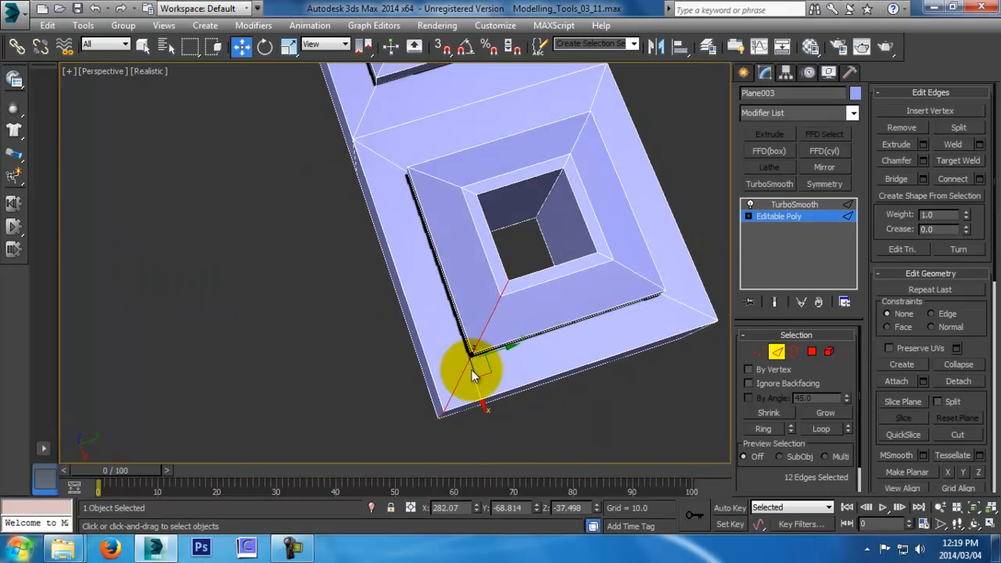
pyautogui.click(790, 203)
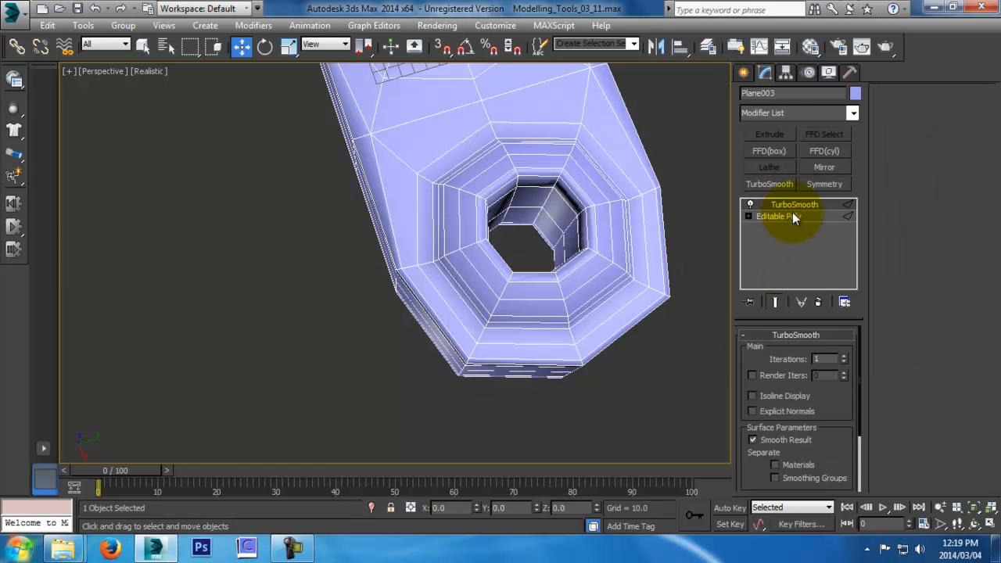
pyautogui.click(787, 218)
pyautogui.click(772, 301)
pyautogui.click(924, 162)
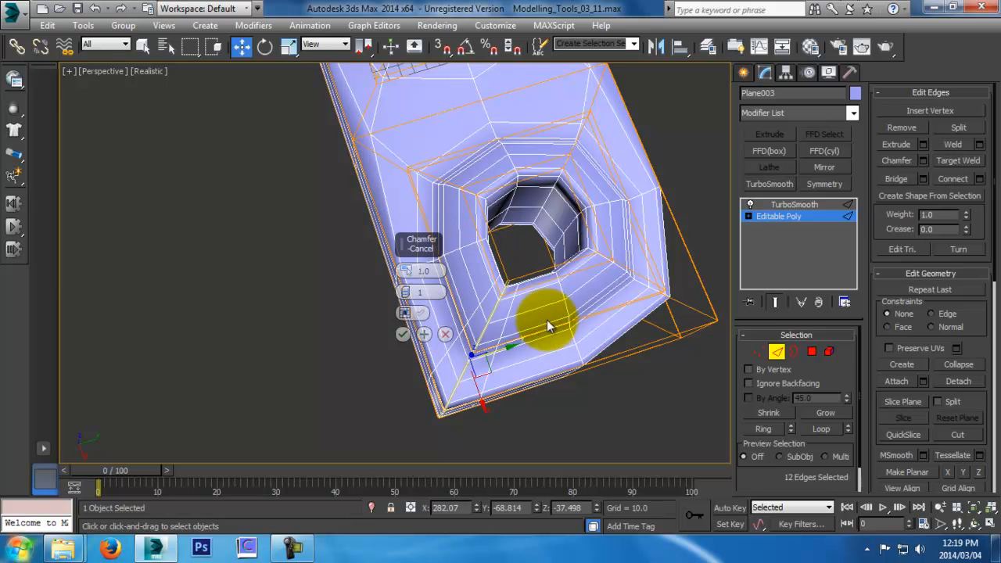
pyautogui.click(445, 334)
pyautogui.keyDown('alt'); pyautogui.moveTo(445, 334); pyautogui.dragTo(713, 321, button='middle'); pyautogui.keyUp('alt')
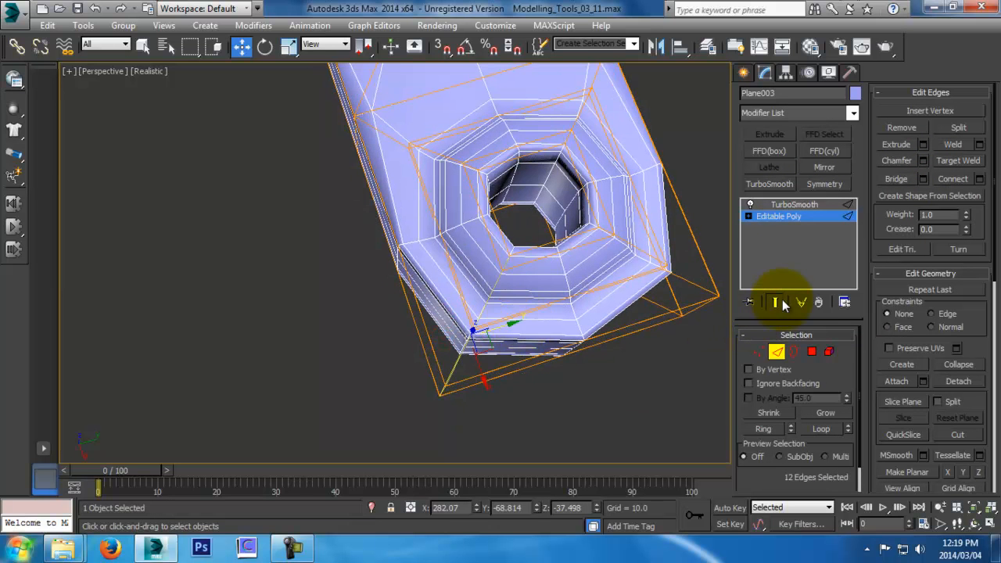
pyautogui.click(781, 302)
# Reduce the selection to the vertical edges of that outer corner and chamfer them by 1.0 with 1 segment
pyautogui.keyDown('alt'); pyautogui.moveTo(603, 229); pyautogui.dragTo(457, 368); pyautogui.keyUp('alt')
pyautogui.keyDown('alt'); pyautogui.moveTo(458, 369); pyautogui.dragTo(481, 347, button='middle'); pyautogui.keyUp('alt')
pyautogui.scroll(5, 477, 346)
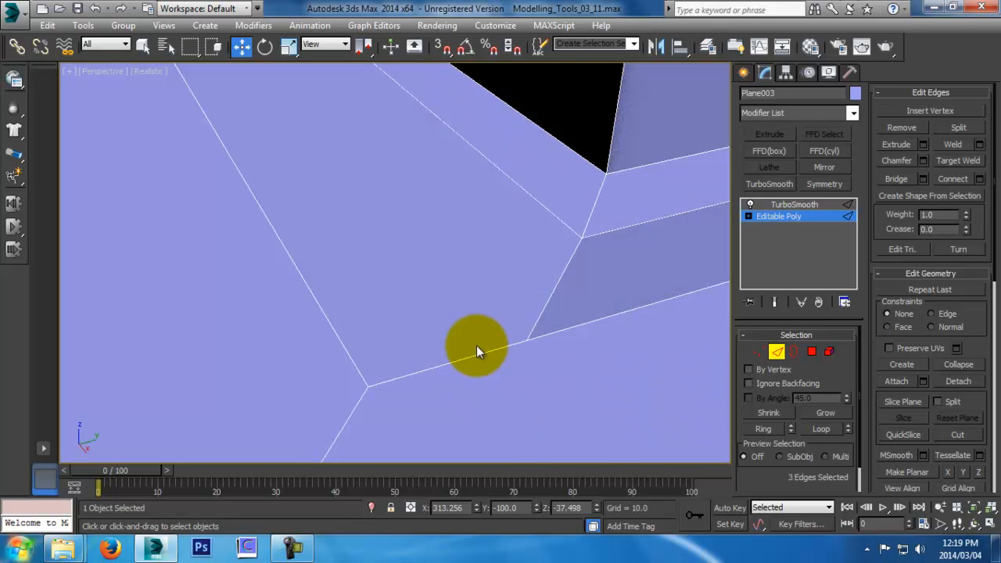
pyautogui.scroll(-5, 477, 346)
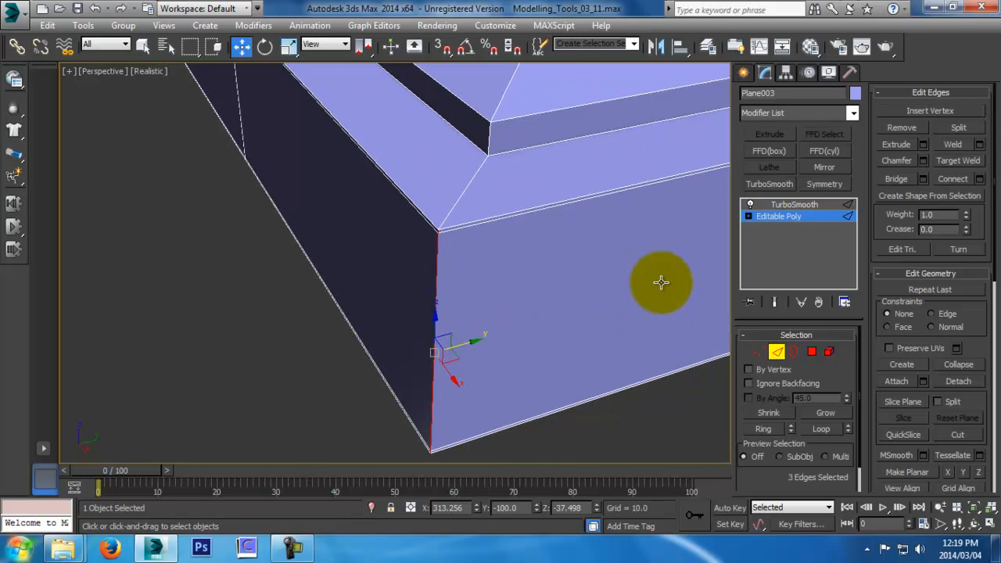
pyautogui.click(923, 161)
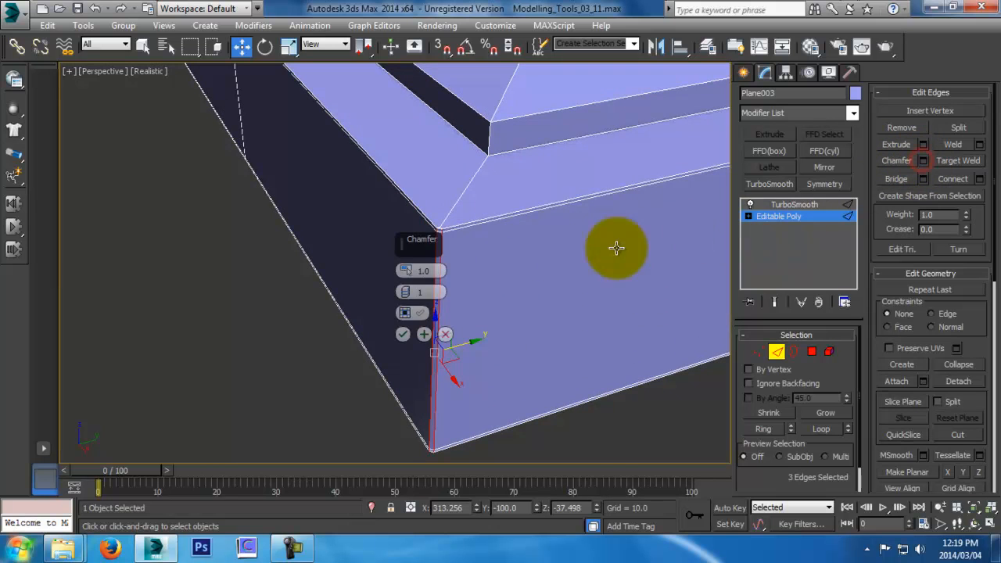
pyautogui.click(403, 334)
# Examine the chamfered corner up close and then on the TurboSmooth result
pyautogui.keyDown('alt'); pyautogui.moveTo(516, 242); pyautogui.dragTo(502, 282, button='middle'); pyautogui.keyUp('alt')
pyautogui.hotkey('alt', 'z')
pyautogui.moveTo(502, 283); pyautogui.dragTo(475, 270)
pyautogui.keyDown('alt'); pyautogui.moveTo(460, 242); pyautogui.dragTo(539, 425, button='middle'); pyautogui.keyUp('alt')
pyautogui.click(776, 351)
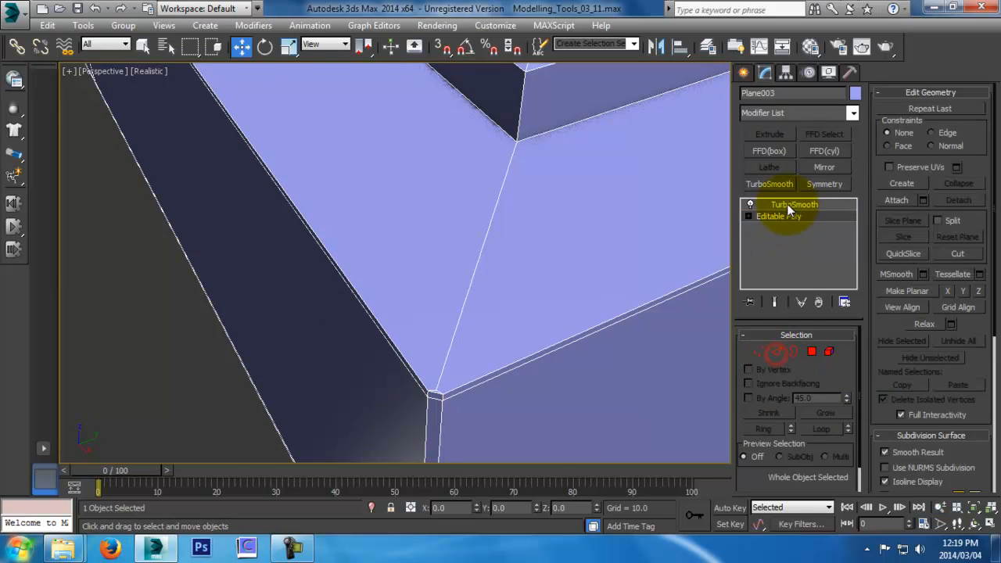
pyautogui.click(788, 204)
pyautogui.scroll(-8, 623, 328)
pyautogui.click(705, 378)
pyautogui.keyDown('alt'); pyautogui.moveTo(706, 381); pyautogui.dragTo(538, 299, button='middle'); pyautogui.keyUp('alt')
pyautogui.click(538, 299)
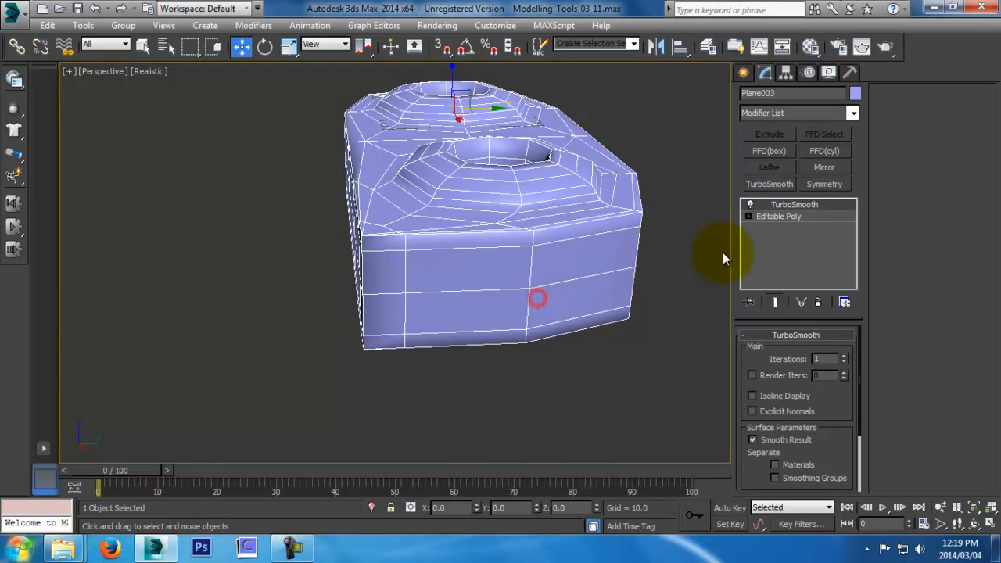
# Select the edge loops that run through the block's remaining vertical corners
pyautogui.click(778, 215)
pyautogui.click(777, 351)
pyautogui.keyDown('alt'); pyautogui.moveTo(659, 319); pyautogui.dragTo(618, 352, button='middle'); pyautogui.keyUp('alt')
pyautogui.moveTo(618, 352); pyautogui.dragTo(512, 359, button='middle')
pyautogui.scroll(-5, 553, 314)
pyautogui.keyDown('alt'); pyautogui.moveTo(643, 264); pyautogui.dragTo(557, 344, button='middle'); pyautogui.keyUp('alt')
pyautogui.doubleClick(532, 280)
pyautogui.keyDown('alt'); pyautogui.moveTo(483, 206); pyautogui.dragTo(564, 261); pyautogui.keyUp('alt')
pyautogui.keyDown('alt'); pyautogui.moveTo(564, 262); pyautogui.dragTo(627, 138, button='middle'); pyautogui.keyUp('alt')
pyautogui.keyDown('alt'); pyautogui.moveTo(488, 390); pyautogui.dragTo(561, 333); pyautogui.keyUp('alt')
pyautogui.keyDown('alt'); pyautogui.moveTo(561, 334); pyautogui.dragTo(485, 384, button='middle'); pyautogui.keyUp('alt')
pyautogui.keyDown('ctrl'); pyautogui.doubleClick(458, 346); pyautogui.keyUp('ctrl')
pyautogui.keyDown('alt'); pyautogui.moveTo(555, 283); pyautogui.dragTo(468, 227, button='middle'); pyautogui.keyUp('alt')
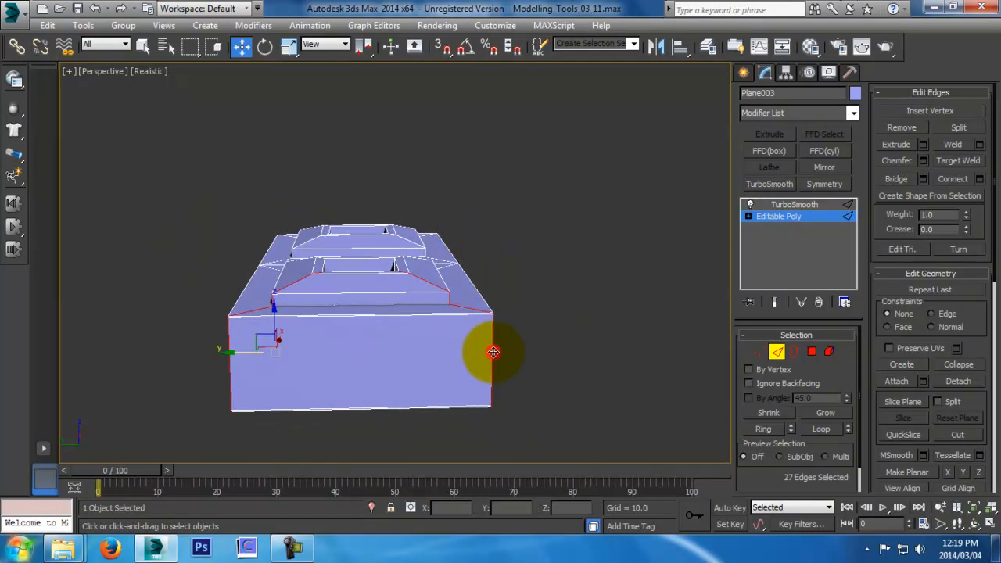
pyautogui.keyDown('alt'); pyautogui.moveTo(493, 352); pyautogui.dragTo(509, 353, button='middle'); pyautogui.keyUp('alt')
# Deselect the inner loop edges in a wireframe top view, keeping only the remaining vertical corner edges selected
pyautogui.press('t')
pyautogui.scroll(-5, 502, 321)
pyautogui.press('F3')
pyautogui.moveTo(471, 283); pyautogui.dragTo(559, 291, button='middle')
pyautogui.press('p')
pyautogui.moveTo(559, 380)
pyautogui.keyDown('alt'); pyautogui.mouseDown(button='middle')
pyautogui.moveTo(551, 357)
pyautogui.moveTo(703, 253)
pyautogui.moveTo(816, 268)
pyautogui.moveTo(446, 268)
pyautogui.moveTo(509, 268)
pyautogui.moveTo(499, 253)
pyautogui.mouseUp(button='middle'); pyautogui.keyUp('alt')
pyautogui.press('F3')
pyautogui.hotkey('alt', 'z')
pyautogui.moveTo(477, 315); pyautogui.dragTo(476, 279)
pyautogui.moveTo(476, 279); pyautogui.dragTo(617, 258, button='middle')
pyautogui.moveTo(581, 278); pyautogui.dragTo(581, 262)
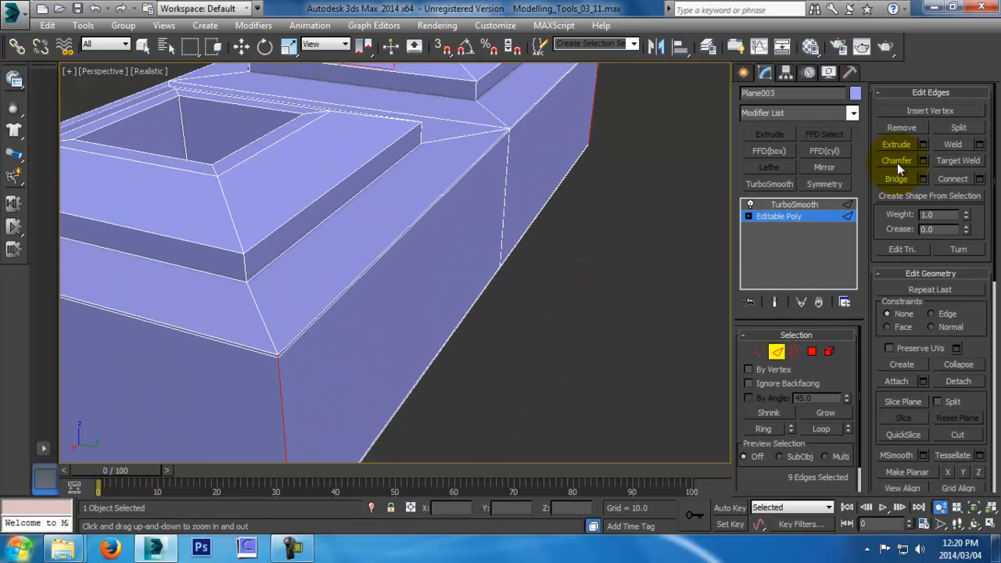
# Chamfer the selected vertical corner edges by 1.0 with 1 segment
pyautogui.click(979, 179)
pyautogui.click(445, 334)
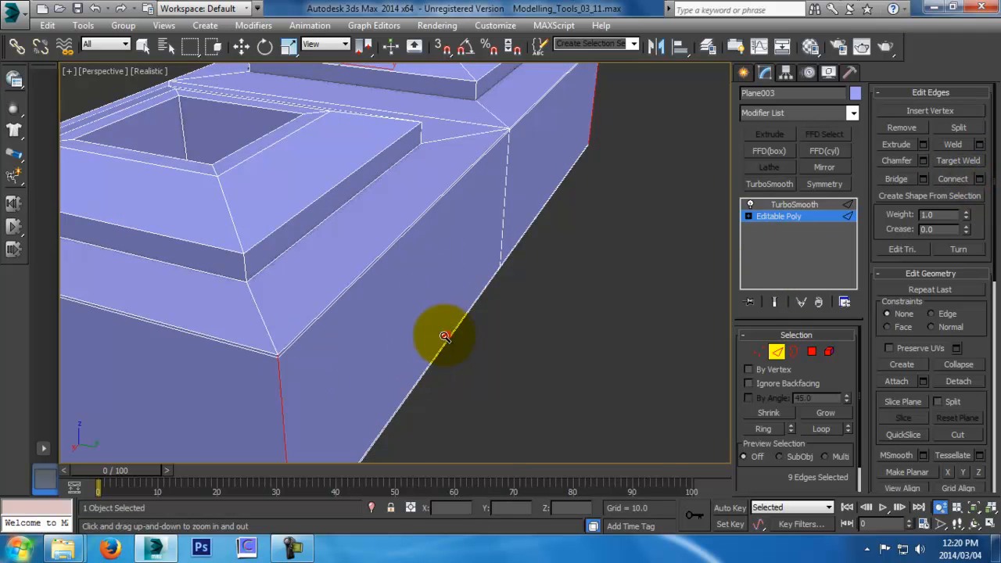
pyautogui.moveTo(406, 346); pyautogui.dragTo(779, 242, button='middle')
pyautogui.click(924, 161)
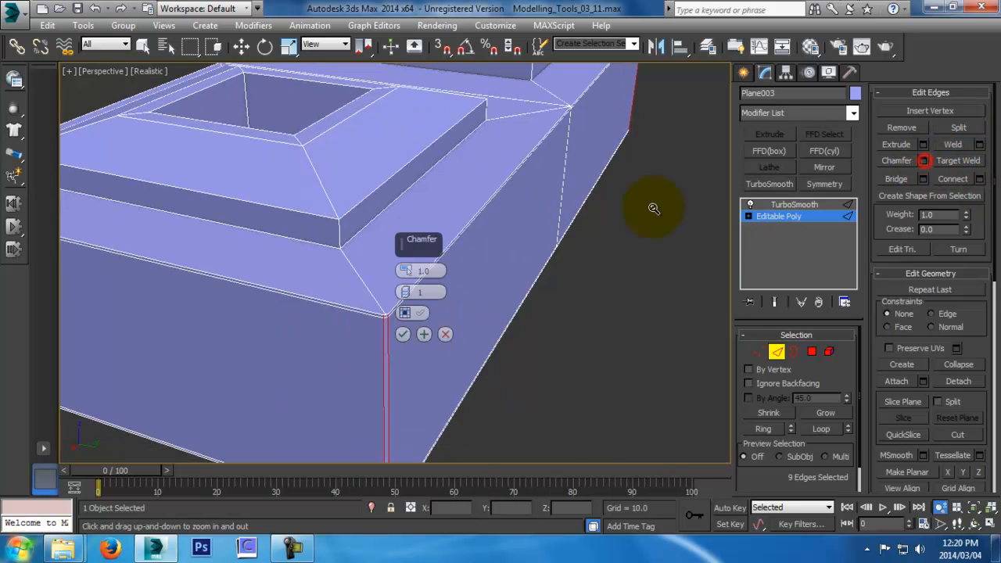
pyautogui.click(423, 335)
pyautogui.click(402, 334)
# Delete the upper polygon along the block's short end and the tiny polygon at one of its chamfered corners
pyautogui.scroll(5, 420, 342)
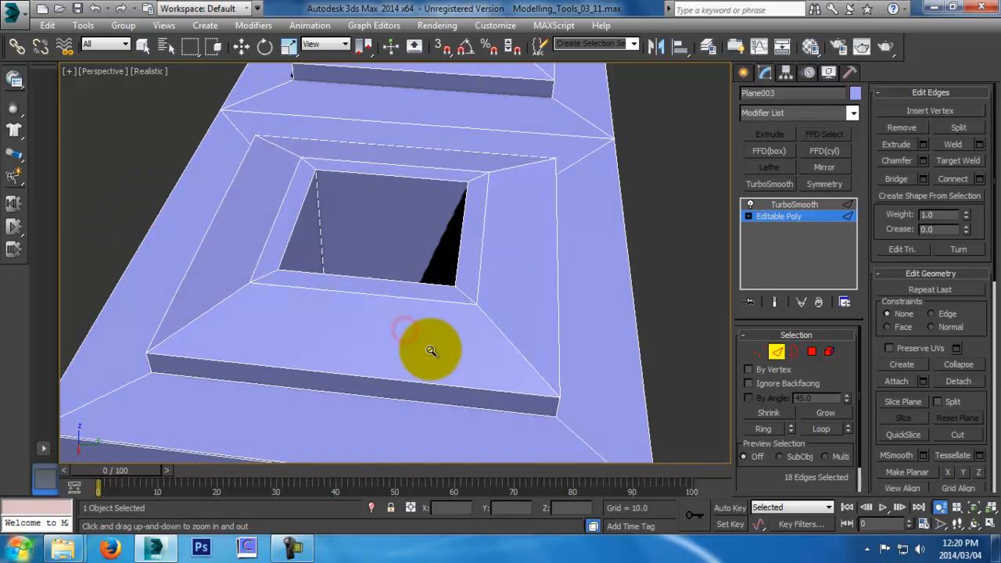
pyautogui.keyDown('ctrl'); pyautogui.keyDown('alt'); pyautogui.moveTo(502, 318); pyautogui.dragTo(507, 298, button='middle'); pyautogui.keyUp('alt'); pyautogui.keyUp('ctrl')
pyautogui.click(776, 352)
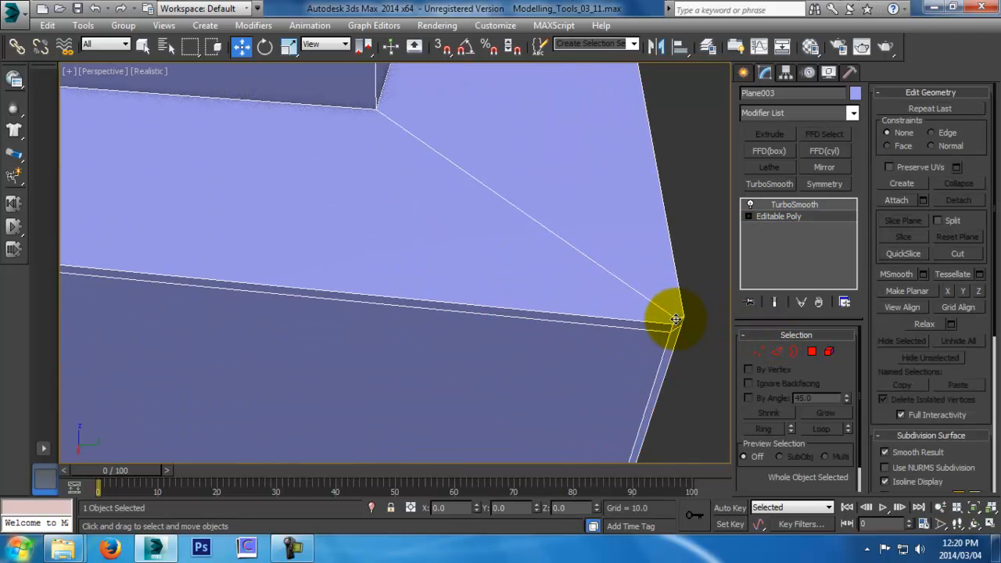
pyautogui.click(811, 351)
pyautogui.click(523, 272)
pyautogui.press('Delete')
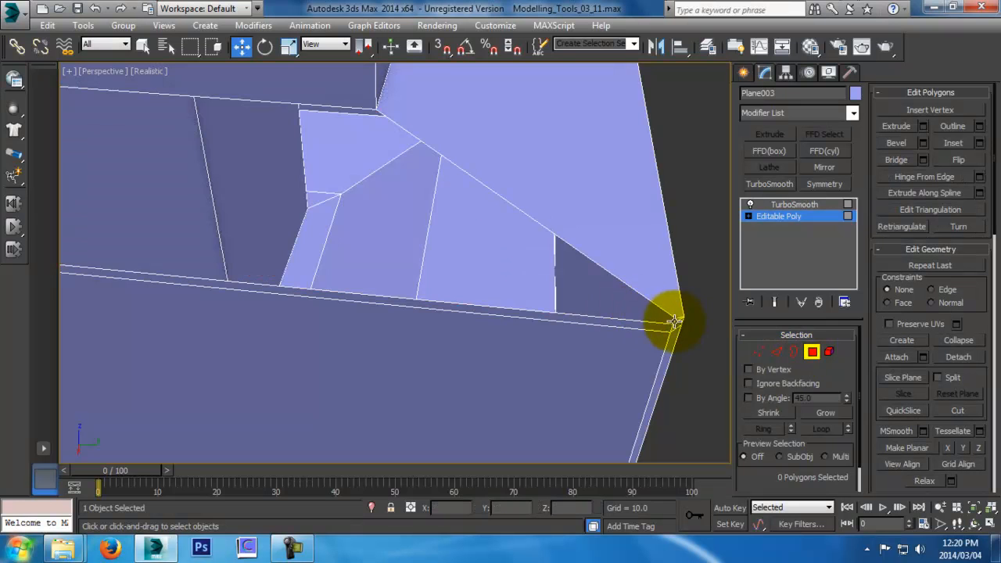
pyautogui.press('Delete')
# Delete the tiny polygon at the opposite chamfered corner of the same short end, keeping the long side's upper polygon
pyautogui.keyDown('alt'); pyautogui.moveTo(440, 286); pyautogui.dragTo(380, 283, button='middle'); pyautogui.keyUp('alt')
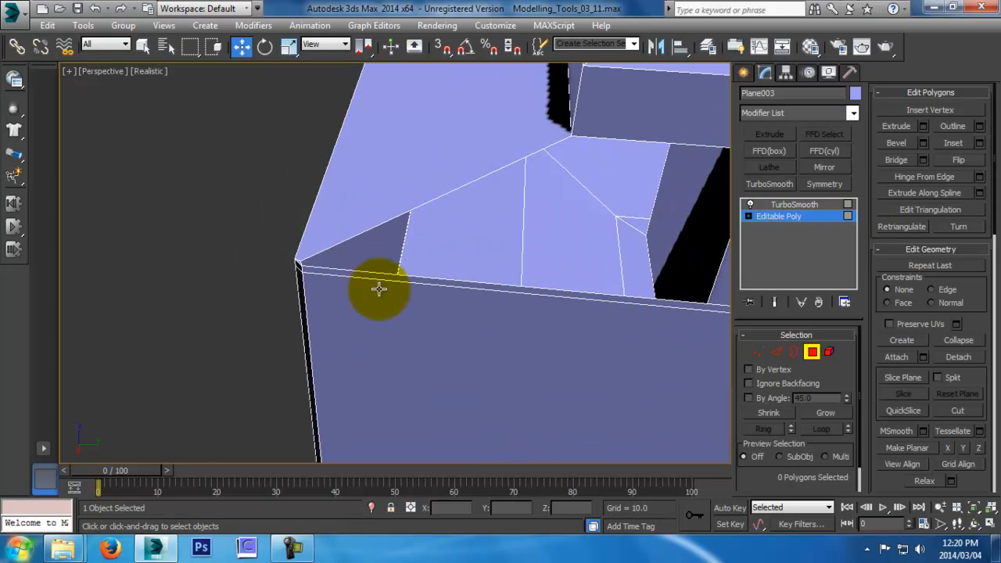
pyautogui.click(301, 259)
pyautogui.press('Delete')
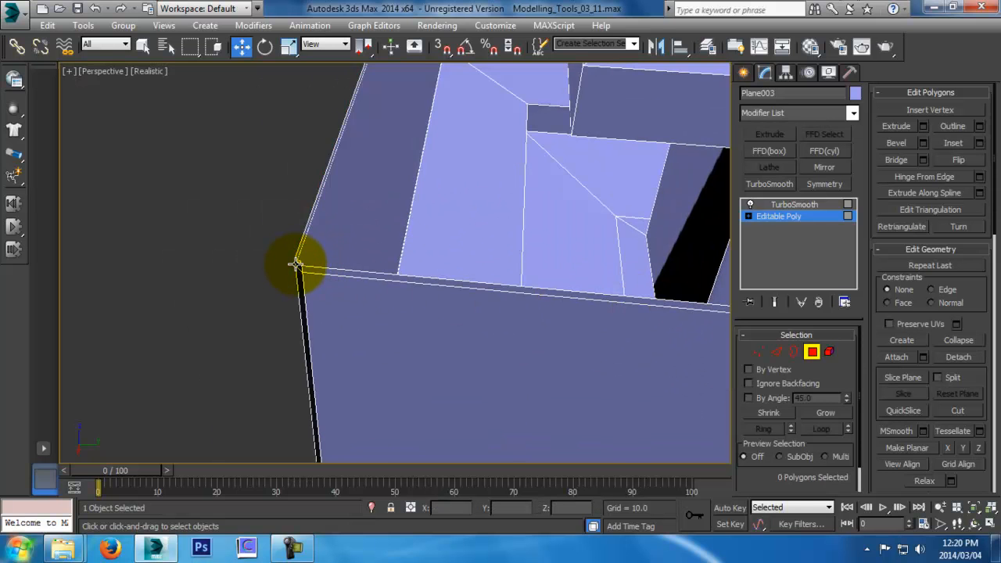
pyautogui.click(311, 266)
pyautogui.moveTo(310, 267); pyautogui.dragTo(380, 327, button='middle')
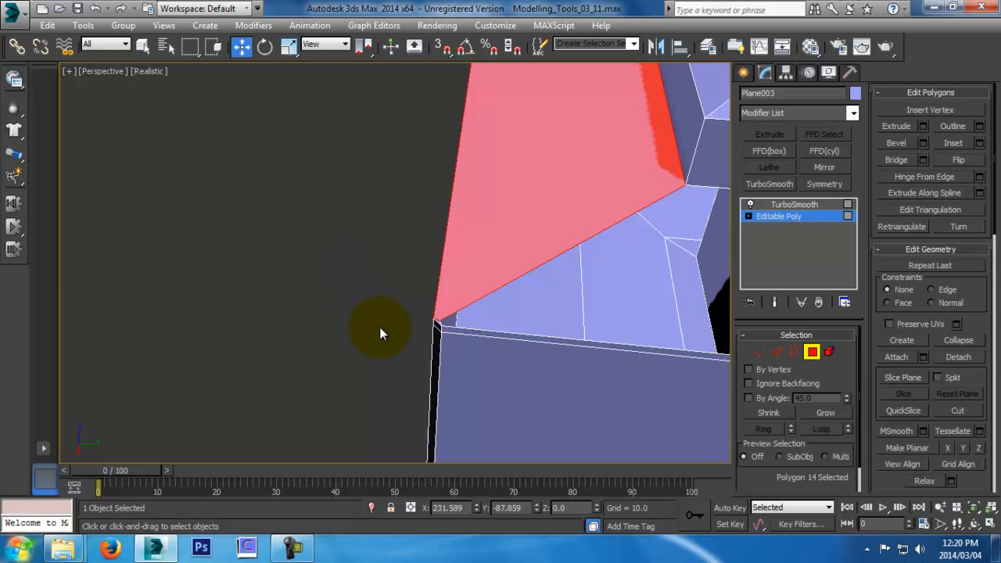
pyautogui.click(439, 322)
pyautogui.press('Delete')
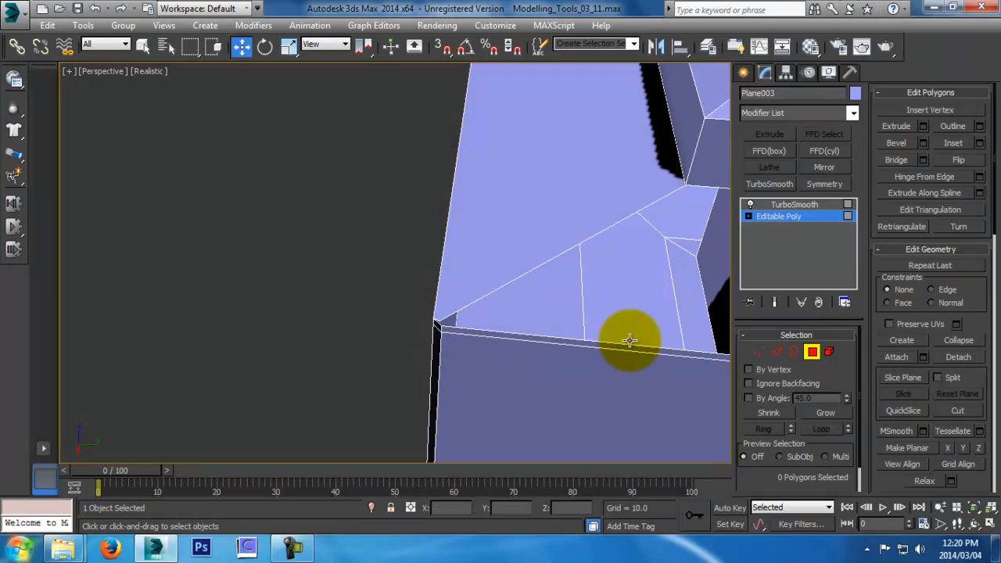
# Bridge the two open diagonal edges at the short end to rebuild its upper face
pyautogui.click(774, 352)
pyautogui.moveTo(560, 255); pyautogui.dragTo(437, 297, button='middle')
pyautogui.moveTo(551, 294); pyautogui.dragTo(445, 292, button='middle')
pyautogui.keyDown('ctrl'); pyautogui.click(633, 283); pyautogui.keyUp('ctrl')
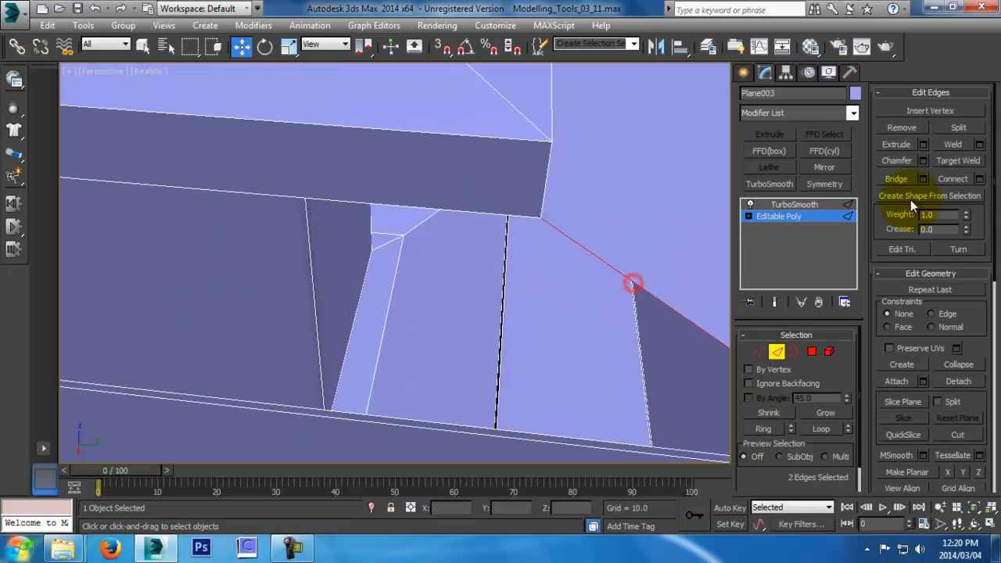
pyautogui.click(896, 179)
# Cap the narrow open border between the bridged face and the short end's rim
pyautogui.moveTo(582, 324); pyautogui.dragTo(491, 270, button='middle')
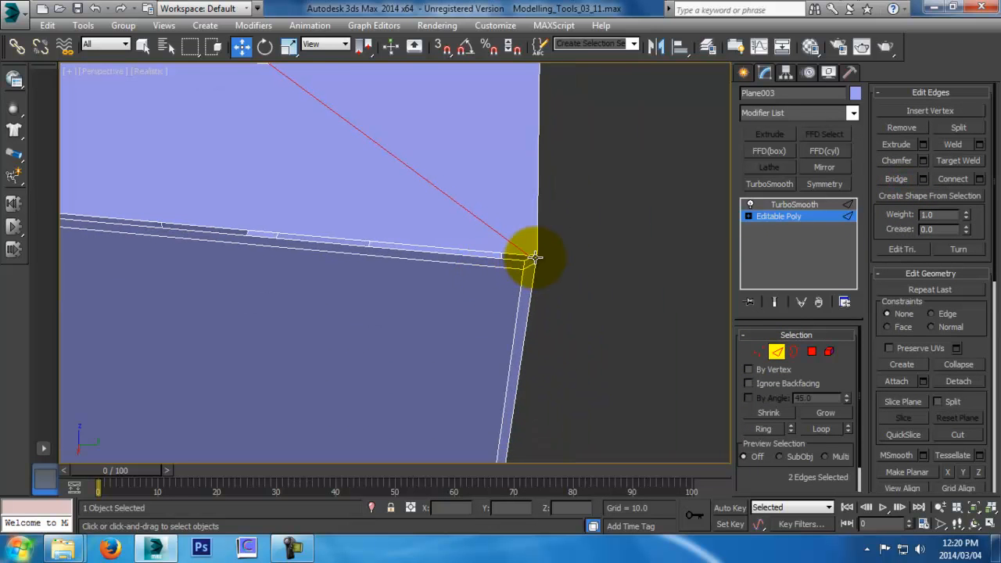
pyautogui.click(796, 353)
pyautogui.click(532, 255)
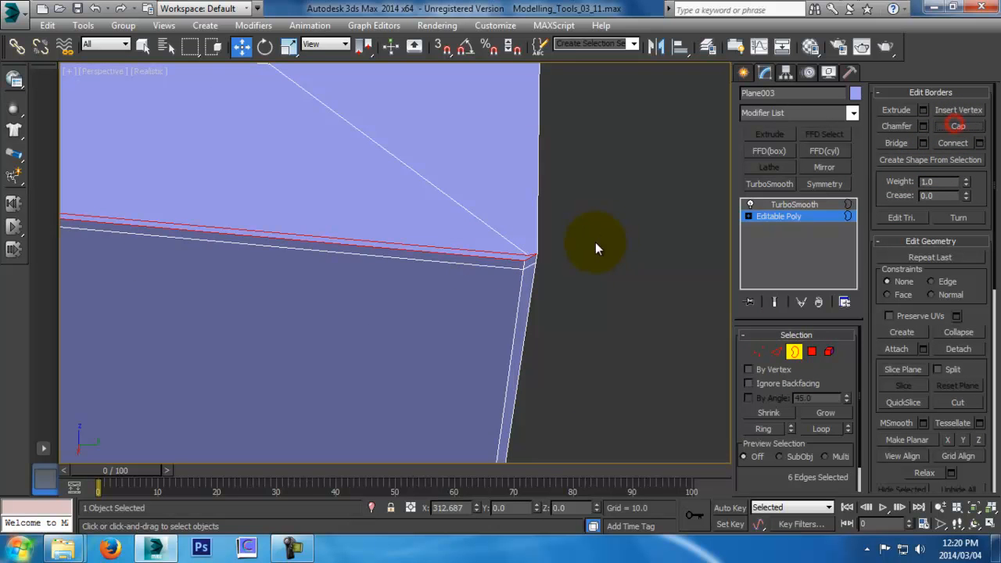
# Move the two inner corner vertices at the short end along X to about 312.103 in the top view
pyautogui.moveTo(595, 242); pyautogui.dragTo(602, 260, button='middle')
pyautogui.click(764, 352)
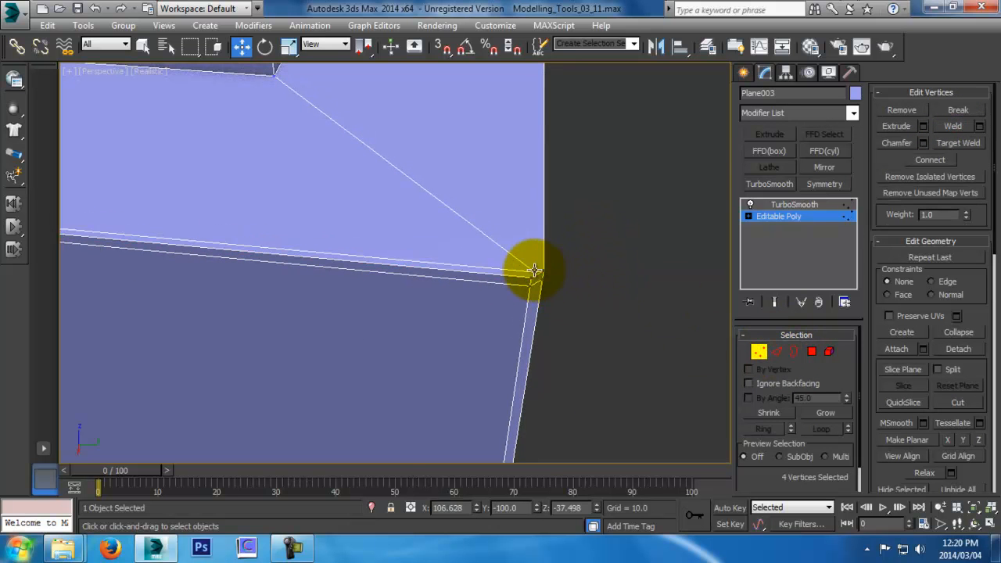
pyautogui.press('t')
pyautogui.moveTo(697, 209); pyautogui.dragTo(557, 292, button='middle')
pyautogui.scroll(4, 455, 282)
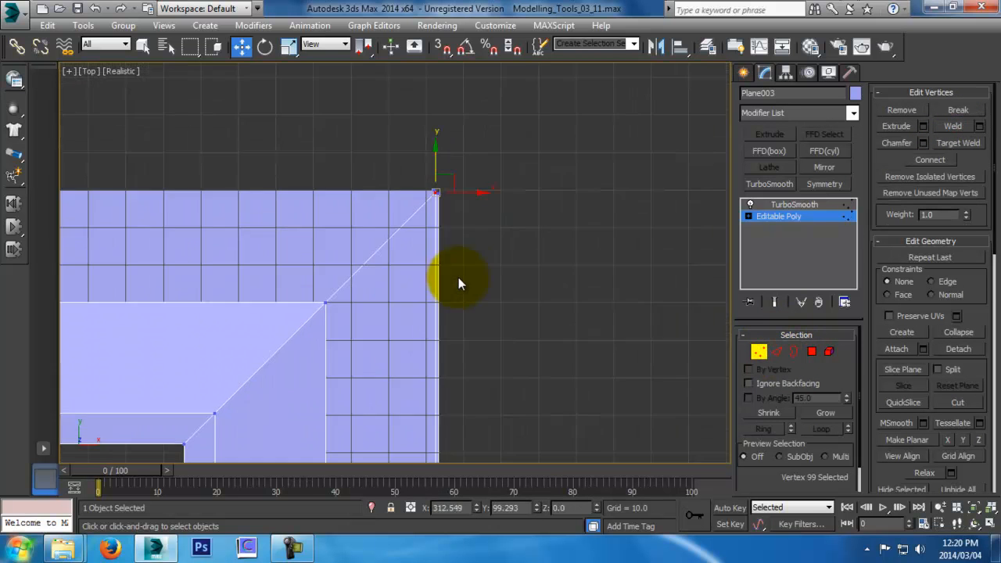
pyautogui.moveTo(504, 422); pyautogui.dragTo(525, 143, button='middle')
pyautogui.scroll(4, 505, 226)
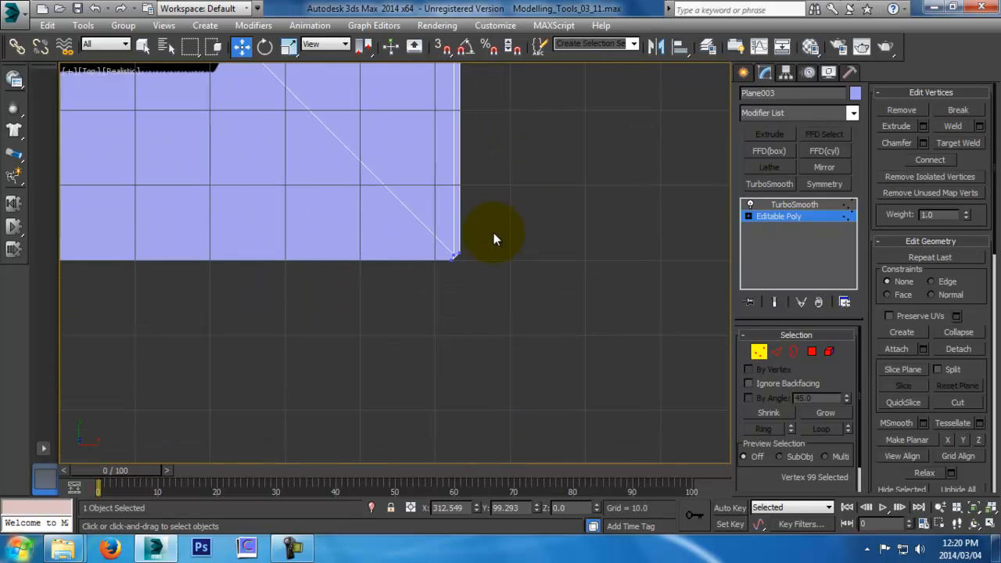
pyautogui.scroll(-3, 504, 234)
pyautogui.moveTo(508, 200); pyautogui.dragTo(509, 315, button='middle')
pyautogui.moveTo(512, 154); pyautogui.dragTo(509, 412, button='middle')
pyautogui.moveTo(512, 106); pyautogui.dragTo(509, 402, button='middle')
pyautogui.scroll(-3, 508, 336)
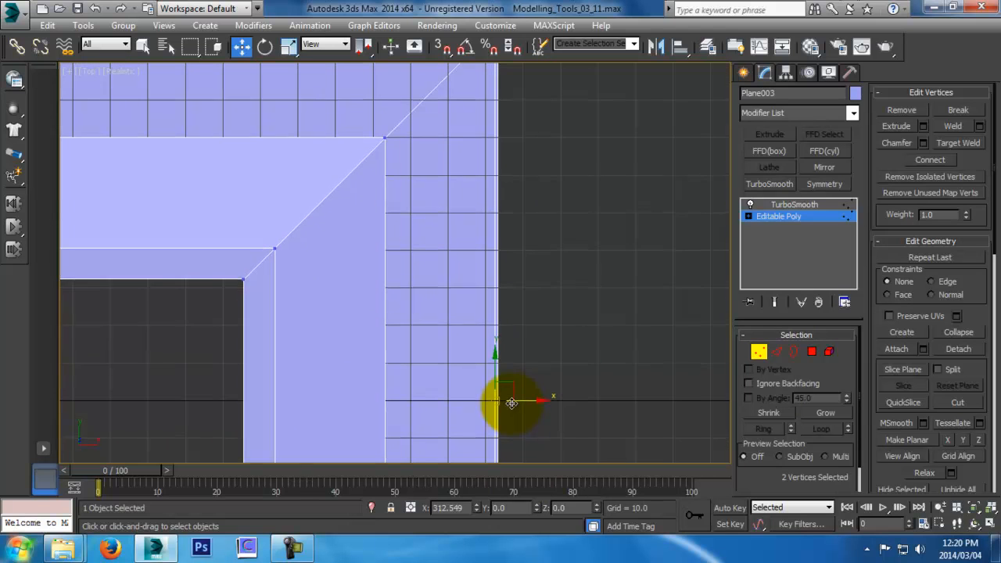
pyautogui.moveTo(520, 270); pyautogui.dragTo(520, 438, button='middle')
pyautogui.scroll(4, 465, 217)
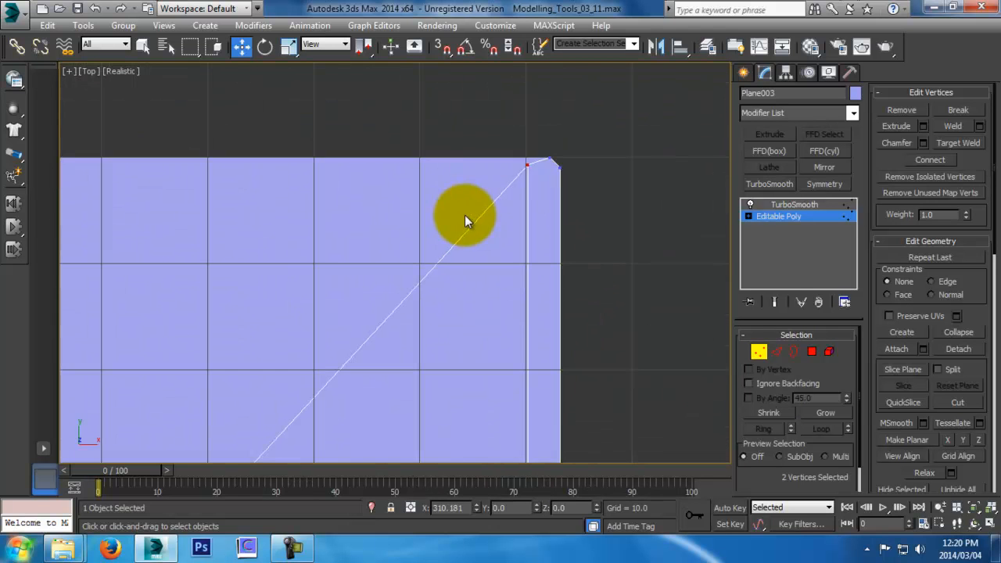
pyautogui.moveTo(530, 163); pyautogui.dragTo(547, 202)
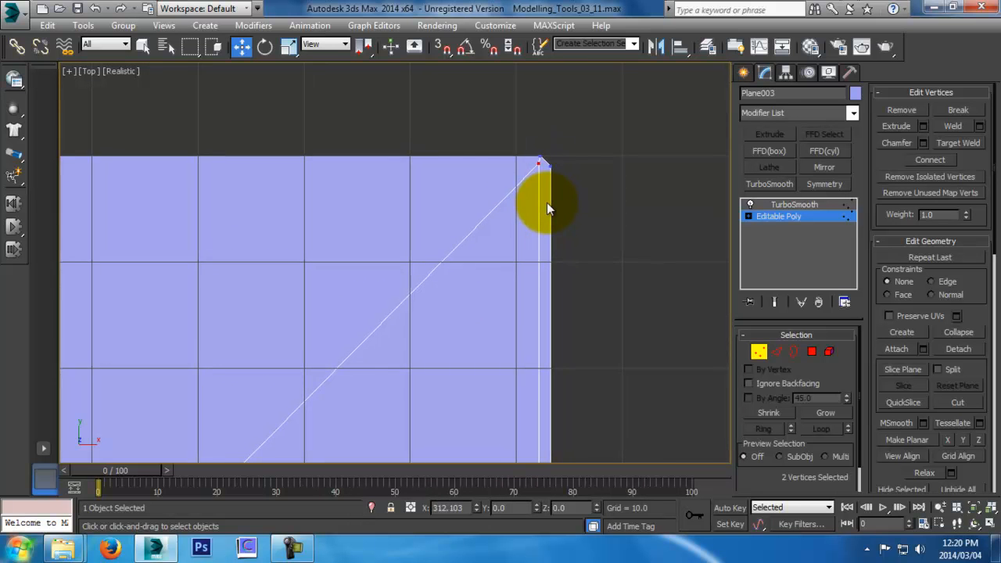
# Try to connect the two neighbouring inner vertices at one upper corner of the short end in the perspective view
pyautogui.press('p')
pyautogui.keyDown('alt'); pyautogui.moveTo(606, 219); pyautogui.dragTo(572, 201, button='middle'); pyautogui.keyUp('alt')
pyautogui.hotkey('alt', 'z')
pyautogui.moveTo(583, 219); pyautogui.dragTo(617, 320)
pyautogui.keyDown('alt'); pyautogui.moveTo(610, 290); pyautogui.dragTo(527, 282, button='middle'); pyautogui.keyUp('alt')
pyautogui.moveTo(562, 378); pyautogui.dragTo(435, 159, button='middle')
pyautogui.moveTo(660, 273); pyautogui.dragTo(458, 253, button='middle')
pyautogui.scroll(5, 608, 286)
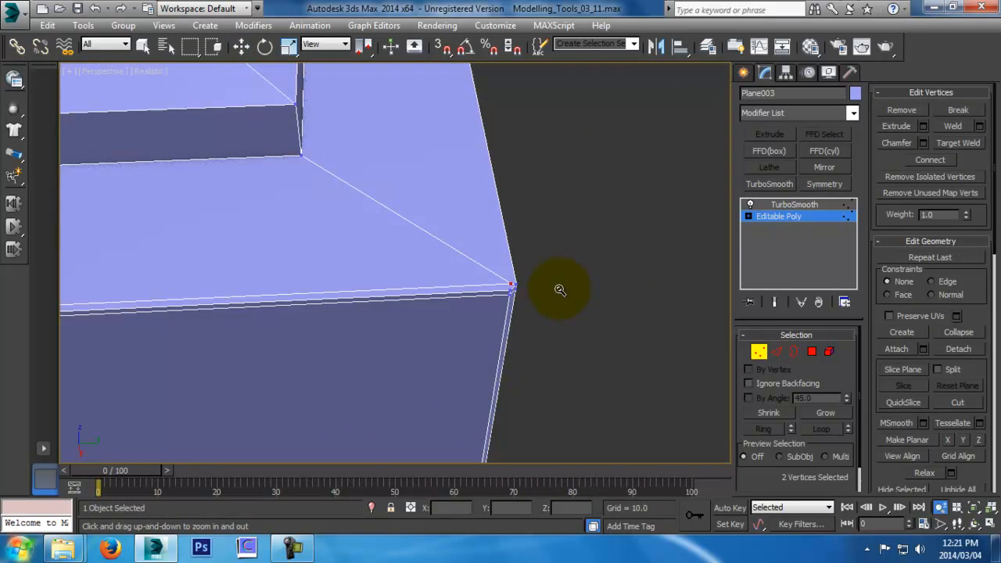
pyautogui.rightClick(451, 305)
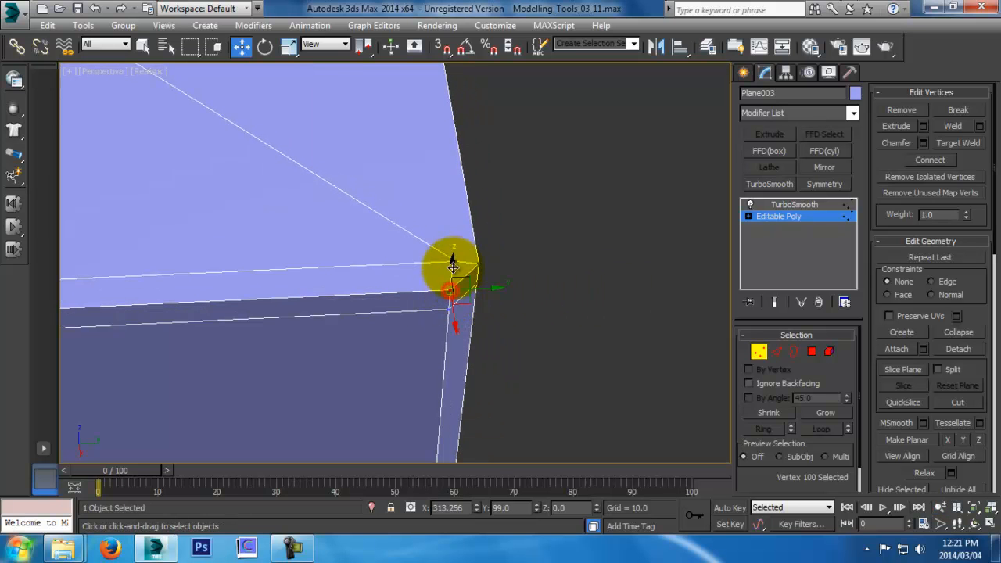
pyautogui.click(930, 157)
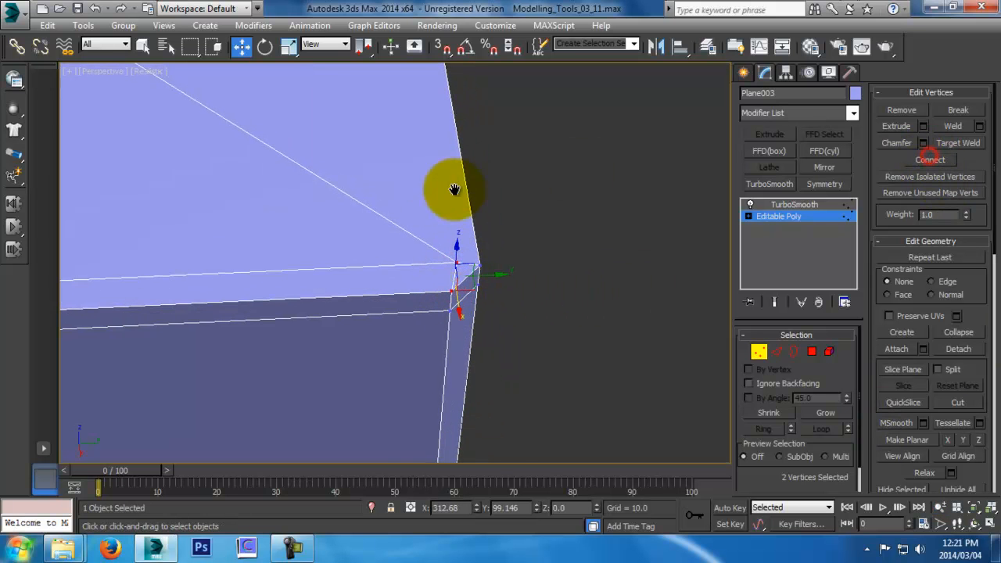
# Target-weld the upper face's inner vertex onto the outer corner vertex at this corner of the short end
pyautogui.moveTo(444, 188); pyautogui.dragTo(466, 191, button='middle')
pyautogui.moveTo(487, 280); pyautogui.dragTo(474, 271)
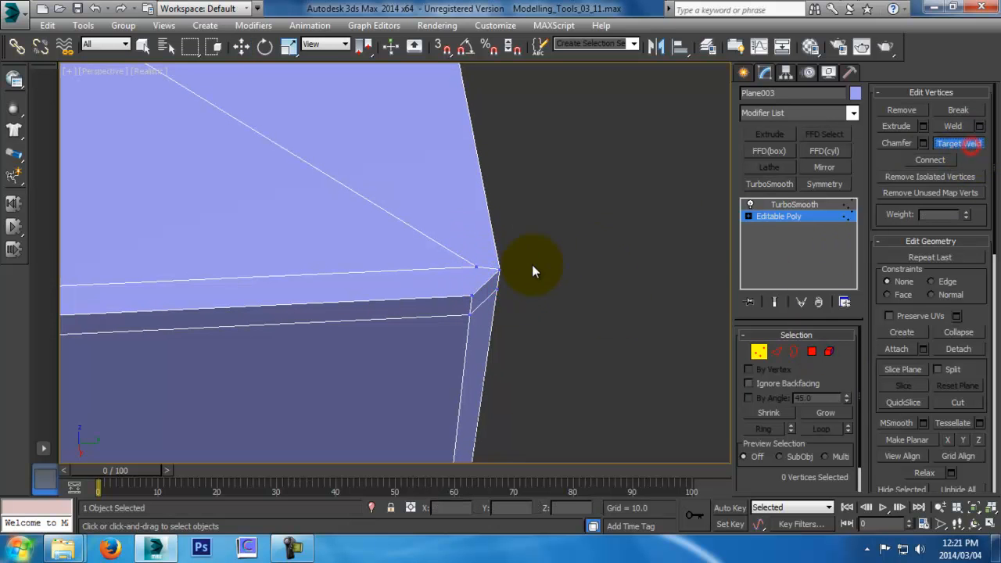
pyautogui.click(497, 270)
pyautogui.moveTo(490, 303); pyautogui.dragTo(509, 301, button='middle')
pyautogui.scroll(-1, 508, 302)
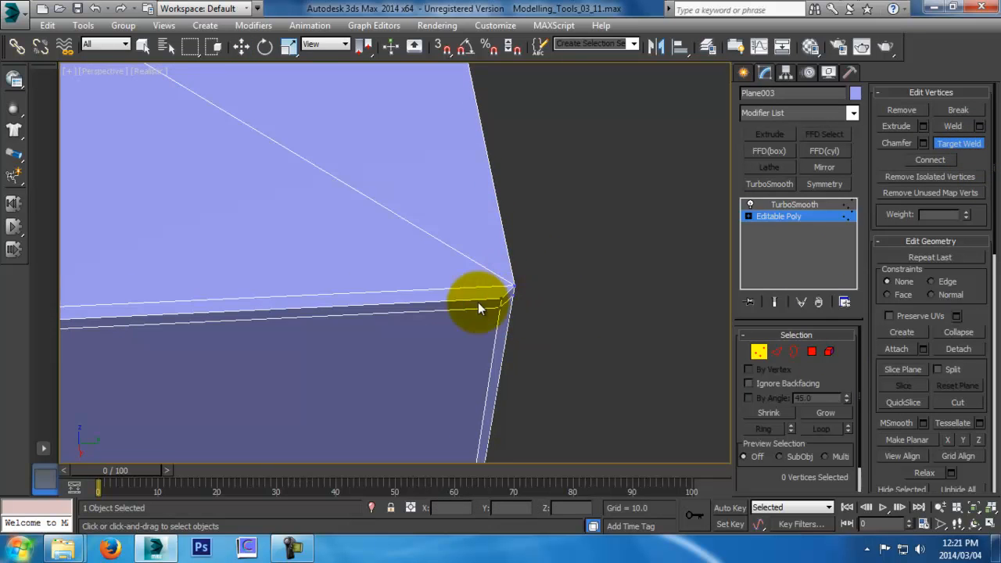
# Target-weld the matching inner vertex onto the outer corner vertex at the opposite corner of the short end
pyautogui.scroll(-4, 383, 299)
pyautogui.moveTo(382, 299); pyautogui.dragTo(728, 303, button='middle')
pyautogui.moveTo(272, 300); pyautogui.dragTo(502, 291, button='middle')
pyautogui.moveTo(94, 329); pyautogui.dragTo(575, 308, button='middle')
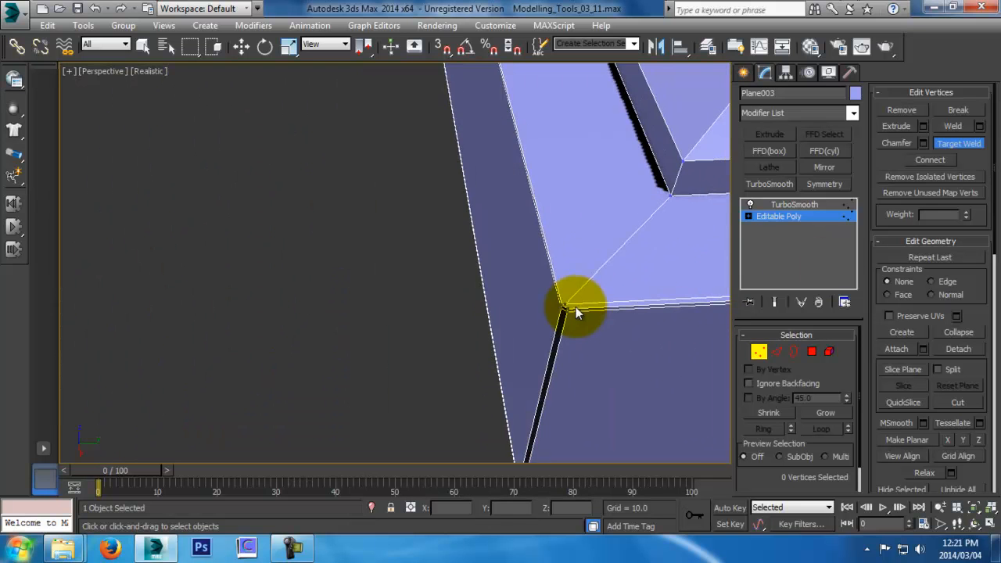
pyautogui.scroll(3, 577, 307)
pyautogui.click(535, 311)
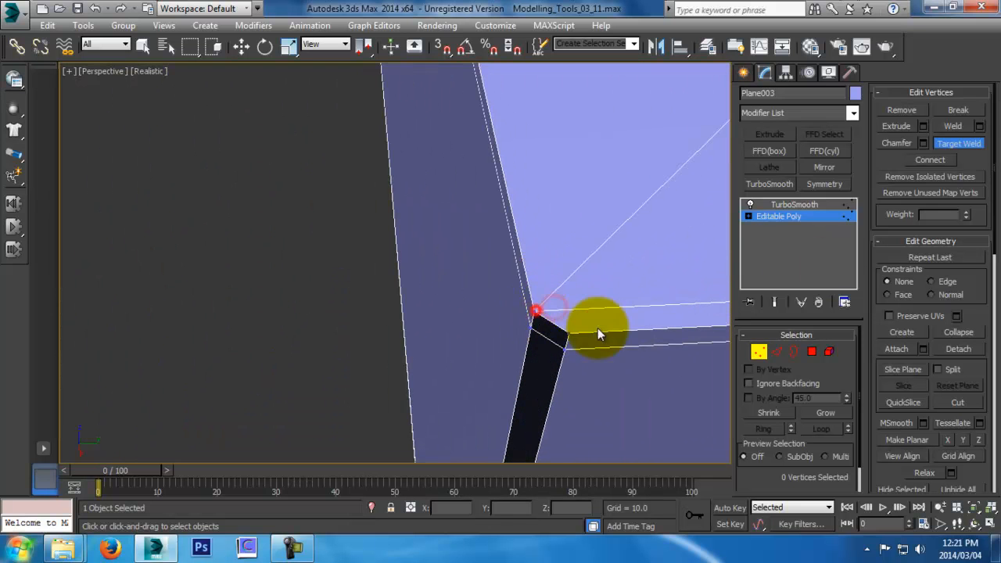
# Leave vertex editing and set the block's TurboSmooth iterations to 2
pyautogui.scroll(-4, 509, 328)
pyautogui.click(755, 353)
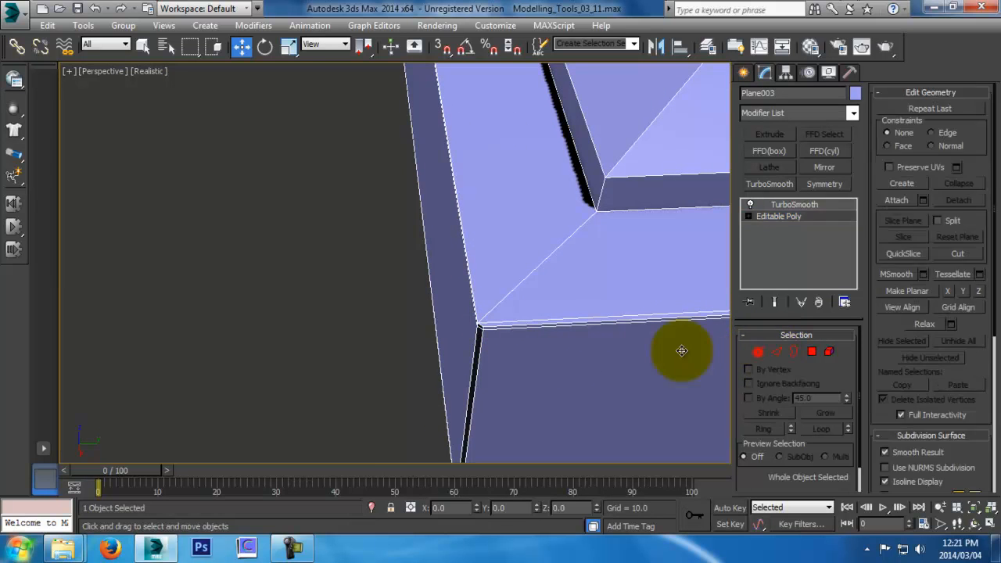
pyautogui.scroll(-5, 424, 331)
pyautogui.click(320, 344)
pyautogui.scroll(-2, 388, 354)
pyautogui.click(518, 352)
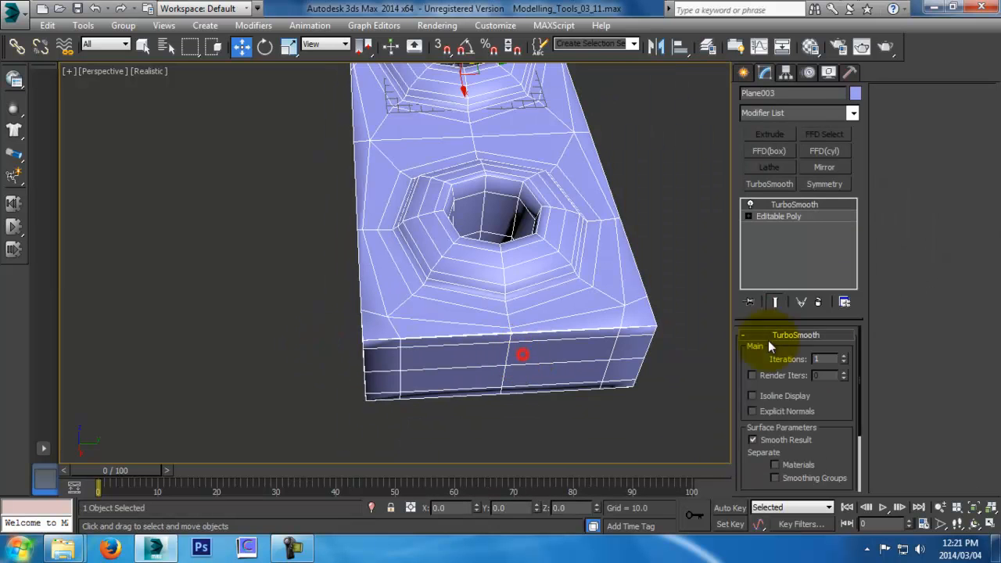
pyautogui.click(843, 355)
pyautogui.keyDown('alt'); pyautogui.moveTo(716, 376); pyautogui.dragTo(527, 375, button='middle'); pyautogui.keyUp('alt')
pyautogui.scroll(4, 527, 375)
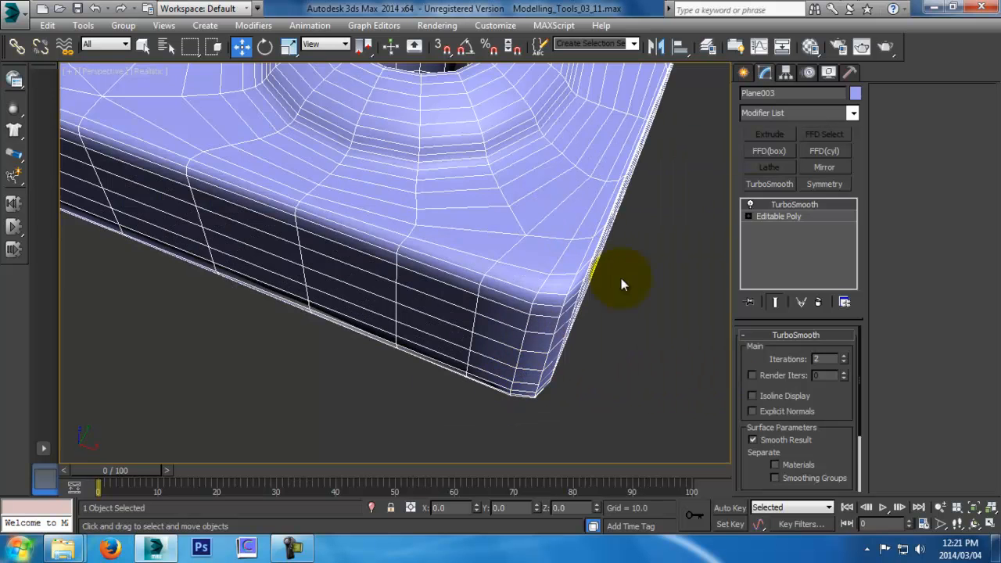
# Compare the block's base mesh with its smoothed result, examining the corners, long side and raised hole rings
pyautogui.click(786, 216)
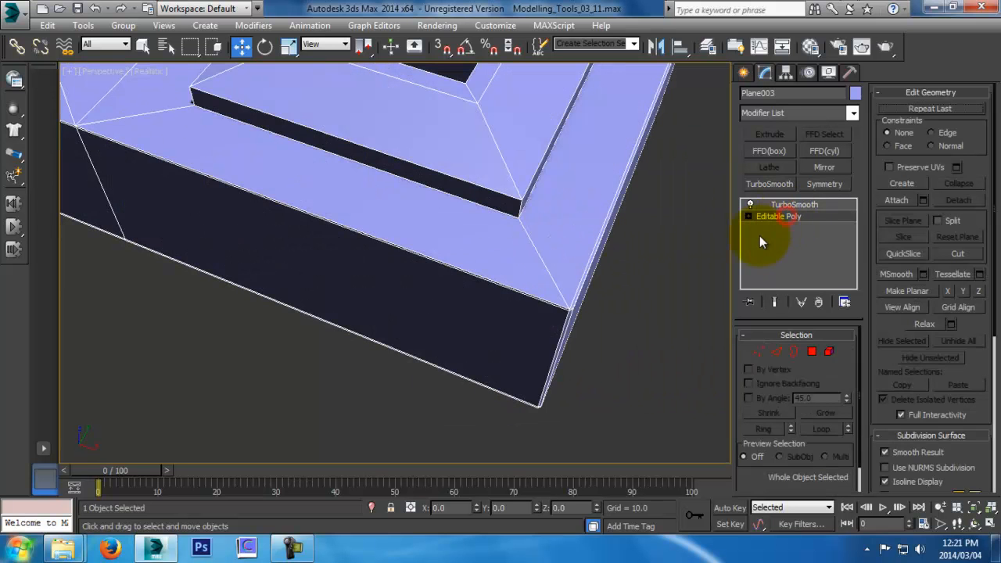
pyautogui.click(780, 351)
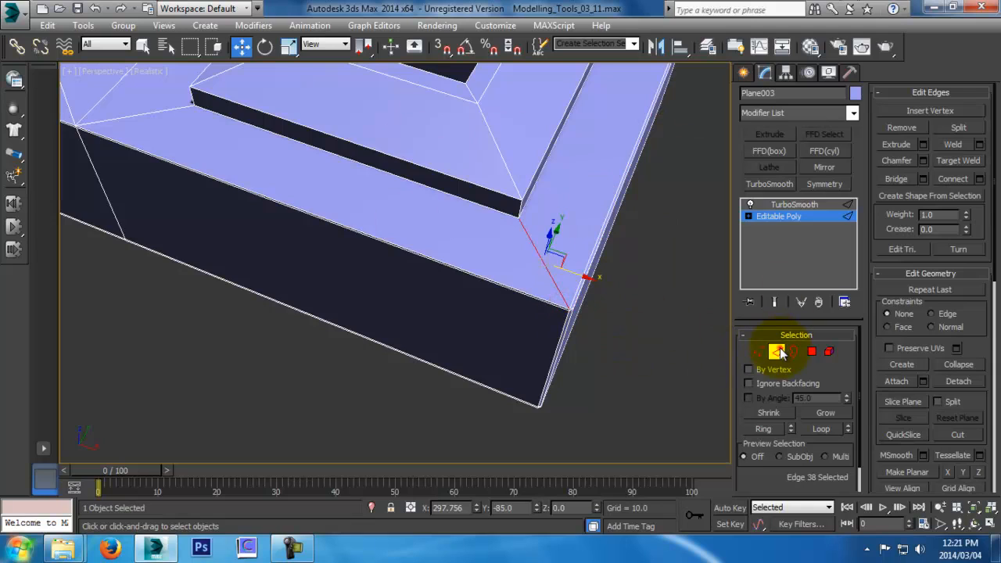
pyautogui.click(779, 352)
pyautogui.scroll(-5, 335, 295)
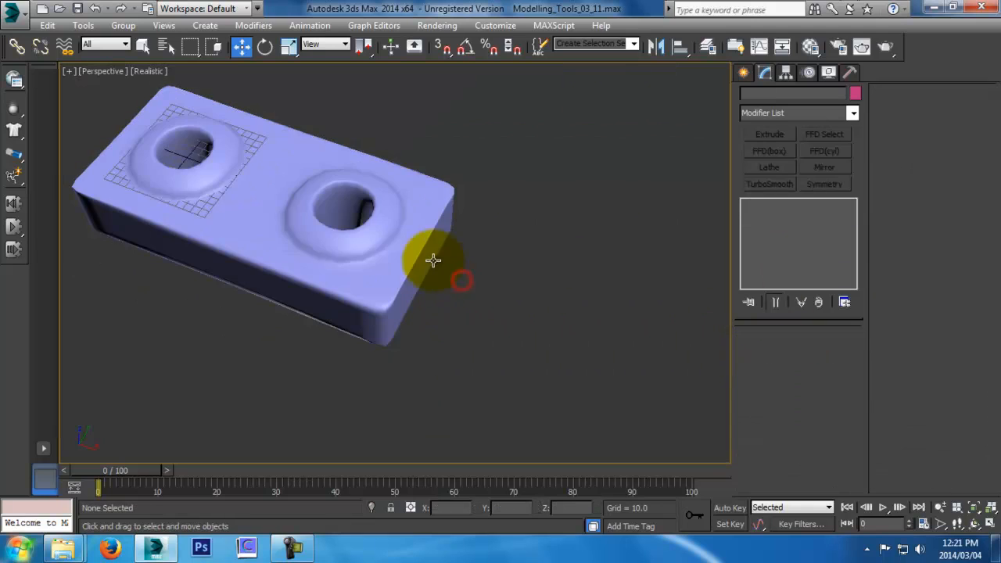
pyautogui.click(396, 250)
pyautogui.keyDown('alt'); pyautogui.moveTo(397, 250); pyautogui.dragTo(228, 287, button='middle'); pyautogui.keyUp('alt')
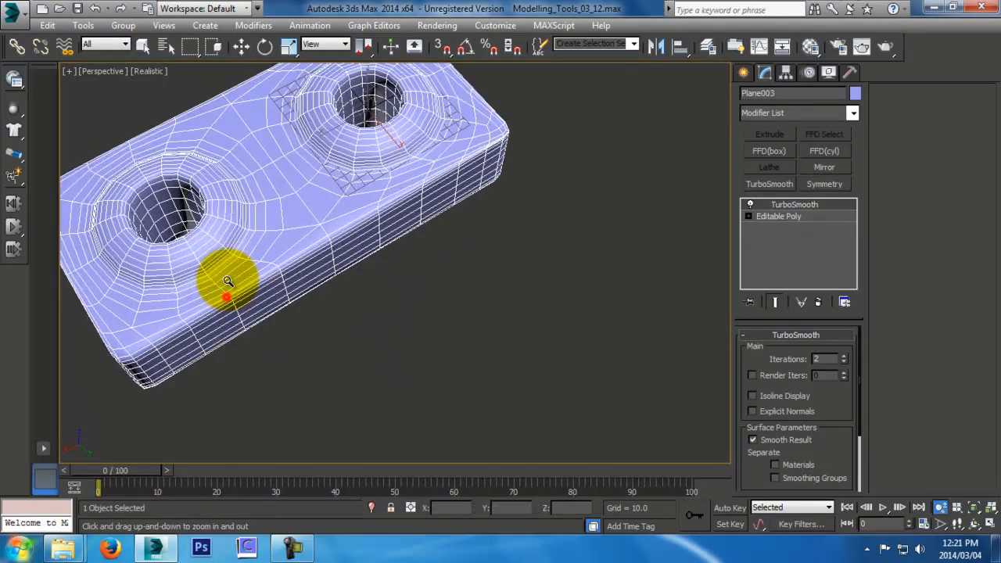
pyautogui.moveTo(228, 287); pyautogui.dragTo(228, 277)
pyautogui.moveTo(266, 301); pyautogui.dragTo(375, 338, button='middle')
pyautogui.moveTo(375, 336); pyautogui.dragTo(329, 262)
pyautogui.rightClick(290, 226)
pyautogui.keyDown('alt'); pyautogui.moveTo(290, 216); pyautogui.dragTo(425, 346, button='middle'); pyautogui.keyUp('alt')
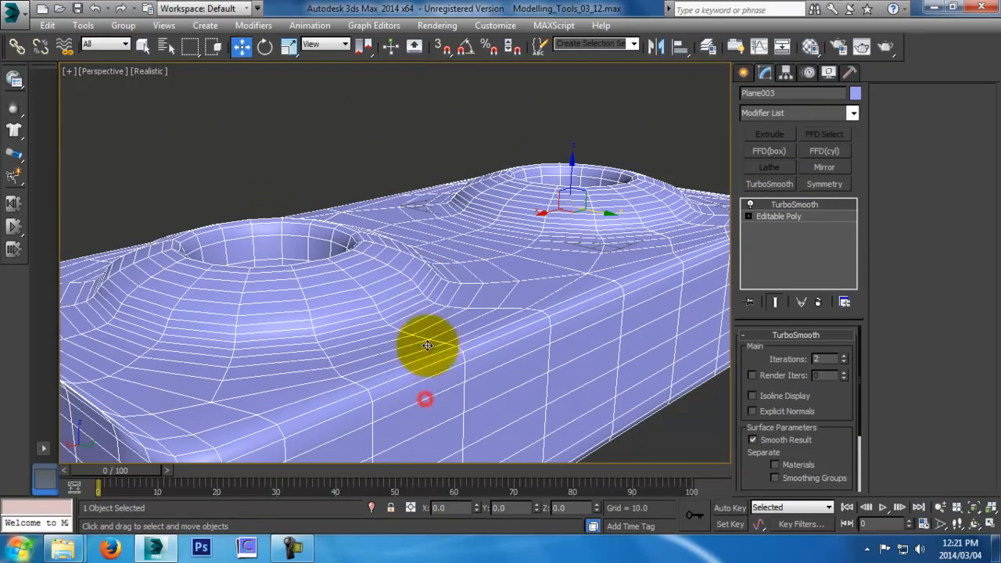
# Chamfer the edge loops around both hole openings by 0.544 with 2 segments
pyautogui.click(794, 216)
pyautogui.click(777, 352)
pyautogui.scroll(5, 365, 248)
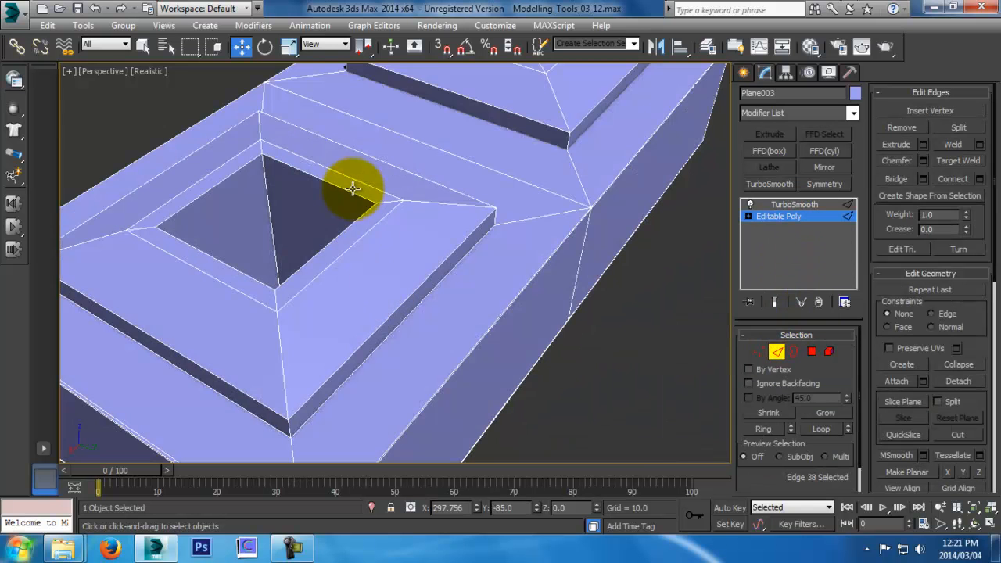
pyautogui.doubleClick(351, 194)
pyautogui.keyDown('alt'); pyautogui.moveTo(458, 179); pyautogui.dragTo(537, 190, button='middle'); pyautogui.keyUp('alt')
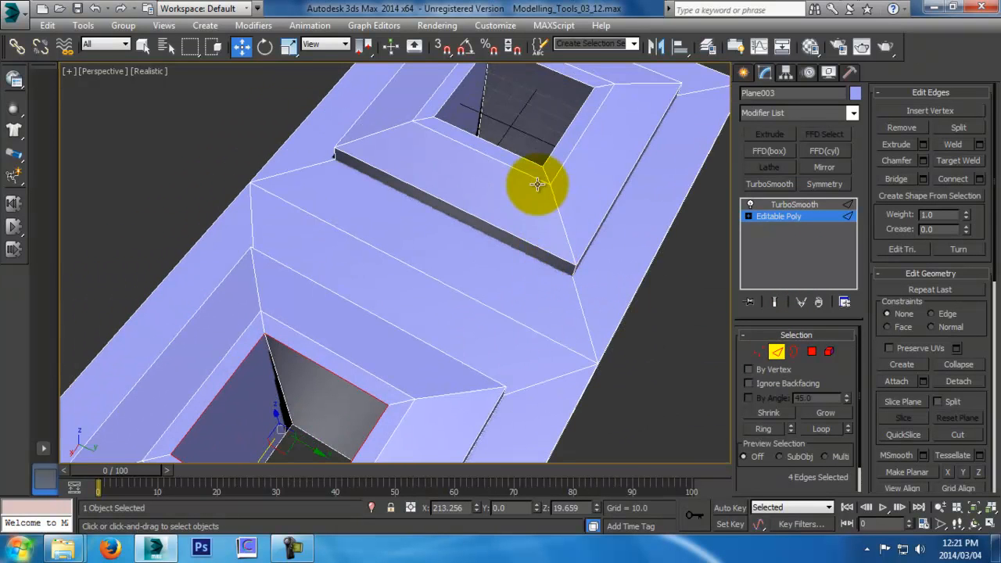
pyautogui.keyDown('ctrl'); pyautogui.doubleClick(536, 165); pyautogui.keyUp('ctrl')
pyautogui.keyDown('alt'); pyautogui.moveTo(536, 330); pyautogui.dragTo(500, 197, button='middle'); pyautogui.keyUp('alt')
pyautogui.click(899, 199)
pyautogui.click(922, 160)
pyautogui.keyDown('alt'); pyautogui.moveTo(536, 234); pyautogui.dragTo(296, 191, button='middle'); pyautogui.keyUp('alt')
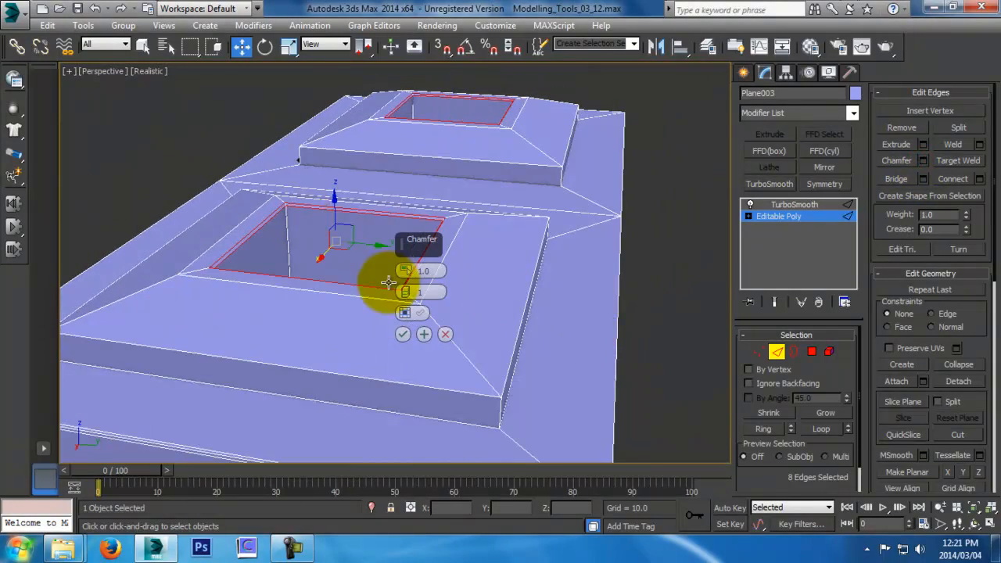
pyautogui.moveTo(404, 274); pyautogui.dragTo(403, 267)
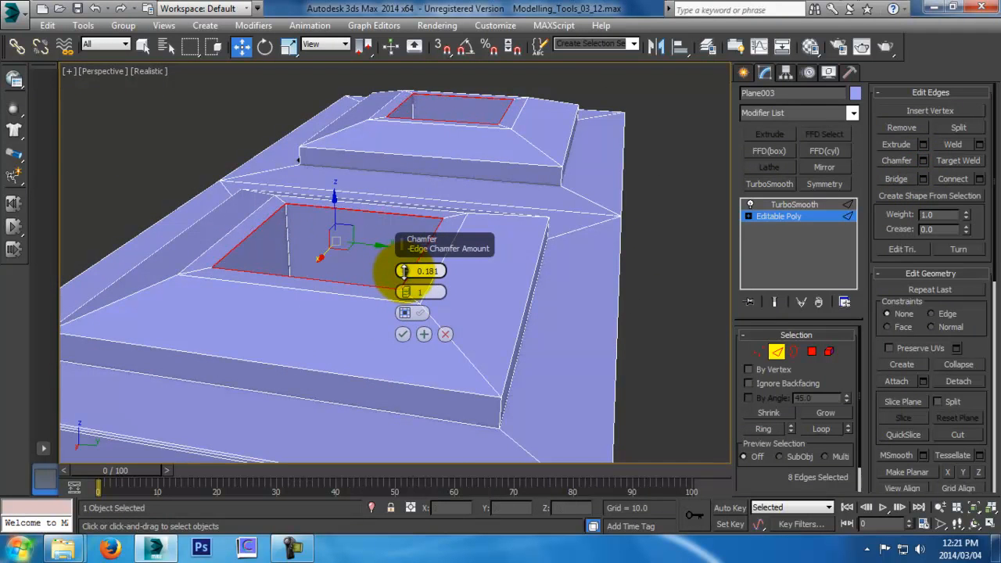
pyautogui.click(407, 290)
pyautogui.moveTo(283, 282); pyautogui.dragTo(376, 311, button='middle')
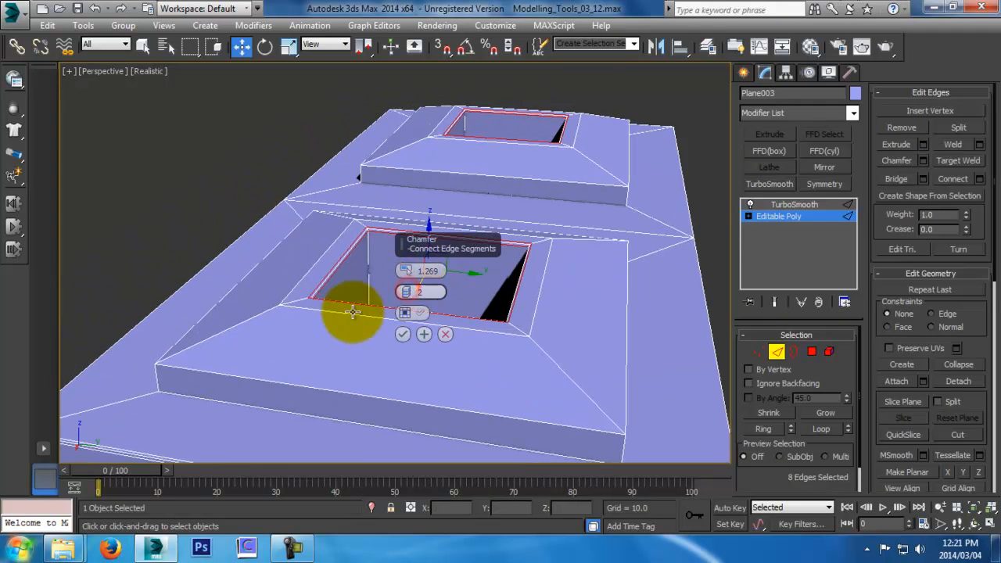
pyautogui.scroll(3, 329, 291)
pyautogui.moveTo(405, 268); pyautogui.dragTo(407, 278)
pyautogui.click(404, 334)
# Leave edge editing, set the TurboSmooth iterations to 3 and inspect the smoothed hole openings
pyautogui.hotkey('shift', 'z')
pyautogui.hotkey('alt', 'z')
pyautogui.moveTo(388, 311); pyautogui.dragTo(440, 411)
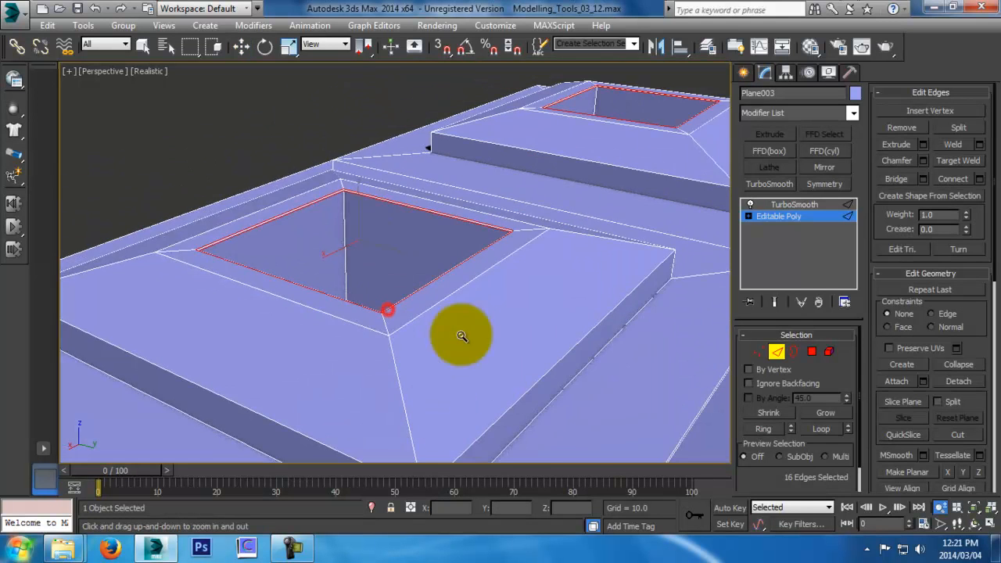
pyautogui.moveTo(473, 308); pyautogui.dragTo(508, 372)
pyautogui.click(777, 352)
pyautogui.click(696, 374)
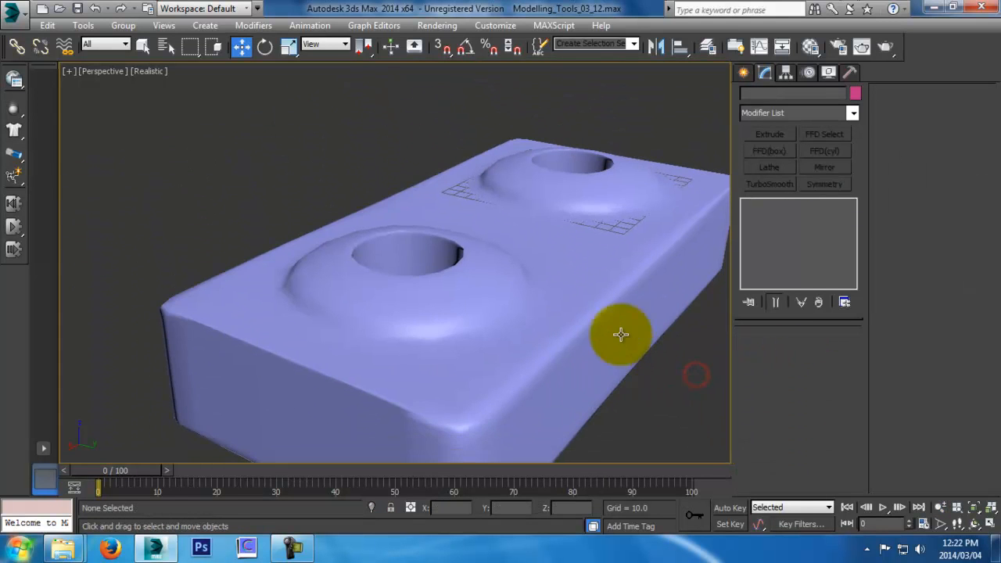
pyautogui.keyDown('alt'); pyautogui.moveTo(450, 266); pyautogui.dragTo(466, 340, button='middle'); pyautogui.keyUp('alt')
pyautogui.click(530, 290)
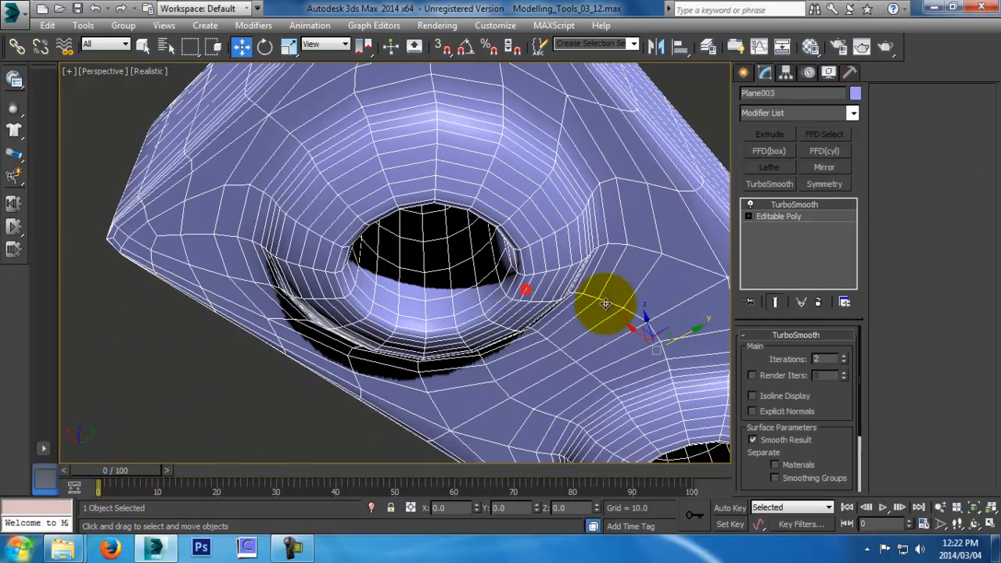
pyautogui.click(845, 356)
pyautogui.click(708, 123)
pyautogui.keyDown('alt'); pyautogui.moveTo(643, 167); pyautogui.dragTo(529, 226, button='middle'); pyautogui.keyUp('alt')
pyautogui.click(530, 226)
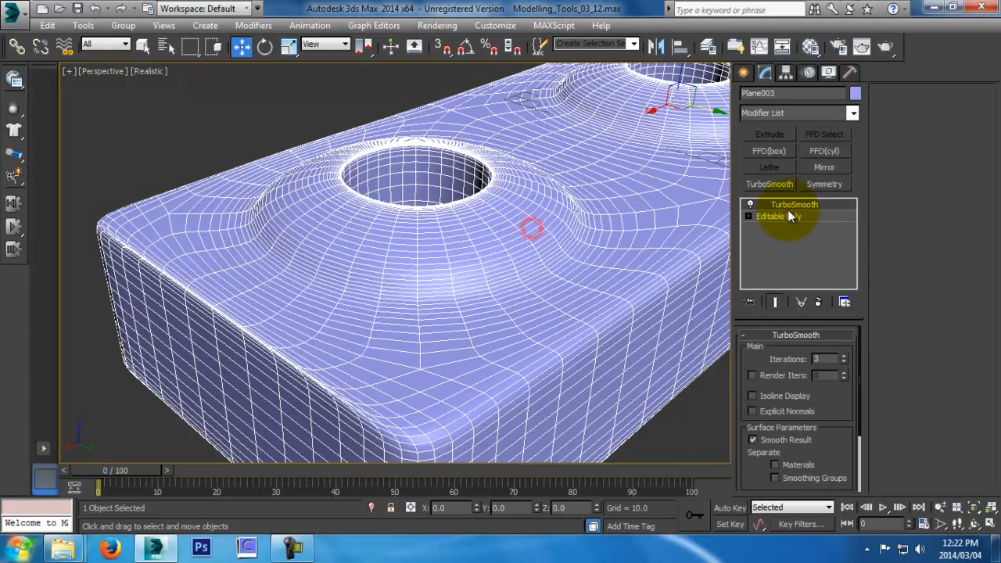
# Chamfer the nearer raised ring's inner rim, upper outer rim and base edge loops by 0.544 with 2 segments
pyautogui.click(789, 214)
pyautogui.click(776, 351)
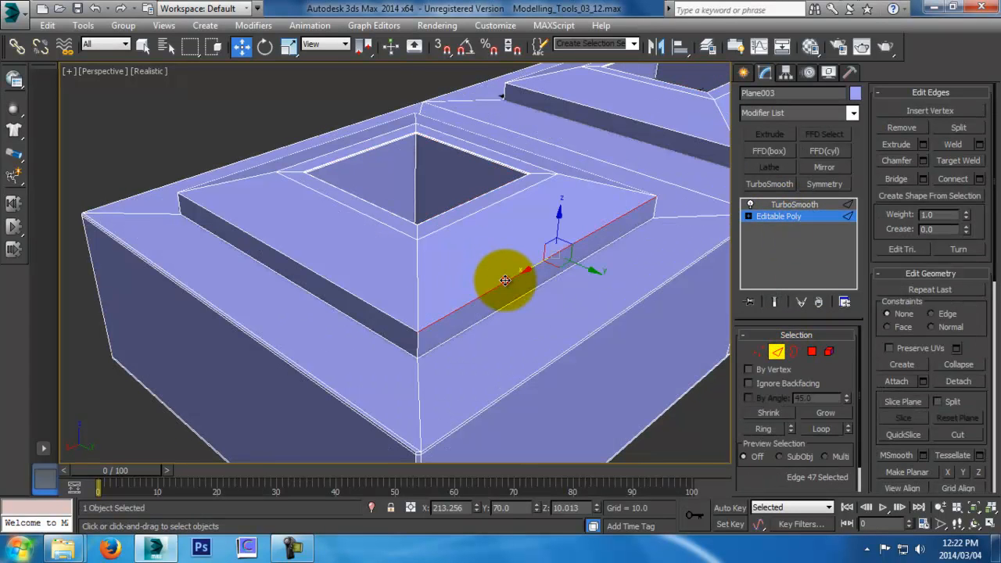
pyautogui.doubleClick(505, 280)
pyautogui.keyDown('alt'); pyautogui.moveTo(478, 233); pyautogui.dragTo(609, 231, button='middle'); pyautogui.keyUp('alt')
pyautogui.click(923, 160)
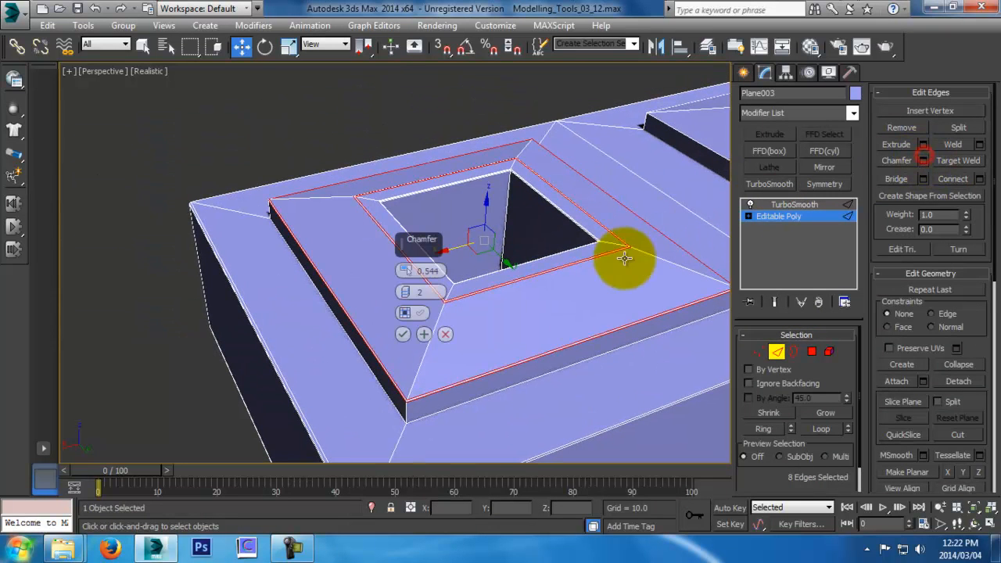
pyautogui.click(403, 333)
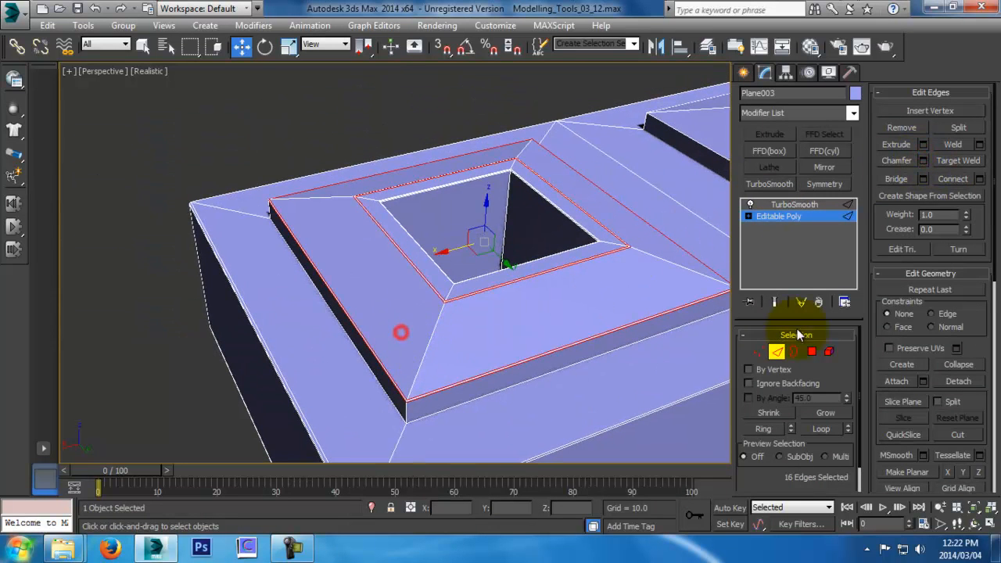
pyautogui.click(633, 345)
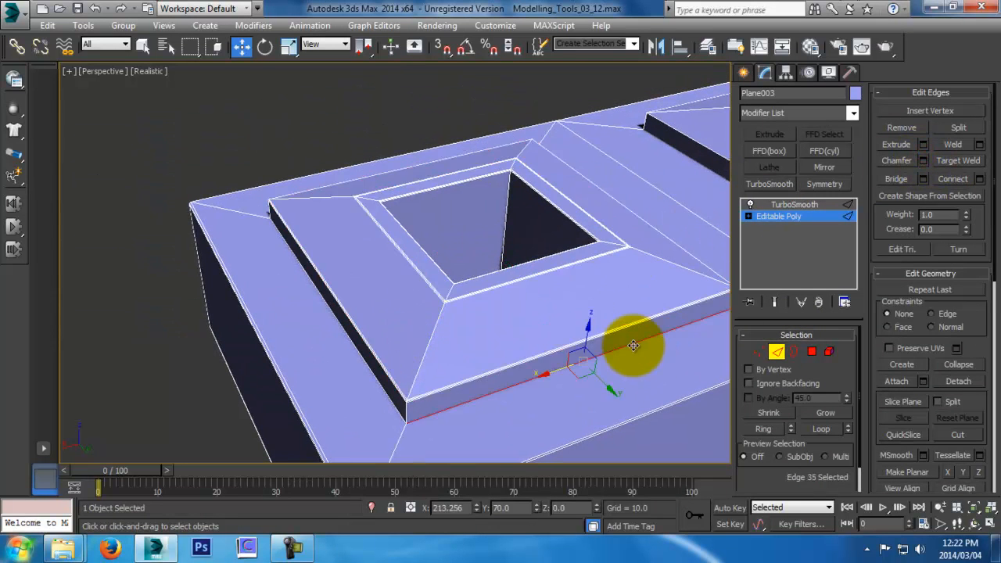
pyautogui.click(924, 161)
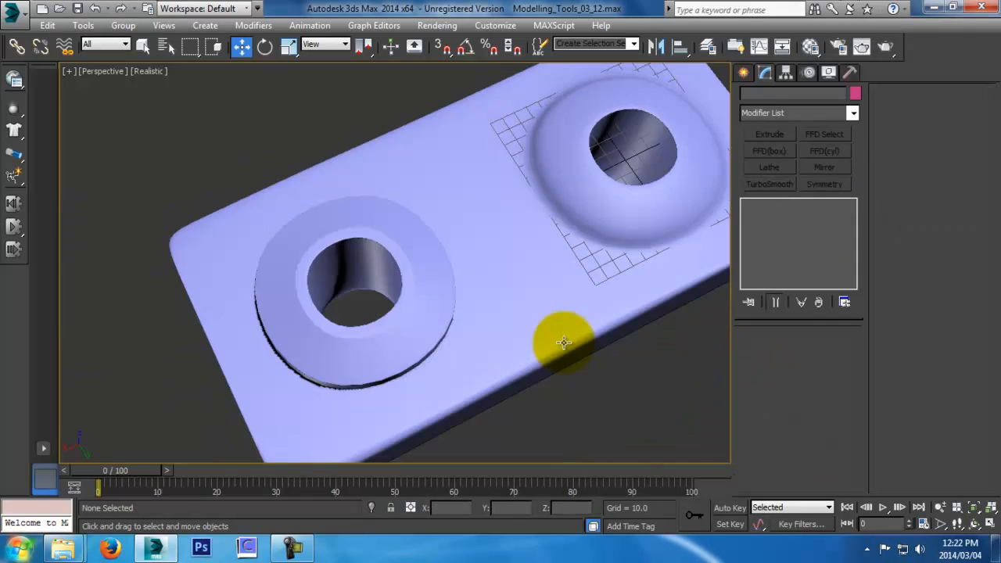
# Inspect the sharpened ring on the smoothed block and unhide all hidden objects
pyautogui.keyDown('alt'); pyautogui.moveTo(563, 342); pyautogui.dragTo(507, 279, button='middle'); pyautogui.keyUp('alt')
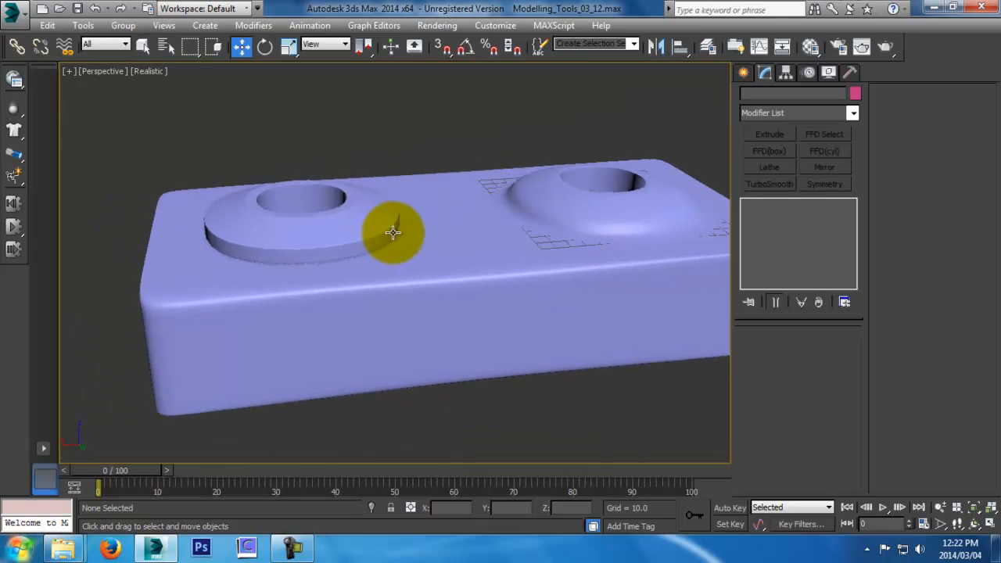
pyautogui.click(347, 223)
pyautogui.scroll(6, 380, 241)
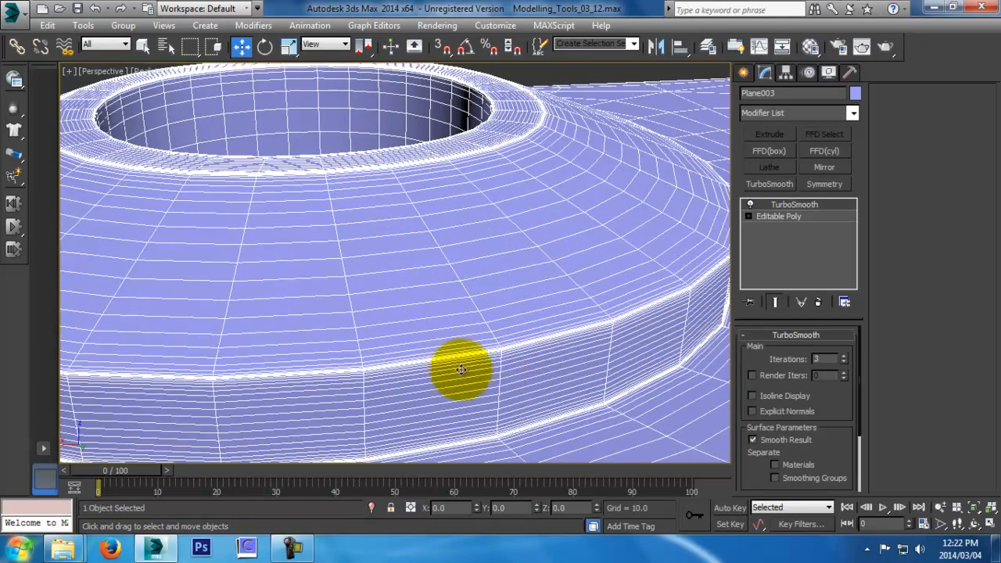
pyautogui.scroll(-8, 357, 362)
pyautogui.click(364, 242)
pyautogui.keyDown('alt'); pyautogui.moveTo(364, 242); pyautogui.dragTo(424, 319, button='middle'); pyautogui.keyUp('alt')
pyautogui.rightClick(626, 323)
pyautogui.click(635, 260)
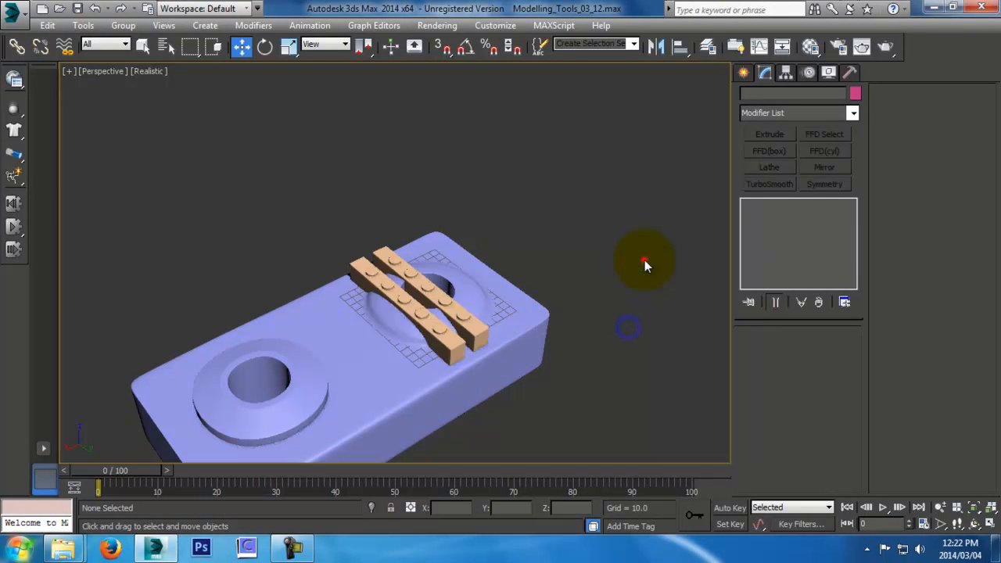
# Scale the two-hole block down and move it beside the studded bars to about X -221.761, Z 33.477
pyautogui.click(486, 329)
pyautogui.press('r')
pyautogui.moveTo(425, 305); pyautogui.dragTo(436, 442)
pyautogui.press('w')
pyautogui.moveTo(394, 322); pyautogui.dragTo(541, 252)
pyautogui.press('f')
pyautogui.scroll(-3, 538, 255)
pyautogui.moveTo(235, 254); pyautogui.dragTo(490, 293, button='middle')
pyautogui.moveTo(432, 240); pyautogui.dragTo(432, 209)
pyautogui.press('p')
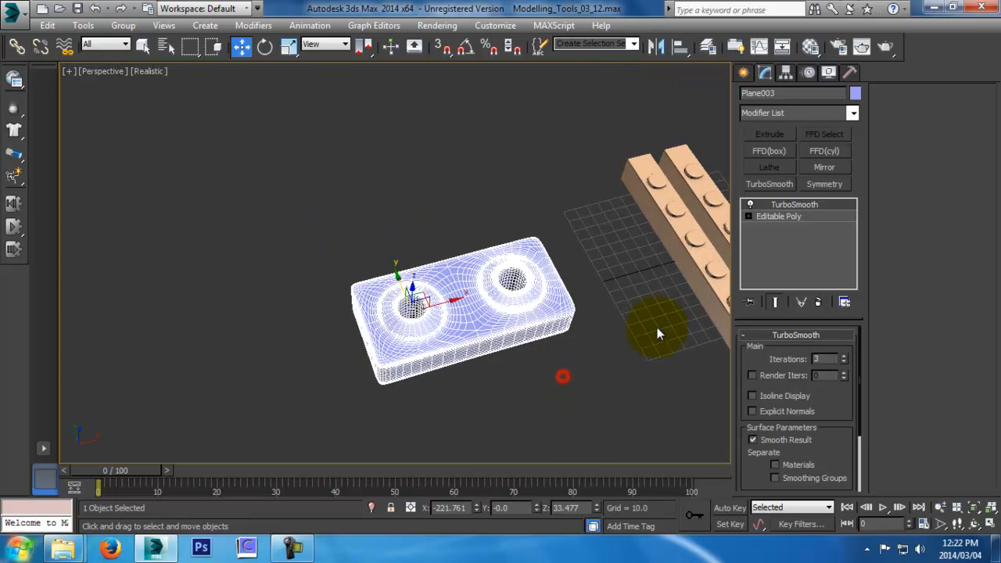
pyautogui.click(657, 327)
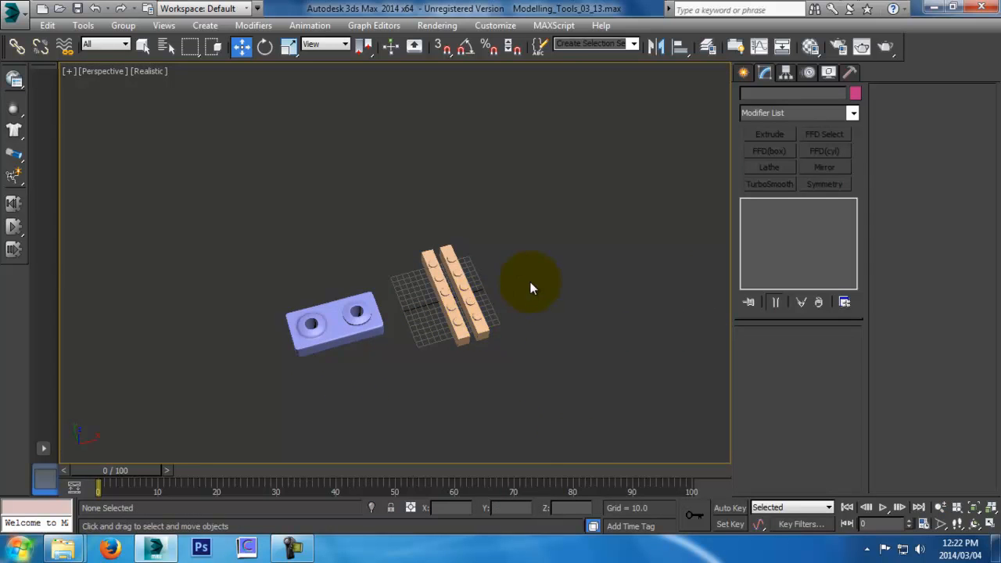
# Hide the block and both studded bars, and open the creation options for standard primitives
pyautogui.click(501, 305)
pyautogui.rightClick(532, 275)
pyautogui.click(554, 223)
pyautogui.click(745, 73)
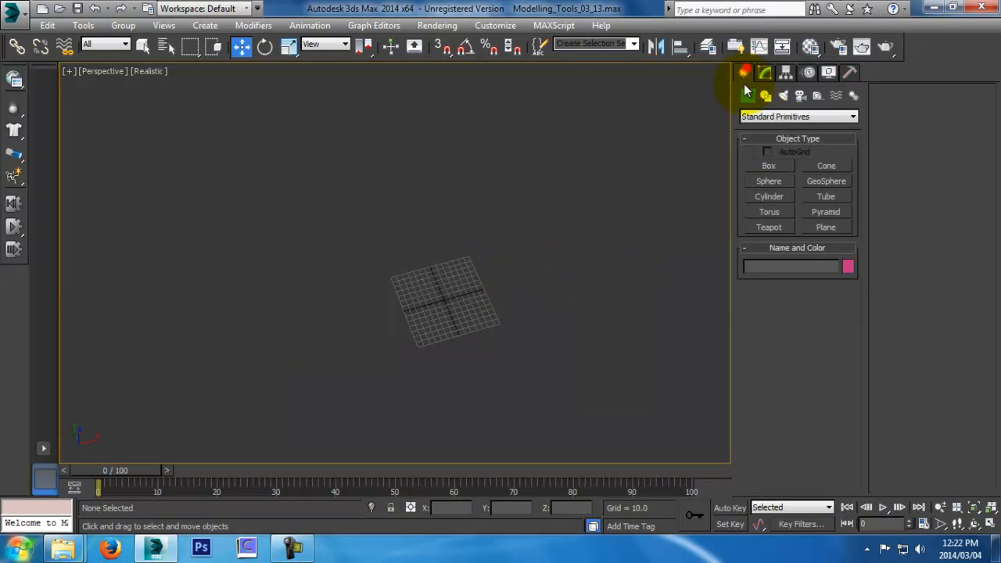
# Create a plane about 144.5 long and 144.7 wide, covering the grid
pyautogui.click(824, 227)
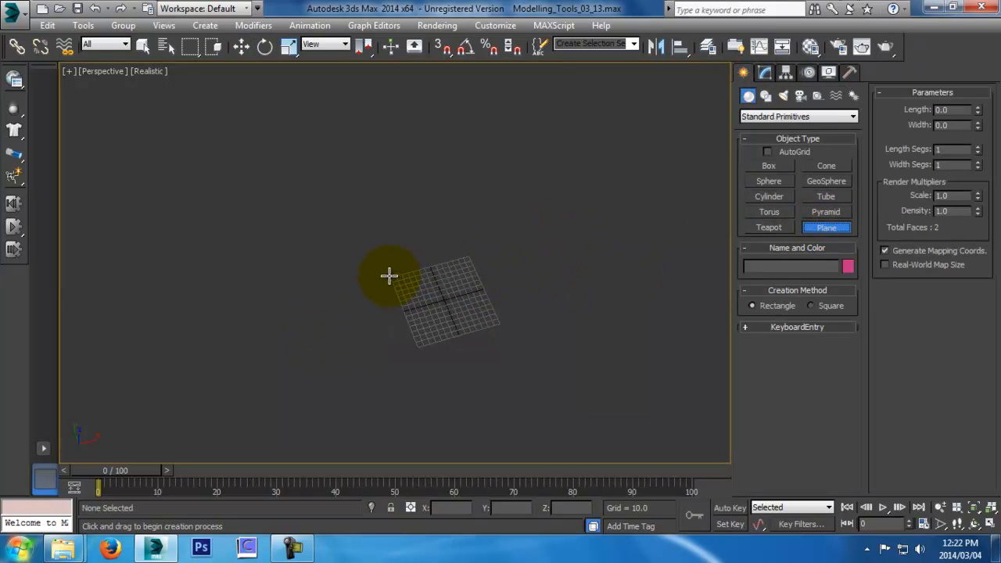
pyautogui.moveTo(389, 275); pyautogui.dragTo(493, 328)
pyautogui.rightClick(502, 323)
pyautogui.press('t')
pyautogui.scroll(-2, 558, 324)
pyautogui.press('p')
pyautogui.moveTo(560, 323)
pyautogui.keyDown('alt'); pyautogui.mouseDown(button='middle')
pyautogui.moveTo(532, 306)
pyautogui.moveTo(558, 264)
pyautogui.moveTo(545, 323)
pyautogui.mouseUp(button='middle'); pyautogui.keyUp('alt')
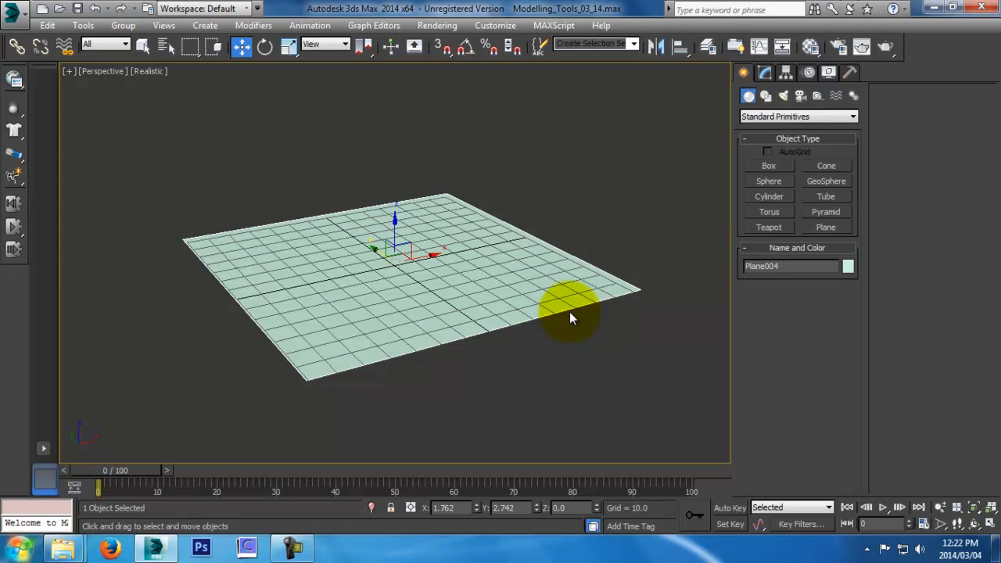
# Centre the plane at X 0, Y 0, convert it to an editable poly and enter edge editing
pyautogui.click(764, 73)
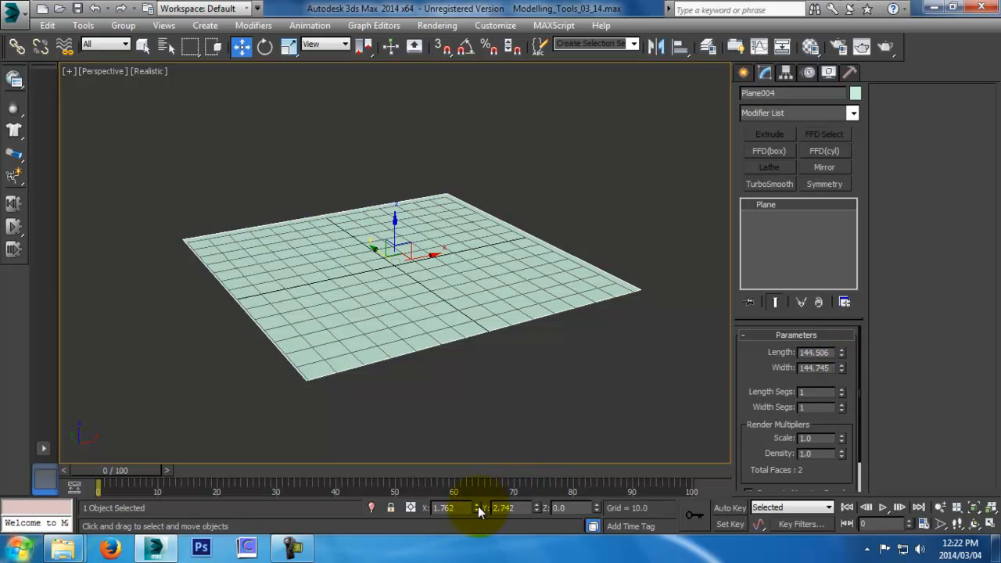
pyautogui.rightClick(505, 290)
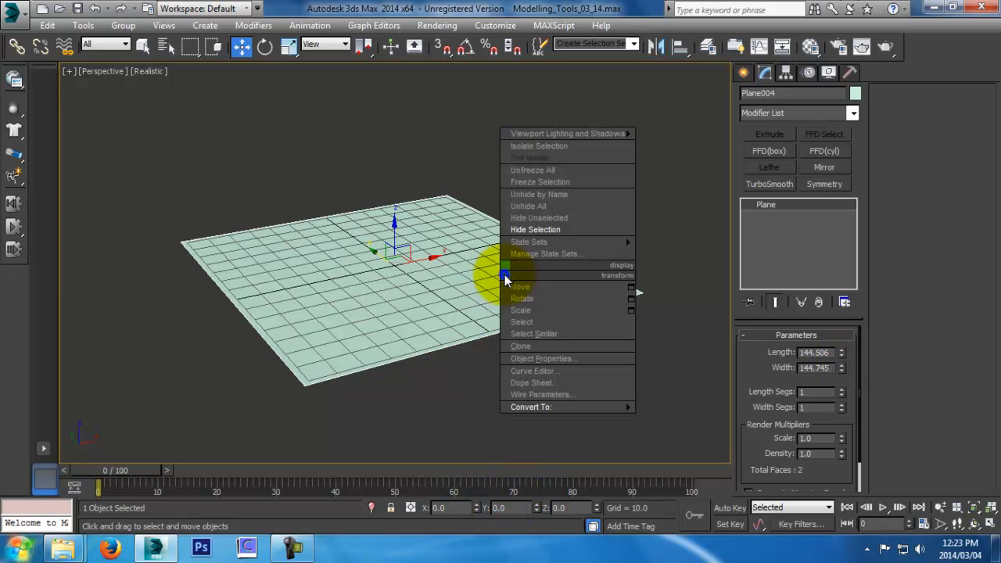
pyautogui.moveTo(555, 408)
pyautogui.click(727, 422)
pyautogui.keyDown('alt'); pyautogui.moveTo(726, 420); pyautogui.dragTo(748, 356, button='middle'); pyautogui.keyUp('alt')
pyautogui.click(777, 352)
pyautogui.scroll(-4, 482, 337)
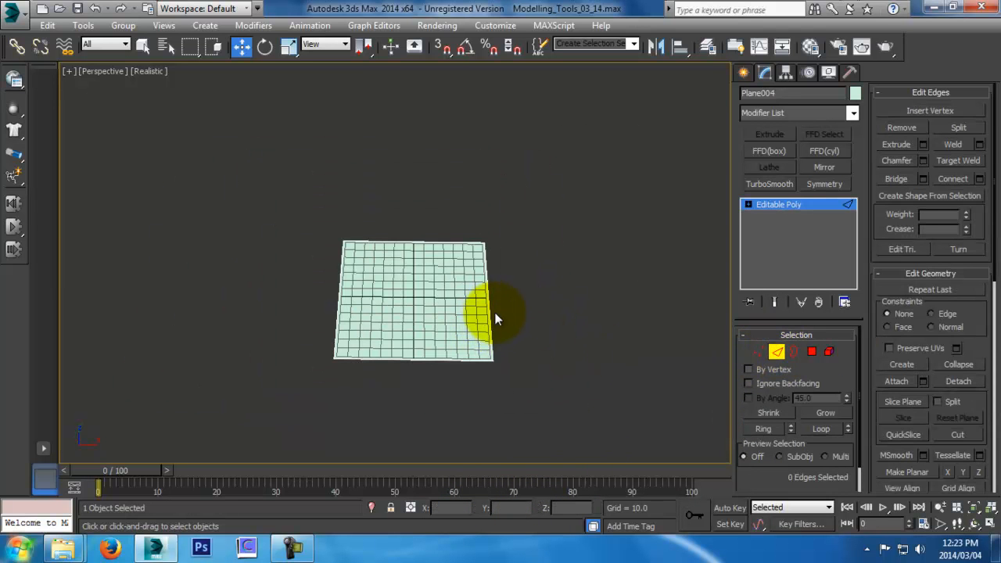
# Extend the plane with copied edges: one polygon along positive X, two along positive Y, and two back along negative X
pyautogui.press('F4')
pyautogui.keyDown('shift'); pyautogui.moveTo(529, 301); pyautogui.dragTo(663, 301); pyautogui.keyUp('shift')
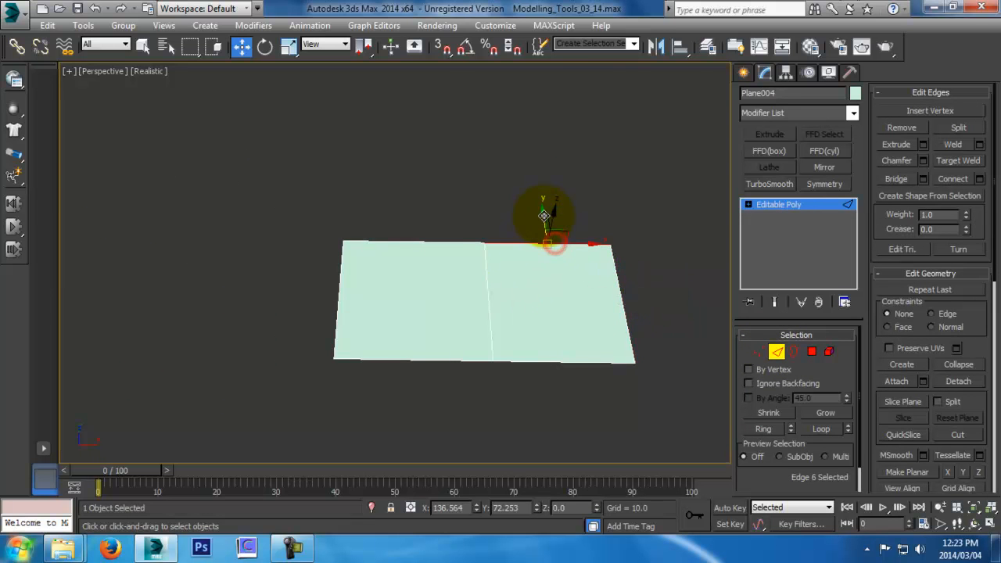
pyautogui.keyDown('shift'); pyautogui.moveTo(542, 218); pyautogui.dragTo(529, 79); pyautogui.keyUp('shift')
pyautogui.moveTo(571, 99); pyautogui.dragTo(570, 146, button='middle')
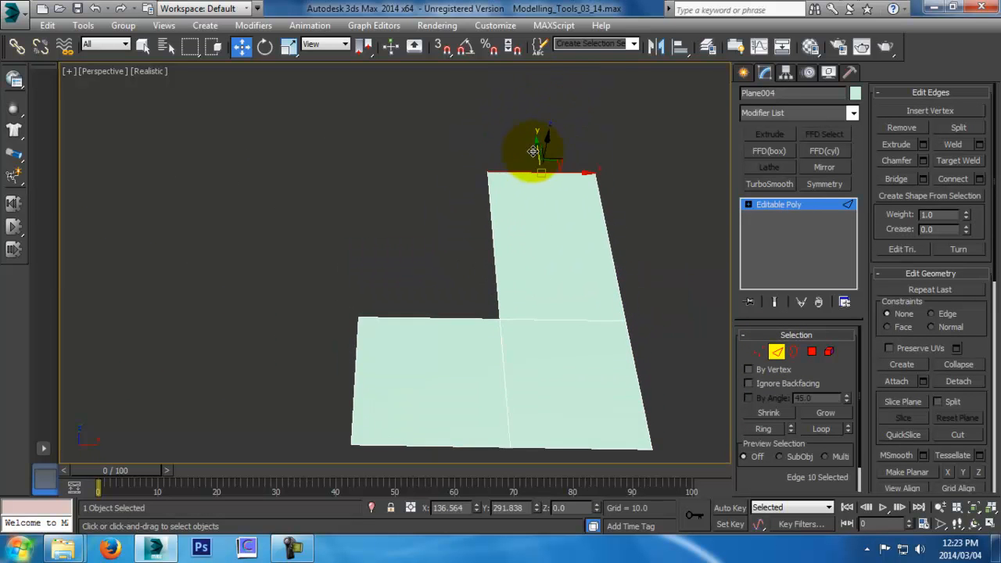
pyautogui.keyDown('shift'); pyautogui.moveTo(538, 125); pyautogui.dragTo(251, 141); pyautogui.keyUp('shift')
# Extend the last polygon's near edge along negative Y as a slope up to Z 62.296, followed by two level raised polygons
pyautogui.click(275, 168)
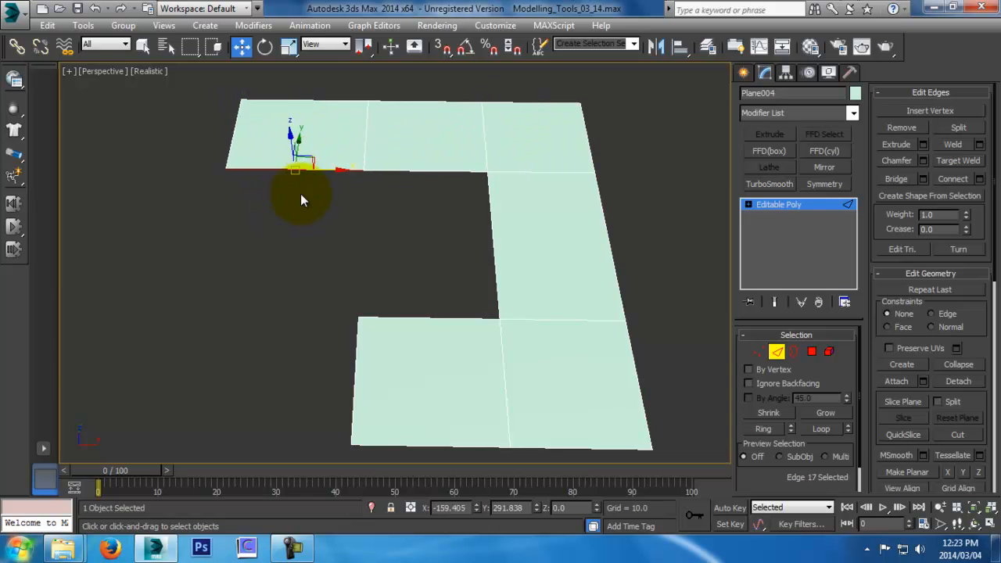
pyautogui.keyDown('alt'); pyautogui.moveTo(290, 182); pyautogui.dragTo(229, 154, button='middle'); pyautogui.keyUp('alt')
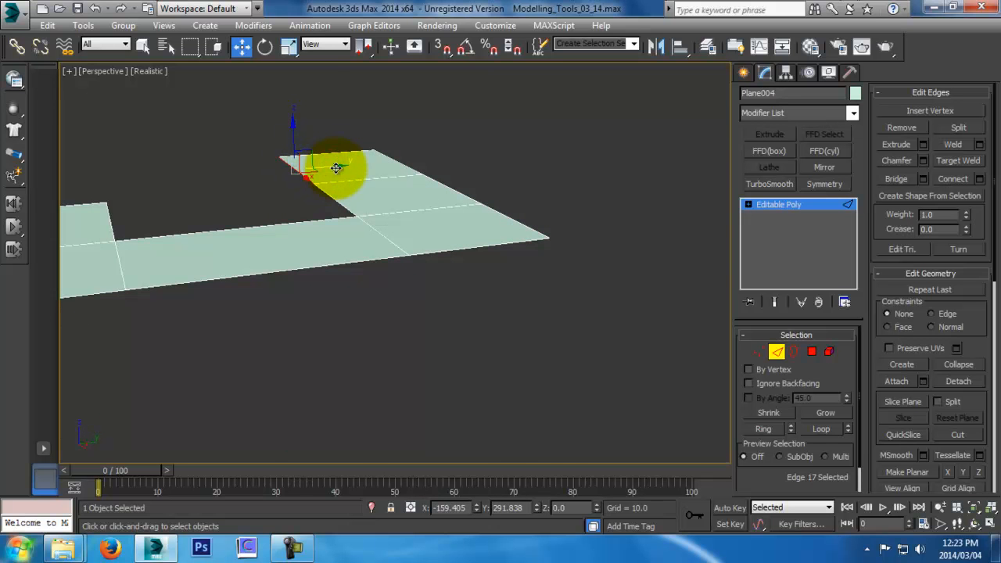
pyautogui.keyDown('shift'); pyautogui.moveTo(335, 169); pyautogui.dragTo(254, 166); pyautogui.keyUp('shift')
pyautogui.moveTo(219, 136); pyautogui.dragTo(218, 88)
pyautogui.keyDown('alt'); pyautogui.moveTo(208, 90); pyautogui.dragTo(316, 198, button='middle'); pyautogui.keyUp('alt')
pyautogui.keyDown('shift'); pyautogui.moveTo(379, 106); pyautogui.dragTo(290, 114); pyautogui.keyUp('shift')
pyautogui.keyDown('alt'); pyautogui.moveTo(291, 115); pyautogui.dragTo(333, 233, button='middle'); pyautogui.keyUp('alt')
pyautogui.moveTo(261, 150); pyautogui.dragTo(173, 191)
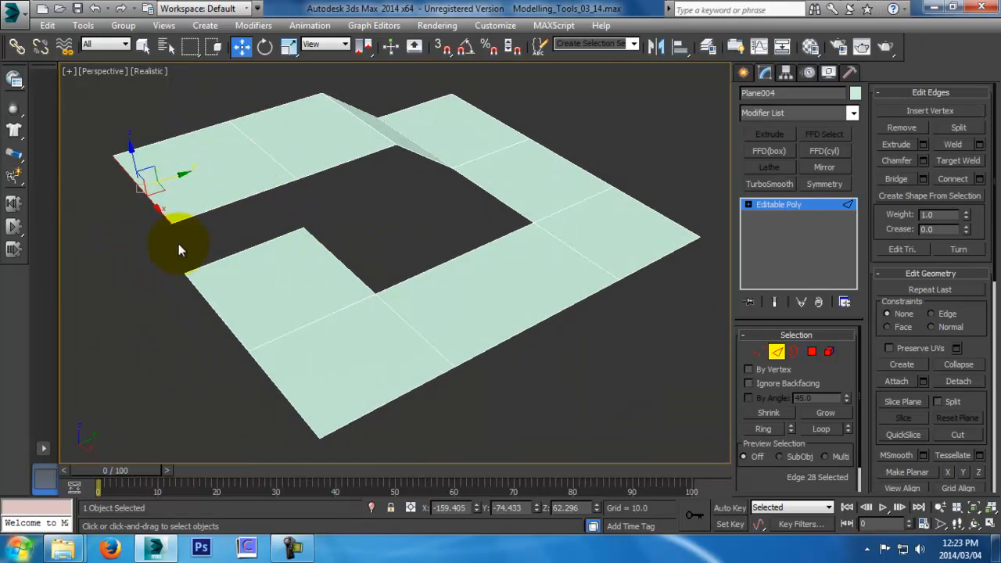
# Bridge the end raised polygon's side edge to the facing edge of the original plane, forming a vertical wall
pyautogui.keyDown('alt'); pyautogui.moveTo(172, 191); pyautogui.dragTo(231, 210, button='middle'); pyautogui.keyUp('alt')
pyautogui.click(234, 194)
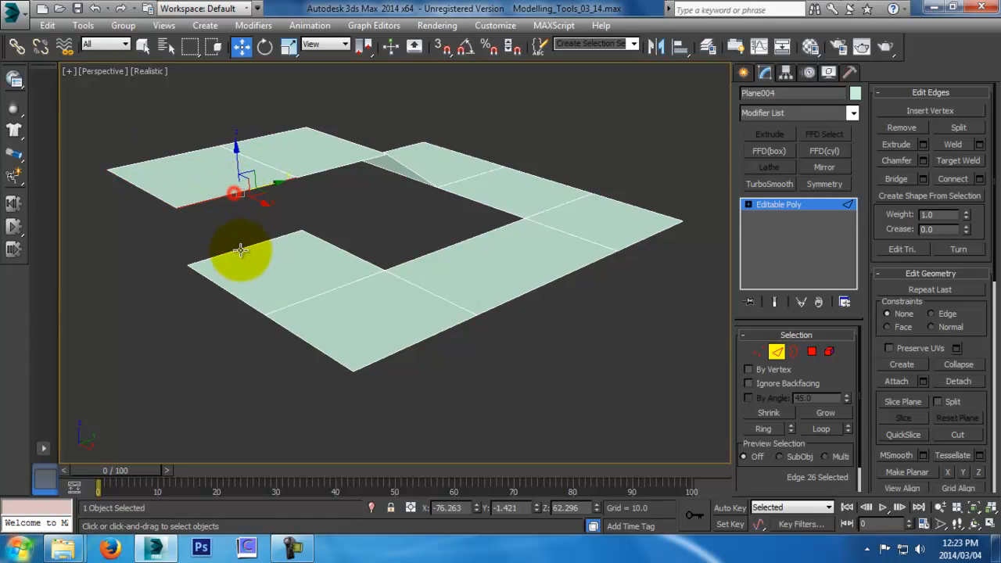
pyautogui.click(900, 182)
pyautogui.keyDown('alt'); pyautogui.moveTo(399, 174); pyautogui.dragTo(329, 237, button='middle'); pyautogui.keyUp('alt')
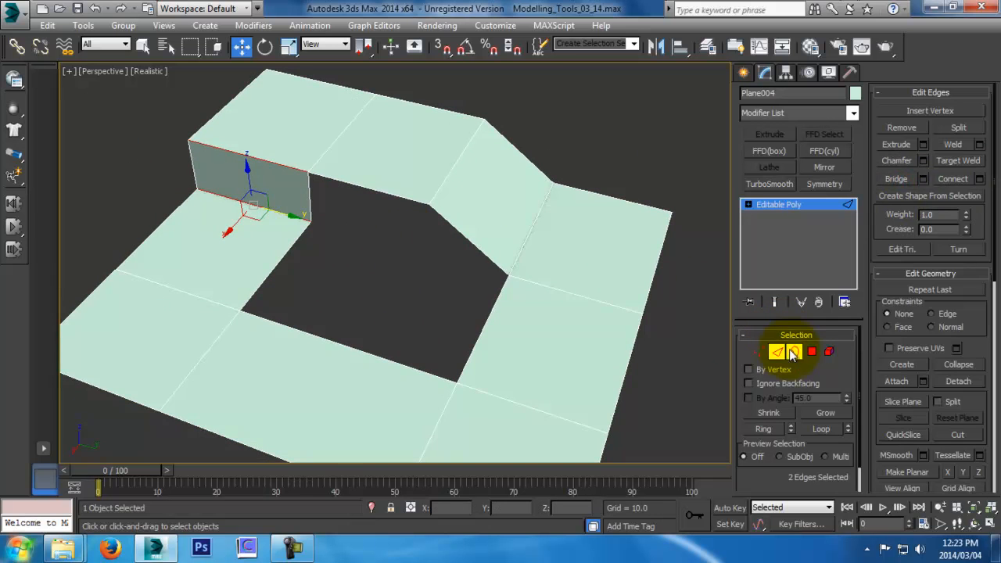
# Cap the open border around the hole in the middle of the surface and leave border editing
pyautogui.click(792, 352)
pyautogui.click(505, 286)
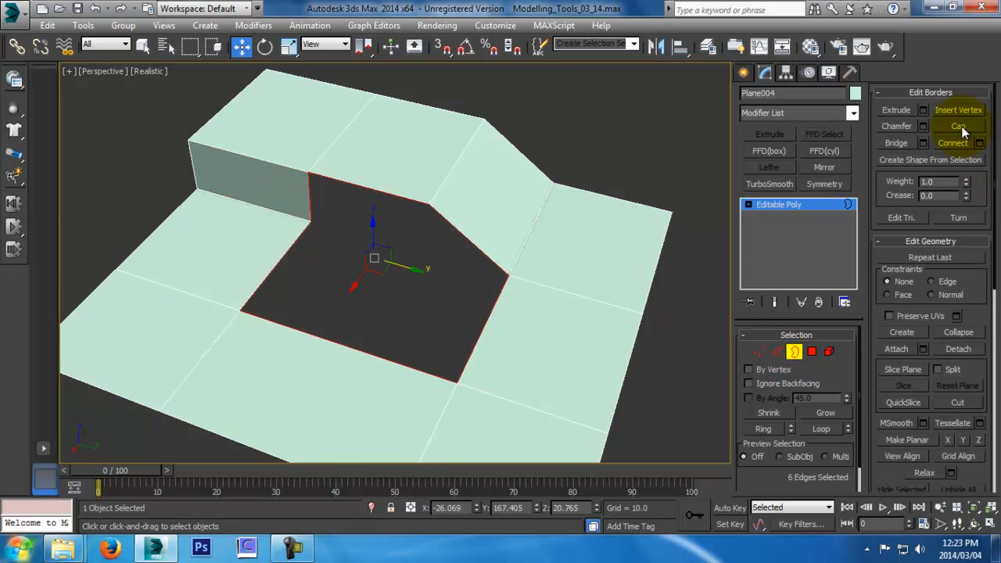
pyautogui.click(959, 126)
pyautogui.keyDown('alt'); pyautogui.moveTo(323, 339); pyautogui.dragTo(483, 281, button='middle'); pyautogui.keyUp('alt')
pyautogui.click(794, 352)
# Apply TurboSmooth to the surface, inspect it, and switch the modifier's effect off
pyautogui.click(769, 184)
pyautogui.keyDown('alt'); pyautogui.moveTo(508, 234); pyautogui.dragTo(485, 207, button='middle'); pyautogui.keyUp('alt')
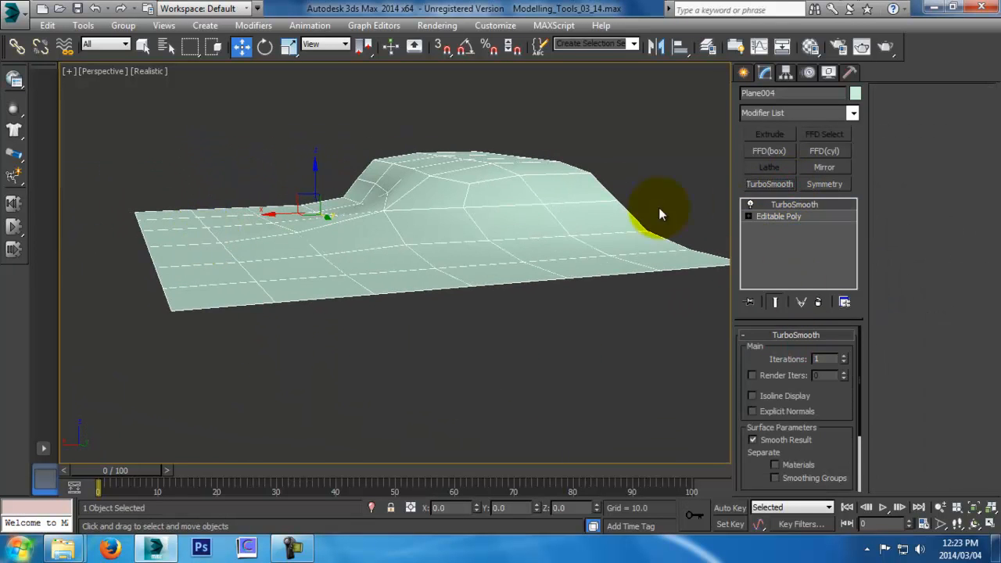
pyautogui.click(750, 205)
pyautogui.keyDown('alt'); pyautogui.moveTo(272, 280); pyautogui.dragTo(273, 196, button='middle'); pyautogui.keyUp('alt')
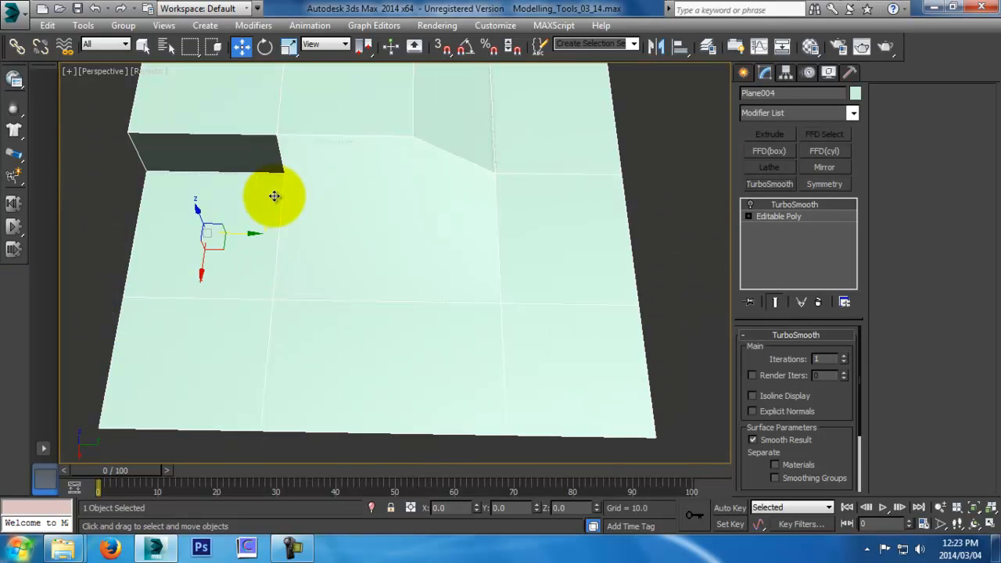
# Connect the cap polygon's two ground-level vertices at the wall and slope bases, splitting it into floor and wall faces
pyautogui.click(797, 219)
pyautogui.click(757, 351)
pyautogui.keyDown('alt'); pyautogui.moveTo(547, 258); pyautogui.dragTo(377, 201, button='middle'); pyautogui.keyUp('alt')
pyautogui.scroll(4, 449, 256)
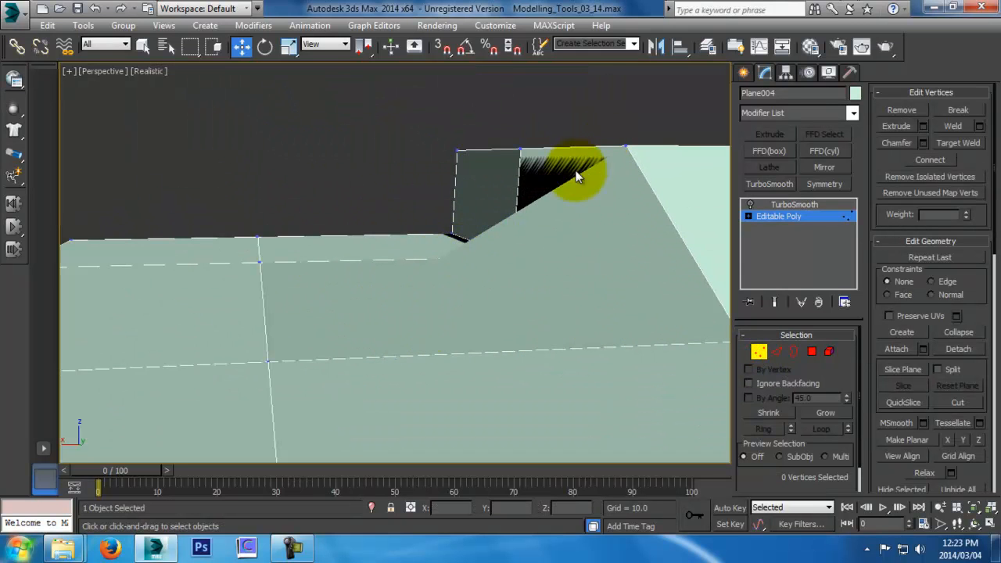
pyautogui.keyDown('alt'); pyautogui.moveTo(358, 312); pyautogui.dragTo(648, 223, button='middle'); pyautogui.keyUp('alt')
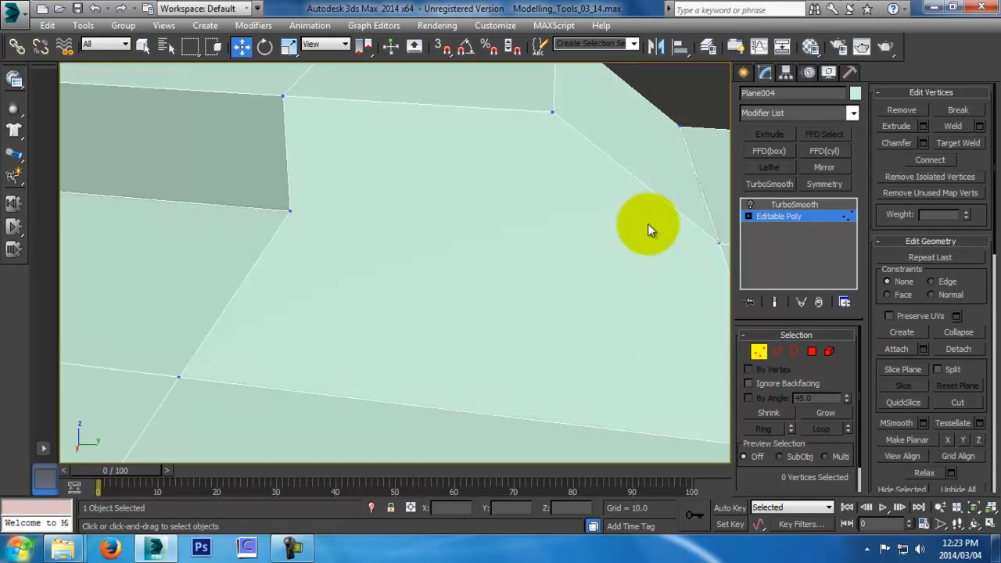
pyautogui.keyDown('alt'); pyautogui.moveTo(694, 247); pyautogui.dragTo(657, 277, button='middle'); pyautogui.keyUp('alt')
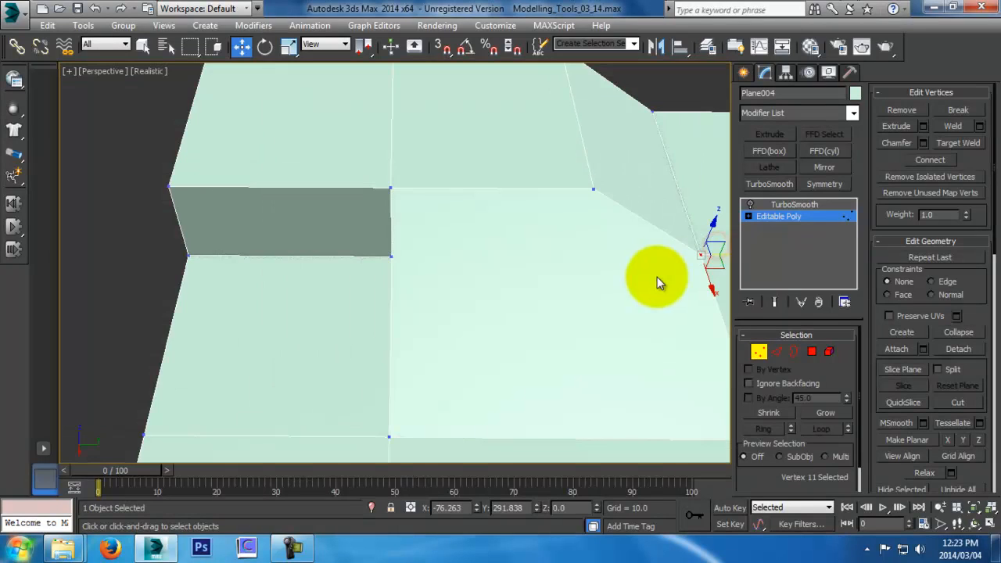
pyautogui.keyDown('ctrl'); pyautogui.click(390, 255); pyautogui.keyUp('ctrl')
pyautogui.keyDown('alt'); pyautogui.moveTo(390, 255); pyautogui.dragTo(336, 217, button='middle'); pyautogui.keyUp('alt')
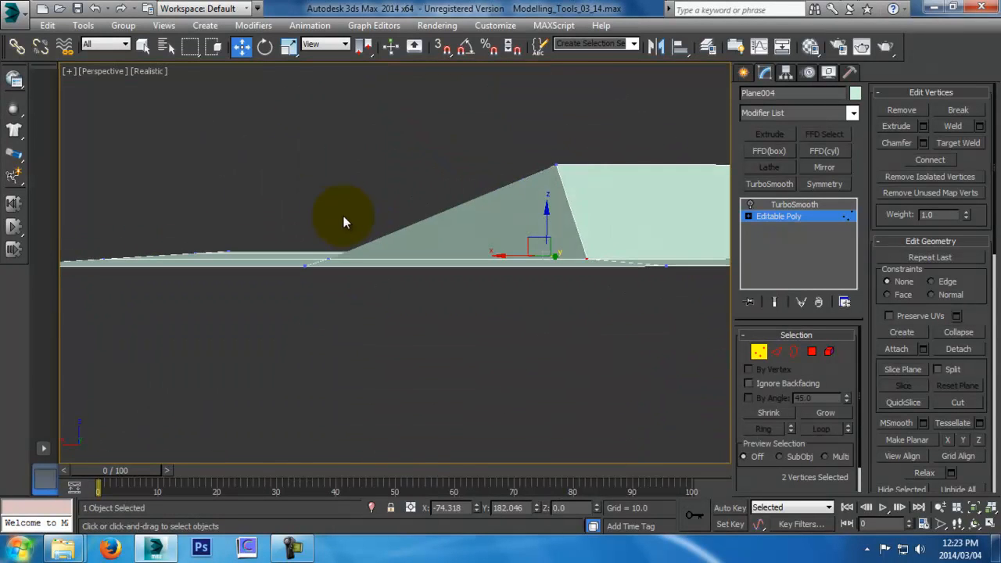
pyautogui.click(930, 160)
pyautogui.keyDown('alt'); pyautogui.moveTo(594, 199); pyautogui.dragTo(596, 331, button='middle'); pyautogui.keyUp('alt')
pyautogui.press('w')
pyautogui.click(760, 352)
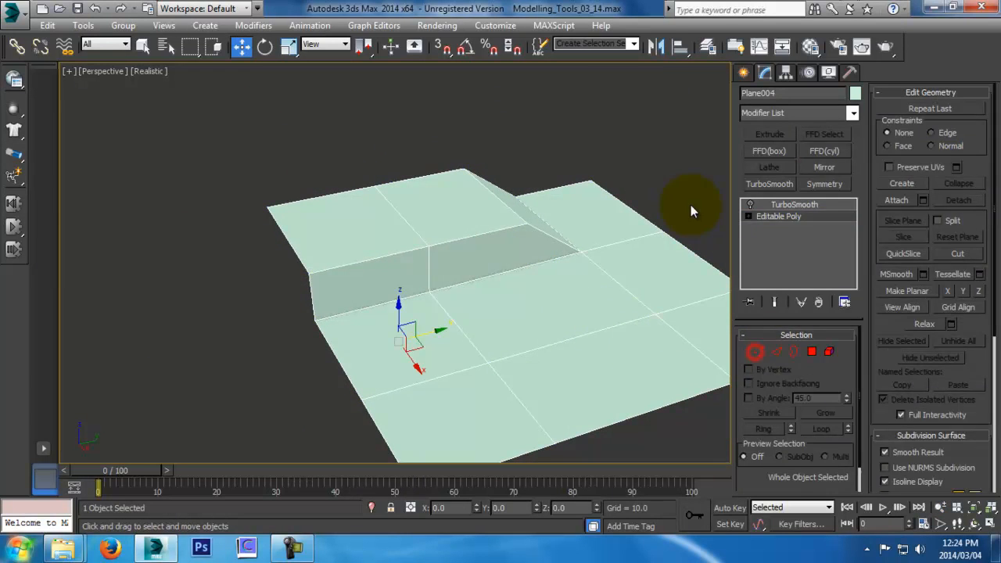
# Switch TurboSmooth back on and inspect the smoothed surface
pyautogui.click(691, 206)
pyautogui.click(655, 317)
pyautogui.click(749, 204)
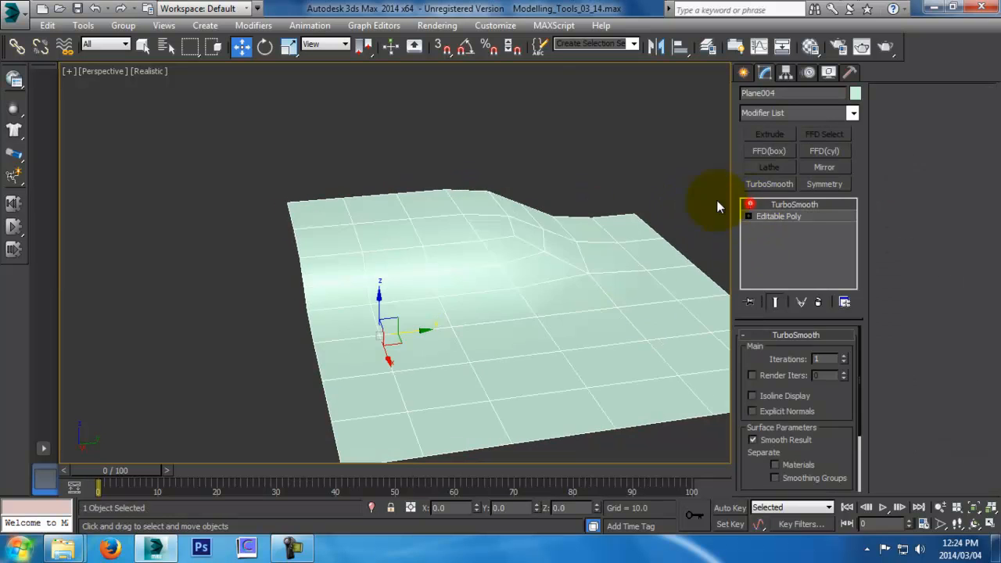
pyautogui.click(649, 195)
pyautogui.keyDown('alt'); pyautogui.moveTo(620, 273); pyautogui.dragTo(430, 325, button='middle'); pyautogui.keyUp('alt')
pyautogui.click(505, 264)
# Select the five ground-level polygons forming an L along two outer sides of the surface
pyautogui.click(827, 217)
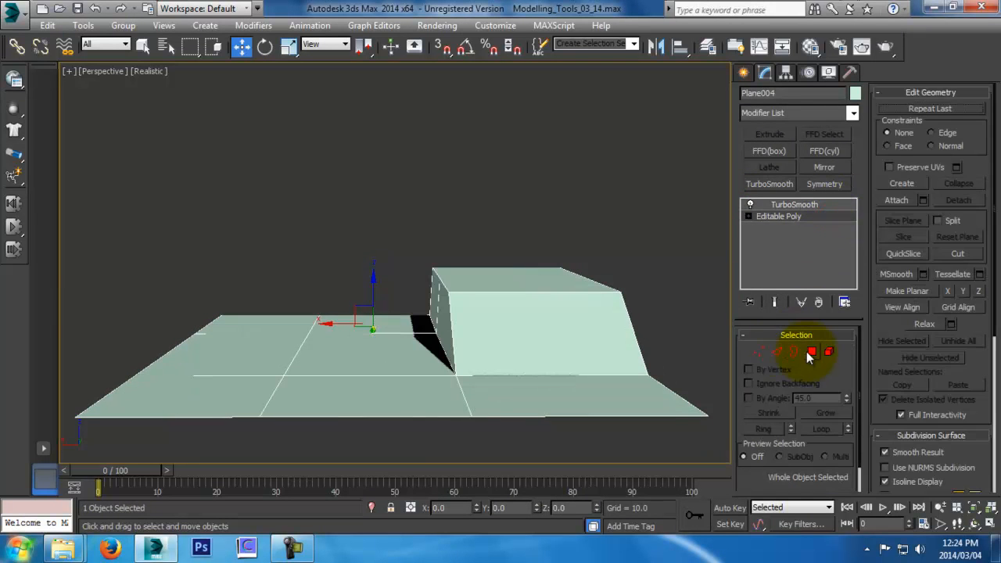
pyautogui.click(812, 352)
pyautogui.keyDown('alt'); pyautogui.moveTo(500, 308); pyautogui.dragTo(524, 273, button='middle'); pyautogui.keyUp('alt')
pyautogui.click(594, 279)
pyautogui.keyDown('ctrl'); pyautogui.click(492, 306); pyautogui.keyUp('ctrl')
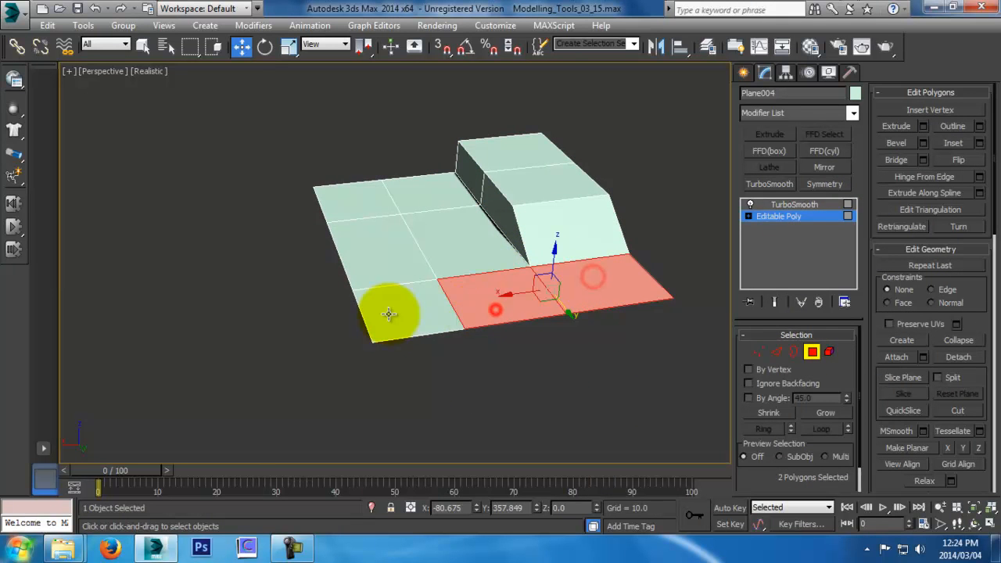
pyautogui.keyDown('ctrl'); pyautogui.click(386, 313); pyautogui.keyUp('ctrl')
pyautogui.keyDown('ctrl'); pyautogui.click(384, 245); pyautogui.keyUp('ctrl')
pyautogui.keyDown('ctrl'); pyautogui.click(357, 190); pyautogui.keyUp('ctrl')
pyautogui.keyDown('alt'); pyautogui.moveTo(395, 264); pyautogui.dragTo(851, 261, button='middle'); pyautogui.keyUp('alt')
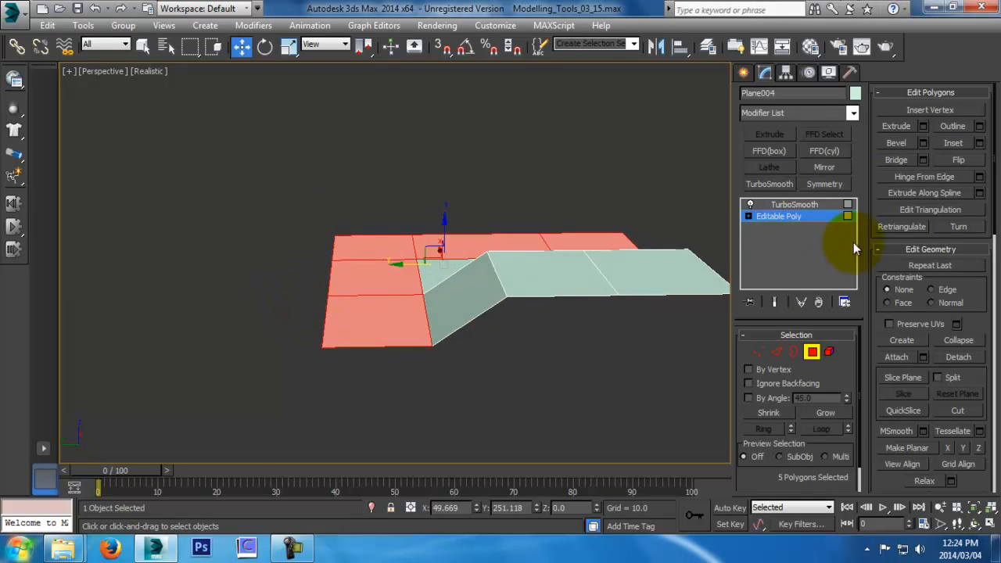
# Try extruding the L-shaped polygon selection by 84.504 as a group and view the available extrusion types
pyautogui.click(923, 125)
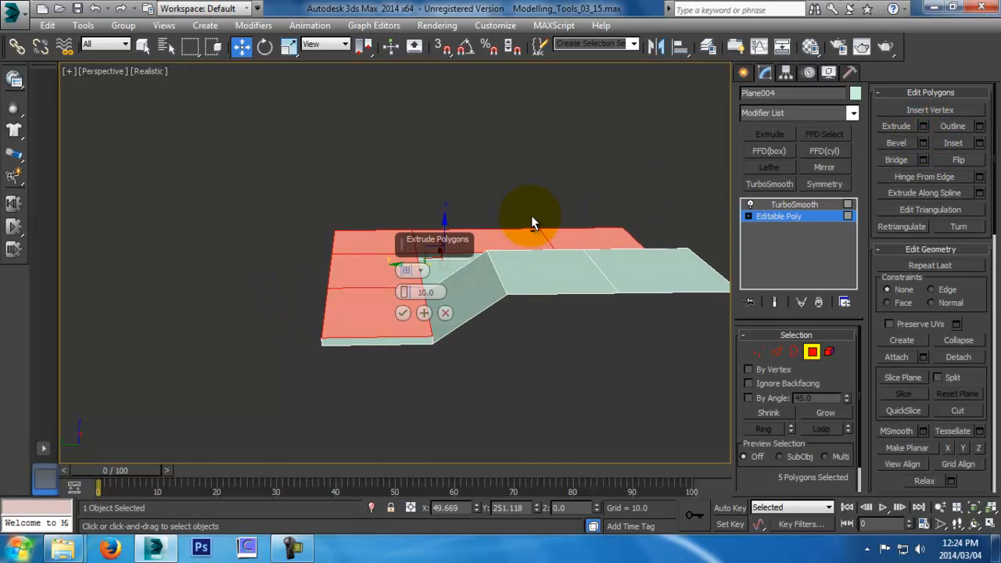
pyautogui.keyDown('alt'); pyautogui.moveTo(530, 221); pyautogui.dragTo(446, 214, button='middle'); pyautogui.keyUp('alt')
pyautogui.moveTo(404, 301); pyautogui.dragTo(632, 551)
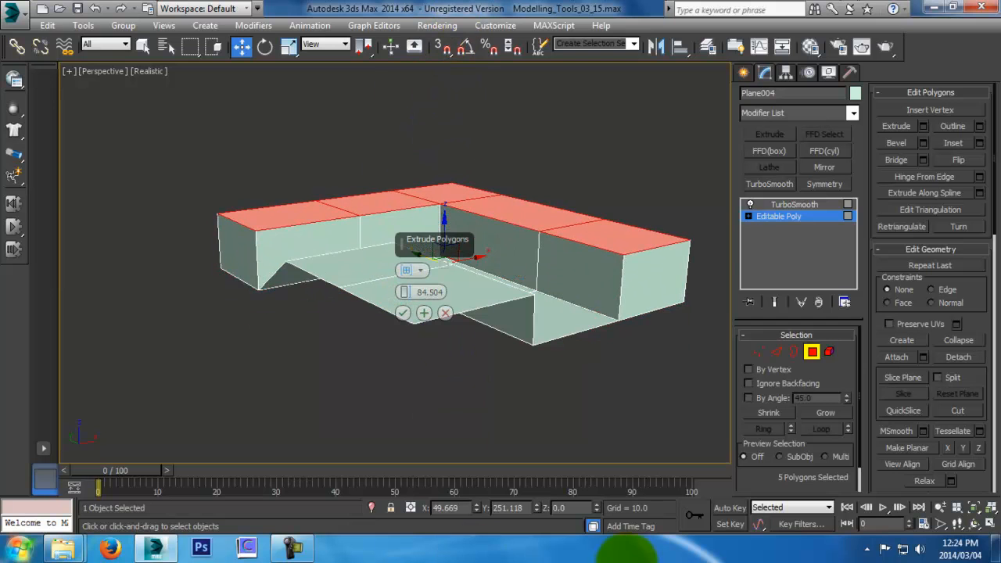
pyautogui.click(420, 271)
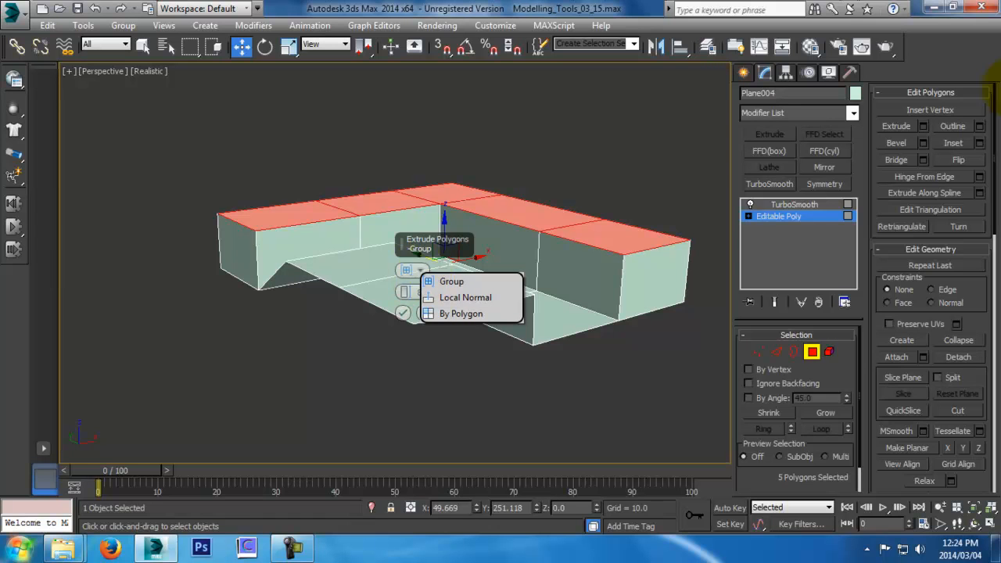
pyautogui.click(688, 196)
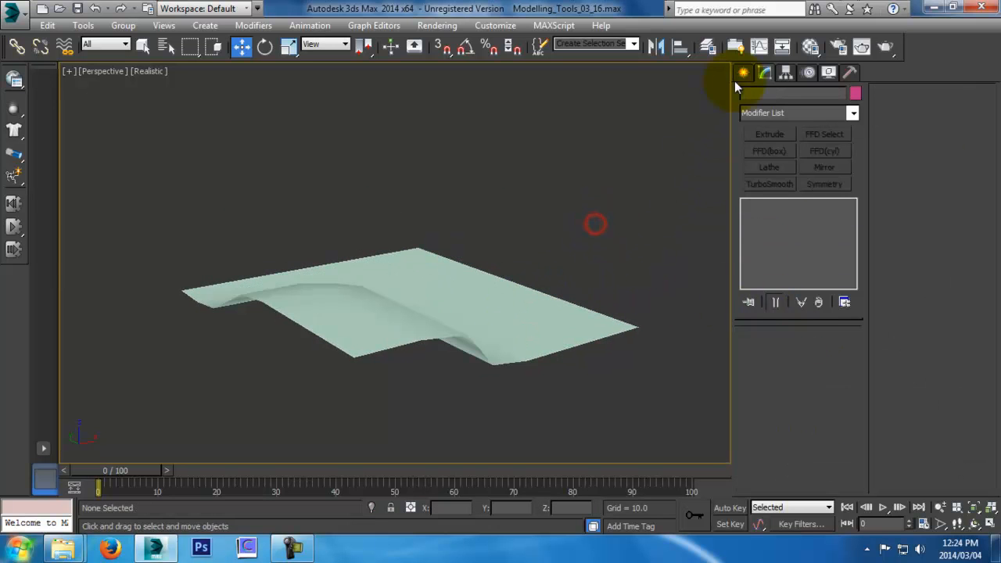
# Create a sphere with a radius of about 223.4 beside the surface and set its segments to 12
pyautogui.click(742, 73)
pyautogui.click(777, 180)
pyautogui.moveTo(639, 183); pyautogui.dragTo(667, 203)
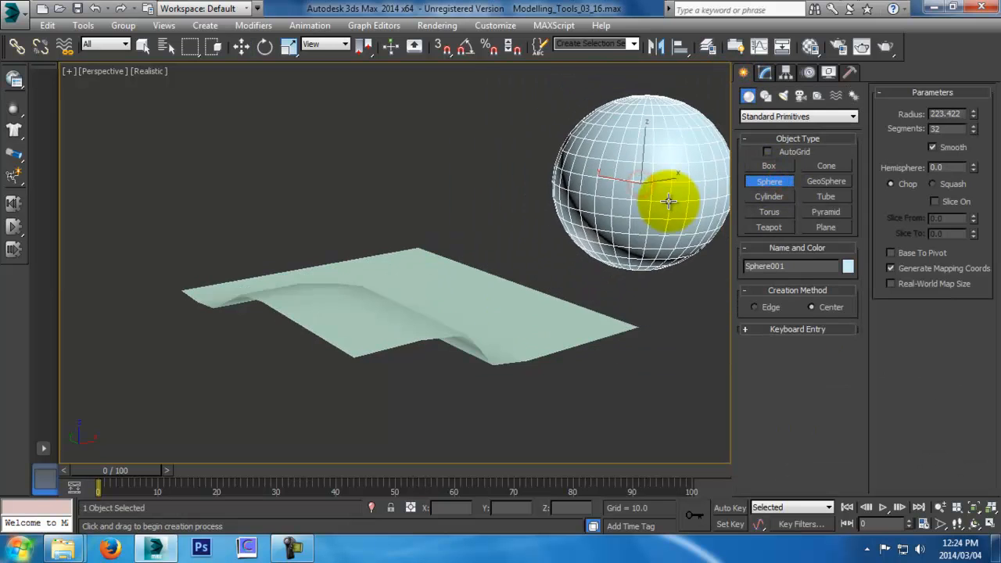
pyautogui.moveTo(668, 203); pyautogui.dragTo(529, 268, button='middle')
pyautogui.rightClick(530, 268)
pyautogui.click(765, 72)
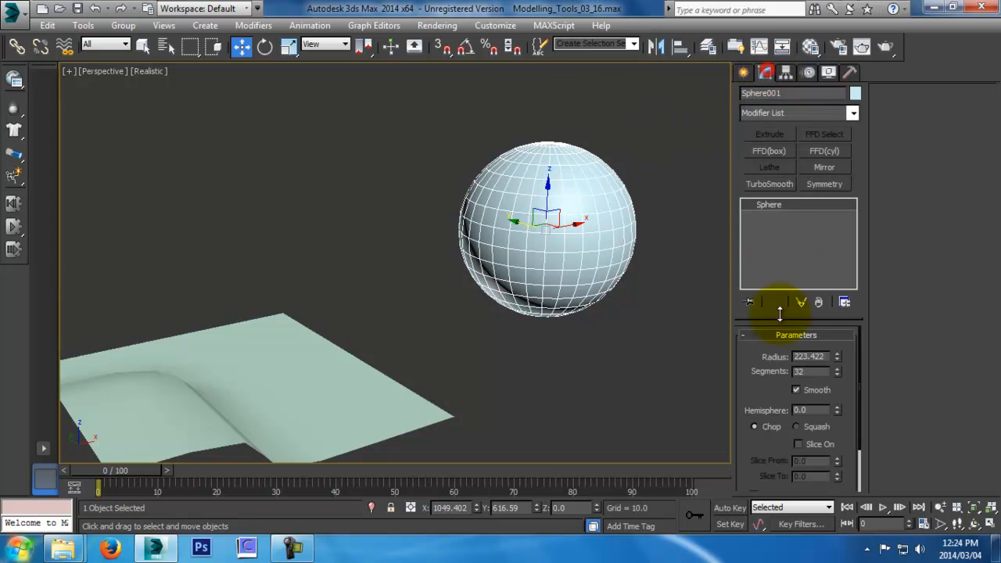
pyautogui.write('12')
pyautogui.press('Return')
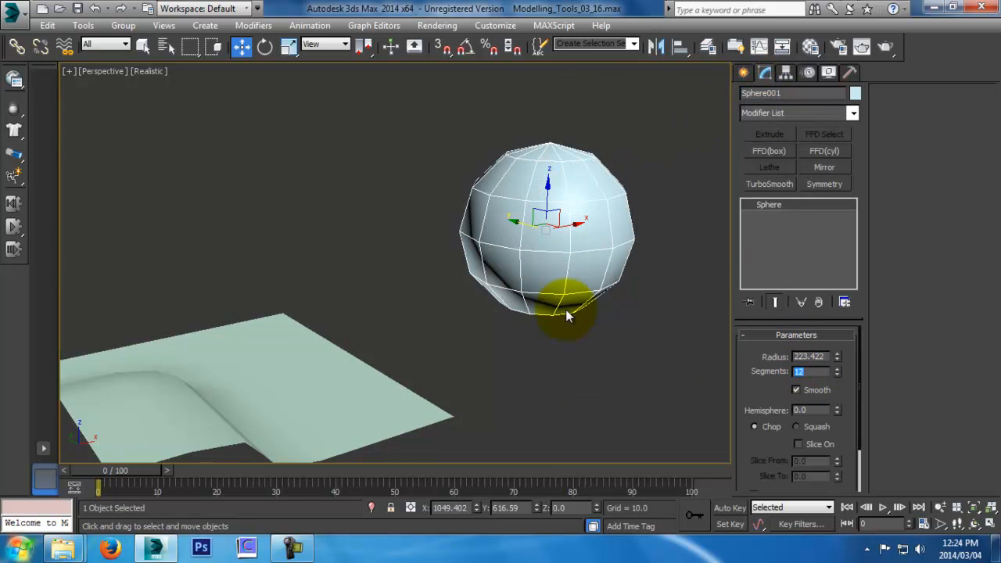
# Convert the sphere to an editable poly and enter polygon editing
pyautogui.rightClick(525, 245)
pyautogui.moveTo(614, 383)
pyautogui.click(700, 394)
pyautogui.click(813, 352)
# Select the polygons of the sphere's upper half in the front view and return to the perspective view
pyautogui.press('f')
pyautogui.press('z')
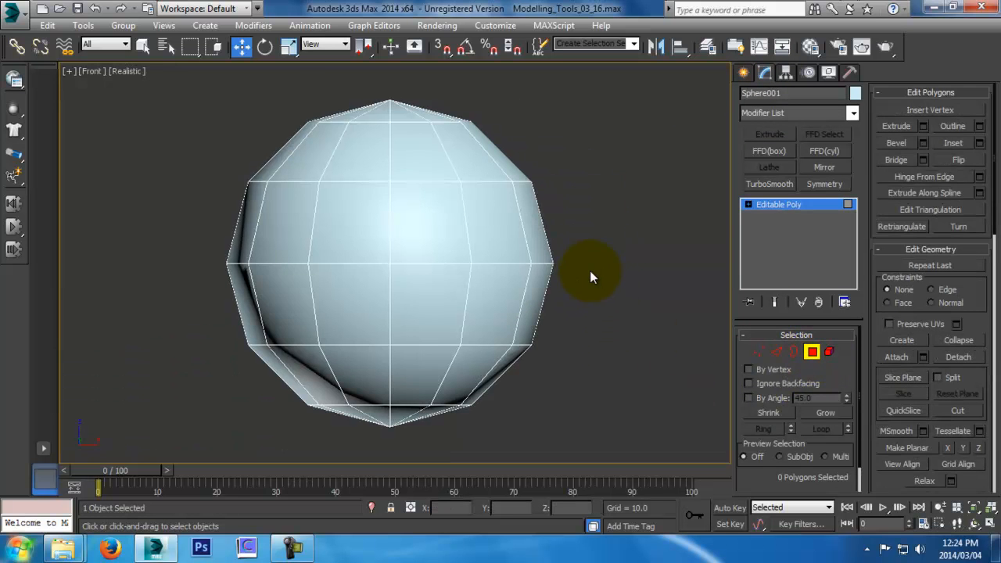
pyautogui.moveTo(266, 269); pyautogui.dragTo(267, 255)
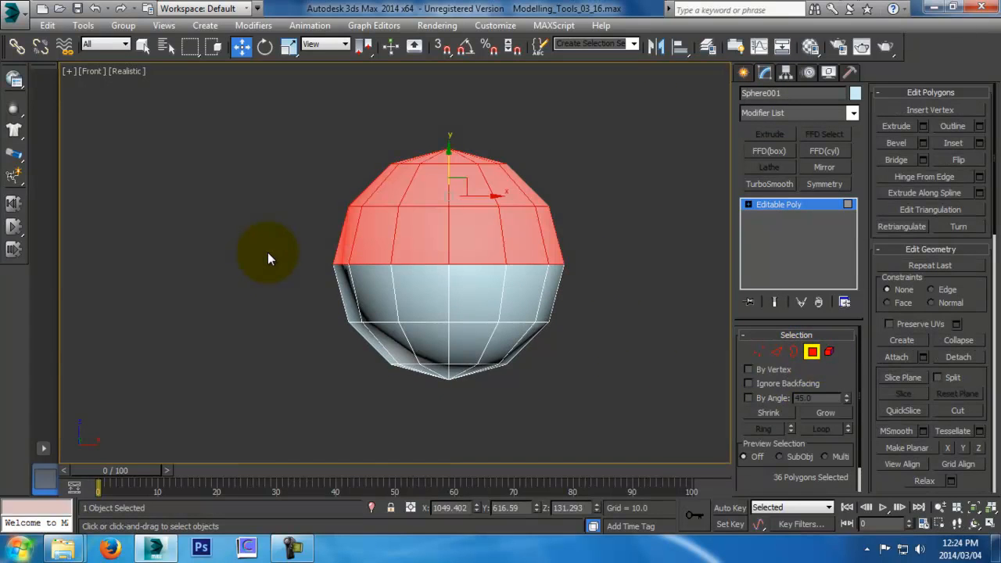
pyautogui.press('p')
pyautogui.keyDown('alt'); pyautogui.moveTo(366, 232); pyautogui.dragTo(494, 182, button='middle'); pyautogui.keyUp('alt')
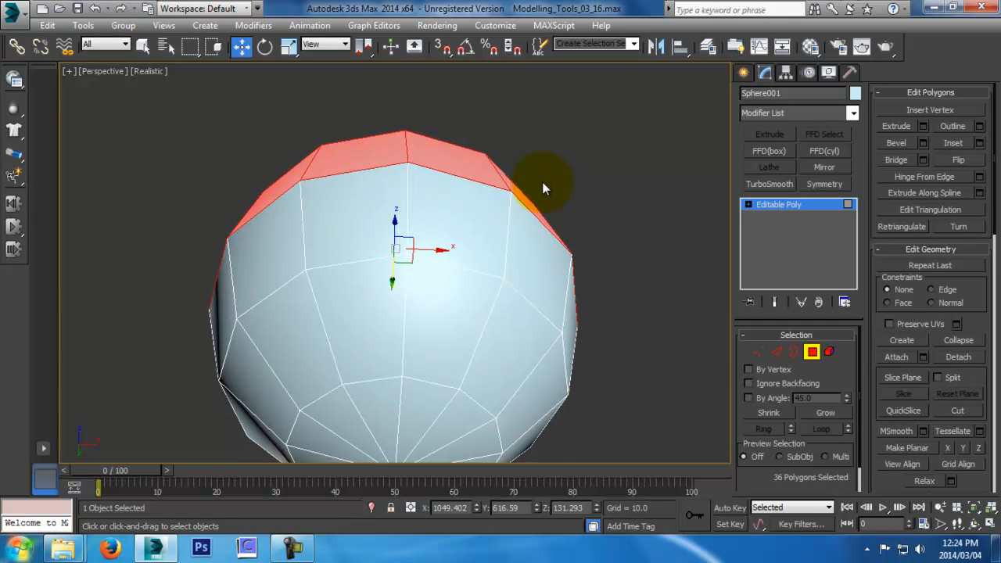
# Try extruding the sphere's selected upper half by 70.908 as a group
pyautogui.click(922, 127)
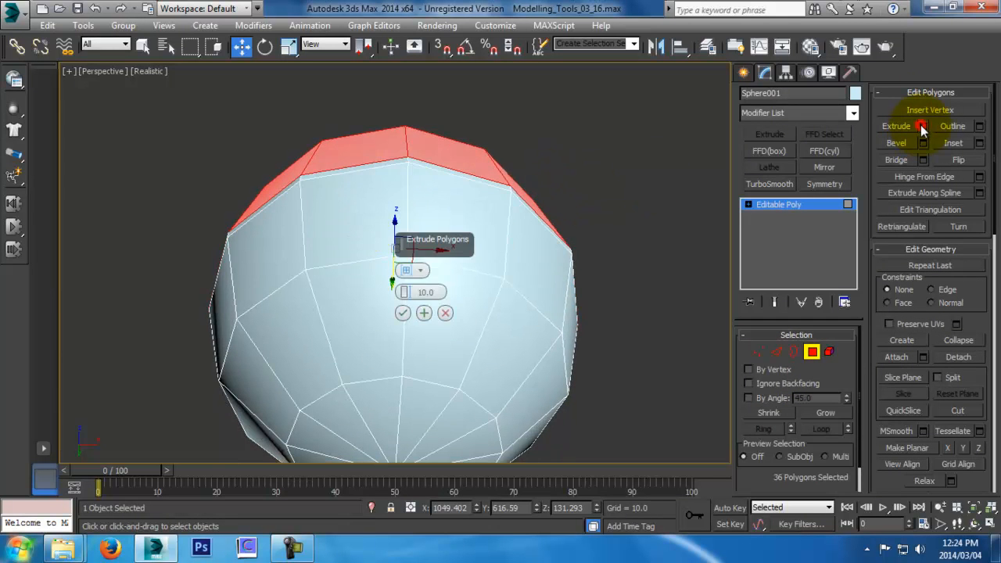
pyautogui.moveTo(411, 303); pyautogui.dragTo(391, 49)
pyautogui.scroll(-3, 538, 270)
pyautogui.keyDown('alt'); pyautogui.moveTo(538, 264); pyautogui.dragTo(588, 258, button='middle'); pyautogui.keyUp('alt')
pyautogui.scroll(4, 542, 253)
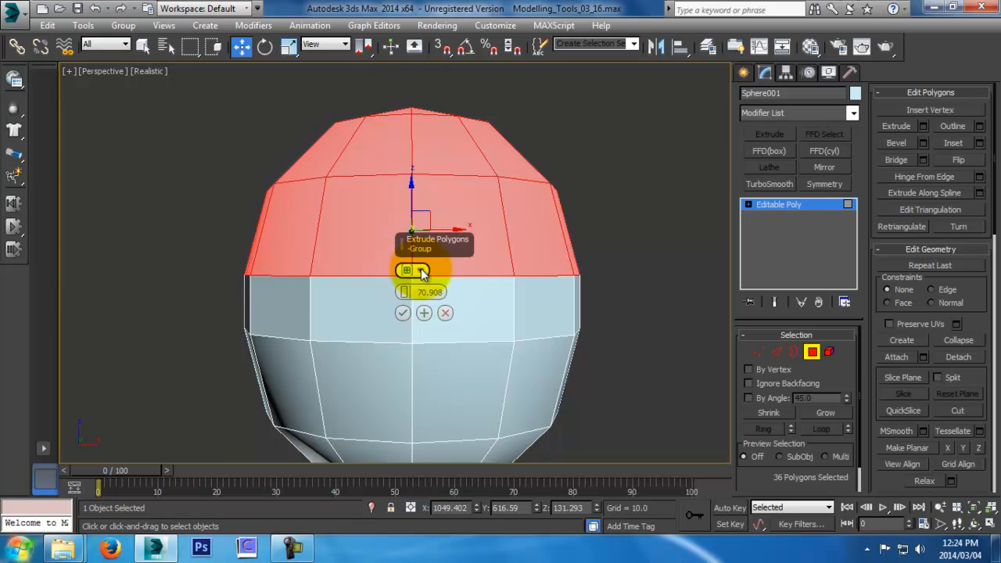
# Try the Local Normal and By Polygon extrusion types with the height reduced to 7.462, and cancel the extrusion
pyautogui.click(437, 290)
pyautogui.keyDown('alt'); pyautogui.moveTo(577, 250); pyautogui.dragTo(576, 179, button='middle'); pyautogui.keyUp('alt')
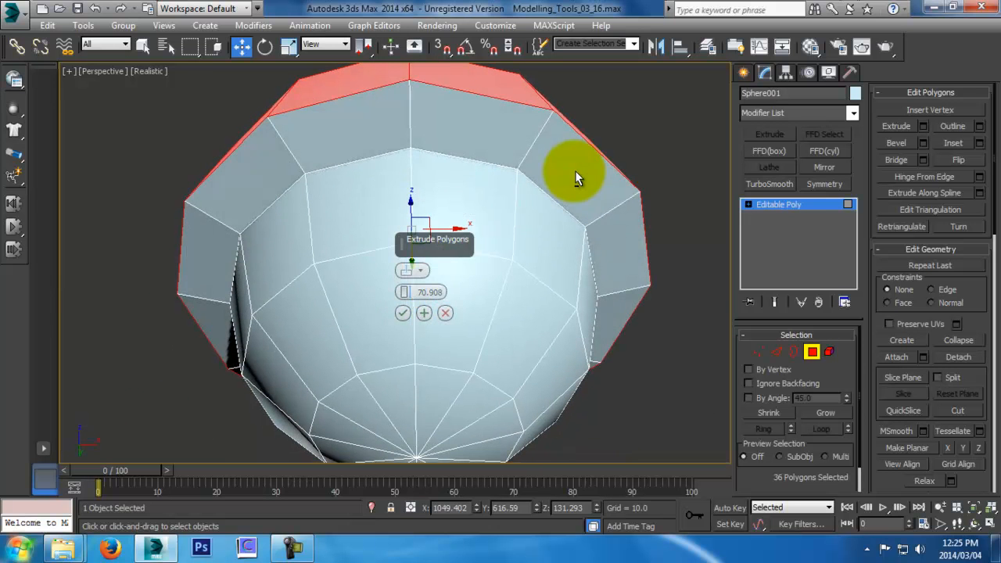
pyautogui.moveTo(405, 292); pyautogui.dragTo(465, 549)
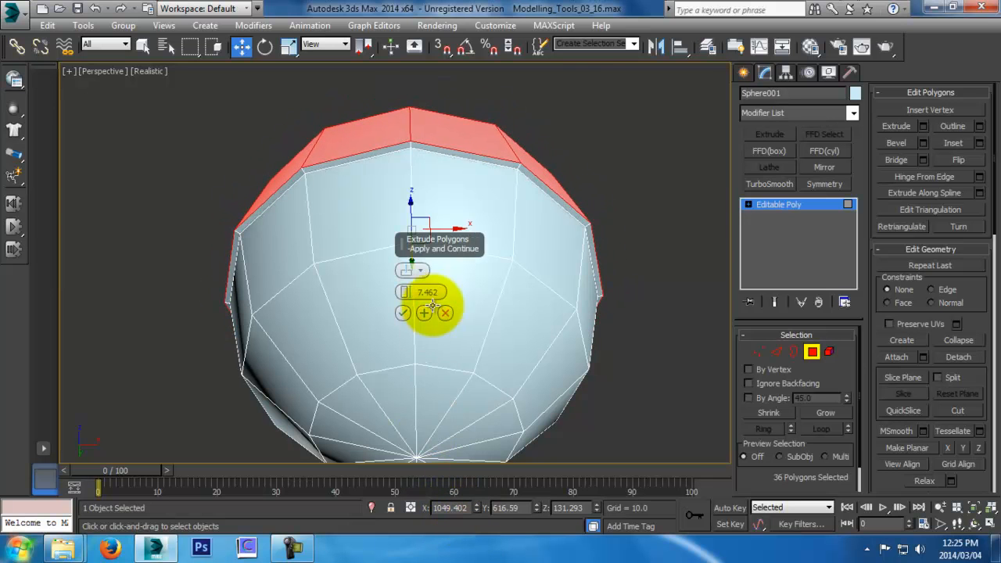
pyautogui.click(420, 271)
pyautogui.click(446, 316)
pyautogui.keyDown('alt'); pyautogui.moveTo(612, 286); pyautogui.dragTo(469, 362, button='middle'); pyautogui.keyUp('alt')
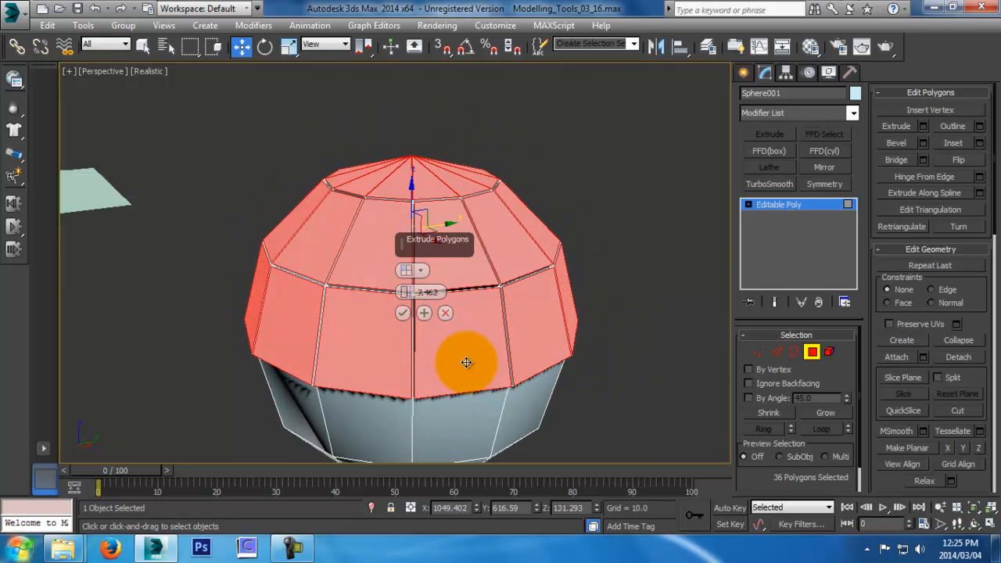
pyautogui.click(445, 313)
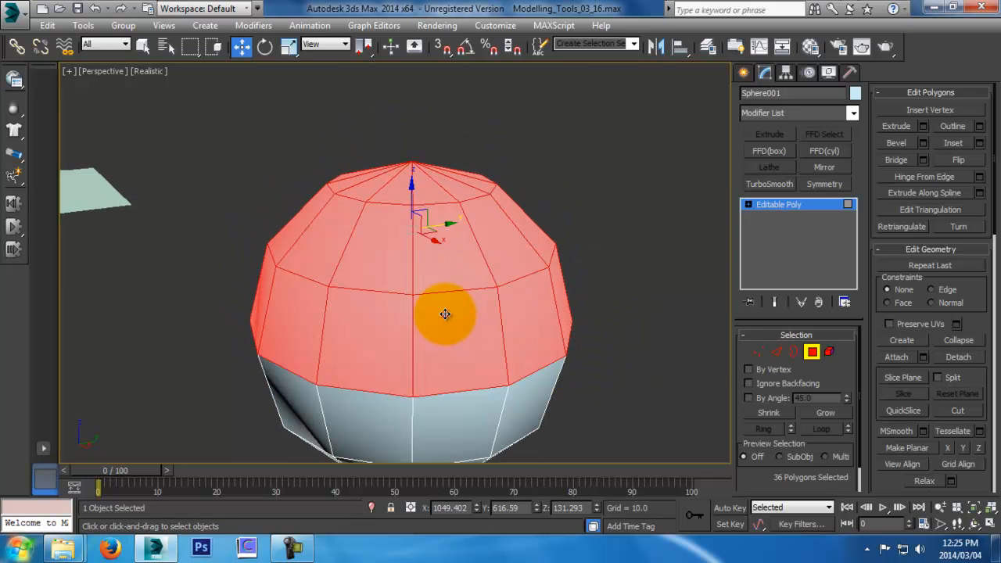
# Bevel the sphere's selected upper polygons By Polygon with a height of -10.665 and an outline of -15.321
pyautogui.click(921, 145)
pyautogui.click(412, 270)
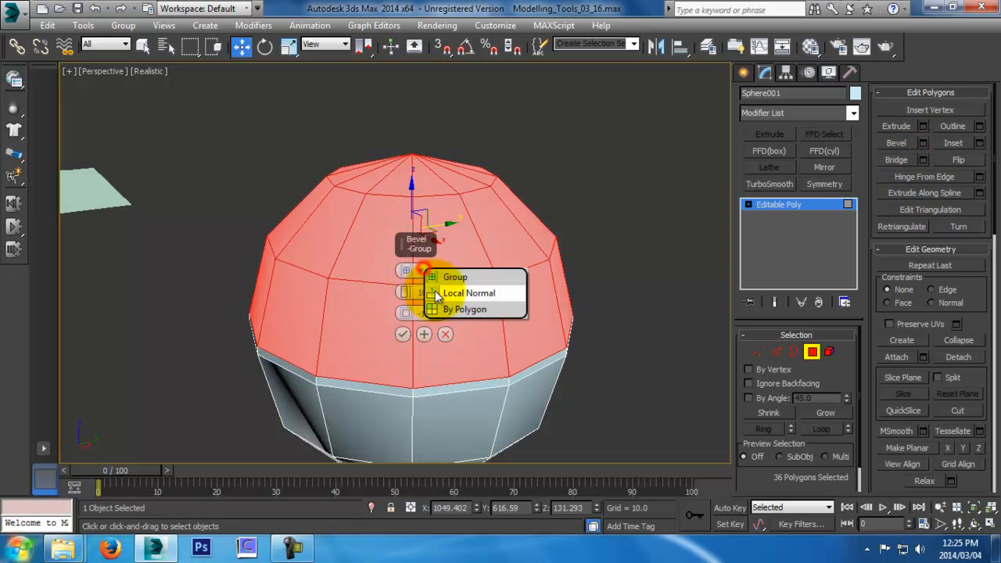
pyautogui.click(441, 305)
pyautogui.moveTo(405, 317); pyautogui.dragTo(417, 367)
pyautogui.moveTo(406, 293); pyautogui.dragTo(739, 264)
pyautogui.keyDown('alt'); pyautogui.moveTo(739, 265); pyautogui.dragTo(547, 290, button='middle'); pyautogui.keyUp('alt')
pyautogui.moveTo(408, 298); pyautogui.dragTo(404, 384)
pyautogui.keyDown('alt'); pyautogui.moveTo(438, 379); pyautogui.dragTo(563, 135, button='middle'); pyautogui.keyUp('alt')
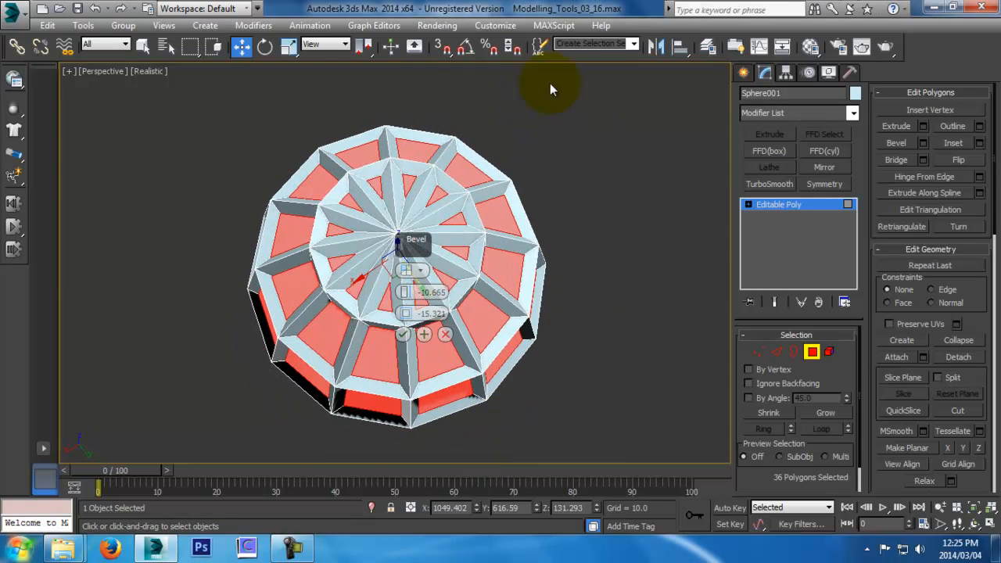
pyautogui.keyDown('alt'); pyautogui.moveTo(514, 324); pyautogui.dragTo(275, 334, button='middle'); pyautogui.keyUp('alt')
pyautogui.click(406, 334)
pyautogui.click(813, 354)
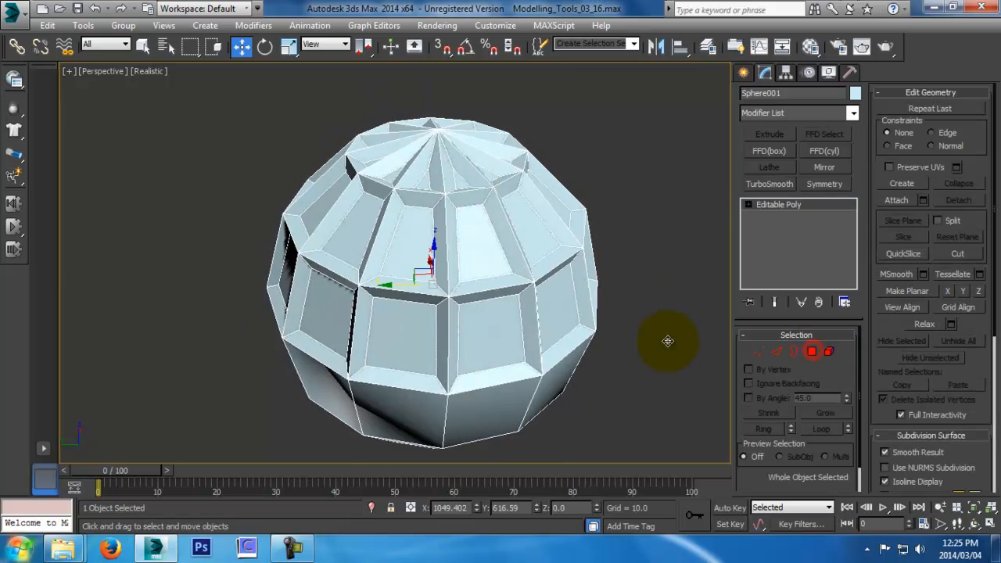
# Select the smoothed plane surface and, in its Editable Poly edges, the ring of four rising edges around the raised block
pyautogui.scroll(-5, 626, 321)
pyautogui.moveTo(612, 306); pyautogui.dragTo(526, 264, button='middle')
pyautogui.click(577, 337)
pyautogui.press('z')
pyautogui.keyDown('alt'); pyautogui.moveTo(547, 342); pyautogui.dragTo(681, 320, button='middle'); pyautogui.keyUp('alt')
pyautogui.scroll(2, 681, 320)
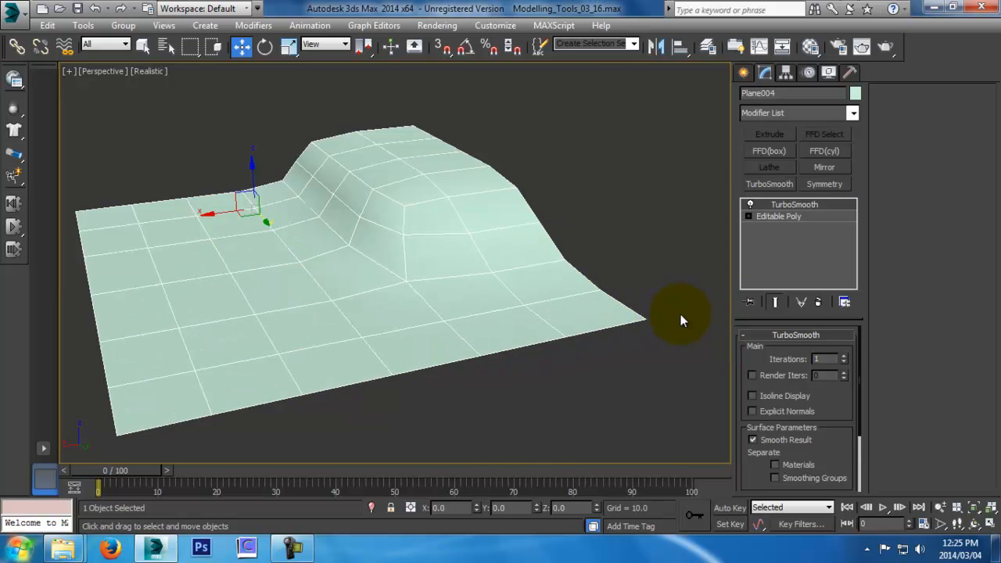
pyautogui.click(776, 216)
pyautogui.moveTo(780, 334); pyautogui.dragTo(846, 457)
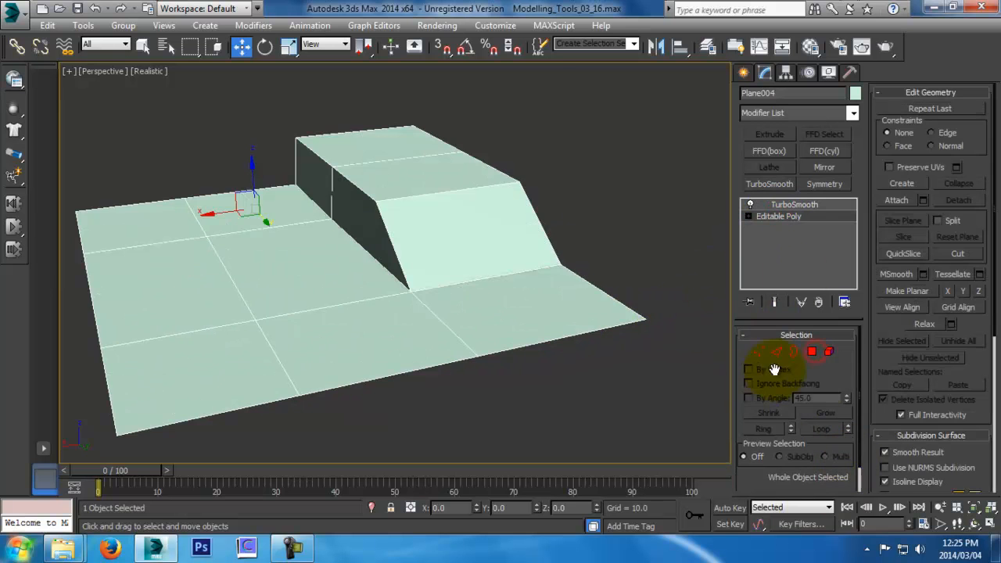
pyautogui.click(777, 352)
pyautogui.scroll(3, 337, 199)
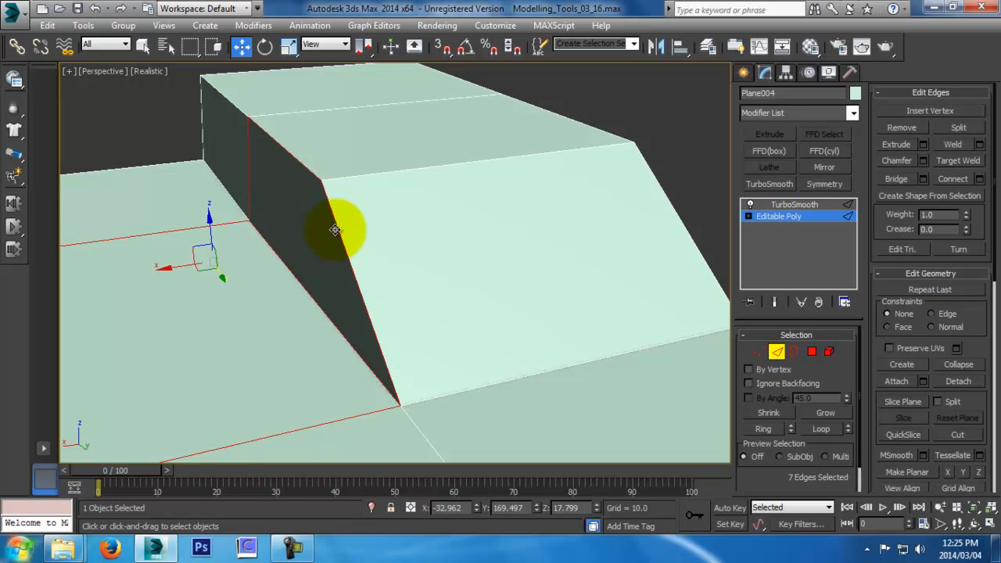
pyautogui.click(335, 229)
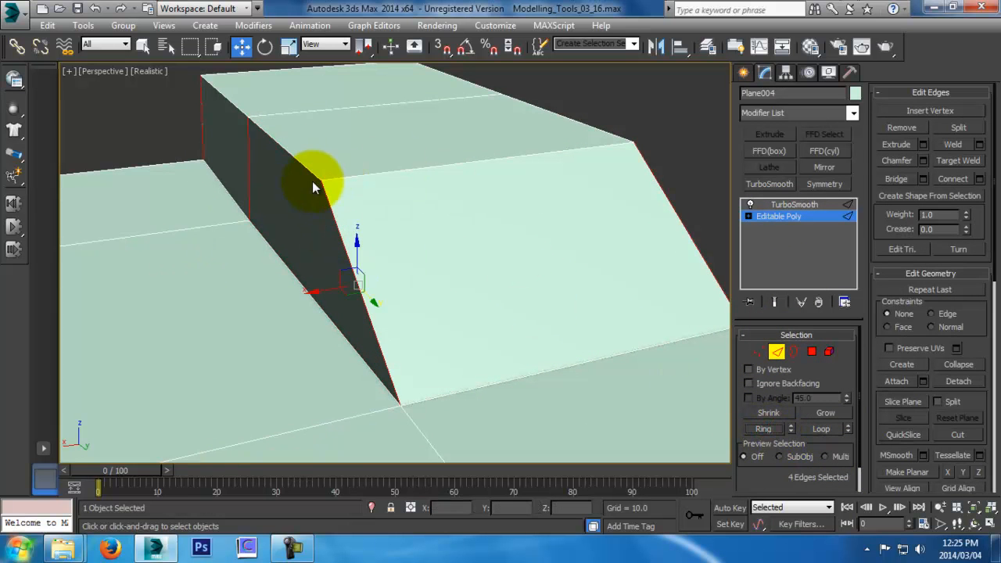
pyautogui.moveTo(434, 337); pyautogui.dragTo(417, 309, button='middle')
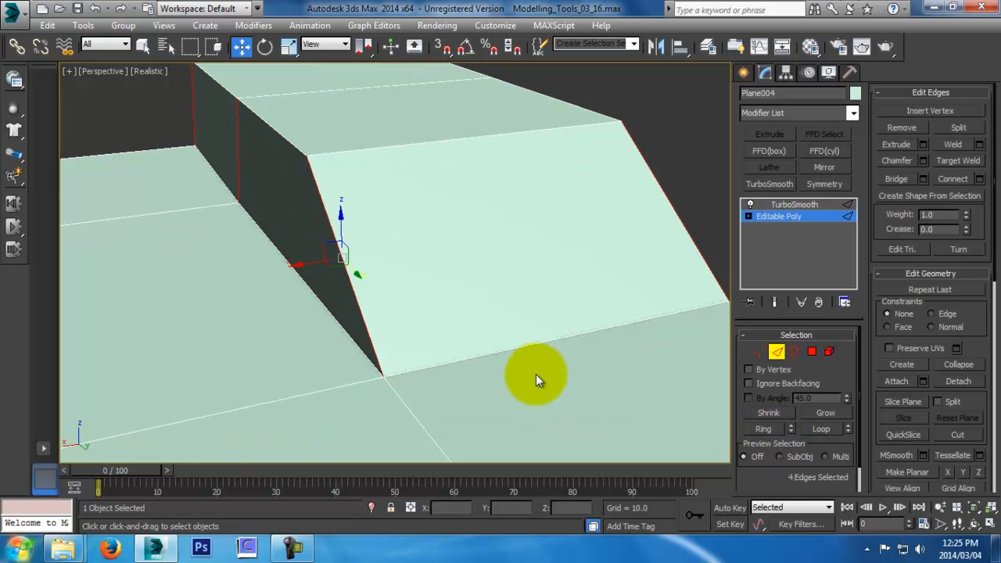
# Connect the selected rising edges with one segment slid to 95 near the block's base, and check the smoothed surface
pyautogui.click(980, 179)
pyautogui.moveTo(403, 312); pyautogui.dragTo(400, 64)
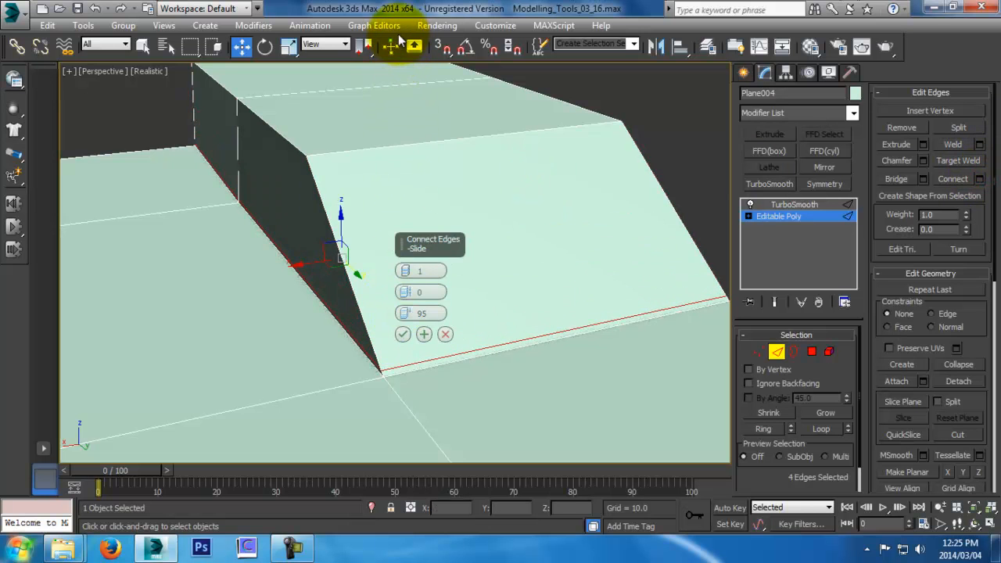
pyautogui.click(402, 334)
pyautogui.scroll(-4, 430, 320)
pyautogui.click(777, 351)
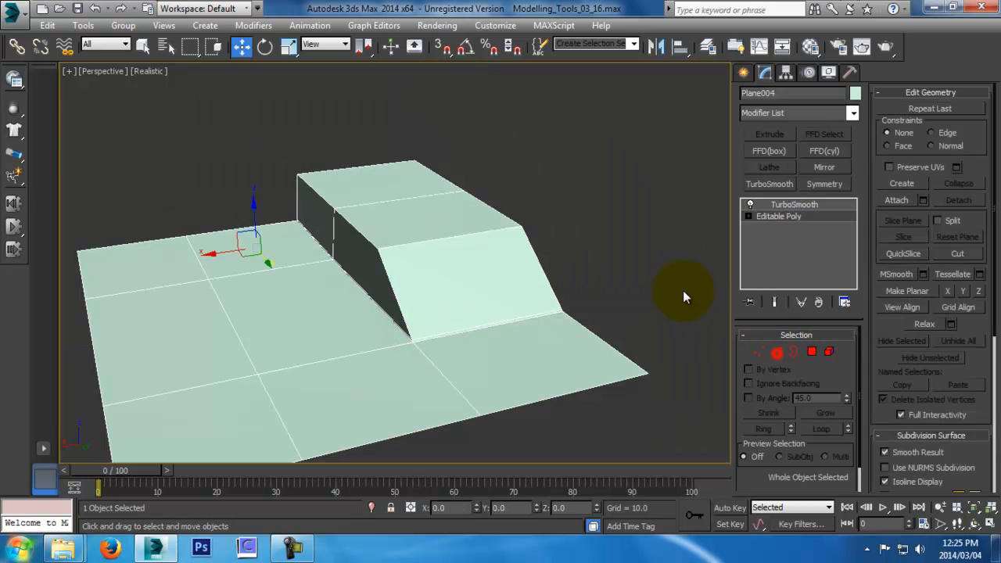
pyautogui.click(683, 289)
pyautogui.keyDown('alt'); pyautogui.moveTo(463, 306); pyautogui.dragTo(536, 280, button='middle'); pyautogui.keyUp('alt')
pyautogui.click(397, 301)
pyautogui.keyDown('alt'); pyautogui.moveTo(397, 300); pyautogui.dragTo(527, 366, button='middle'); pyautogui.keyUp('alt')
pyautogui.scroll(3, 527, 366)
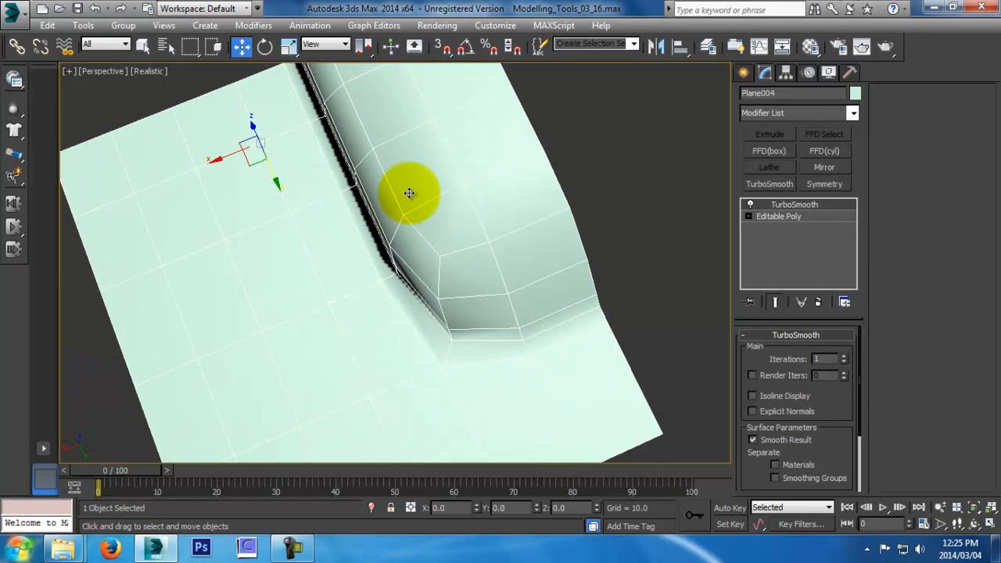
# Return to the surface's Editable Poly edges and select the ring of six edges running across the block's width
pyautogui.click(769, 302)
pyautogui.click(774, 216)
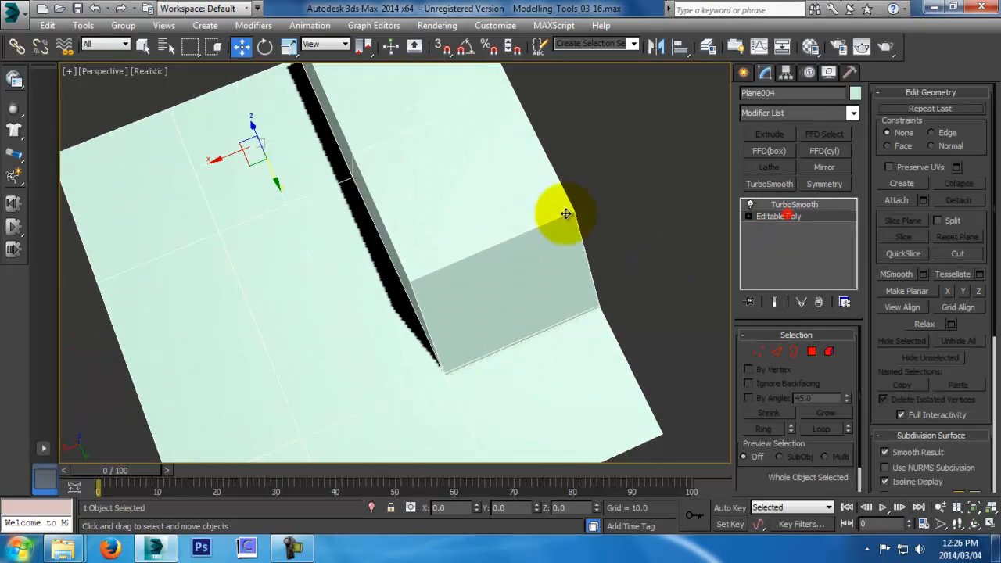
pyautogui.click(771, 357)
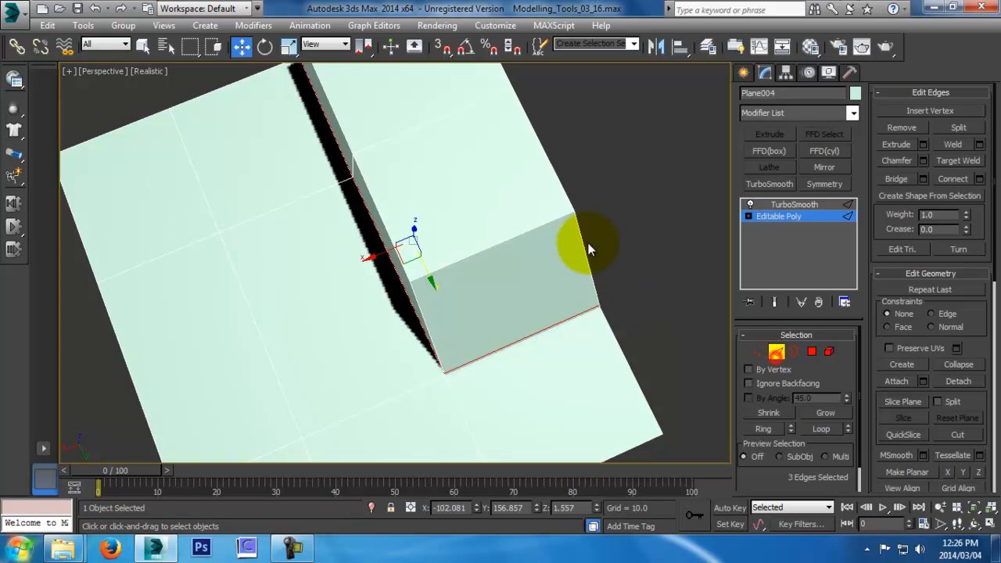
pyautogui.click(493, 241)
pyautogui.click(503, 243)
pyautogui.click(772, 430)
pyautogui.keyDown('alt'); pyautogui.moveTo(507, 402); pyautogui.dragTo(449, 265, button='middle'); pyautogui.keyUp('alt')
pyautogui.click(417, 243)
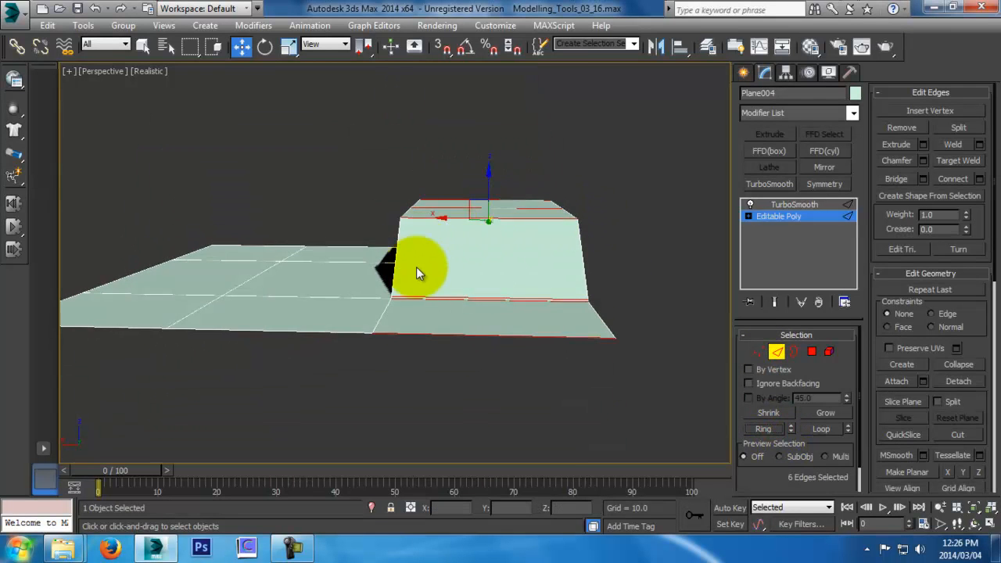
# Connect the ring across the block with one segment slid to 97, beside the block's long side, and leave edge editing
pyautogui.click(979, 179)
pyautogui.moveTo(406, 312); pyautogui.dragTo(414, 323)
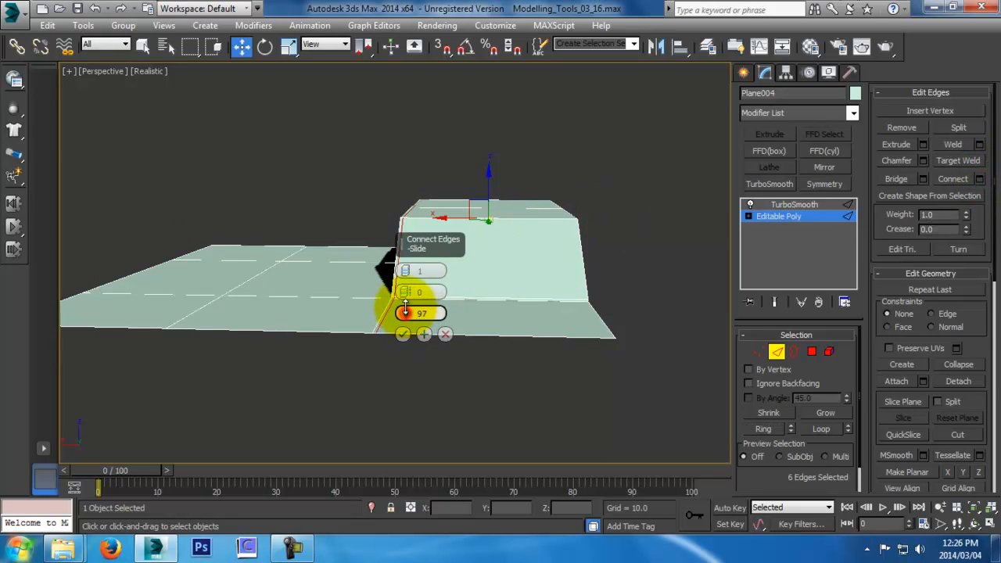
pyautogui.click(402, 335)
pyautogui.click(780, 352)
pyautogui.click(649, 267)
# Examine the smoothed block from several angles and the added edge loops on its unsmoothed mesh
pyautogui.keyDown('alt'); pyautogui.moveTo(489, 271); pyautogui.dragTo(551, 315, button='middle'); pyautogui.keyUp('alt')
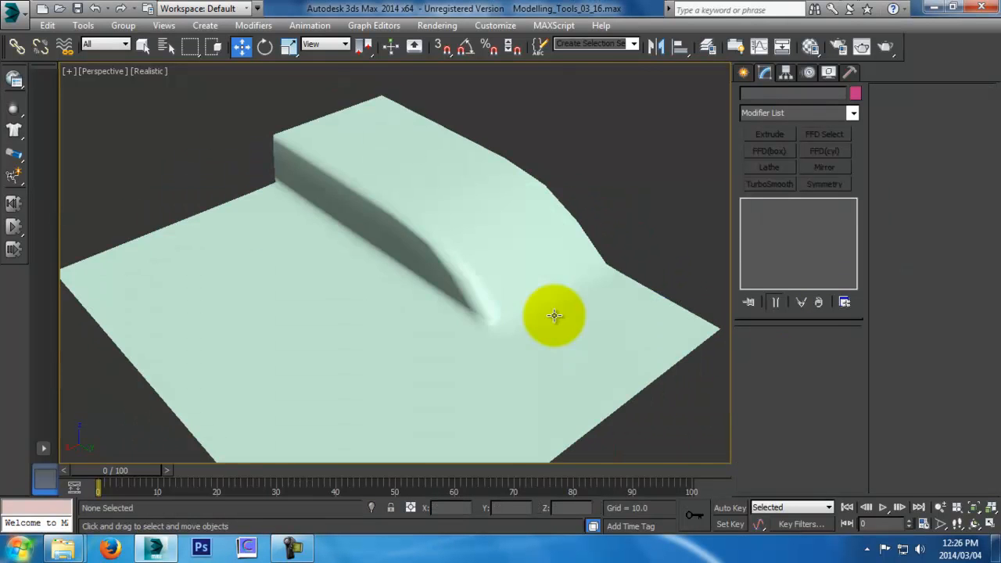
pyautogui.keyDown('alt'); pyautogui.moveTo(398, 217); pyautogui.dragTo(434, 321, button='middle'); pyautogui.keyUp('alt')
pyautogui.keyDown('alt'); pyautogui.moveTo(521, 365); pyautogui.dragTo(492, 215, button='middle'); pyautogui.keyUp('alt')
pyautogui.click(581, 263)
pyautogui.keyDown('alt'); pyautogui.moveTo(581, 263); pyautogui.dragTo(559, 306, button='middle'); pyautogui.keyUp('alt')
pyautogui.click(810, 219)
pyautogui.scroll(5, 539, 336)
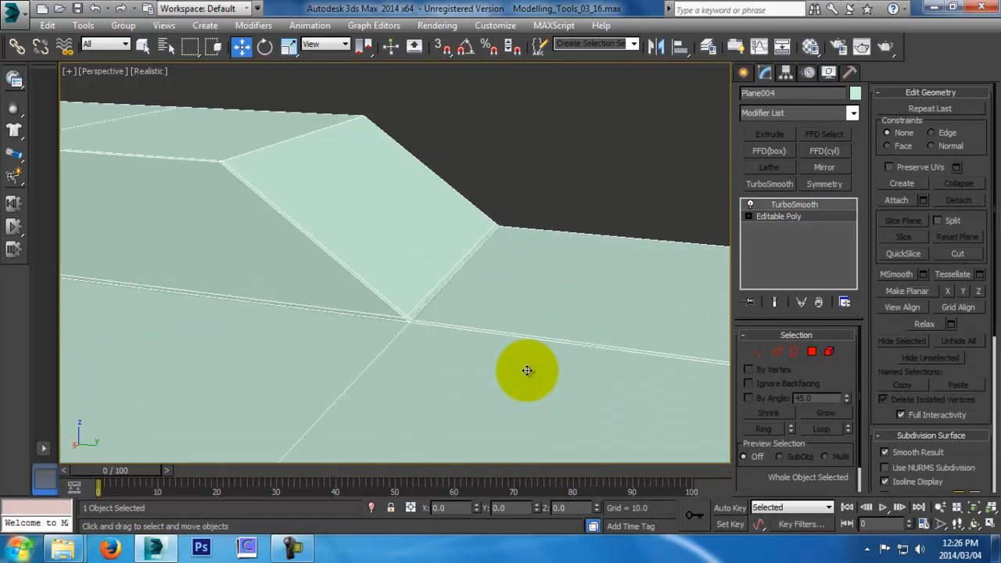
pyautogui.scroll(-6, 429, 282)
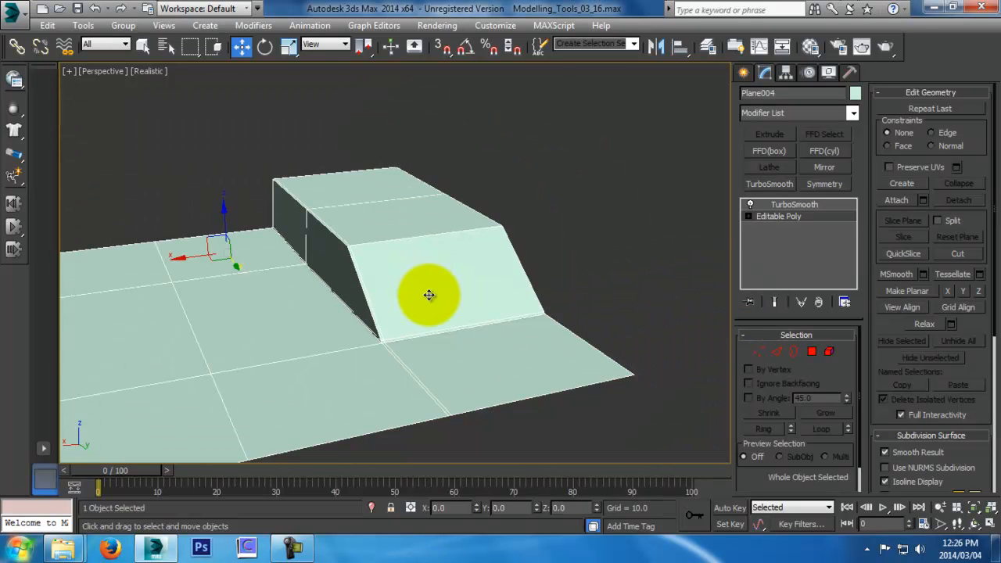
# Connect the ring of the block's rising edges with one segment slid to -97, just below its upper rim
pyautogui.click(776, 351)
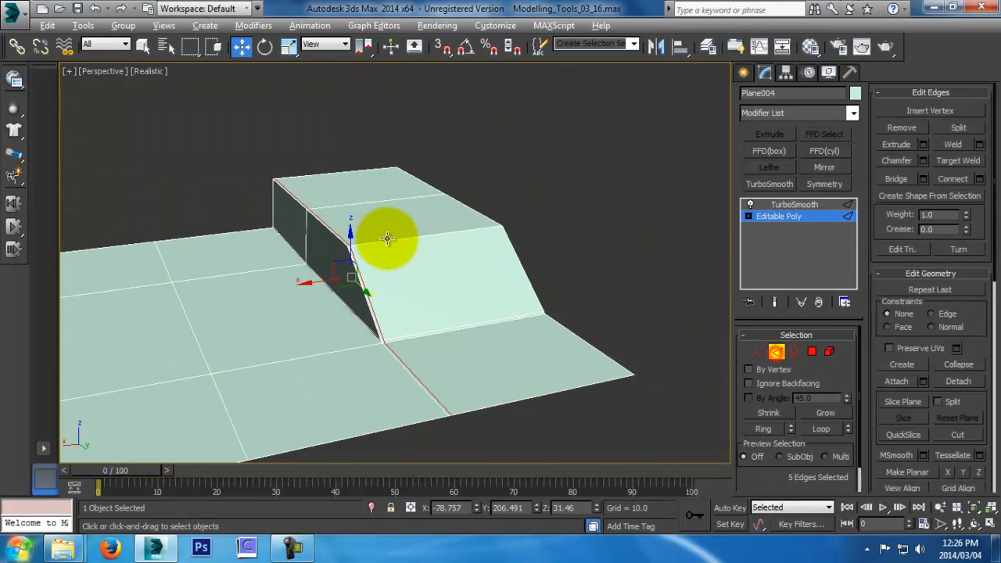
pyautogui.doubleClick(393, 274)
pyautogui.click(375, 274)
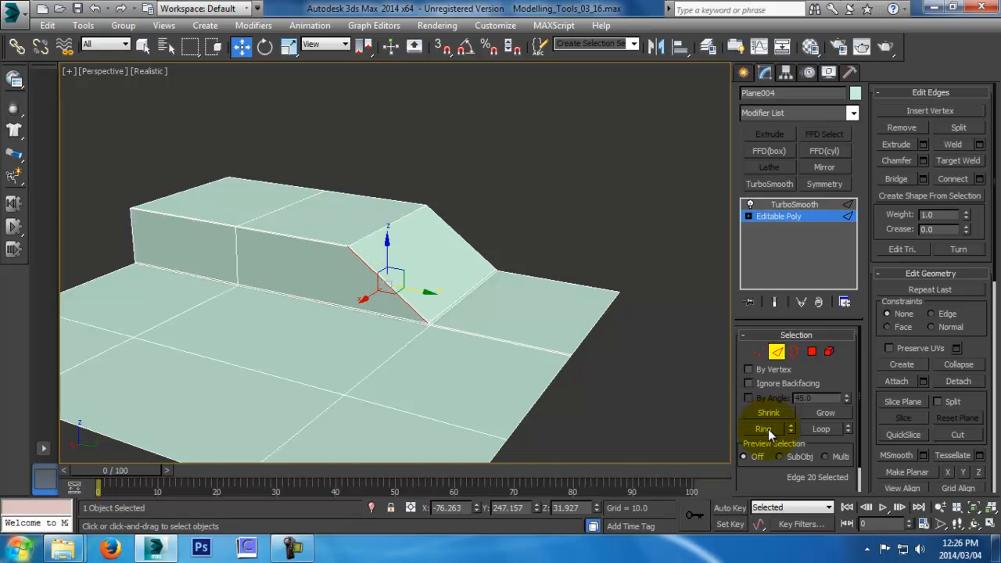
pyautogui.click(979, 179)
pyautogui.scroll(5, 467, 307)
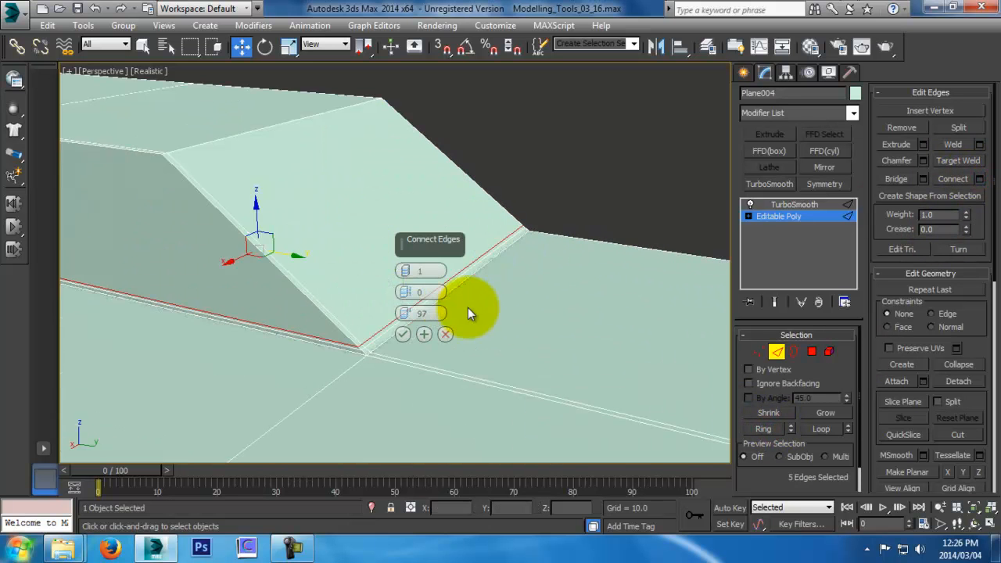
pyautogui.moveTo(402, 283); pyautogui.dragTo(516, 11)
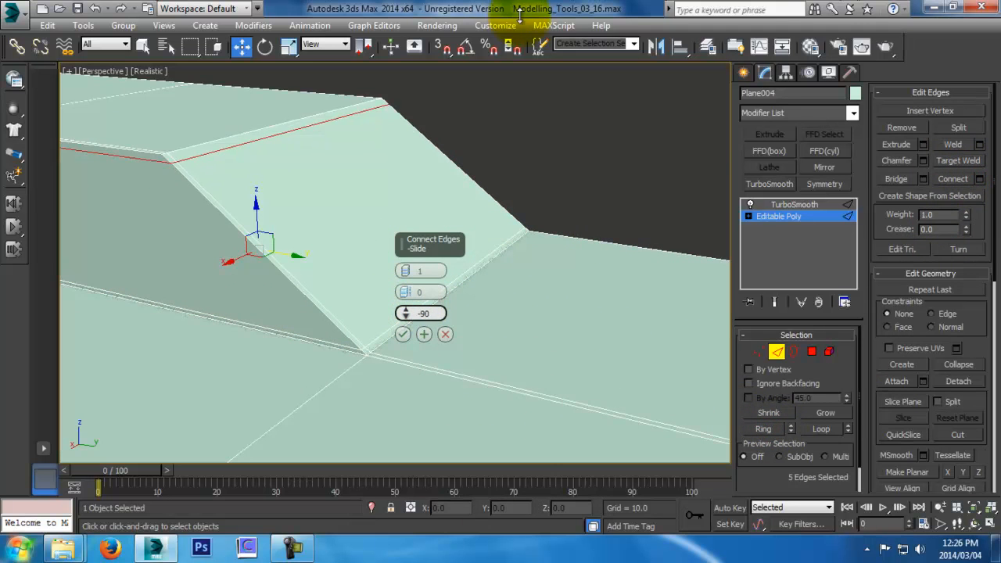
pyautogui.click(422, 334)
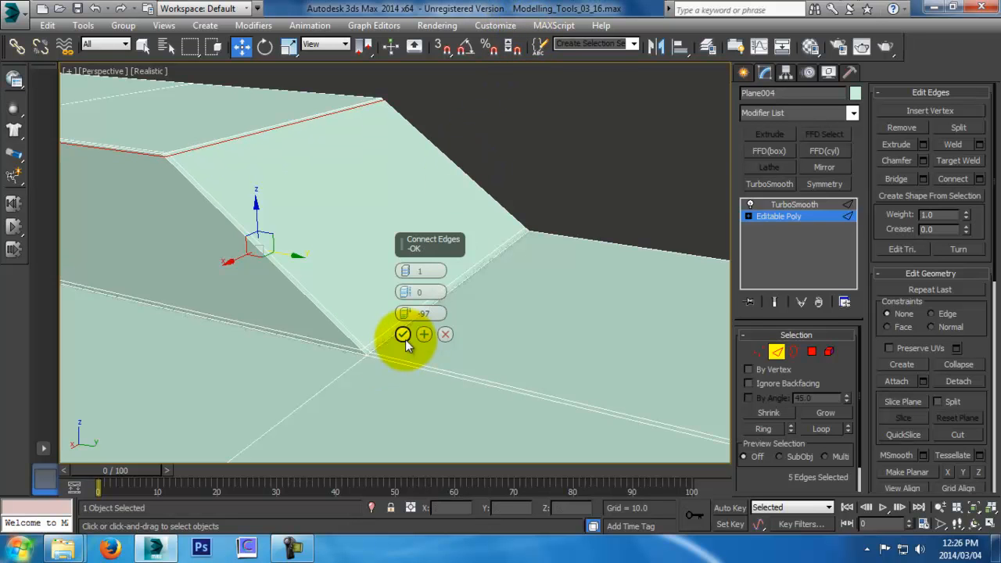
pyautogui.click(403, 334)
pyautogui.click(782, 353)
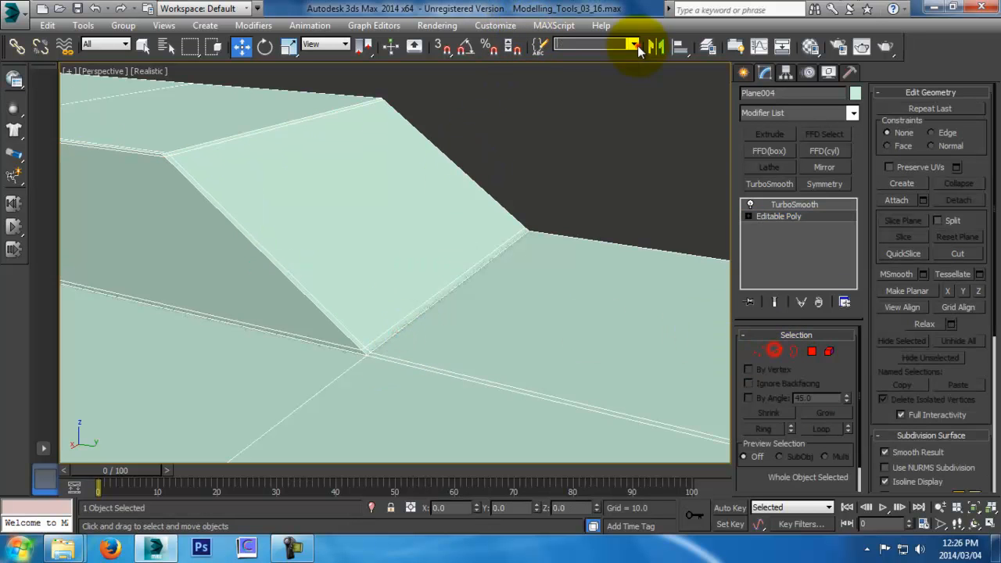
# Check the smoothed block, keeping the plane surface selected, and return to its Editable Poly level
pyautogui.click(589, 159)
pyautogui.scroll(-4, 570, 184)
pyautogui.click(485, 192)
pyautogui.keyDown('alt'); pyautogui.moveTo(485, 192); pyautogui.dragTo(476, 222, button='middle'); pyautogui.keyUp('alt')
pyautogui.scroll(-4, 558, 261)
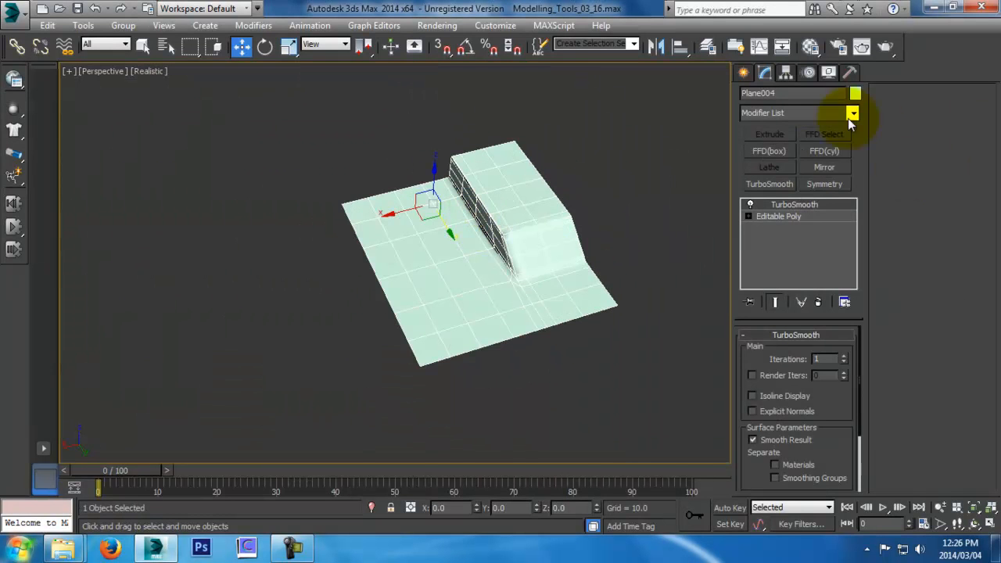
pyautogui.click(805, 218)
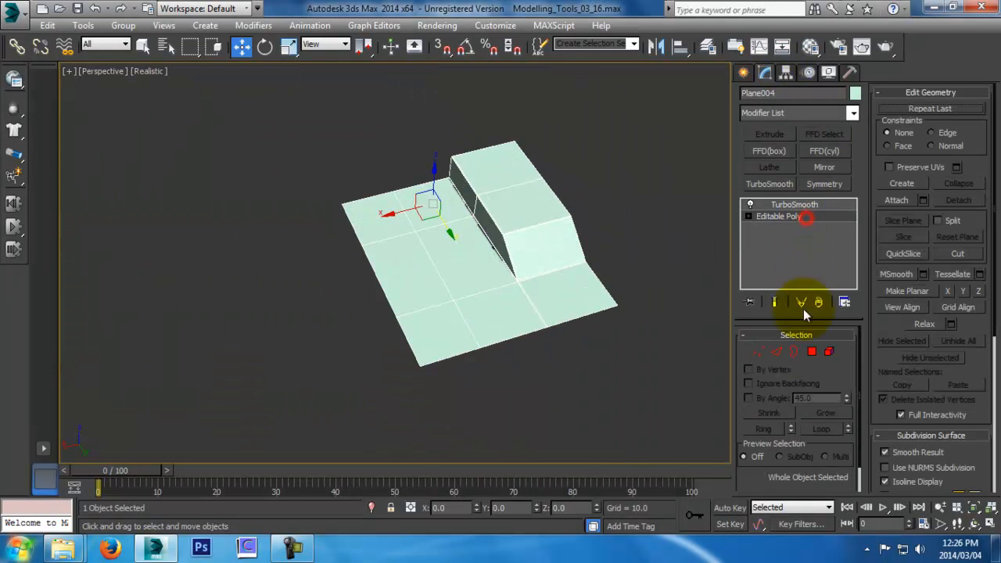
# Extend the plane's three outer side edges with new segments that slope outward, drop vertically and slope back underneath
pyautogui.click(778, 352)
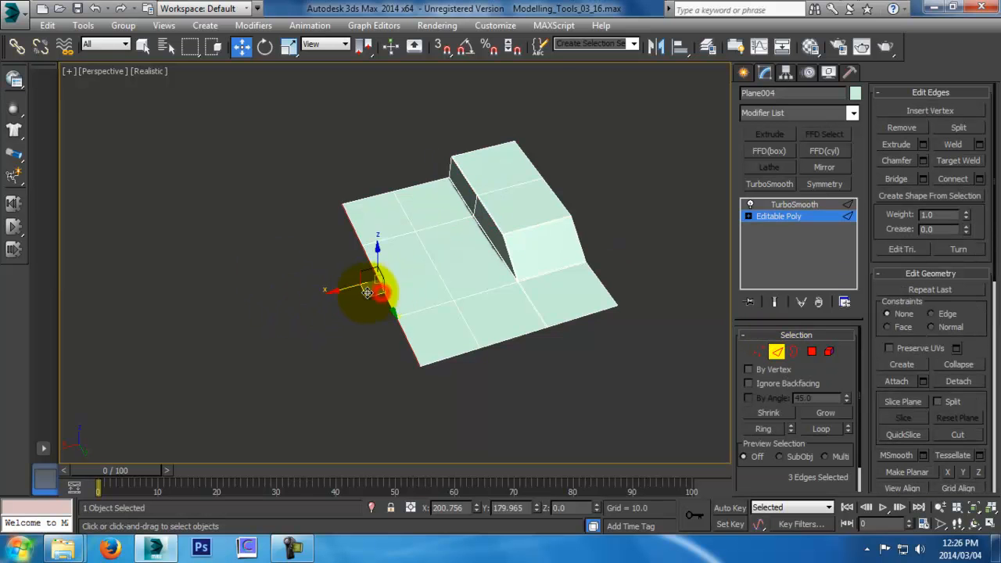
pyautogui.keyDown('alt'); pyautogui.moveTo(344, 288); pyautogui.dragTo(330, 258, button='middle'); pyautogui.keyUp('alt')
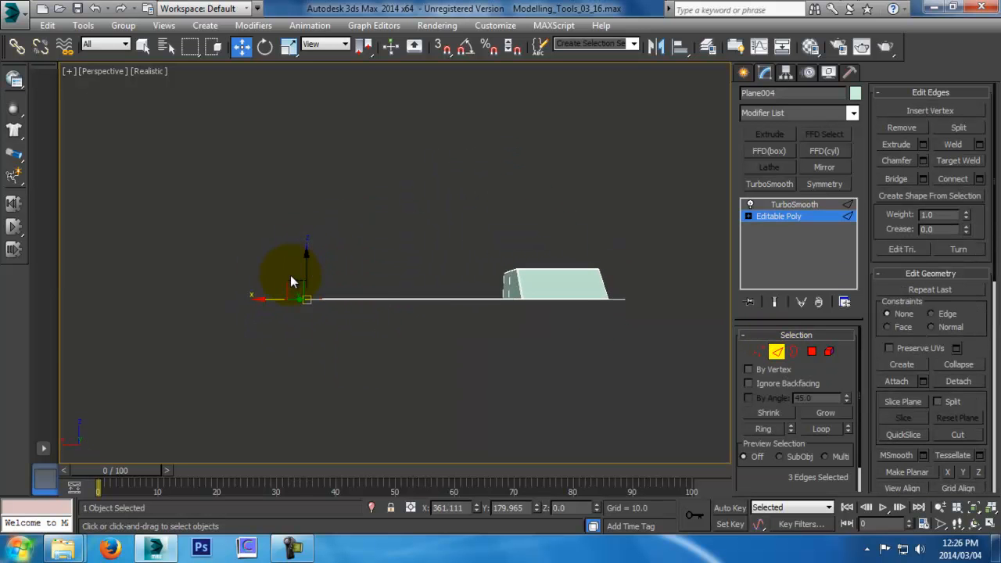
pyautogui.moveTo(292, 286); pyautogui.dragTo(290, 388)
pyautogui.keyDown('alt'); pyautogui.moveTo(290, 388); pyautogui.dragTo(344, 369, button='middle'); pyautogui.keyUp('alt')
pyautogui.moveTo(305, 370); pyautogui.dragTo(319, 458)
pyautogui.keyDown('alt'); pyautogui.moveTo(319, 459); pyautogui.dragTo(487, 318, button='middle'); pyautogui.keyUp('alt')
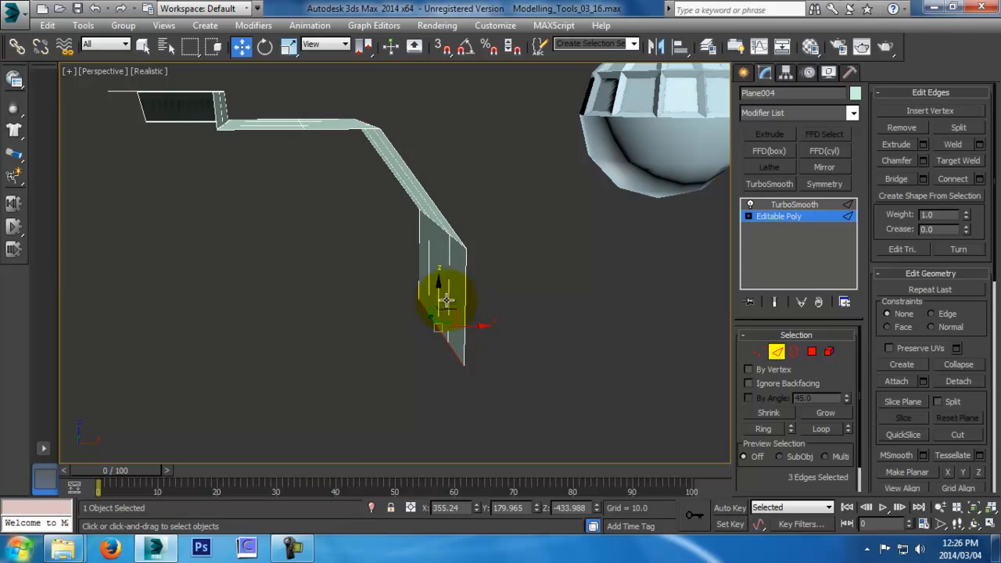
pyautogui.moveTo(440, 315); pyautogui.dragTo(439, 405)
pyautogui.moveTo(470, 438)
pyautogui.mouseDown()
pyautogui.moveTo(245, 407)
pyautogui.moveTo(323, 134)
pyautogui.mouseUp()
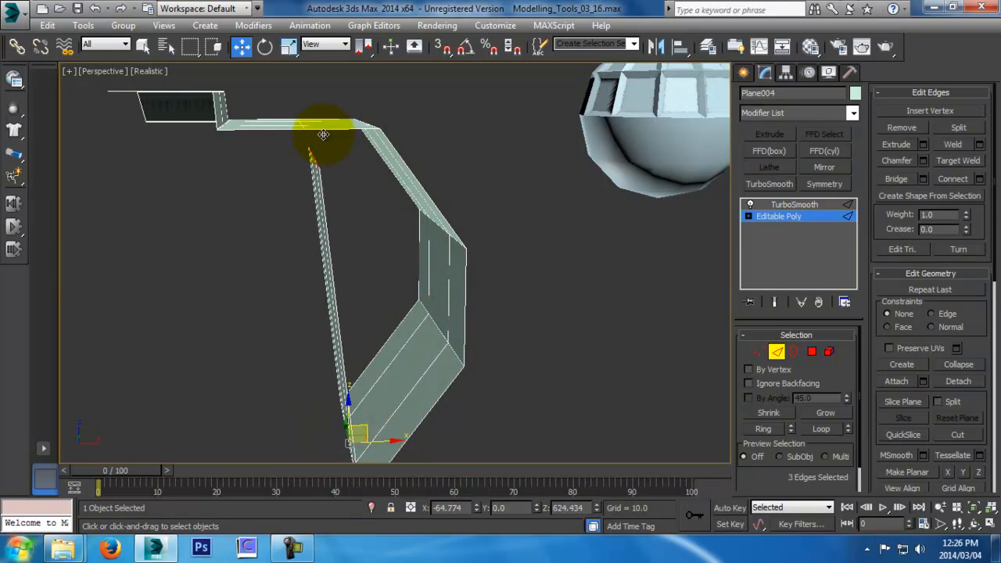
pyautogui.moveTo(416, 279)
pyautogui.keyDown('alt'); pyautogui.mouseDown(button='middle')
pyautogui.moveTo(523, 291)
pyautogui.moveTo(456, 341)
pyautogui.moveTo(424, 299)
pyautogui.moveTo(420, 339)
pyautogui.moveTo(196, 349)
pyautogui.moveTo(78, 283)
pyautogui.moveTo(138, 247)
pyautogui.moveTo(255, 294)
pyautogui.mouseUp(button='middle'); pyautogui.keyUp('alt')
pyautogui.hotkey('ctrl', 'z')
# Extend the strip's end edges back beneath the plane as a flat lower section, completing the C shape, and leave edge editing
pyautogui.press('z')
pyautogui.hotkey('alt', 'z')
pyautogui.moveTo(294, 286); pyautogui.dragTo(371, 344)
pyautogui.moveTo(398, 263); pyautogui.dragTo(406, 328)
pyautogui.click(779, 351)
pyautogui.click(594, 295)
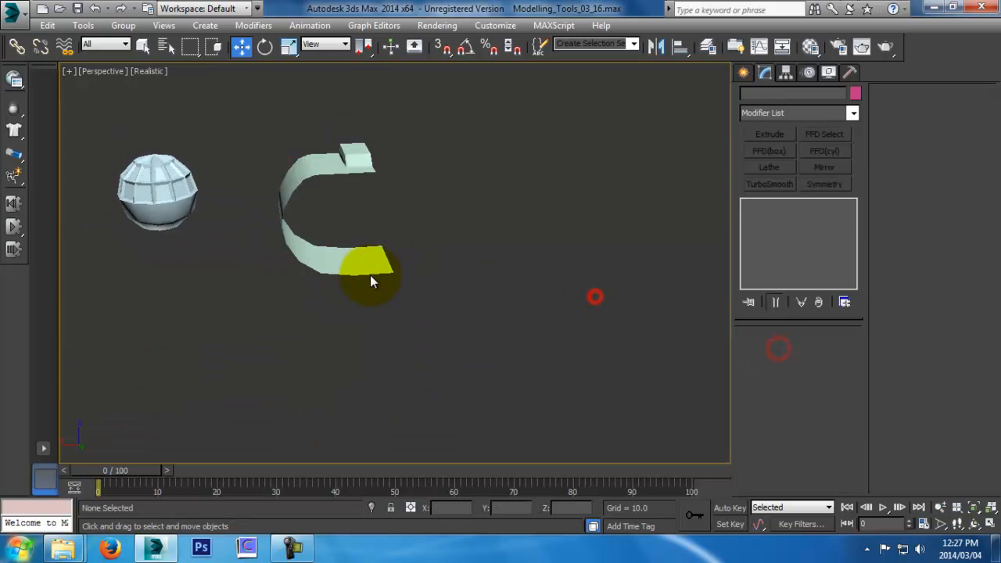
# Select the lengthwise edge loop running over the block and down the curled strip of the plane surface
pyautogui.keyDown('alt'); pyautogui.moveTo(378, 280); pyautogui.dragTo(441, 277, button='middle'); pyautogui.keyUp('alt')
pyautogui.click(344, 181)
pyautogui.press('z')
pyautogui.keyDown('alt'); pyautogui.moveTo(344, 181); pyautogui.dragTo(491, 183, button='middle'); pyautogui.keyUp('alt')
pyautogui.scroll(5, 492, 183)
pyautogui.click(797, 220)
pyautogui.click(778, 353)
pyautogui.keyDown('alt'); pyautogui.moveTo(594, 336); pyautogui.dragTo(330, 270, button='middle'); pyautogui.keyUp('alt')
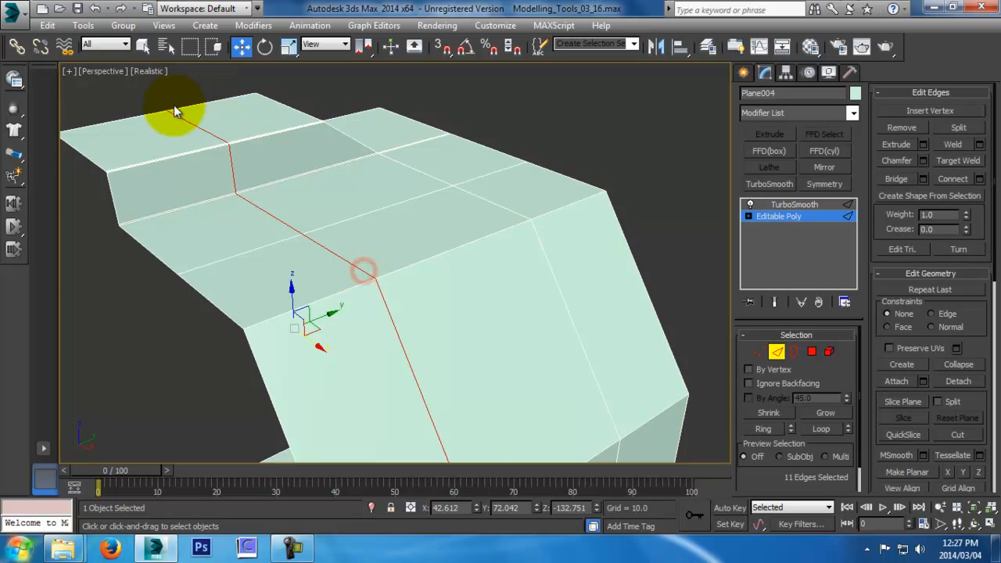
pyautogui.keyDown('alt'); pyautogui.moveTo(274, 245); pyautogui.dragTo(498, 201, button='middle'); pyautogui.keyUp('alt')
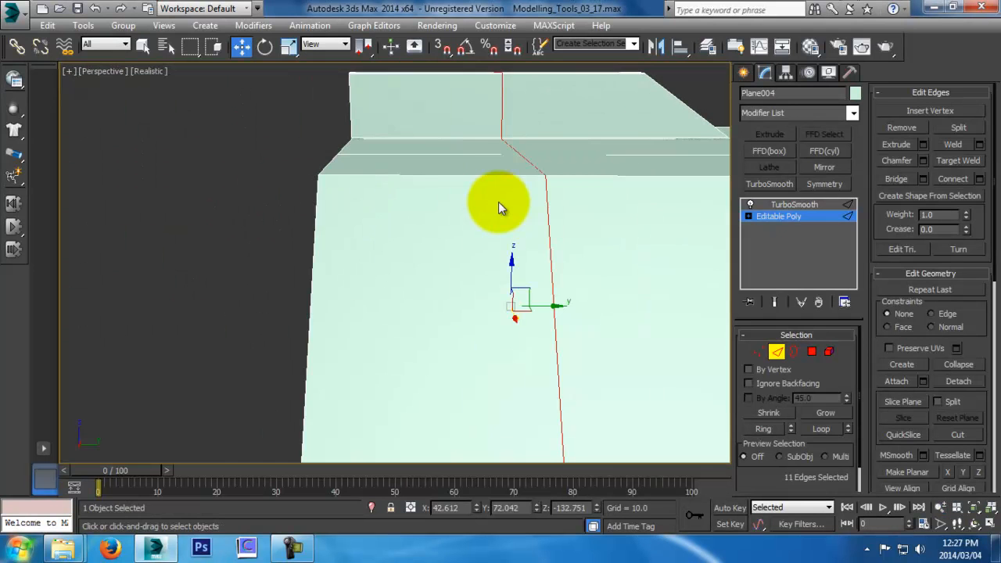
pyautogui.click(922, 144)
pyautogui.moveTo(411, 292); pyautogui.dragTo(399, 336)
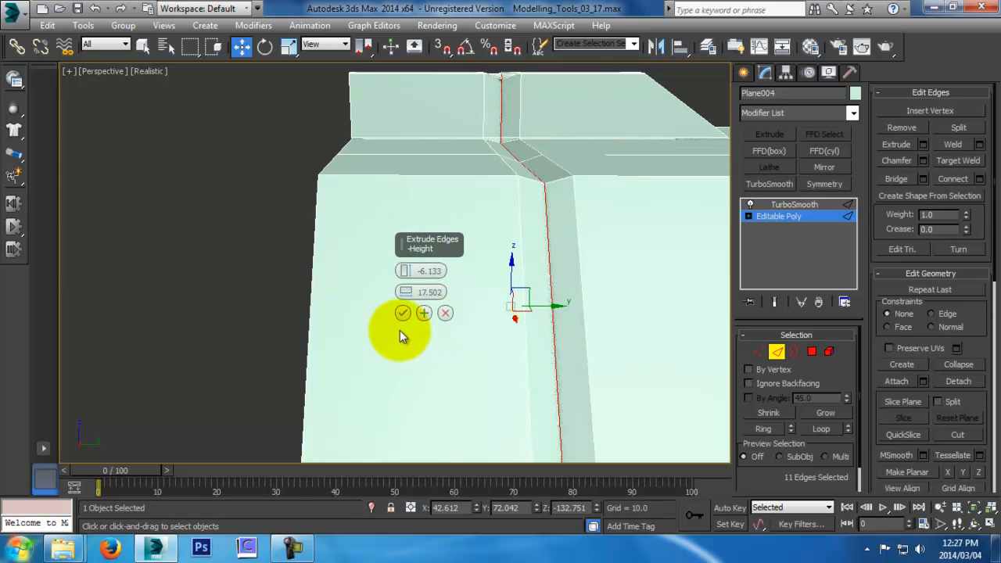
pyautogui.click(446, 314)
pyautogui.keyDown('alt'); pyautogui.moveTo(524, 216); pyautogui.dragTo(429, 284, button='middle'); pyautogui.keyUp('alt')
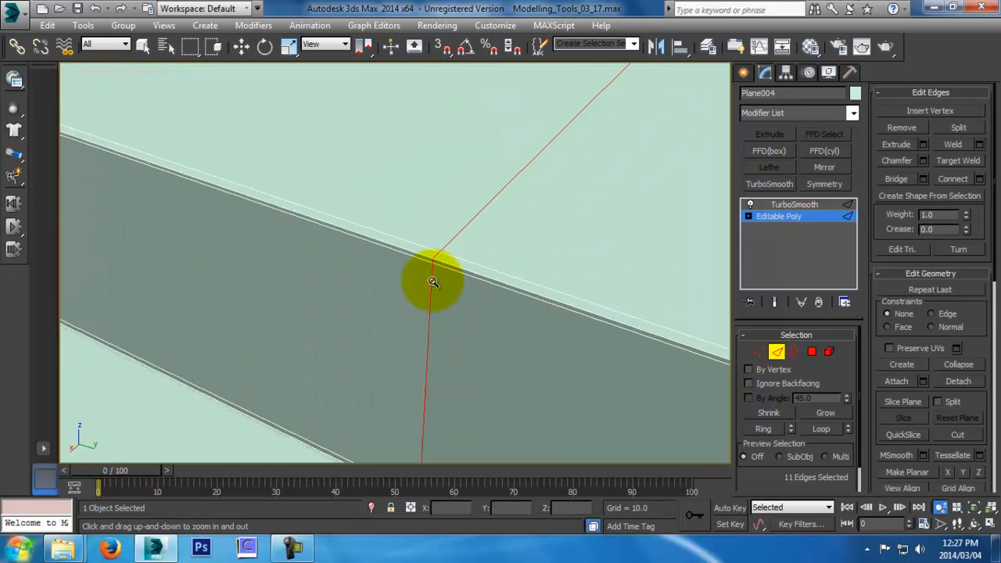
pyautogui.click(923, 143)
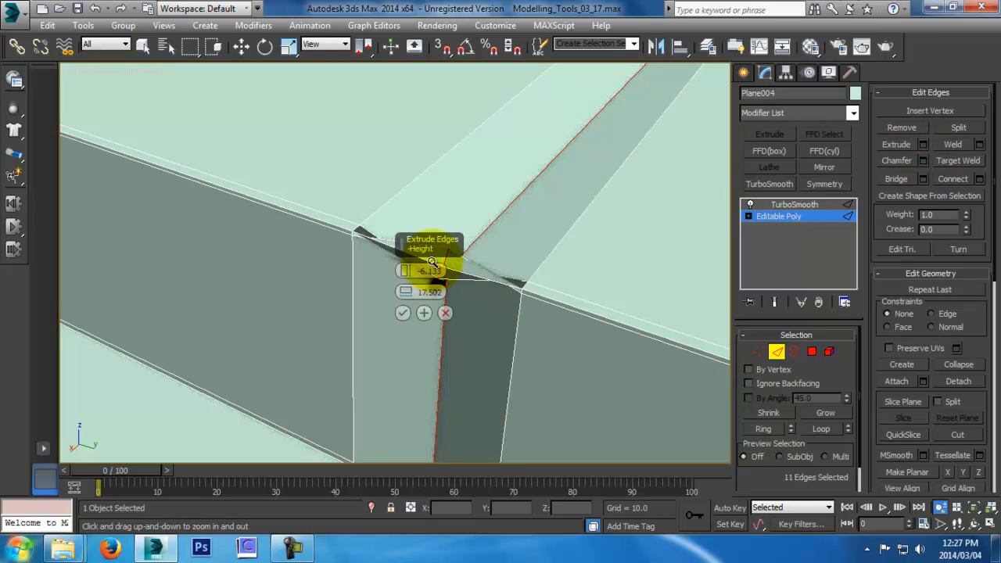
pyautogui.click(445, 313)
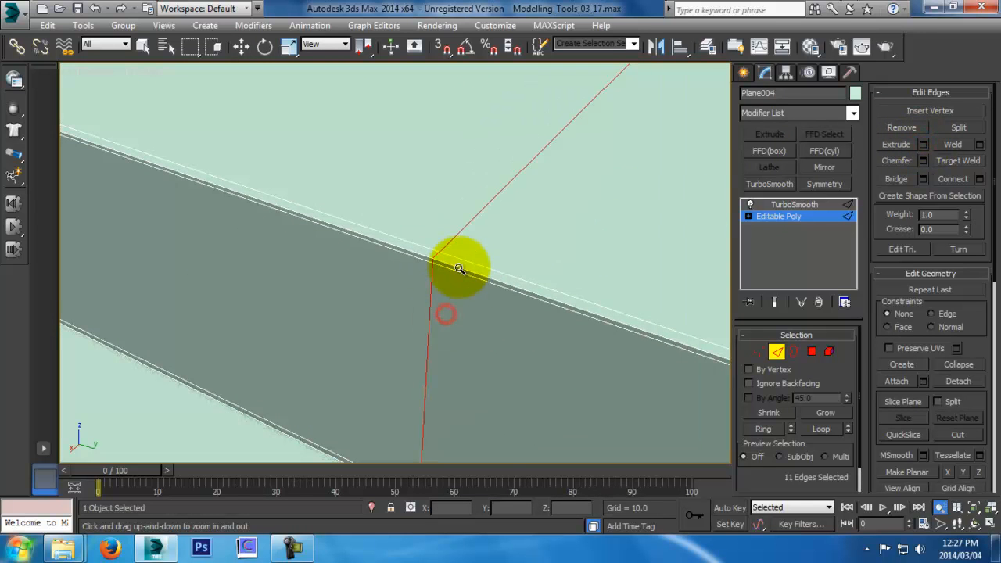
# Remove the added support edge loops along the block's upper rim and its base
pyautogui.press('w')
pyautogui.doubleClick(461, 258)
pyautogui.keyDown('ctrl'); pyautogui.doubleClick(466, 277); pyautogui.keyUp('ctrl')
pyautogui.moveTo(568, 332); pyautogui.dragTo(490, 290, button='middle')
pyautogui.scroll(-3, 493, 323)
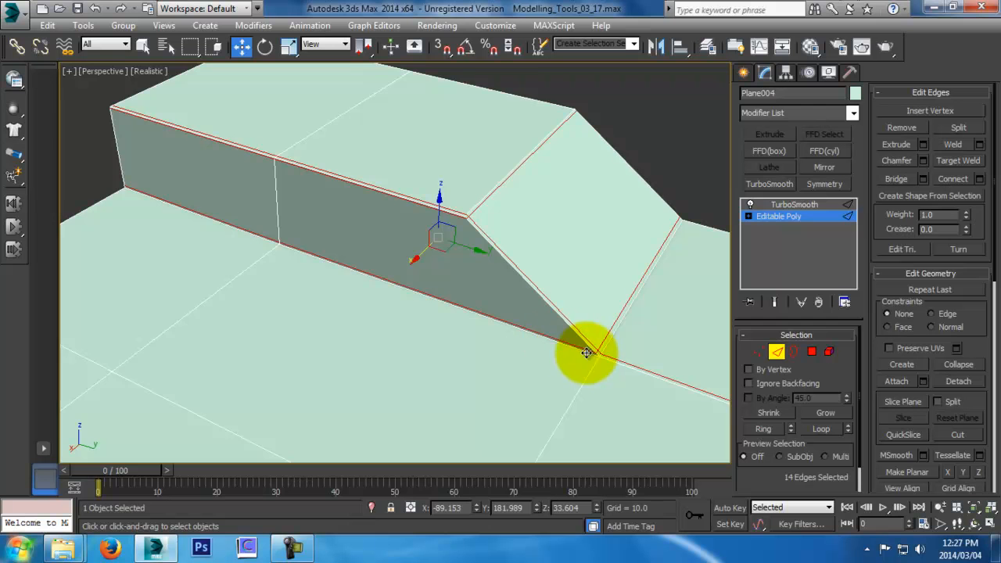
pyautogui.moveTo(591, 353); pyautogui.dragTo(578, 337, button='middle')
pyautogui.click(578, 337)
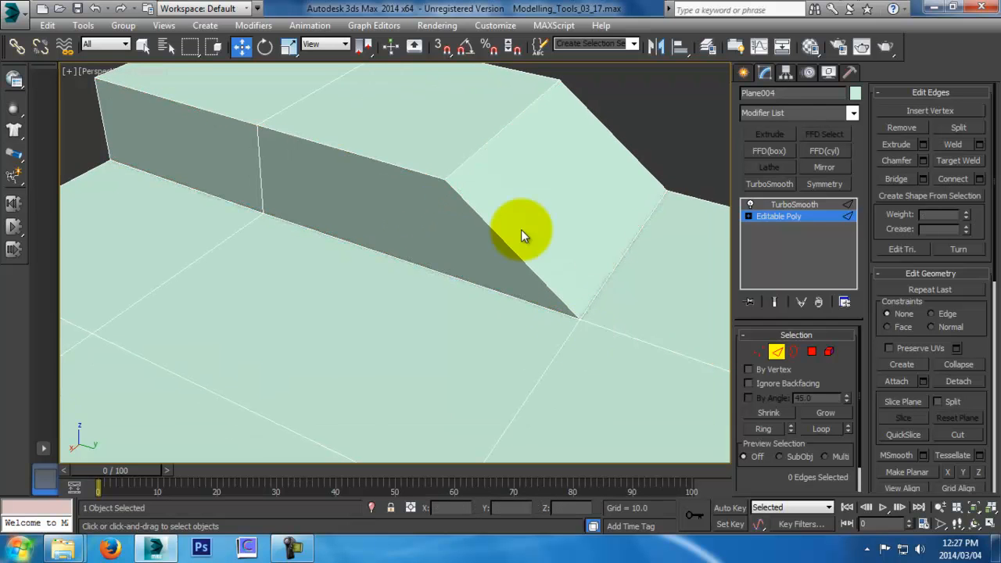
# Extrude the lengthwise edge loop across the block and strip inward as a shallow groove with a width of 2.637
pyautogui.moveTo(493, 233); pyautogui.dragTo(611, 287, button='middle')
pyautogui.scroll(3, 500, 262)
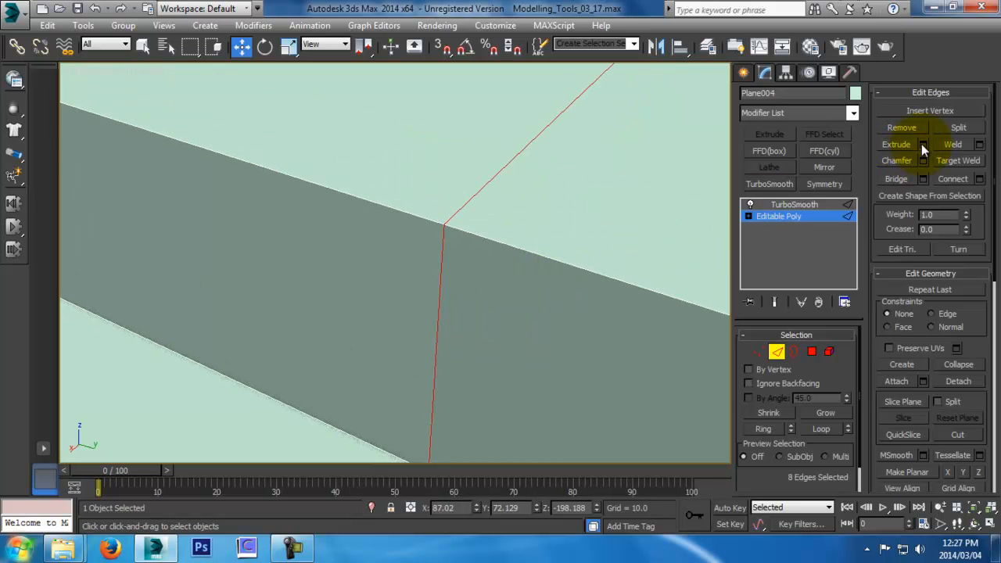
pyautogui.click(922, 145)
pyautogui.moveTo(407, 293); pyautogui.dragTo(409, 352)
pyautogui.keyDown('alt'); pyautogui.moveTo(525, 247); pyautogui.dragTo(552, 221, button='middle'); pyautogui.keyUp('alt')
pyautogui.moveTo(206, 231); pyautogui.dragTo(314, 216, button='middle')
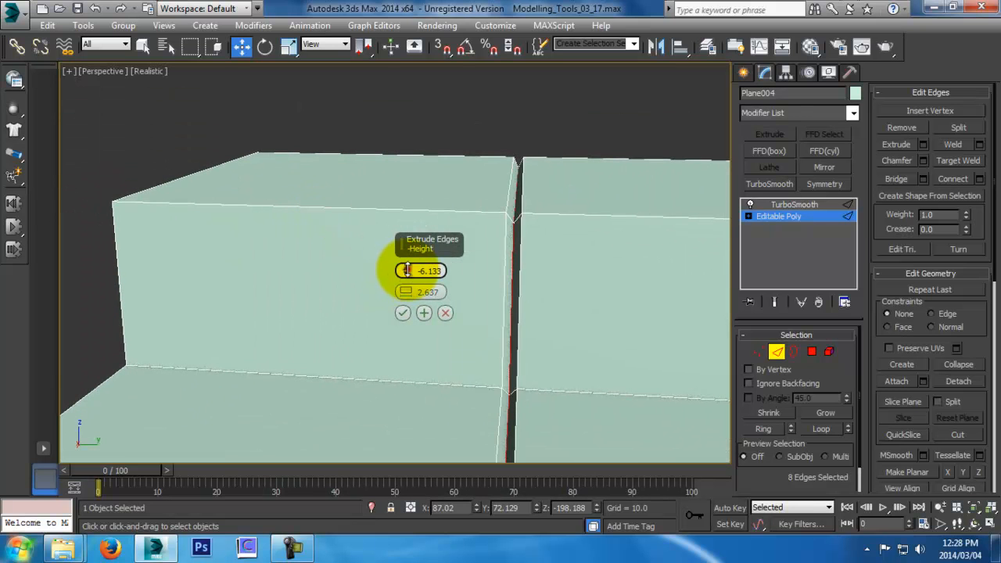
pyautogui.moveTo(405, 271); pyautogui.dragTo(408, 290)
pyautogui.click(403, 314)
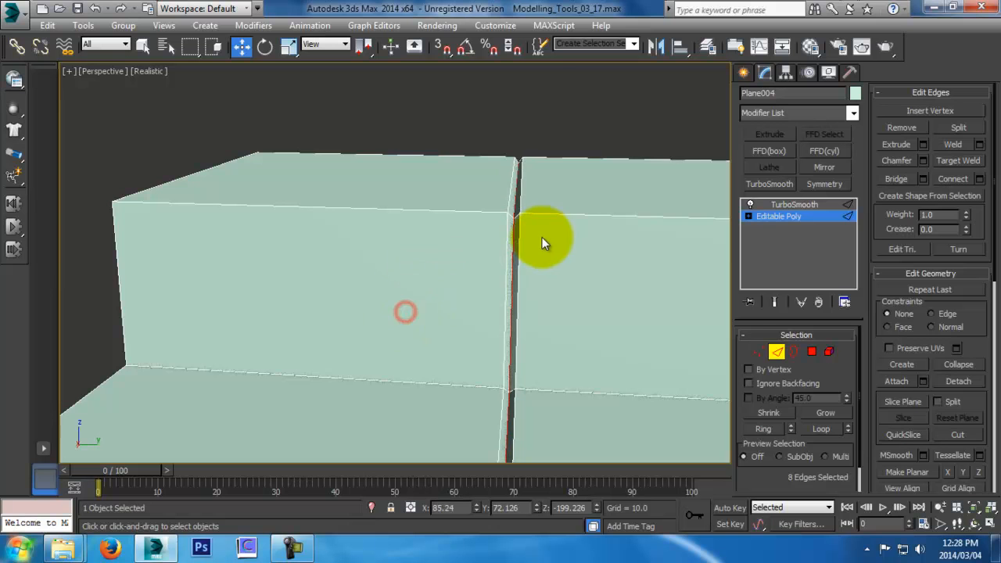
# Leave edge editing, check the groove on the smoothed surface, and return the plane surface to its Editable Poly level
pyautogui.click(776, 353)
pyautogui.click(636, 99)
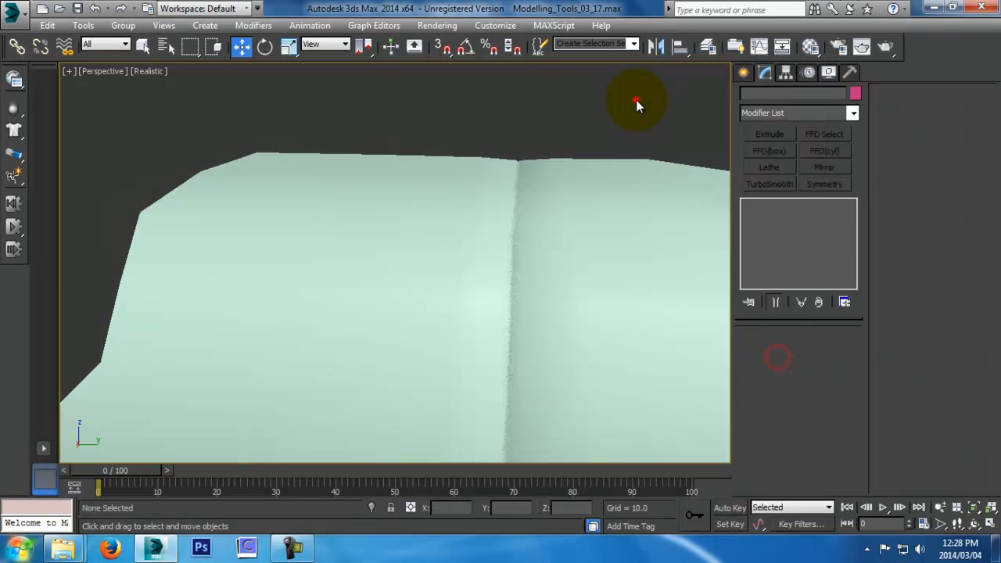
pyautogui.click(548, 195)
pyautogui.click(589, 136)
pyautogui.keyDown('alt'); pyautogui.moveTo(592, 179); pyautogui.dragTo(577, 200, button='middle'); pyautogui.keyUp('alt')
pyautogui.scroll(-3, 575, 204)
pyautogui.click(570, 214)
pyautogui.click(774, 217)
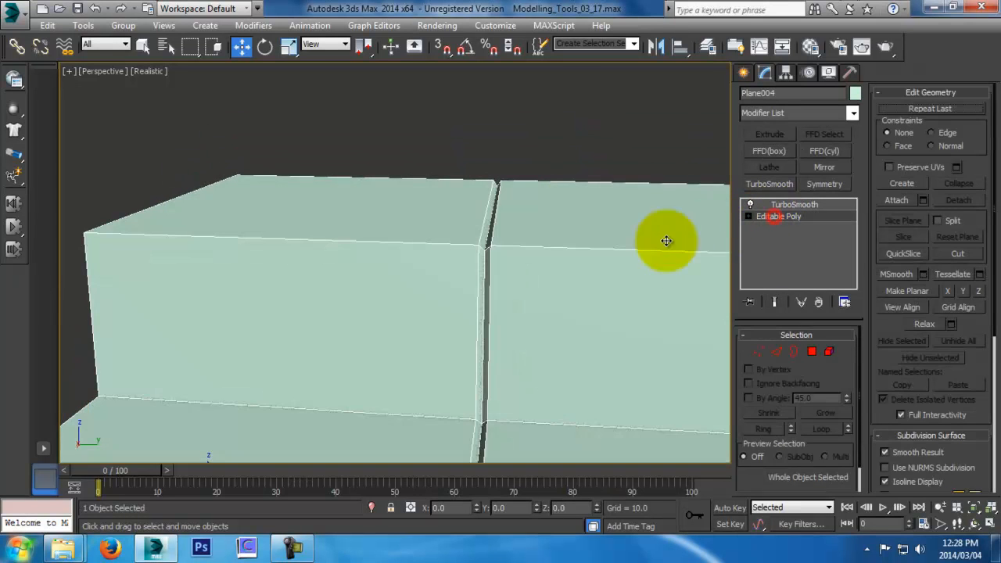
# Chamfer the groove's two rim loops and its bottom loop by 0.14 with one segment
pyautogui.click(777, 351)
pyautogui.doubleClick(486, 283)
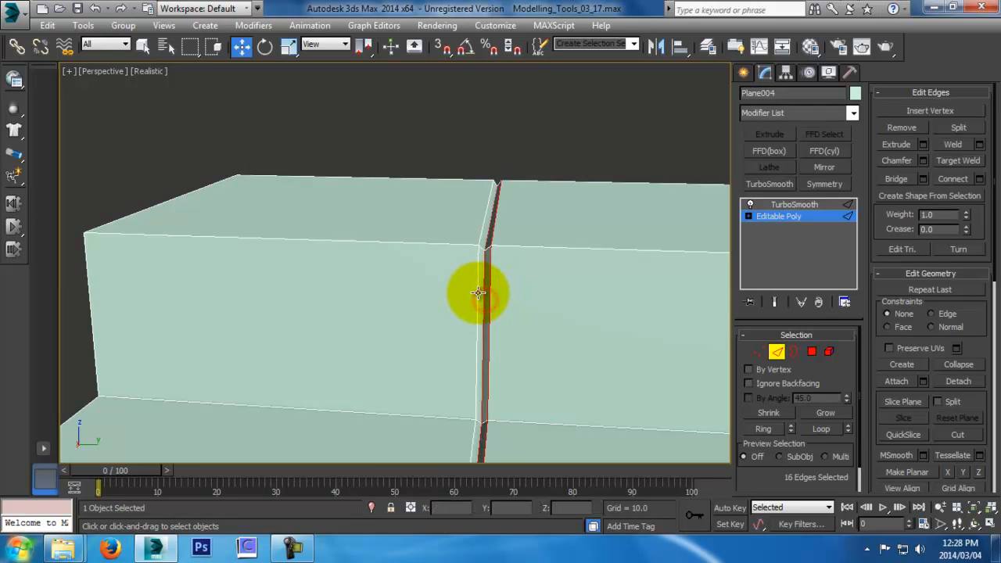
pyautogui.click(924, 161)
pyautogui.scroll(5, 599, 242)
pyautogui.moveTo(581, 259); pyautogui.dragTo(596, 237, button='middle')
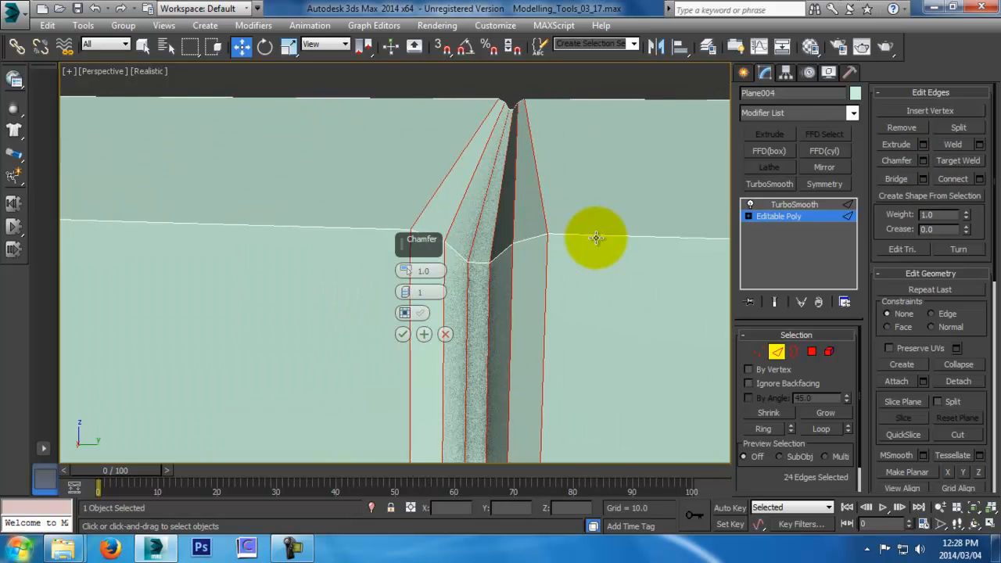
pyautogui.moveTo(403, 270); pyautogui.dragTo(406, 280)
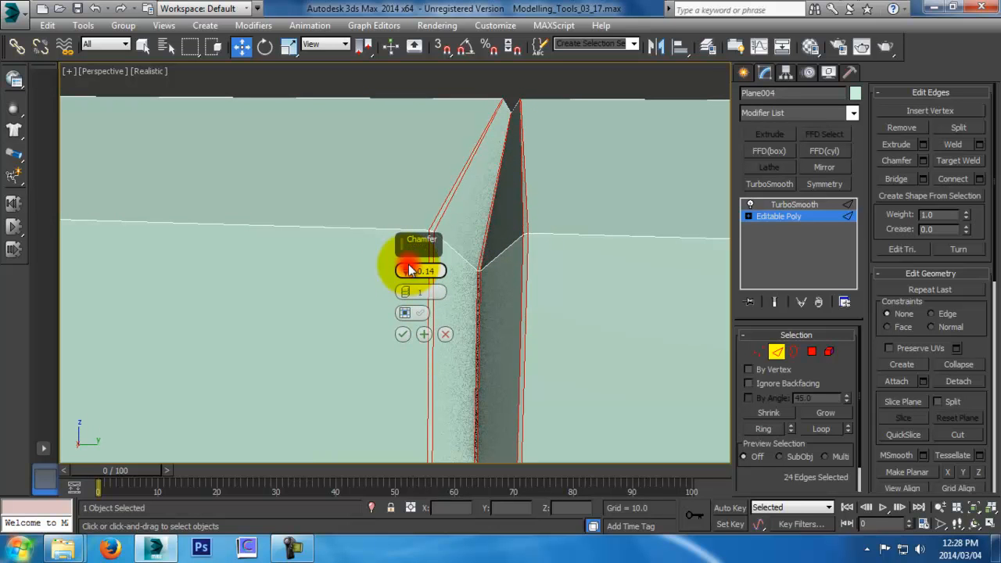
pyautogui.click(403, 334)
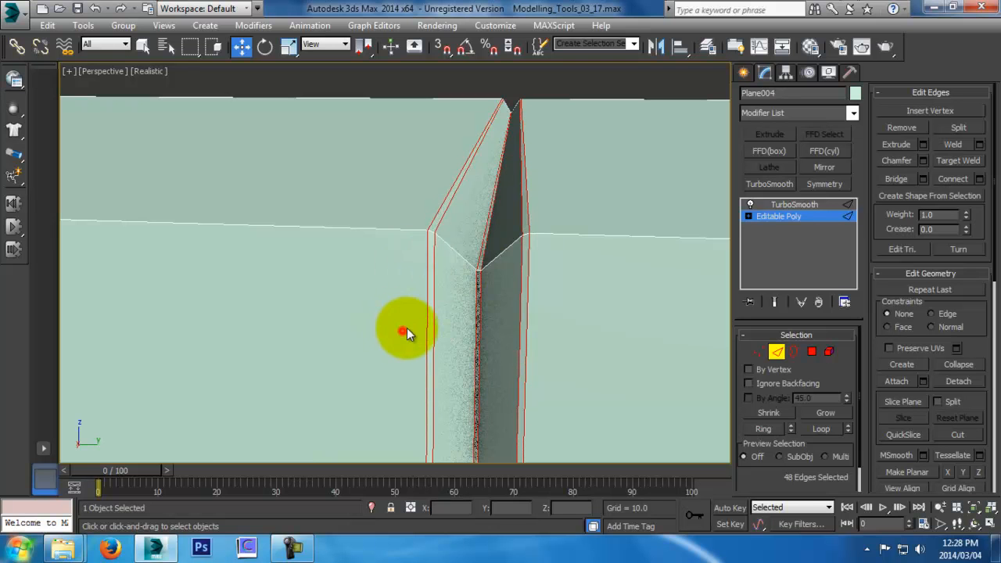
# Leave edge editing, examine the chamfered groove on the smoothed surface, and return to its Editable Poly level
pyautogui.scroll(-5, 401, 335)
pyautogui.keyDown('alt'); pyautogui.moveTo(447, 302); pyautogui.dragTo(493, 317, button='middle'); pyautogui.keyUp('alt')
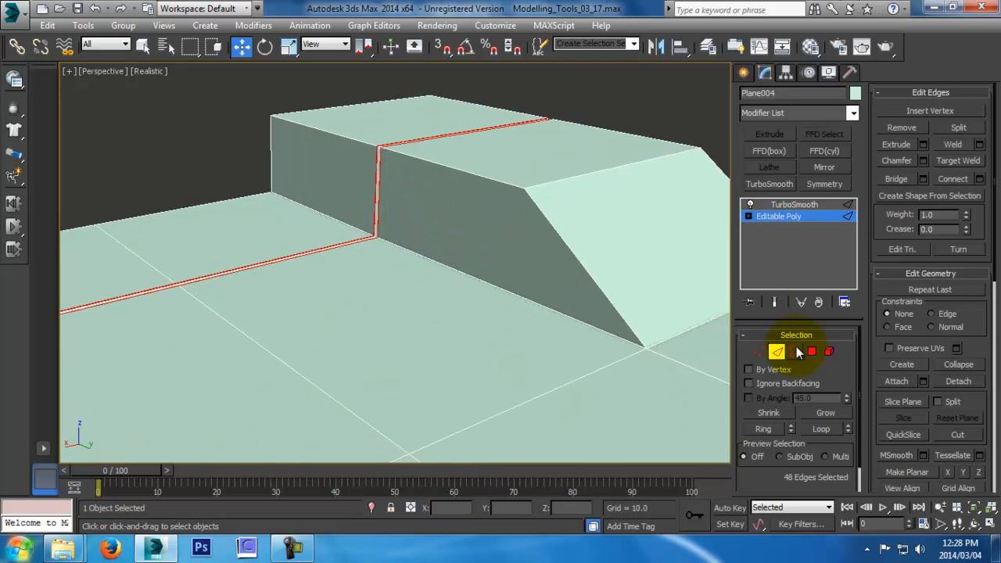
pyautogui.click(777, 351)
pyautogui.click(213, 139)
pyautogui.keyDown('alt'); pyautogui.moveTo(247, 169); pyautogui.dragTo(334, 99, button='middle'); pyautogui.keyUp('alt')
pyautogui.click(400, 252)
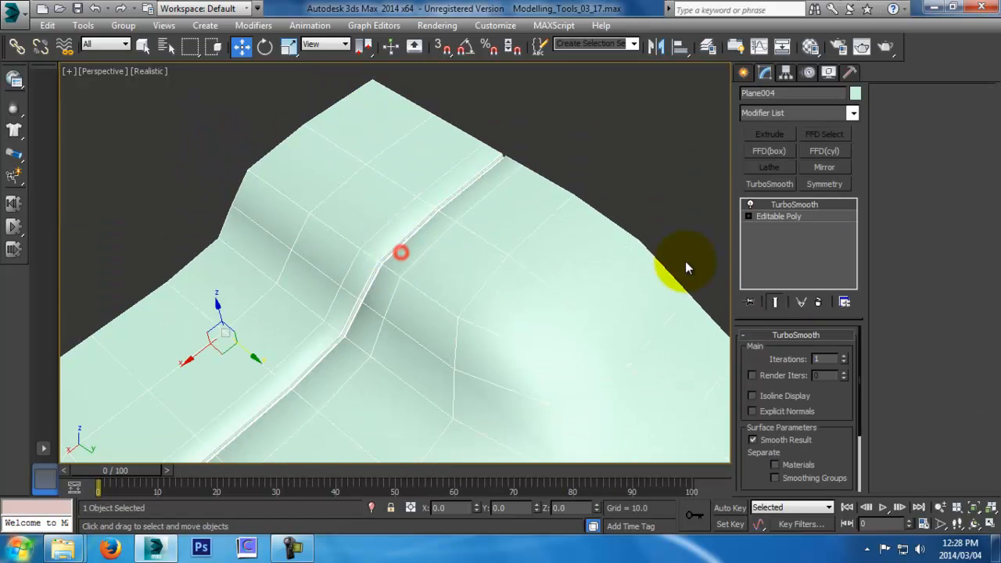
pyautogui.click(782, 219)
# Connect the ring of the block's rising edges with two segments, pinch 95 and slide 0, beside its upper rim and base
pyautogui.click(777, 352)
pyautogui.click(529, 405)
pyautogui.keyDown('alt'); pyautogui.moveTo(530, 404); pyautogui.dragTo(610, 336, button='middle'); pyautogui.keyUp('alt')
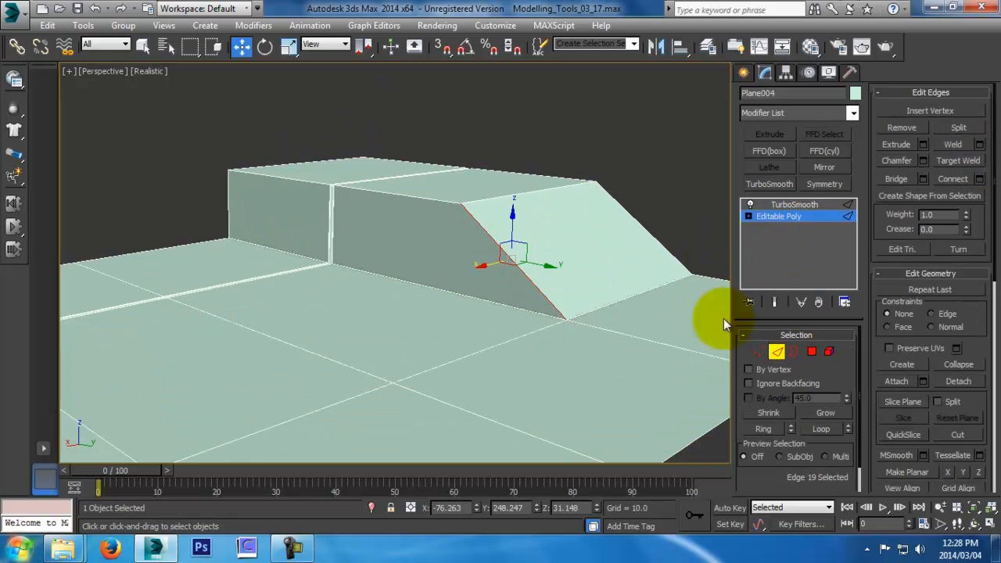
pyautogui.click(764, 431)
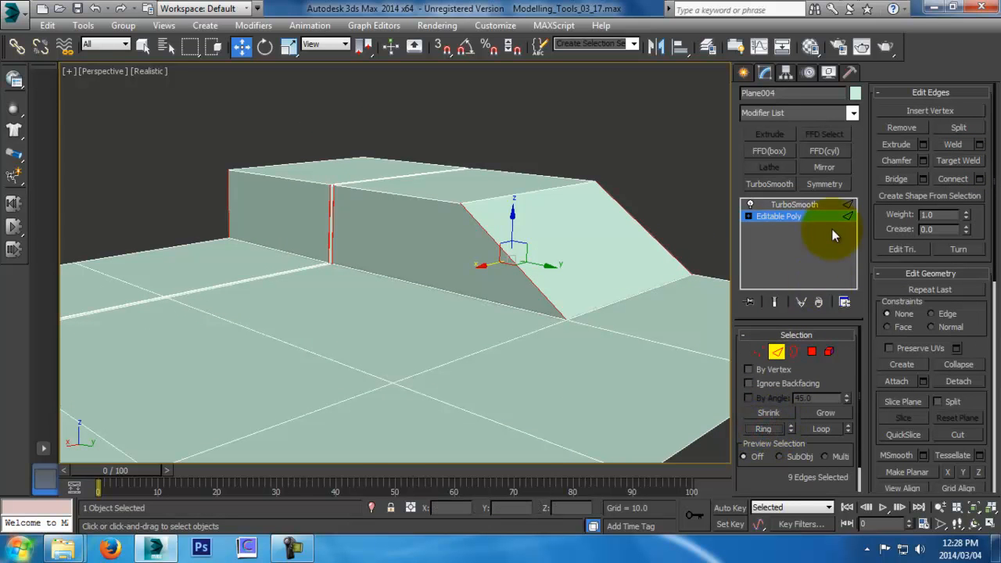
pyautogui.click(979, 181)
pyautogui.scroll(3, 546, 199)
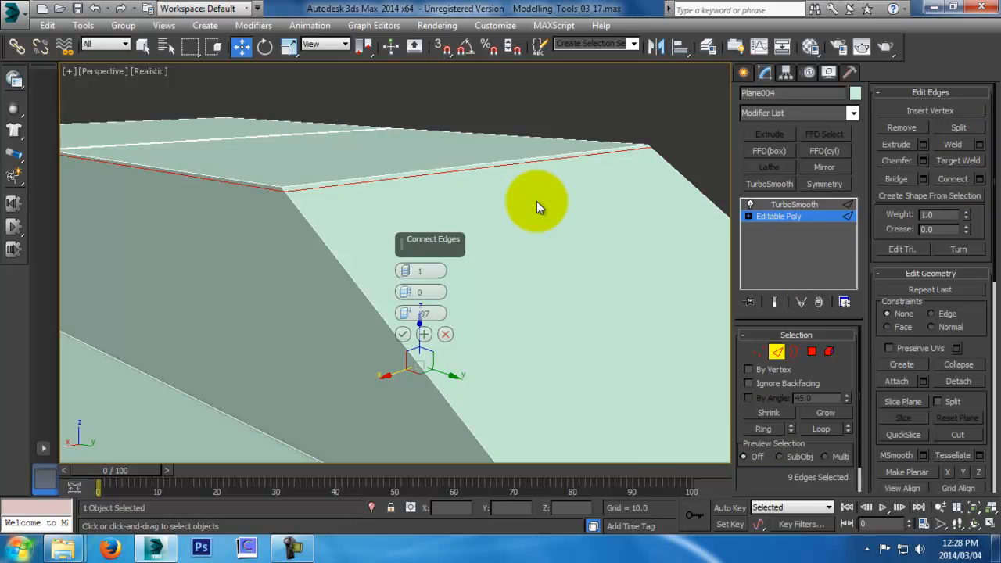
pyautogui.scroll(-3, 525, 205)
pyautogui.click(404, 269)
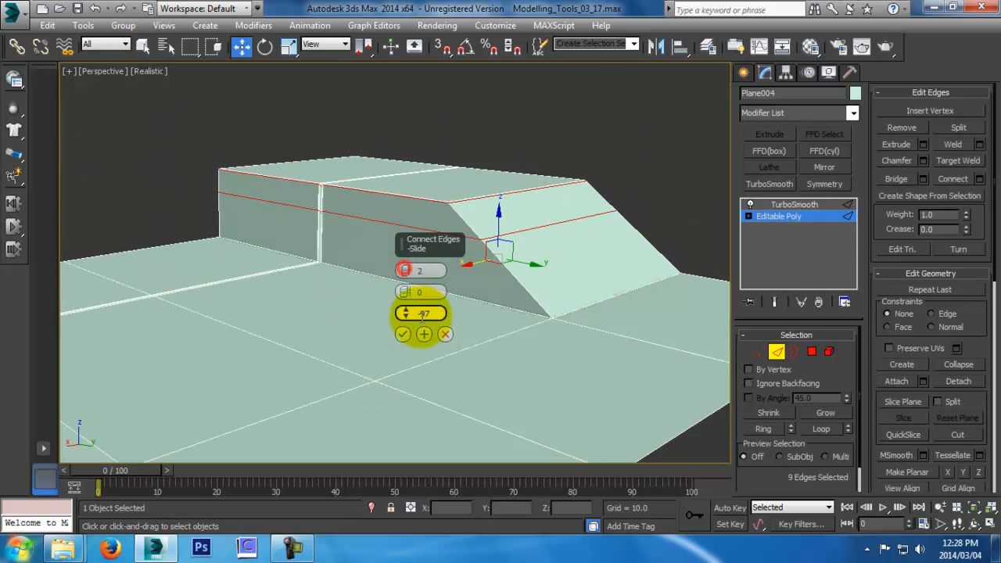
pyautogui.rightClick(405, 313)
pyautogui.moveTo(406, 291); pyautogui.dragTo(357, 11)
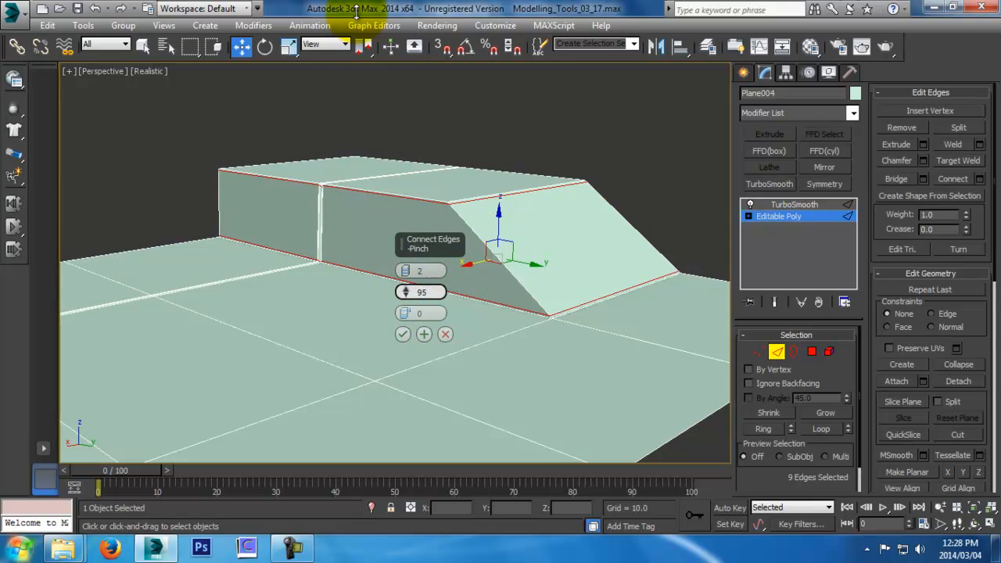
pyautogui.click(402, 333)
# Check the smoothed block outside edge editing, reselect the plane surface and switch its Editable Poly to polygon editing
pyautogui.scroll(5, 436, 333)
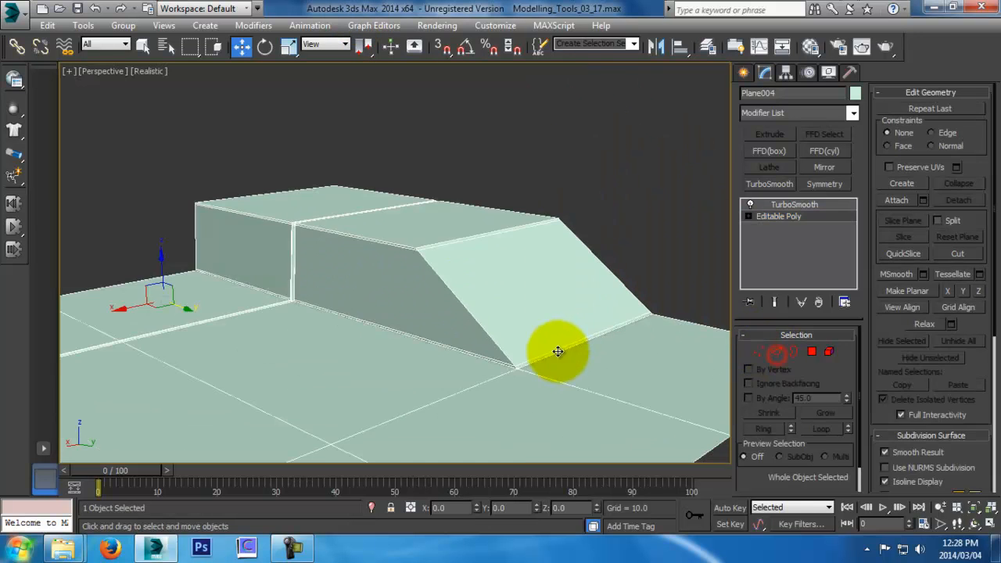
pyautogui.click(605, 217)
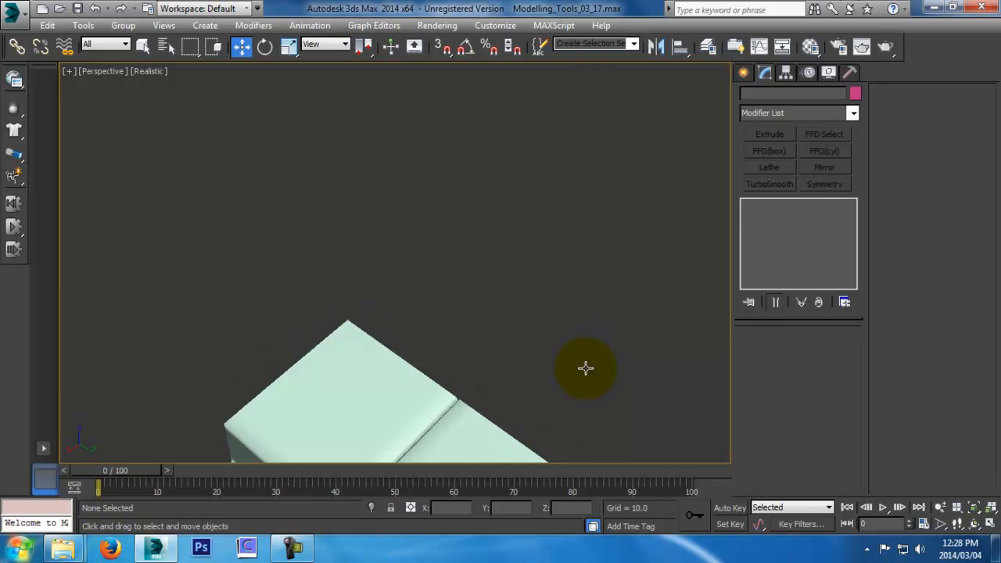
pyautogui.moveTo(585, 360); pyautogui.dragTo(557, 226, button='middle')
pyautogui.moveTo(551, 280); pyautogui.dragTo(509, 251, button='middle')
pyautogui.click(507, 289)
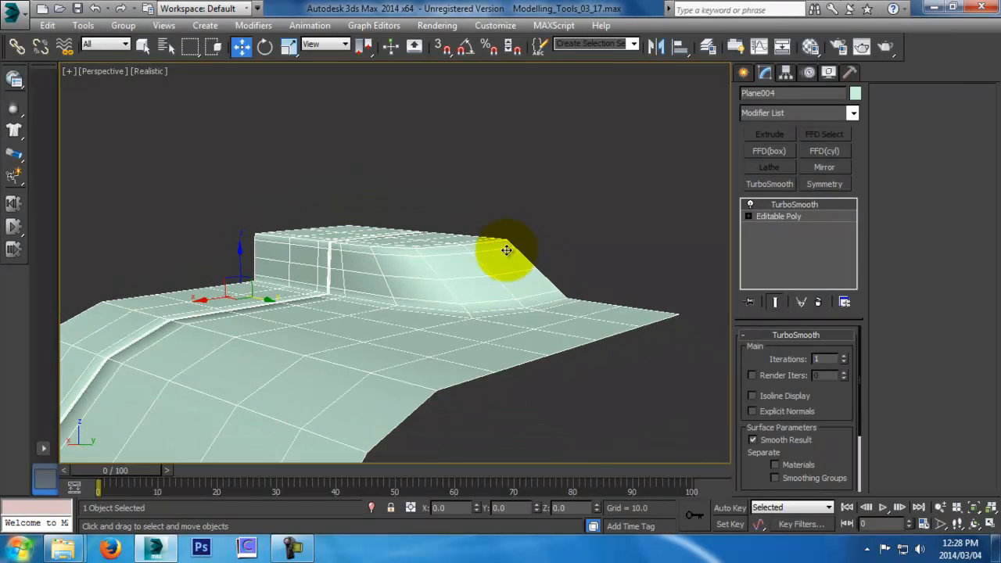
pyautogui.click(834, 219)
pyautogui.click(811, 351)
pyautogui.click(336, 357)
pyautogui.keyDown('alt'); pyautogui.moveTo(335, 357); pyautogui.dragTo(427, 283, button='middle'); pyautogui.keyUp('alt')
pyautogui.scroll(3, 480, 179)
pyautogui.press('z')
pyautogui.keyDown('alt'); pyautogui.moveTo(431, 236); pyautogui.dragTo(523, 236, button='middle'); pyautogui.keyUp('alt')
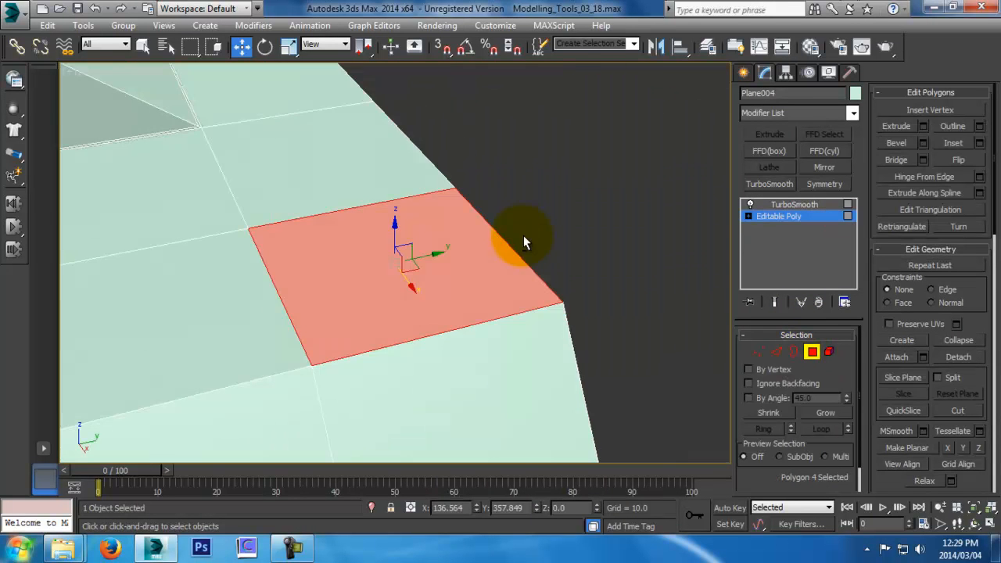
pyautogui.rightClick(522, 235)
pyautogui.click(568, 180)
pyautogui.press('z')
pyautogui.click(572, 214)
pyautogui.press('z')
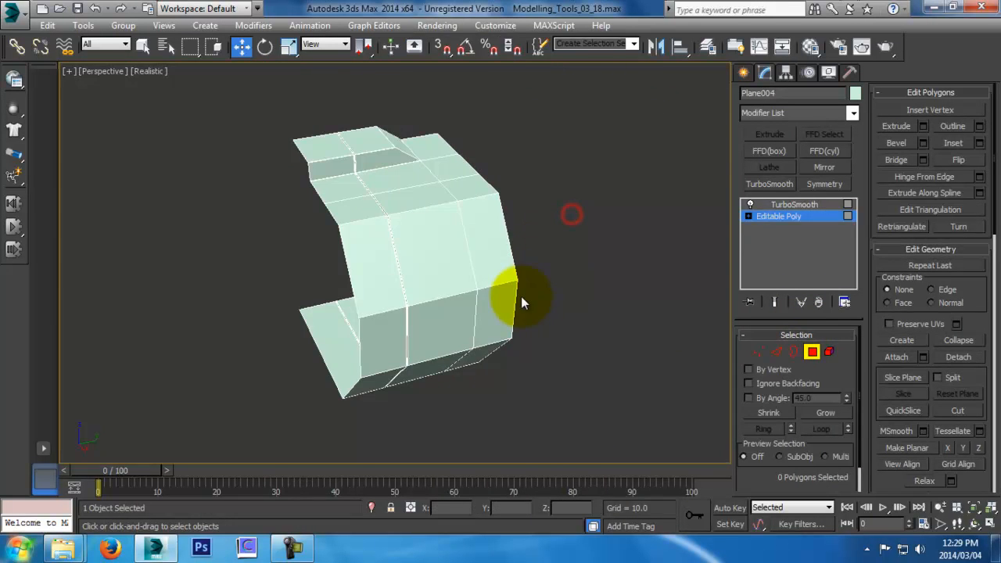
# Bevel the middle polygon of the curved strip's upright face with height 0 and outline about -17.3
pyautogui.keyDown('alt'); pyautogui.moveTo(501, 291); pyautogui.dragTo(461, 224, button='middle'); pyautogui.keyUp('alt')
pyautogui.click(393, 244)
pyautogui.keyDown('alt'); pyautogui.moveTo(392, 244); pyautogui.dragTo(446, 273, button='middle'); pyautogui.keyUp('alt')
pyautogui.scroll(4, 458, 274)
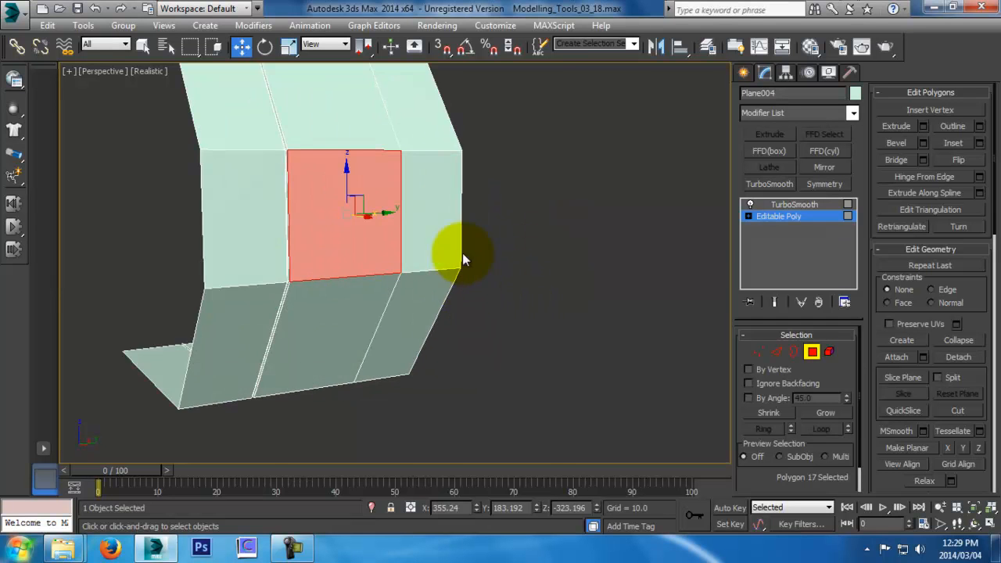
pyautogui.click(923, 143)
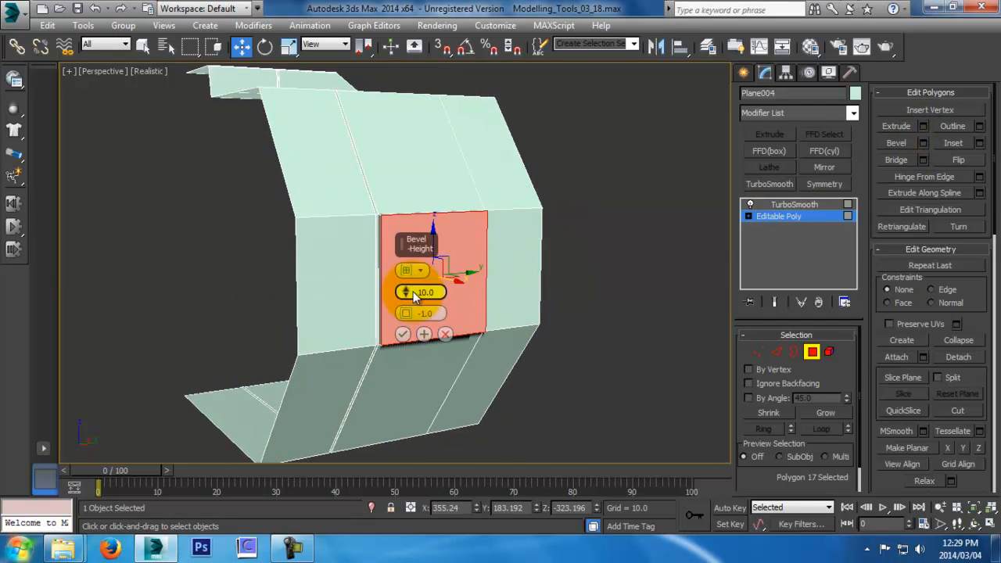
pyautogui.moveTo(411, 312); pyautogui.dragTo(425, 380)
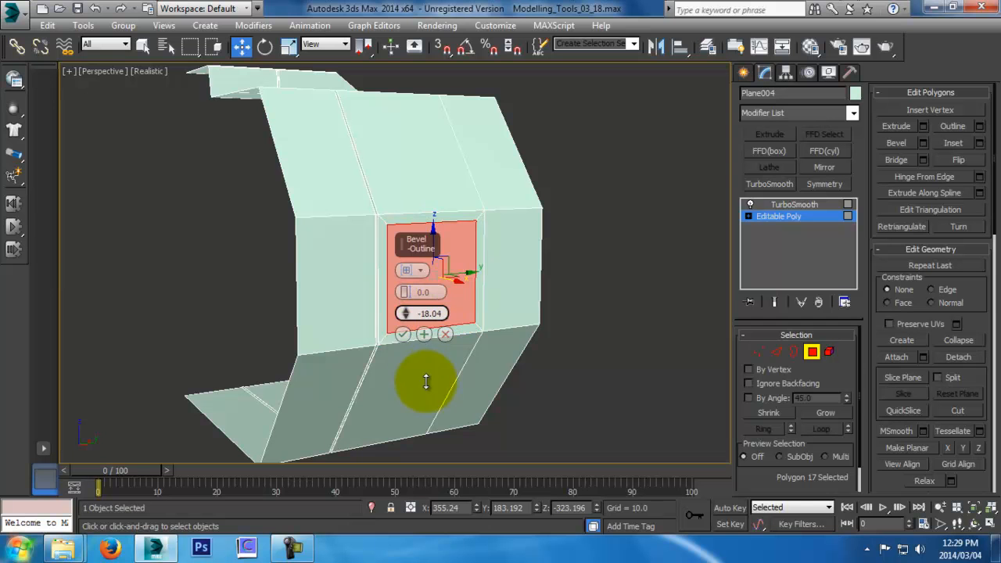
pyautogui.click(423, 334)
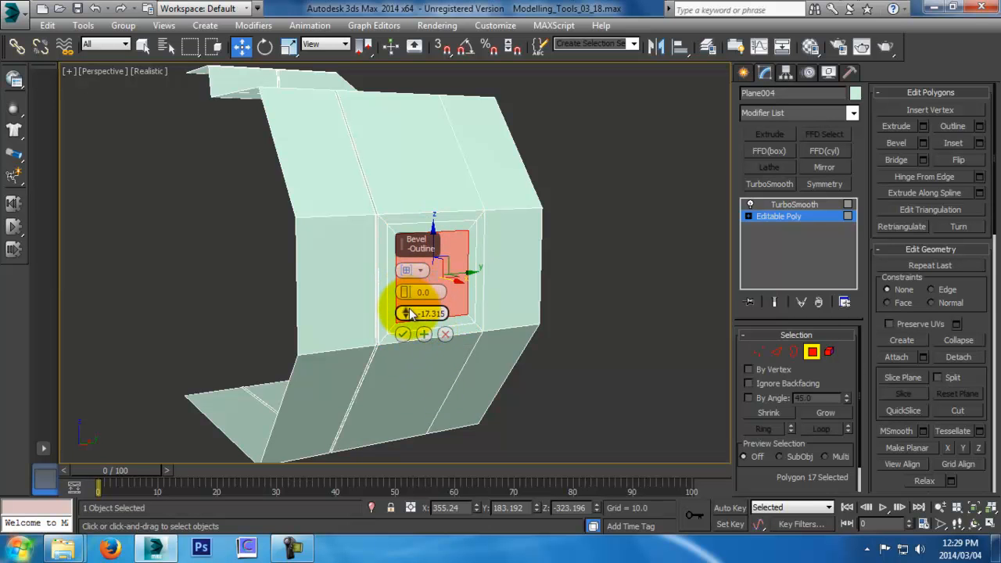
# Bevel the inset polygon deep into the surface with no outline change to form a square recess
pyautogui.moveTo(407, 295); pyautogui.dragTo(433, 419)
pyautogui.keyDown('alt'); pyautogui.moveTo(502, 350); pyautogui.dragTo(409, 339, button='middle'); pyautogui.keyUp('alt')
pyautogui.scroll(3, 425, 370)
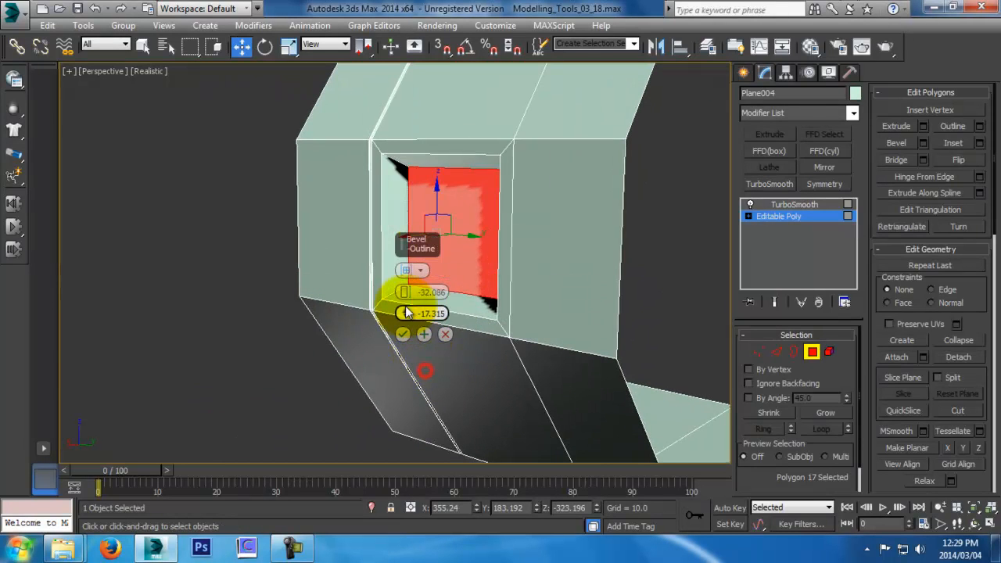
pyautogui.rightClick(408, 312)
pyautogui.keyDown('alt'); pyautogui.moveTo(525, 268); pyautogui.dragTo(514, 269, button='middle'); pyautogui.keyUp('alt')
pyautogui.click(403, 334)
# Check the smoothed recess outside polygon editing, then reselect the surface and switch its Editable Poly to edge editing
pyautogui.keyDown('alt'); pyautogui.moveTo(402, 334); pyautogui.dragTo(541, 351, button='middle'); pyautogui.keyUp('alt')
pyautogui.click(815, 353)
pyautogui.click(711, 313)
pyautogui.click(487, 281)
pyautogui.click(792, 216)
pyautogui.click(790, 352)
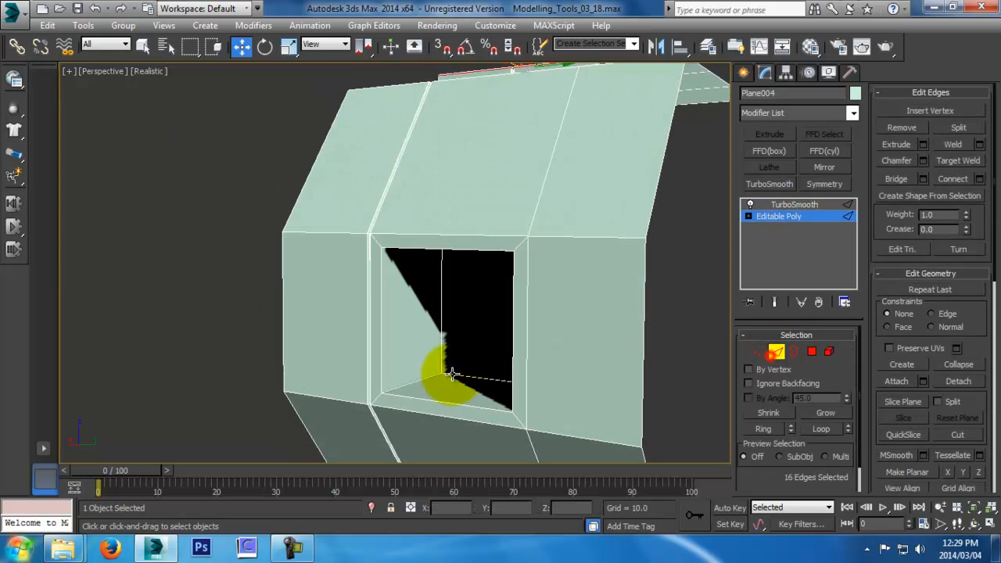
# Connect the ring of the recess's depth edges with two segments, pinch 95 and slide 0
pyautogui.click(404, 383)
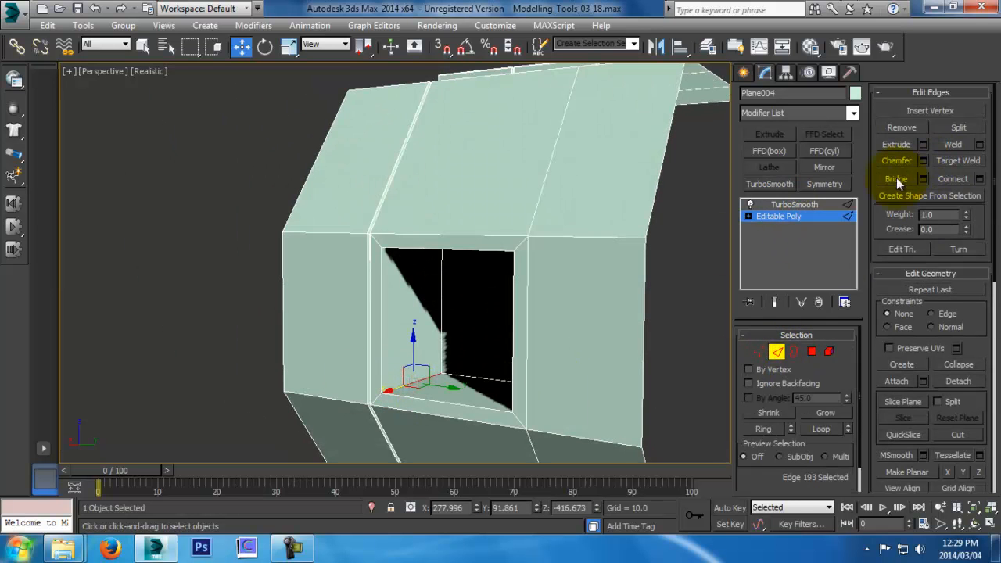
pyautogui.click(978, 179)
pyautogui.click(402, 334)
# Connect the ring of the recess rim's corner edges with one segment, pinch 0 and slide 93
pyautogui.click(376, 399)
pyautogui.click(764, 430)
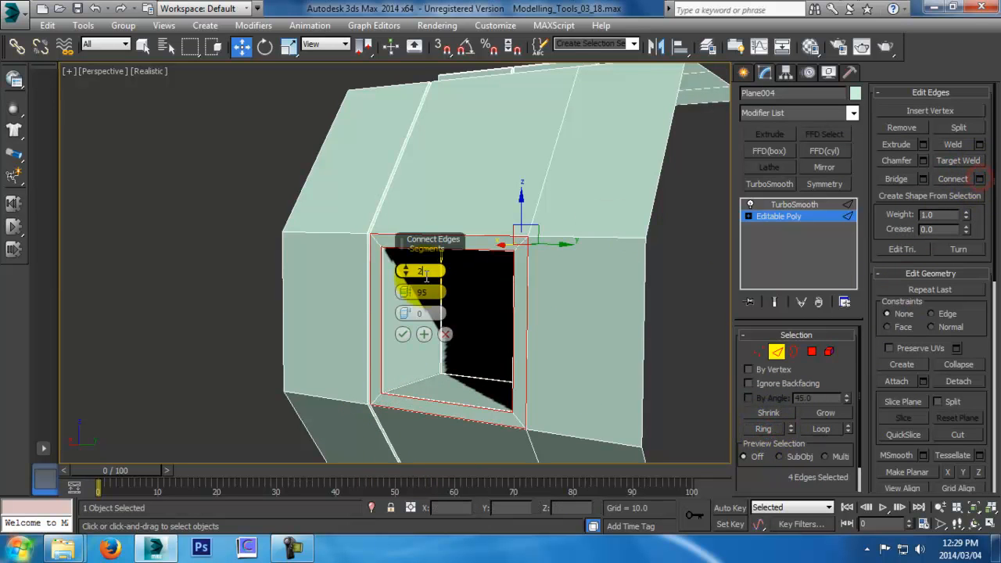
pyautogui.scroll(6, 542, 270)
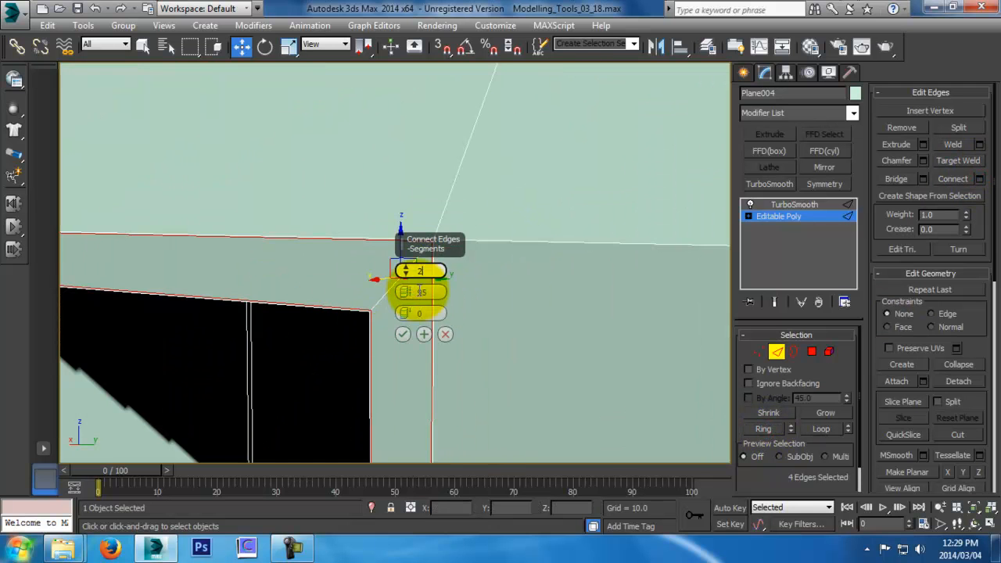
pyautogui.click(405, 274)
pyautogui.moveTo(407, 313); pyautogui.dragTo(423, 39)
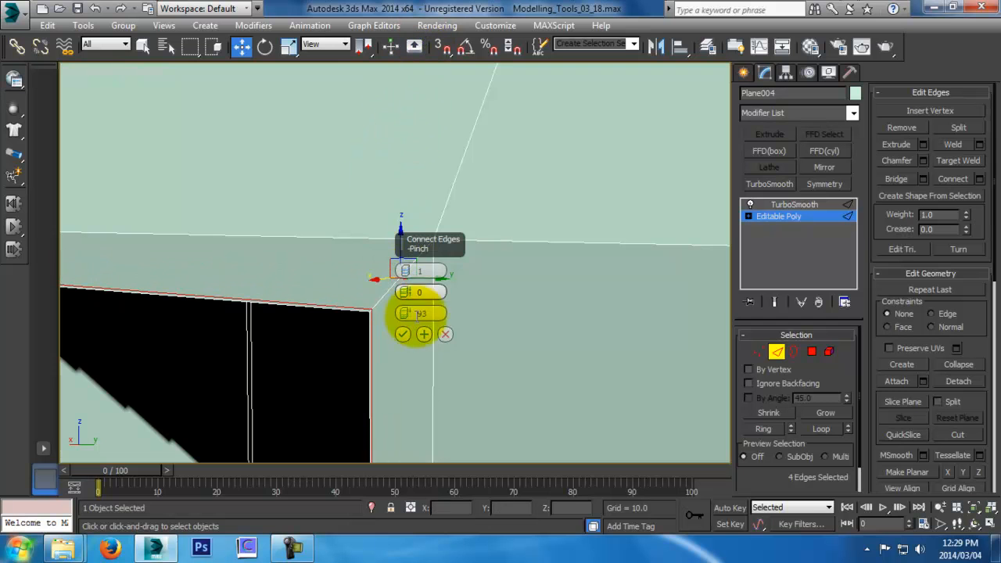
pyautogui.click(402, 334)
# Leave edge editing and set the surface's TurboSmooth iterations to 2
pyautogui.scroll(-8, 700, 329)
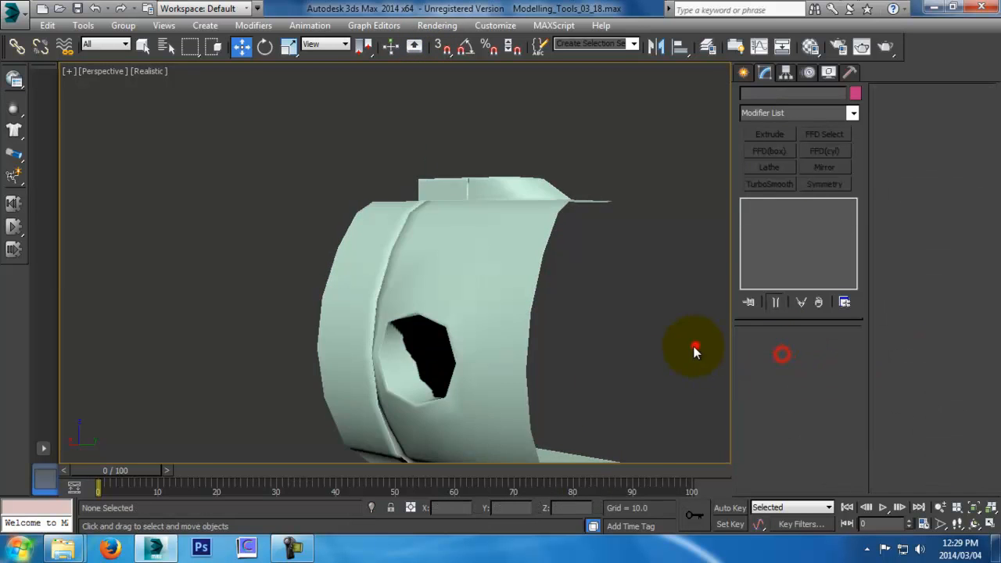
pyautogui.keyDown('alt'); pyautogui.moveTo(692, 346); pyautogui.dragTo(586, 378, button='middle'); pyautogui.keyUp('alt')
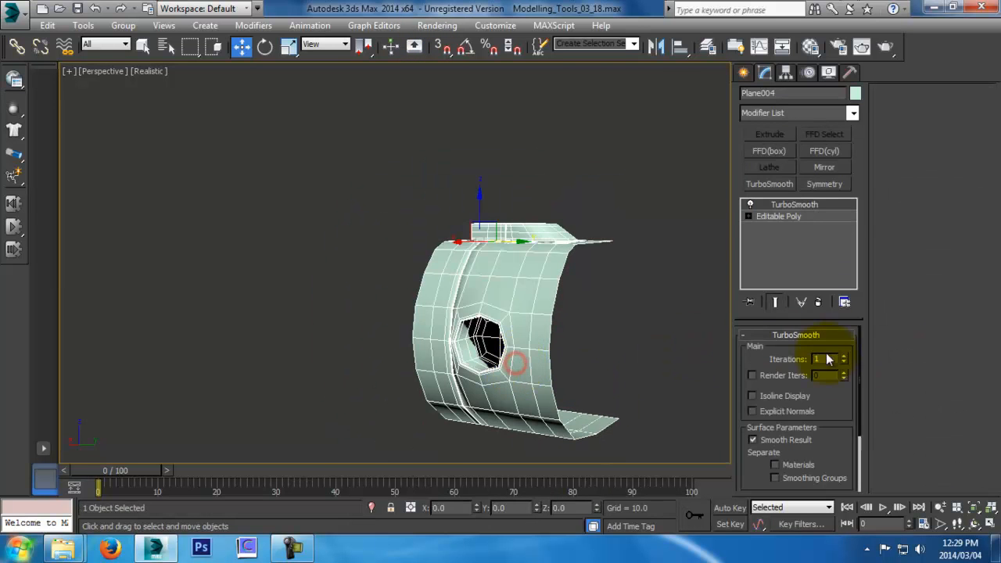
pyautogui.click(843, 356)
pyautogui.click(715, 342)
# Examine the smoothed round recess up close with and without edged faces
pyautogui.press('F4')
pyautogui.press('F4')
pyautogui.keyDown('alt'); pyautogui.moveTo(644, 345); pyautogui.dragTo(596, 329, button='middle'); pyautogui.keyUp('alt')
pyautogui.hotkey('alt', 'z')
pyautogui.moveTo(595, 329); pyautogui.dragTo(547, 234)
pyautogui.press('w')
pyautogui.click(366, 280)
pyautogui.press('F4')
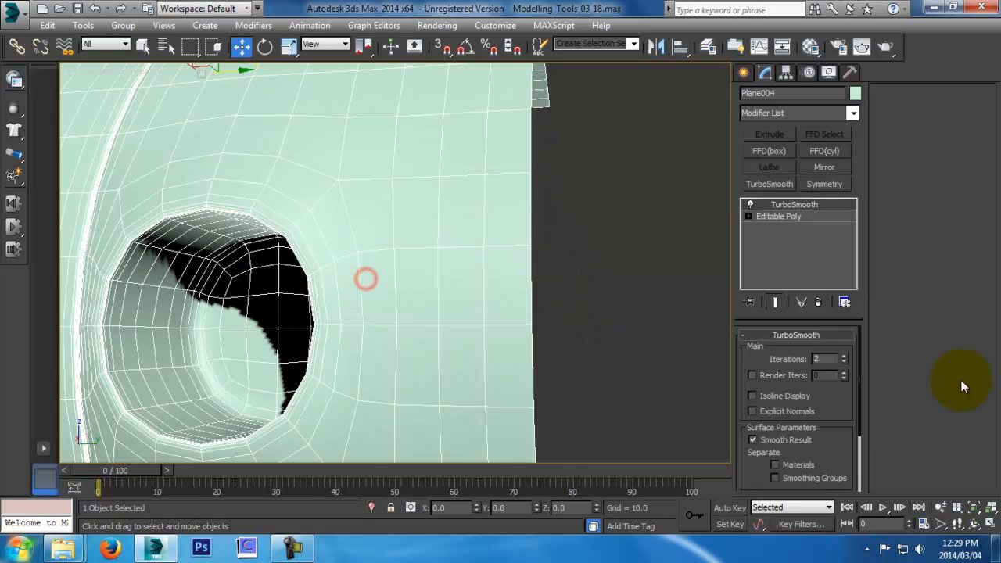
# Raise the TurboSmooth iterations to 4 and examine the round recess without edged faces
pyautogui.click(841, 356)
pyautogui.click(842, 356)
pyautogui.click(612, 328)
pyautogui.press('F4')
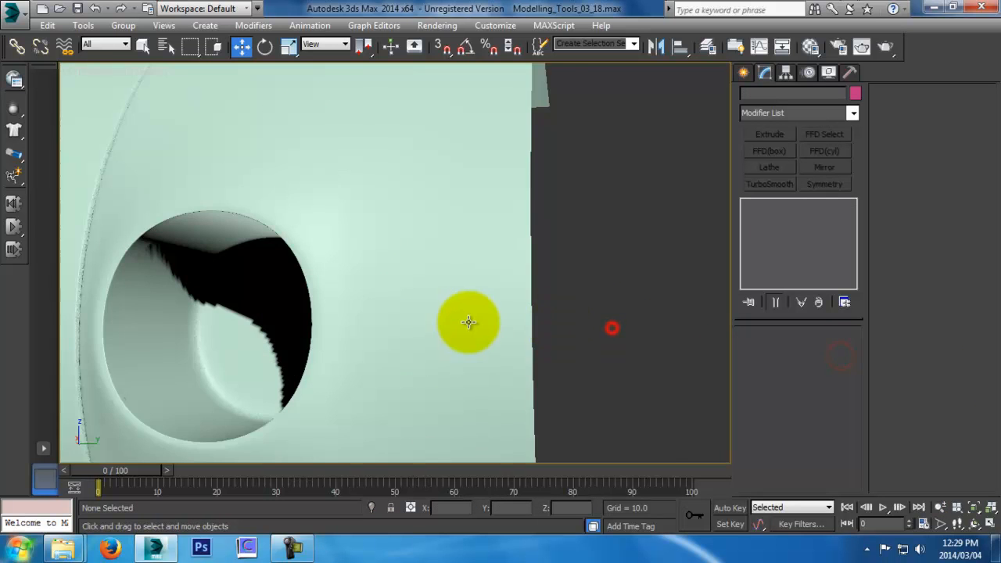
pyautogui.moveTo(469, 326); pyautogui.dragTo(594, 327, button='middle')
pyautogui.scroll(-3, 589, 326)
pyautogui.keyDown('alt'); pyautogui.moveTo(537, 358); pyautogui.dragTo(601, 379, button='middle'); pyautogui.keyUp('alt')
pyautogui.click(594, 375)
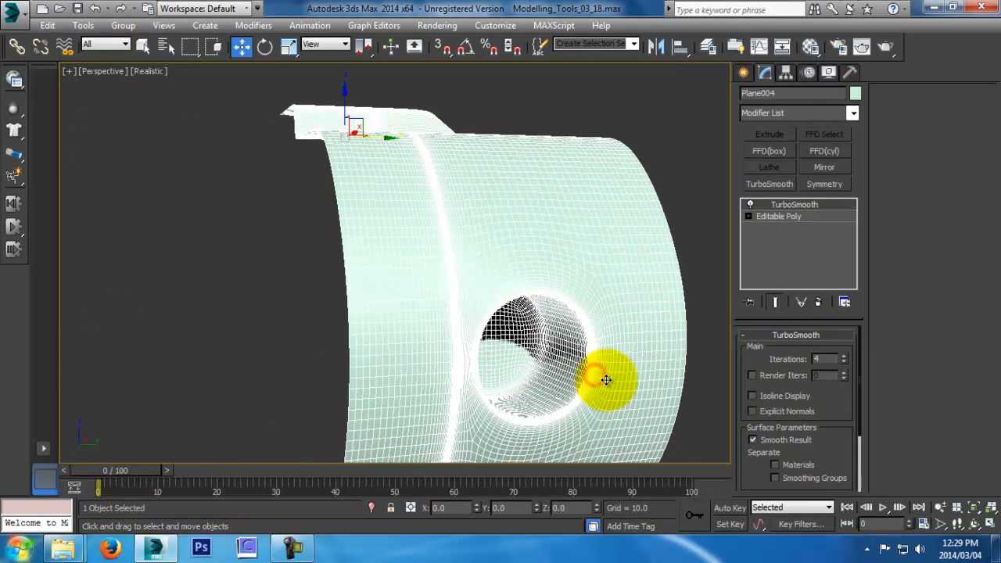
# Set TurboSmooth to 2 iterations with render iterations enabled at 4, test-render the perspective view and close the render
pyautogui.click(843, 362)
pyautogui.click(843, 362)
pyautogui.click(786, 376)
pyautogui.keyDown('alt'); pyautogui.moveTo(610, 341); pyautogui.dragTo(561, 315, button='middle'); pyautogui.keyUp('alt')
pyautogui.hotkey('shift', 'q')
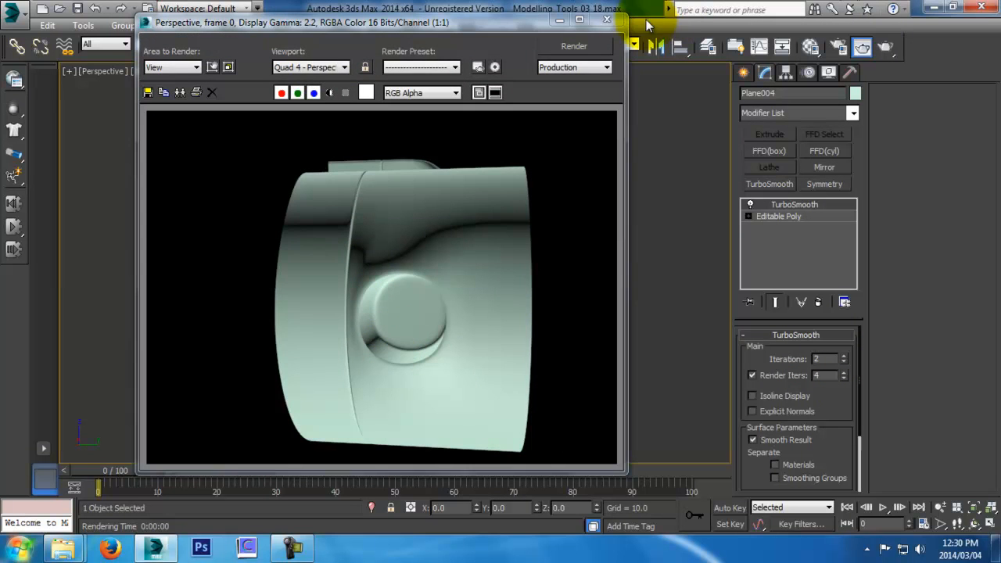
pyautogui.click(607, 20)
# In the Front view, reposition the strip's lower bend and lower end vertices with the smoothed end result shown
pyautogui.keyDown('alt'); pyautogui.moveTo(654, 184); pyautogui.dragTo(598, 195, button='middle'); pyautogui.keyUp('alt')
pyautogui.press('f')
pyautogui.press('x')
pyautogui.moveTo(599, 195); pyautogui.dragTo(532, 216)
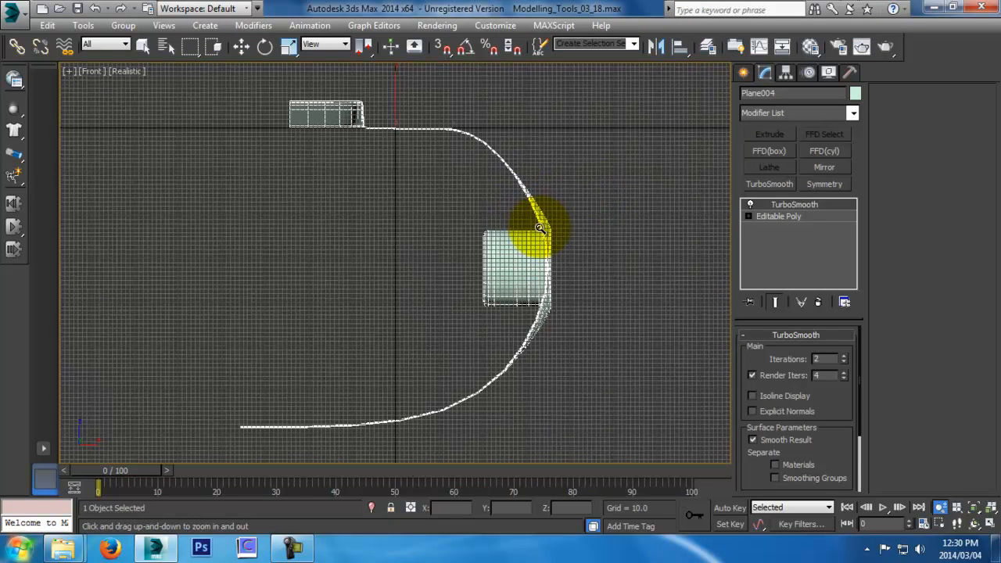
pyautogui.click(801, 217)
pyautogui.click(763, 354)
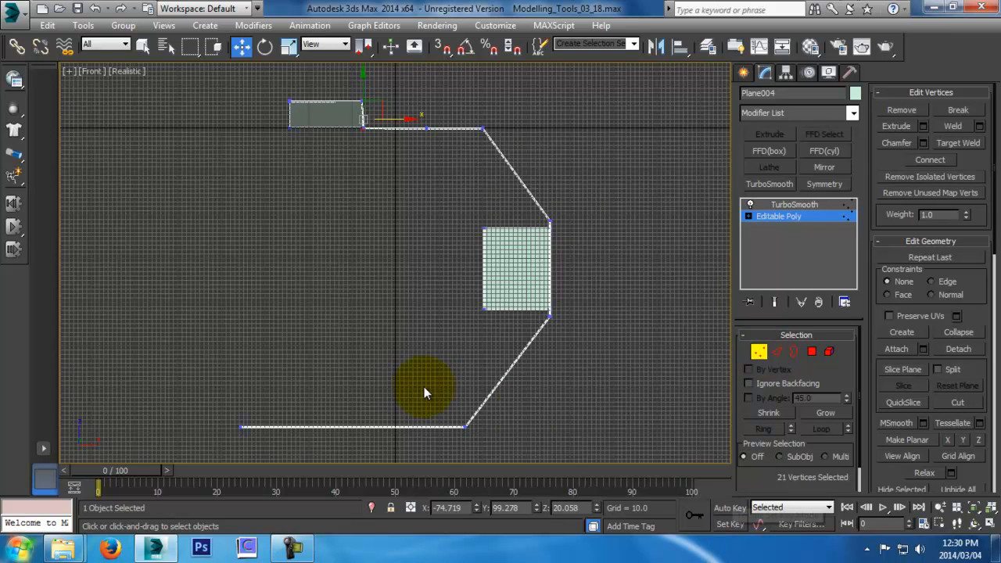
pyautogui.click(772, 303)
pyautogui.moveTo(496, 407); pyautogui.dragTo(530, 451)
pyautogui.hotkey('ctrl', 'z')
pyautogui.scroll(-3, 469, 426)
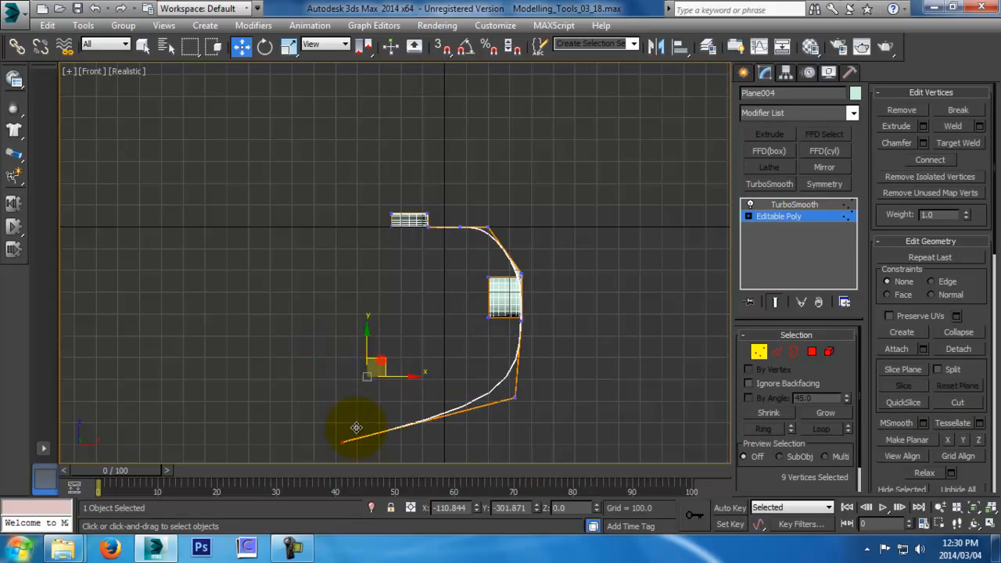
pyautogui.moveTo(371, 389); pyautogui.dragTo(393, 320)
# Move the upper bend's vertices about 57 units outward and 132 up, and lower the neighbouring row beside the raised block
pyautogui.scroll(6, 399, 285)
pyautogui.moveTo(399, 286); pyautogui.dragTo(515, 357)
pyautogui.moveTo(491, 316); pyautogui.dragTo(518, 251)
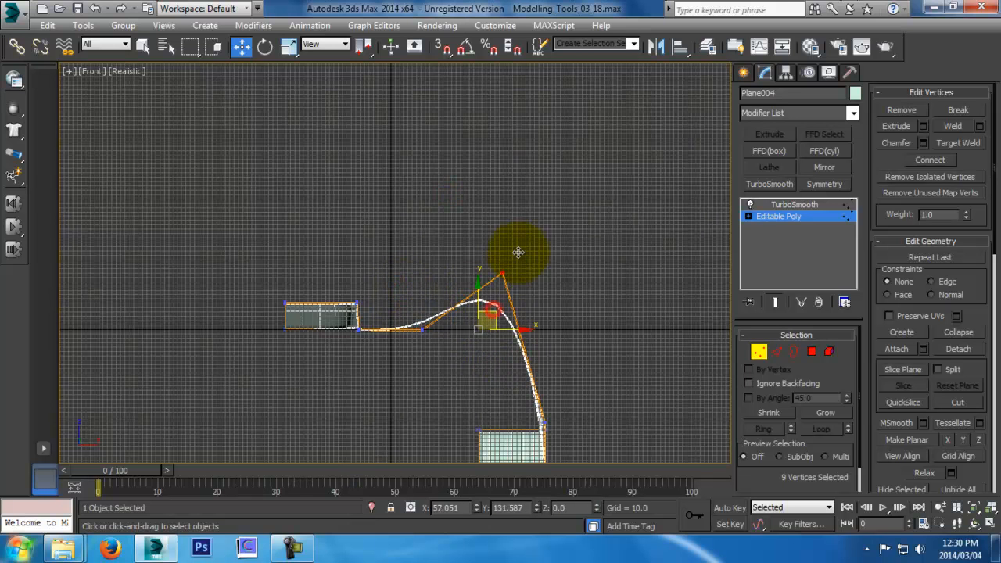
pyautogui.moveTo(425, 293); pyautogui.dragTo(415, 329)
# Return to the perspective view and examine the reshaped strip from several sides
pyautogui.moveTo(517, 330); pyautogui.dragTo(292, 347, button='middle')
pyautogui.scroll(2, 487, 331)
pyautogui.scroll(-5, 487, 331)
pyautogui.scroll(-1, 525, 336)
pyautogui.press('p')
pyautogui.press('z')
pyautogui.keyDown('alt'); pyautogui.moveTo(516, 307); pyautogui.dragTo(441, 144, button='middle'); pyautogui.keyUp('alt')
pyautogui.press('w')
pyautogui.keyDown('alt'); pyautogui.moveTo(478, 225); pyautogui.dragTo(320, 195, button='middle'); pyautogui.keyUp('alt')
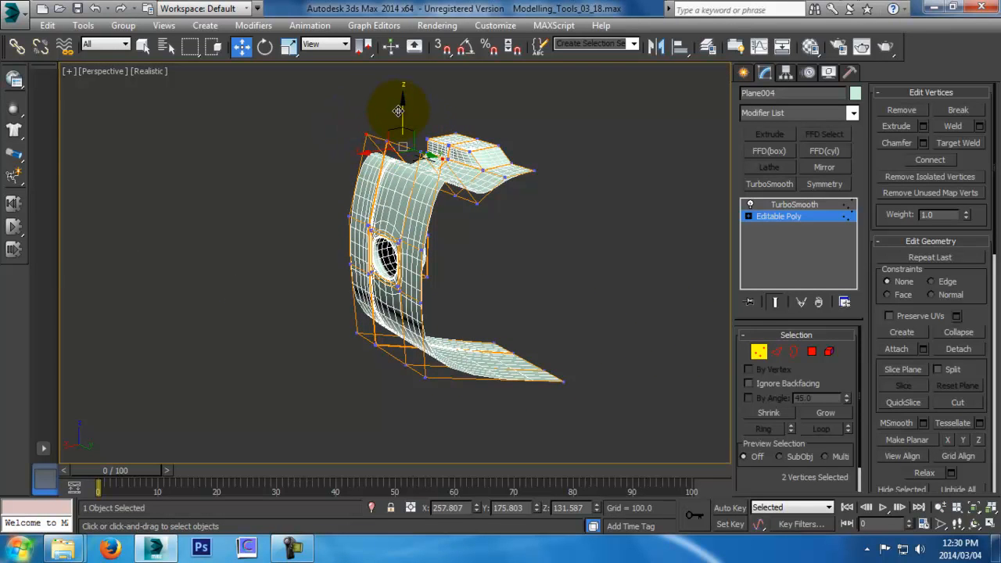
# Move the outer side vertices of the strip's upper and lower bends inward to curve it across its width
pyautogui.keyDown('alt'); pyautogui.moveTo(400, 101); pyautogui.dragTo(454, 284, button='middle'); pyautogui.keyUp('alt')
pyautogui.moveTo(319, 302); pyautogui.dragTo(346, 368)
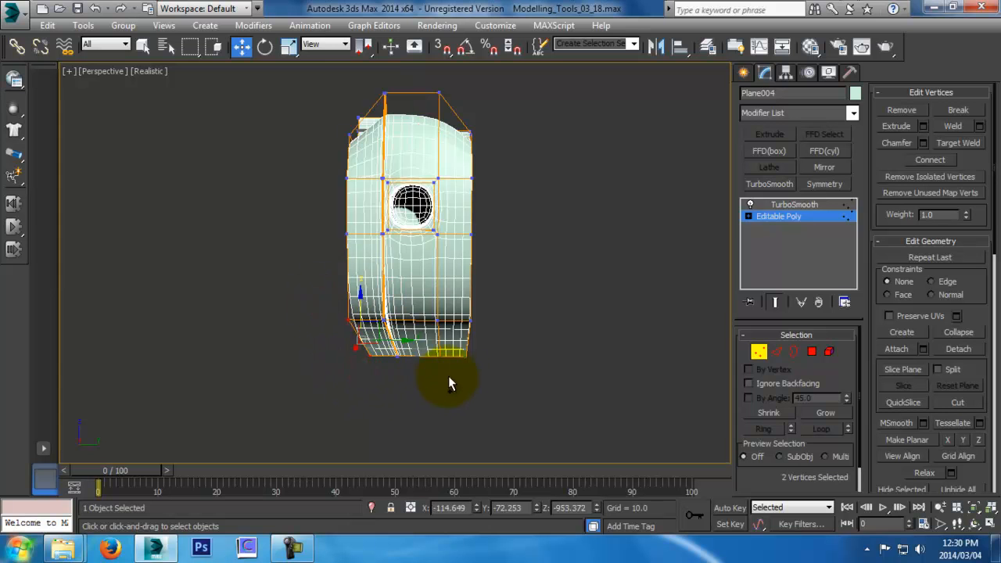
pyautogui.keyDown('alt'); pyautogui.moveTo(564, 270); pyautogui.dragTo(357, 224, button='middle'); pyautogui.keyUp('alt')
pyautogui.moveTo(344, 228); pyautogui.dragTo(370, 311)
pyautogui.moveTo(469, 219); pyautogui.dragTo(518, 288)
pyautogui.keyDown('alt'); pyautogui.moveTo(532, 315); pyautogui.dragTo(531, 122, button='middle'); pyautogui.keyUp('alt')
pyautogui.keyDown('ctrl'); pyautogui.moveTo(516, 266); pyautogui.dragTo(516, 266); pyautogui.keyUp('ctrl')
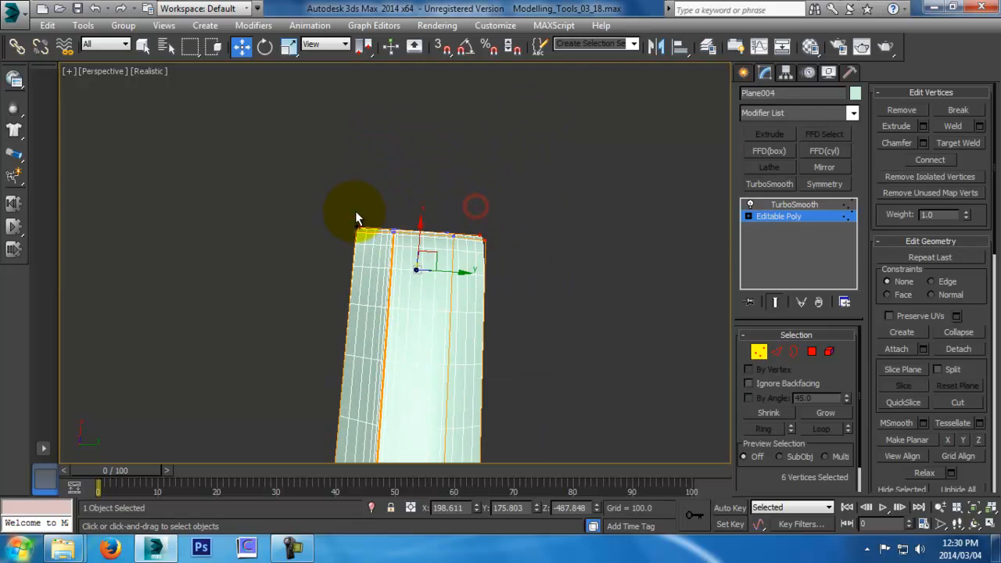
pyautogui.keyDown('alt'); pyautogui.moveTo(379, 254); pyautogui.dragTo(497, 403, button='middle'); pyautogui.keyUp('alt')
pyautogui.keyDown('alt'); pyautogui.moveTo(414, 271); pyautogui.dragTo(323, 302, button='middle'); pyautogui.keyUp('alt')
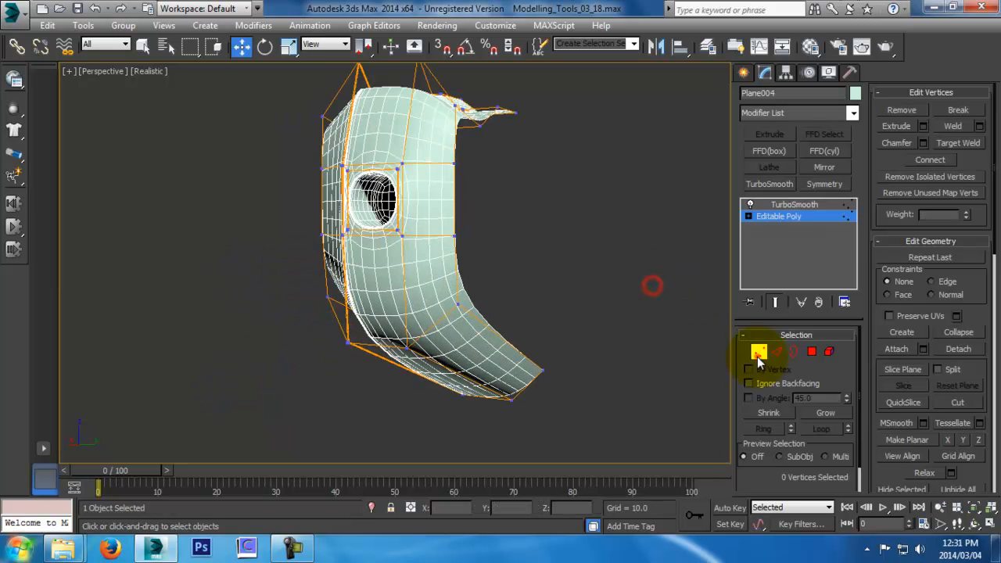
# Check the smoothed shape outside vertex editing, then reselect the surface and switch its Editable Poly to edge editing
pyautogui.click(757, 353)
pyautogui.click(619, 288)
pyautogui.keyDown('alt'); pyautogui.moveTo(619, 288); pyautogui.dragTo(547, 352, button='middle'); pyautogui.keyUp('alt')
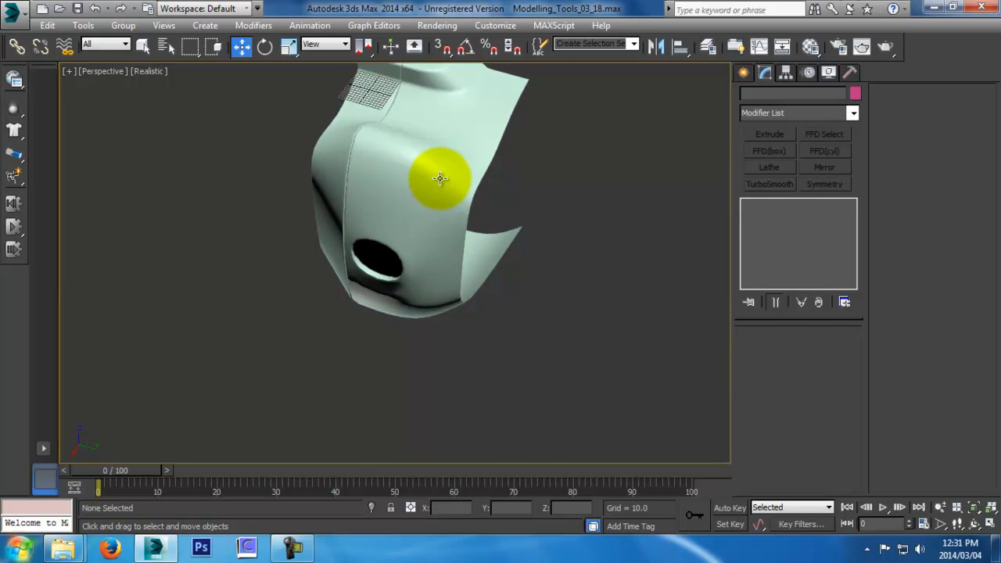
pyautogui.click(440, 178)
pyautogui.click(805, 216)
pyautogui.click(775, 352)
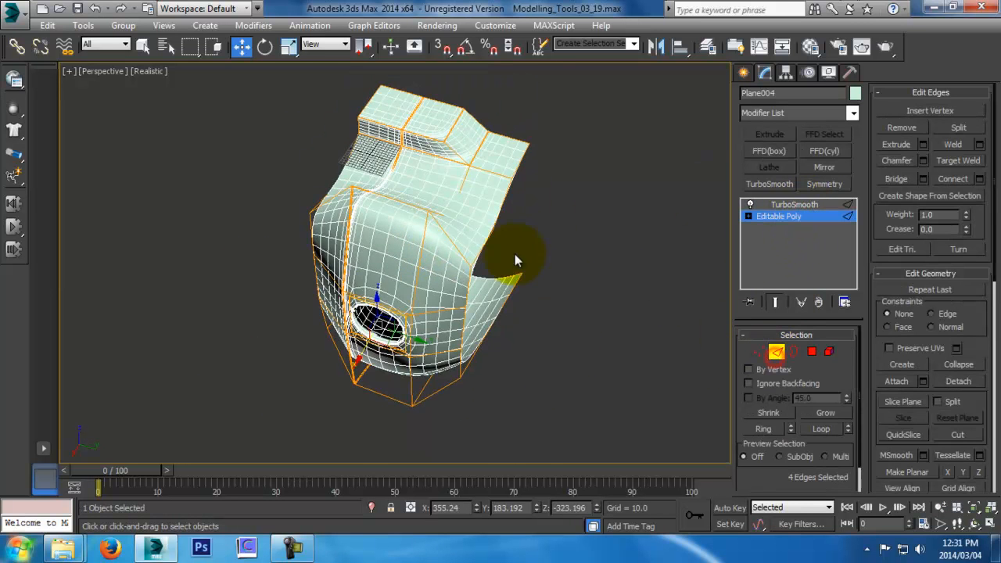
# With the end result hidden, connect the ring of crosswise edges along the outer side strip with one segment, slide 96
pyautogui.scroll(3, 515, 237)
pyautogui.click(506, 118)
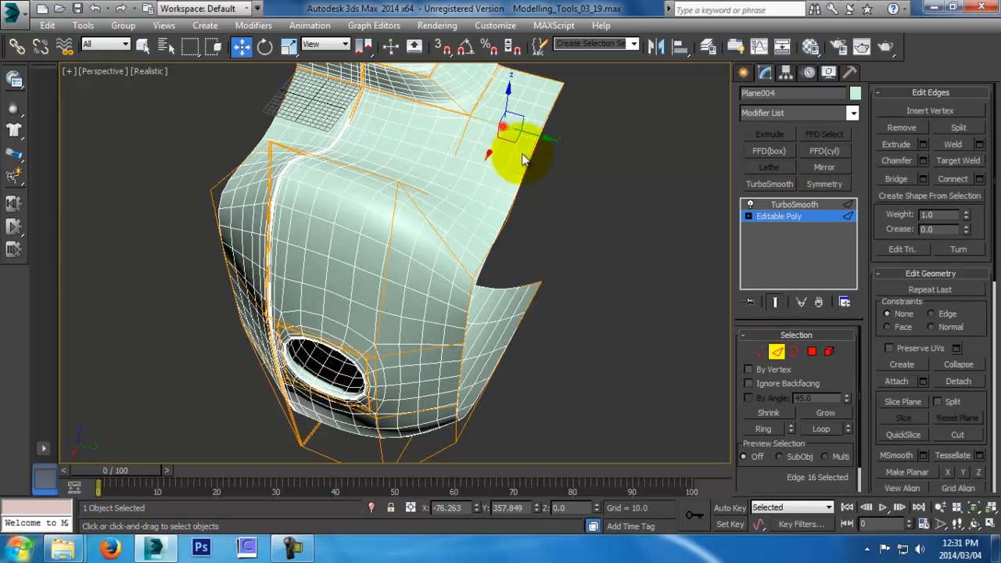
pyautogui.click(771, 302)
pyautogui.click(763, 429)
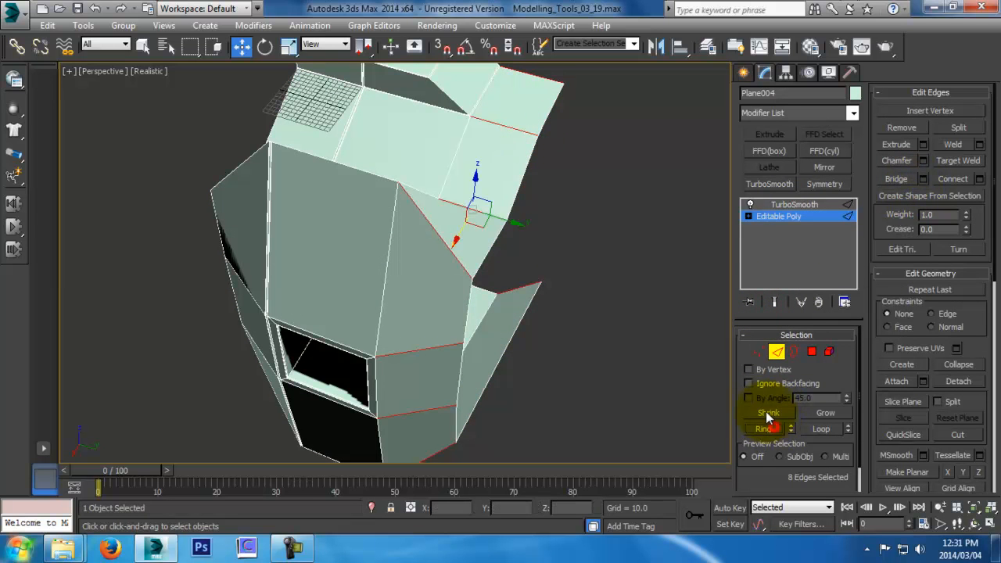
pyautogui.keyDown('alt'); pyautogui.moveTo(547, 157); pyautogui.dragTo(518, 185, button='middle'); pyautogui.keyUp('alt')
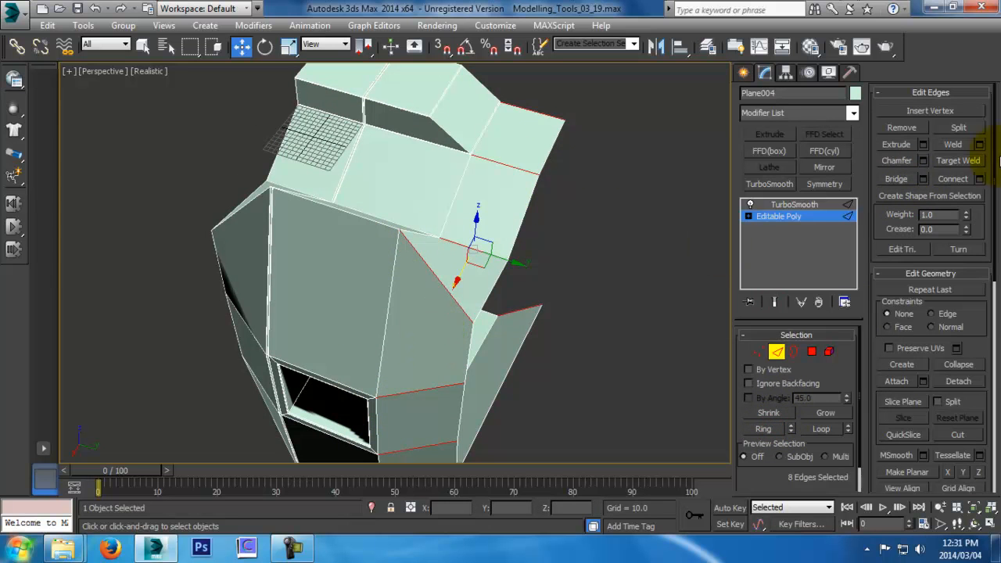
pyautogui.click(980, 180)
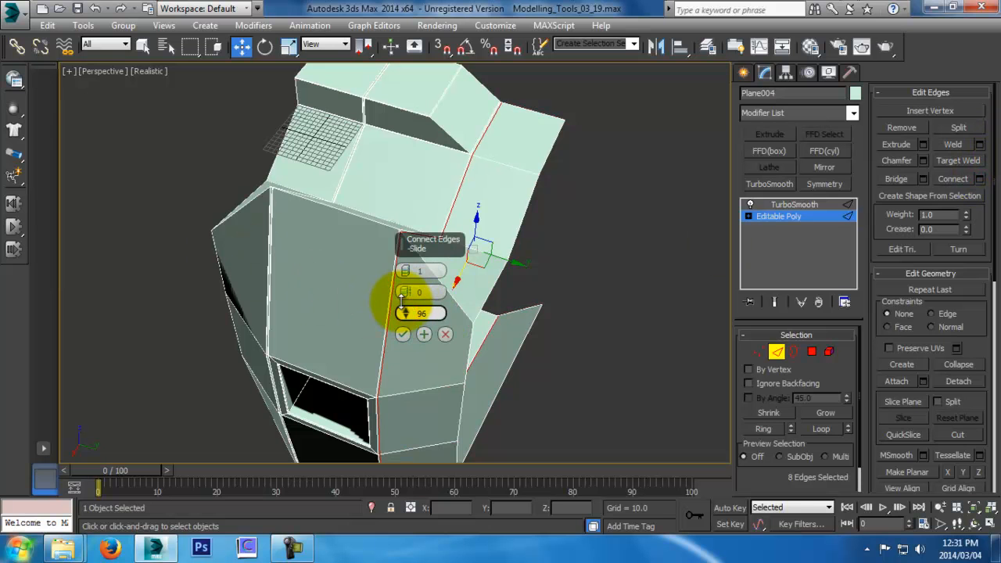
pyautogui.click(402, 334)
# Pick the bend edge on the groove's outer side, then examine the smoothed surface outside edge editing
pyautogui.keyDown('alt'); pyautogui.moveTo(279, 284); pyautogui.dragTo(314, 286, button='middle'); pyautogui.keyUp('alt')
pyautogui.click(275, 268)
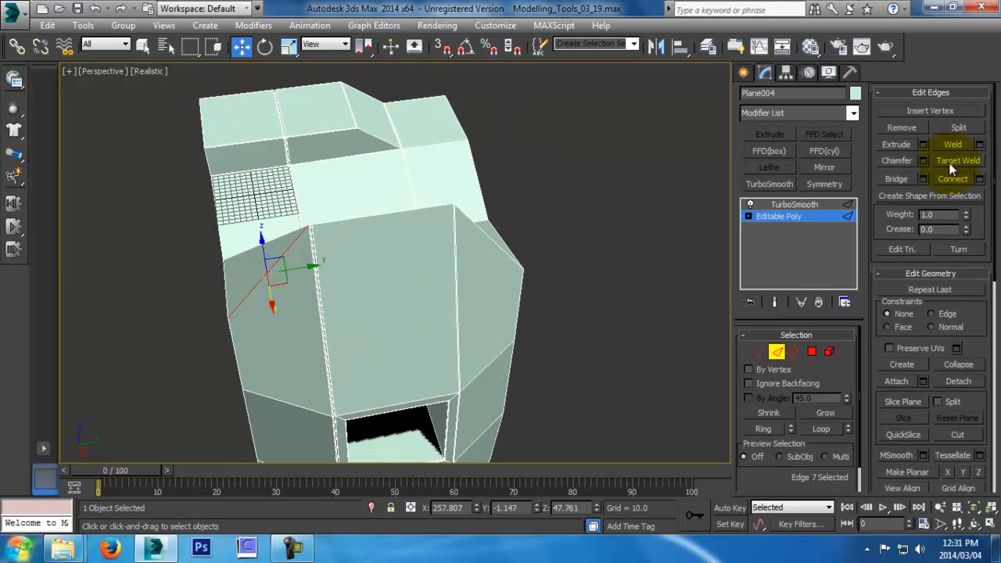
pyautogui.click(774, 351)
pyautogui.click(573, 265)
pyautogui.keyDown('alt'); pyautogui.moveTo(573, 265); pyautogui.dragTo(485, 254, button='middle'); pyautogui.keyUp('alt')
pyautogui.moveTo(285, 172); pyautogui.dragTo(368, 252, button='middle')
pyautogui.scroll(3, 364, 266)
# Reselect the surface and connect the ring of short edges beside the side strip's boundary loop with one segment, slide 0
pyautogui.click(431, 246)
pyautogui.click(796, 216)
pyautogui.click(776, 351)
pyautogui.keyDown('alt'); pyautogui.moveTo(516, 235); pyautogui.dragTo(492, 278, button='middle'); pyautogui.keyUp('alt')
pyautogui.scroll(4, 446, 250)
pyautogui.click(387, 224)
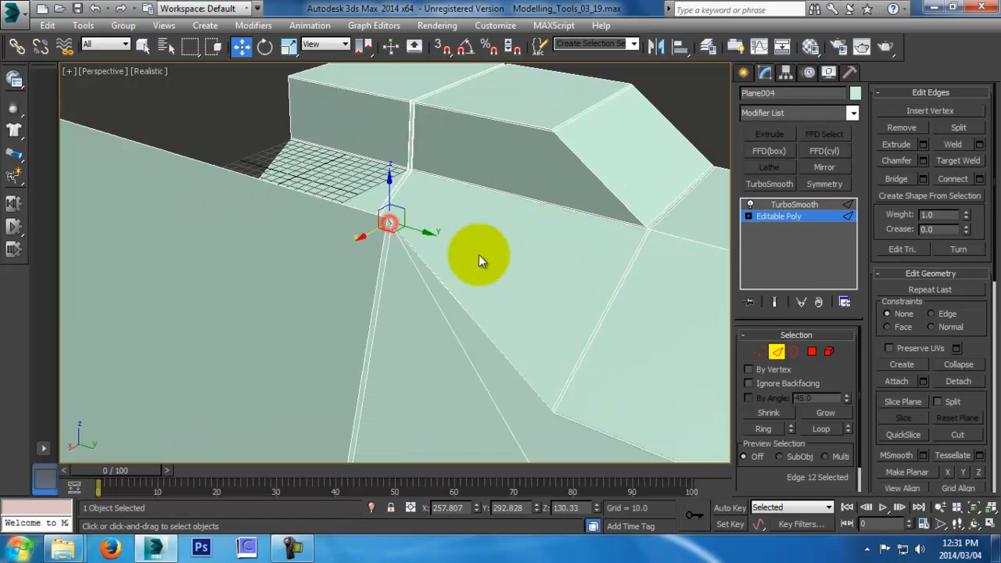
pyautogui.click(979, 179)
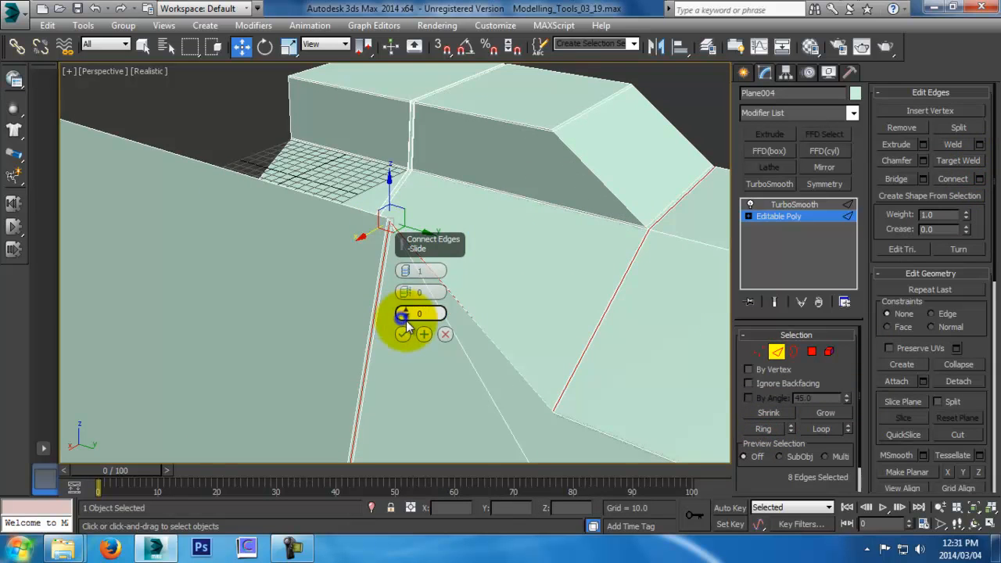
pyautogui.click(403, 333)
pyautogui.click(776, 350)
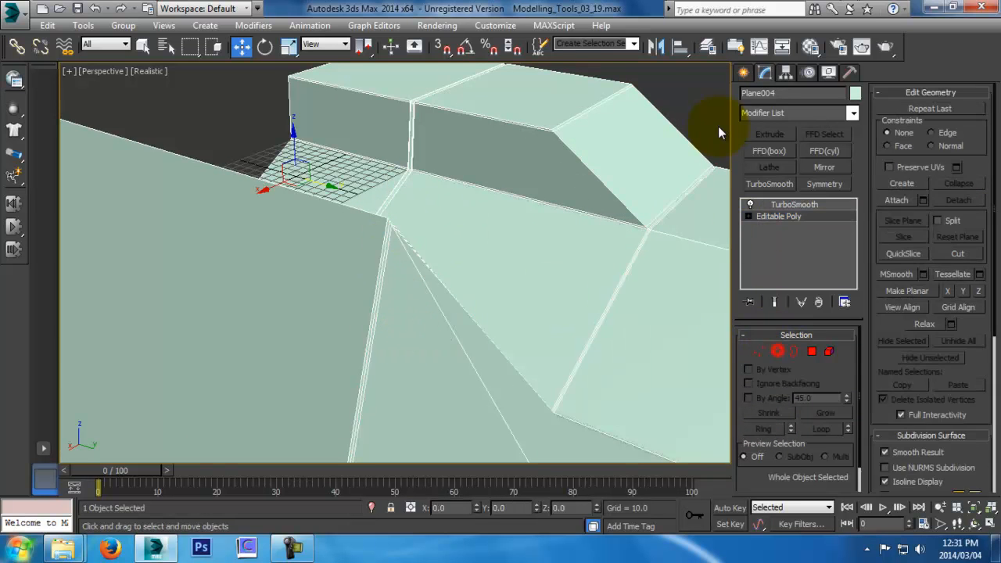
# Examine the sharpened side crease on the smoothed surface from several angles and reselect the surface
pyautogui.click(718, 127)
pyautogui.keyDown('alt'); pyautogui.moveTo(525, 249); pyautogui.dragTo(544, 136, button='middle'); pyautogui.keyUp('alt')
pyautogui.keyDown('alt'); pyautogui.moveTo(494, 294); pyautogui.dragTo(505, 237, button='middle'); pyautogui.keyUp('alt')
pyautogui.scroll(-2, 505, 237)
pyautogui.keyDown('alt'); pyautogui.moveTo(517, 272); pyautogui.dragTo(550, 219, button='middle'); pyautogui.keyUp('alt')
pyautogui.keyDown('alt'); pyautogui.moveTo(545, 282); pyautogui.dragTo(576, 262, button='middle'); pyautogui.keyUp('alt')
pyautogui.keyDown('alt'); pyautogui.moveTo(567, 323); pyautogui.dragTo(509, 258, button='middle'); pyautogui.keyUp('alt')
pyautogui.keyDown('alt'); pyautogui.moveTo(488, 372); pyautogui.dragTo(496, 312, button='middle'); pyautogui.keyUp('alt')
pyautogui.click(511, 255)
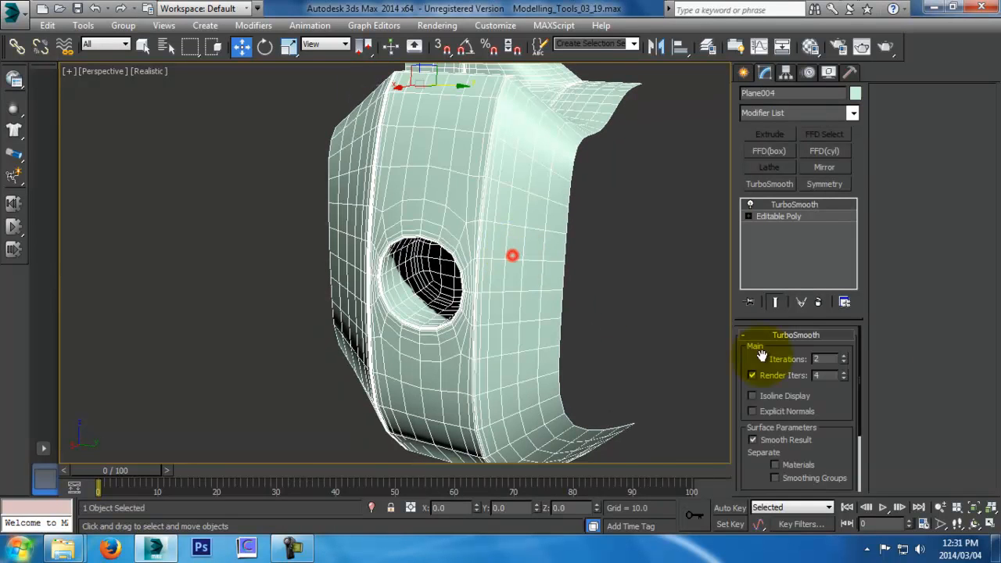
# Raise the TurboSmooth iterations to 4 and toggle the modifier off and on to compare the strip's shape
pyautogui.click(844, 357)
pyautogui.click(611, 301)
pyautogui.keyDown('alt'); pyautogui.moveTo(623, 351); pyautogui.dragTo(501, 182, button='middle'); pyautogui.keyUp('alt')
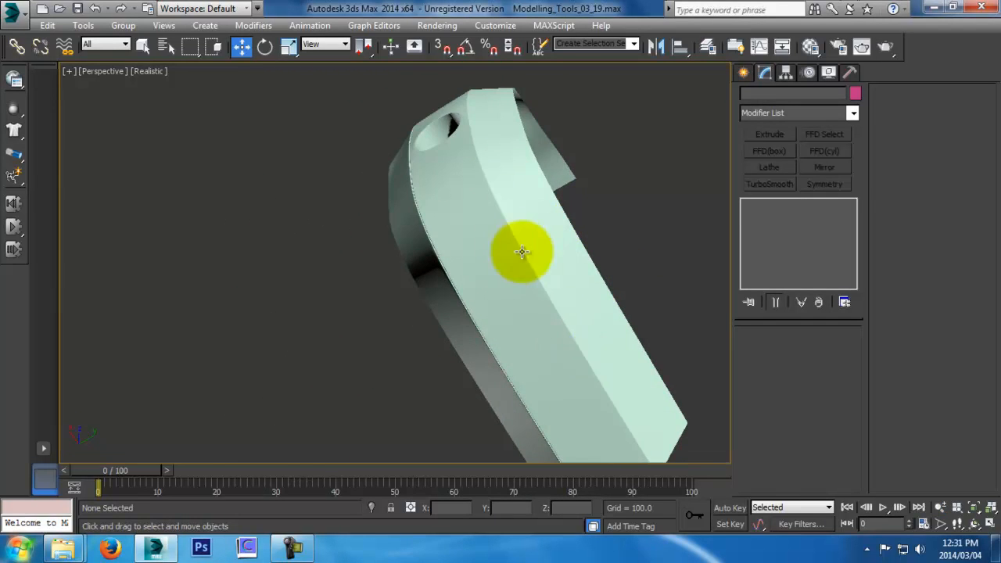
pyautogui.click(576, 342)
pyautogui.click(752, 204)
pyautogui.click(752, 204)
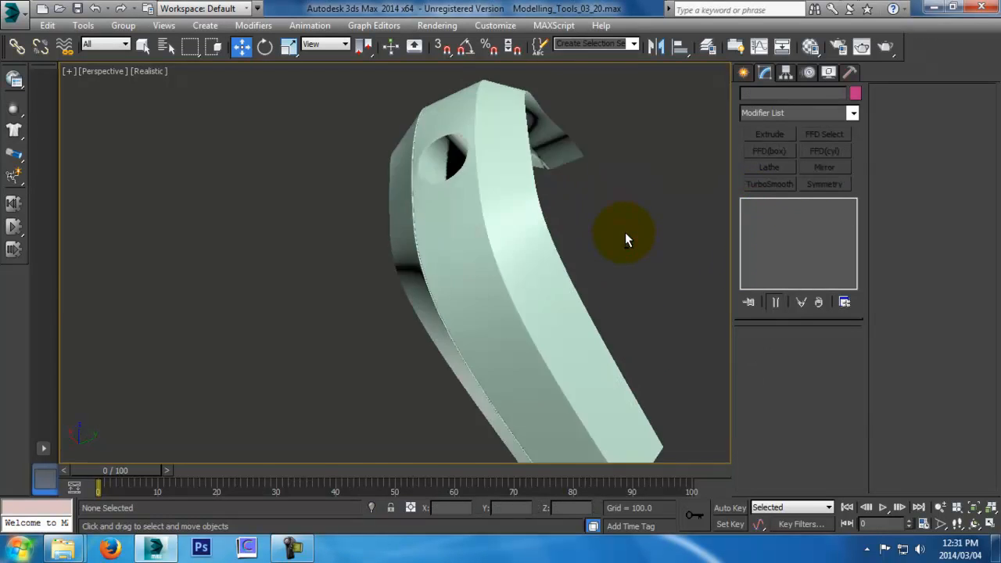
# Examine the more finely smoothed strip, its creases, groove and round recess from several angles
pyautogui.keyDown('alt'); pyautogui.moveTo(625, 232); pyautogui.dragTo(617, 288, button='middle'); pyautogui.keyUp('alt')
pyautogui.hotkey('alt', 'z')
pyautogui.moveTo(617, 288); pyautogui.dragTo(618, 283)
pyautogui.keyDown('alt'); pyautogui.moveTo(618, 283); pyautogui.dragTo(637, 335, button='middle'); pyautogui.keyUp('alt')
pyautogui.click(560, 245)
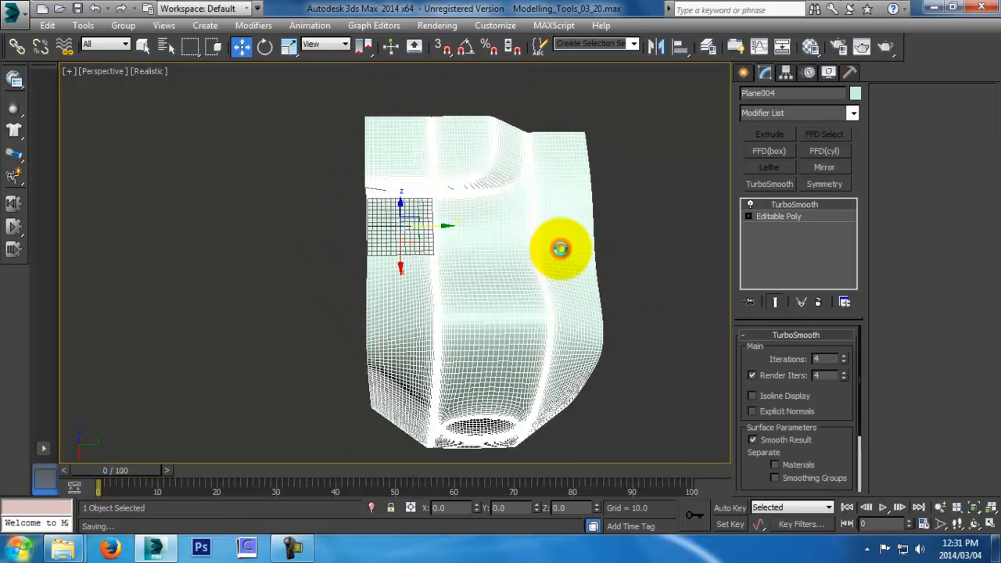
pyautogui.click(648, 252)
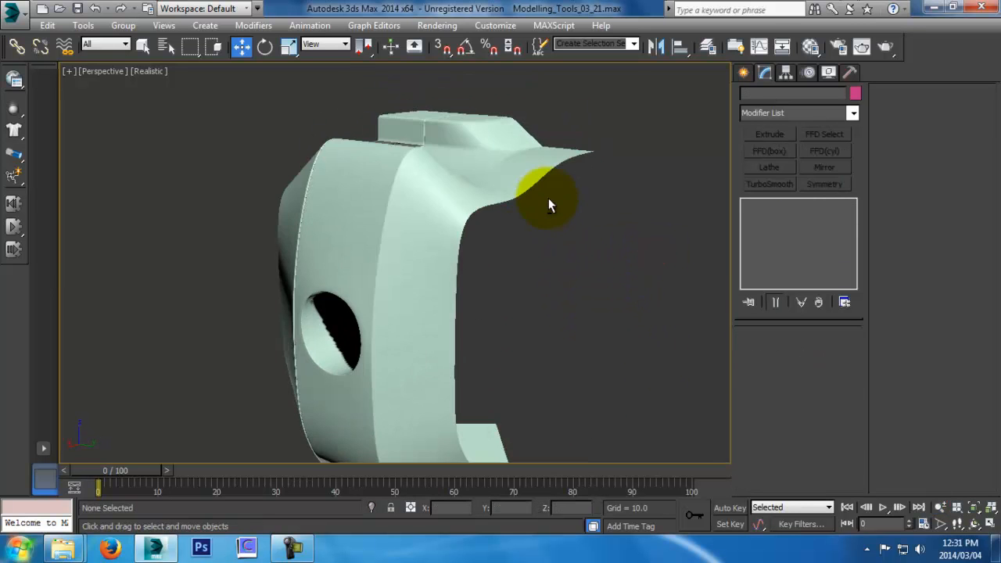
pyautogui.keyDown('alt'); pyautogui.moveTo(549, 198); pyautogui.dragTo(461, 199, button='middle'); pyautogui.keyUp('alt')
pyautogui.click(449, 157)
pyautogui.keyDown('alt'); pyautogui.moveTo(453, 156); pyautogui.dragTo(465, 237, button='middle'); pyautogui.keyUp('alt')
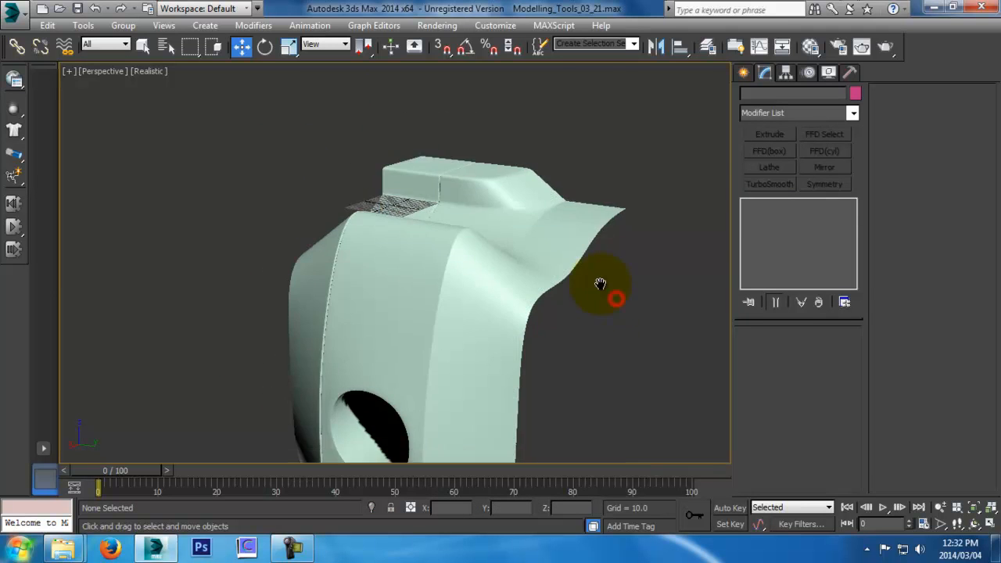
pyautogui.keyDown('alt'); pyautogui.moveTo(599, 286); pyautogui.dragTo(579, 232, button='middle'); pyautogui.keyUp('alt')
# Unhide all objects and delete the light blue sphere beside the strip
pyautogui.rightClick(566, 261)
pyautogui.click(588, 196)
pyautogui.click(535, 322)
pyautogui.keyDown('alt'); pyautogui.moveTo(535, 321); pyautogui.dragTo(542, 299, button='middle'); pyautogui.keyUp('alt')
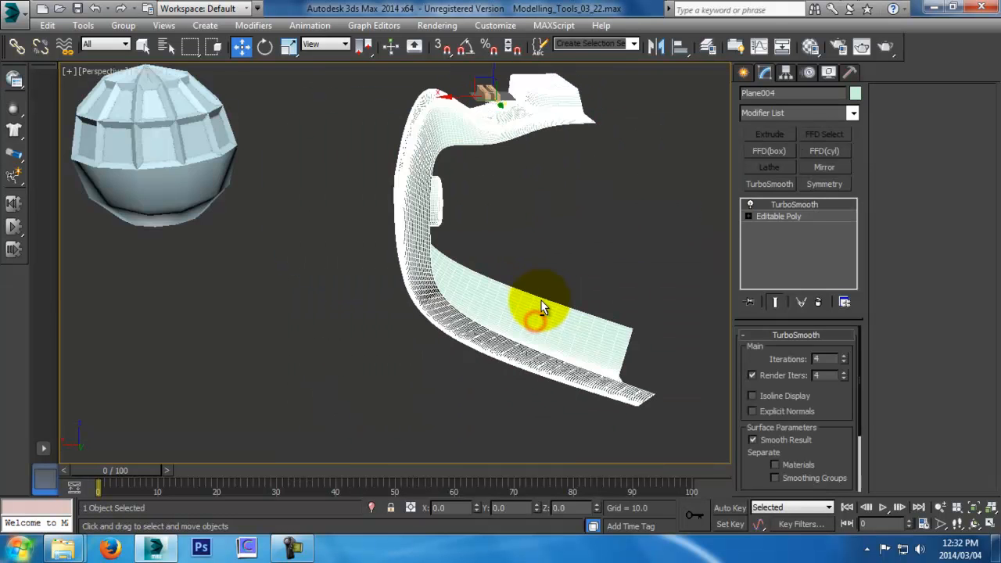
pyautogui.click(202, 150)
pyautogui.press('Delete')
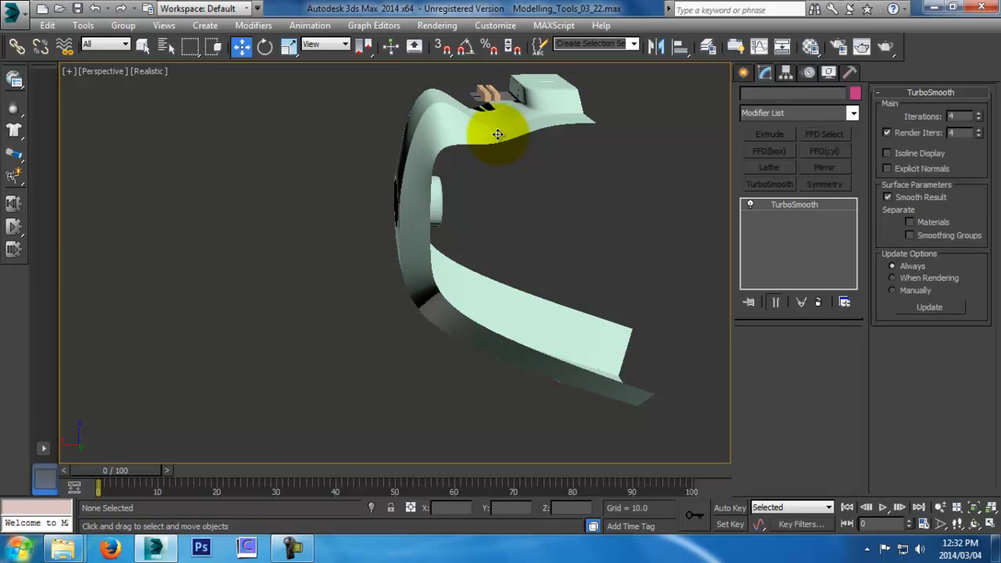
# Scale the curved strip down uniformly to about 23 percent
pyautogui.click(497, 134)
pyautogui.press('f')
pyautogui.press('p')
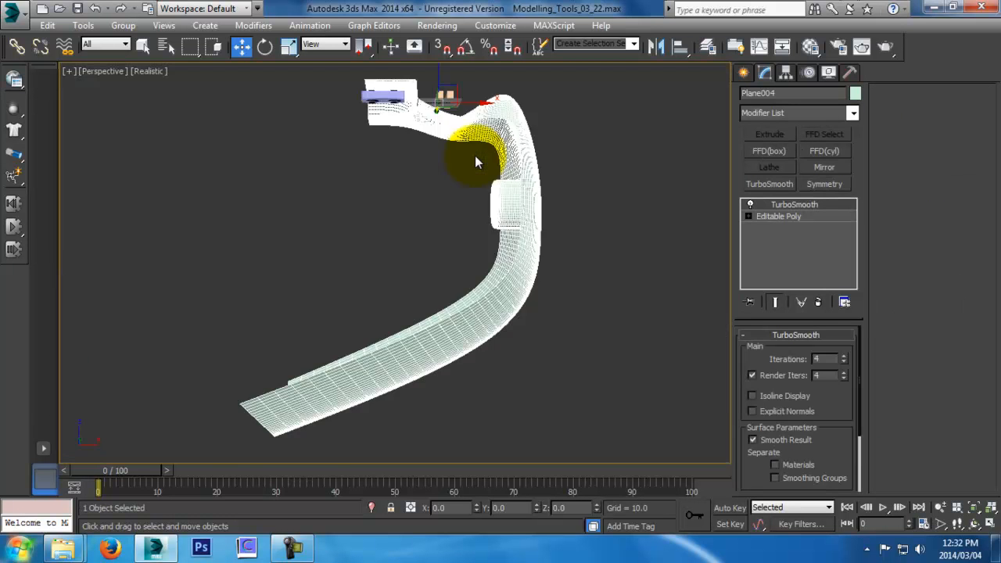
pyautogui.keyDown('alt'); pyautogui.moveTo(475, 155); pyautogui.dragTo(530, 221, button='middle'); pyautogui.keyUp('alt')
pyautogui.press('r')
pyautogui.moveTo(481, 127); pyautogui.dragTo(474, 444)
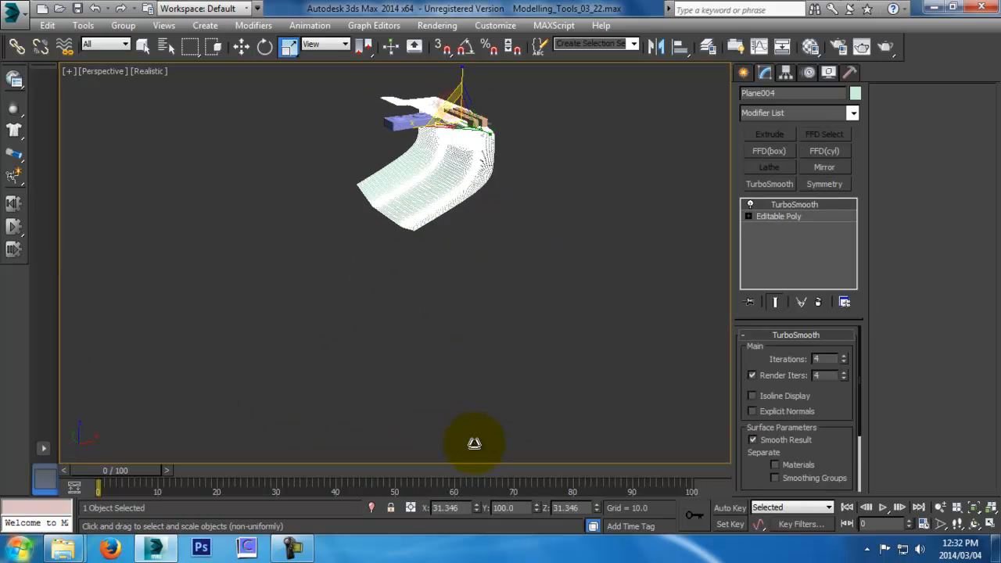
pyautogui.rightClick(474, 444)
pyautogui.moveTo(458, 109); pyautogui.dragTo(457, 354)
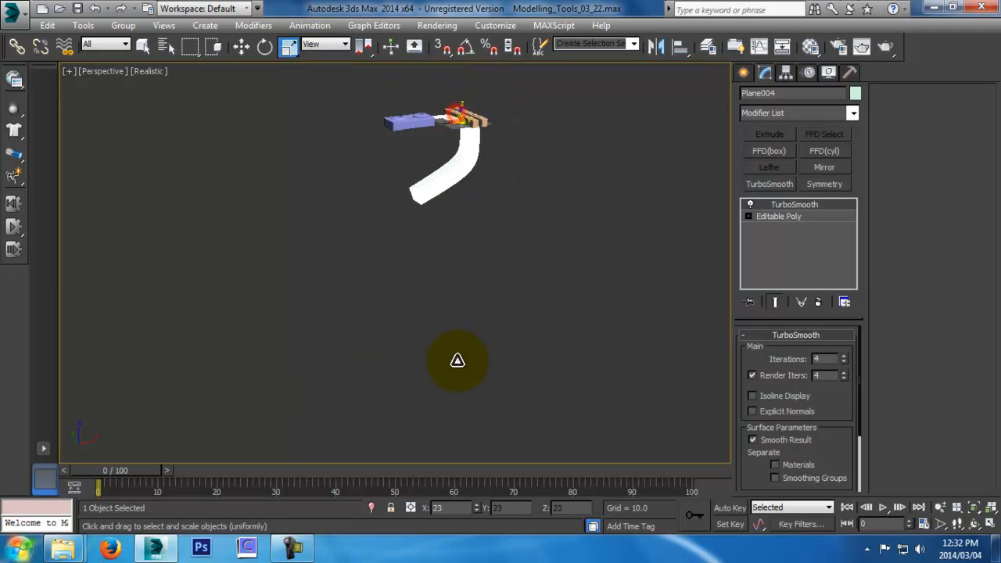
# Move the reduced strip clear of the blue and orange blocks, to about Y 198, Z 196
pyautogui.keyDown('alt'); pyautogui.moveTo(515, 308); pyautogui.dragTo(391, 235, button='middle'); pyautogui.keyUp('alt')
pyautogui.moveTo(452, 192); pyautogui.dragTo(426, 320, button='middle')
pyautogui.press('w')
pyautogui.moveTo(420, 227); pyautogui.dragTo(509, 190)
pyautogui.click(544, 277)
pyautogui.press('z')
pyautogui.keyDown('alt'); pyautogui.moveTo(523, 281); pyautogui.dragTo(567, 283, button='middle'); pyautogui.keyUp('alt')
pyautogui.click(567, 283)
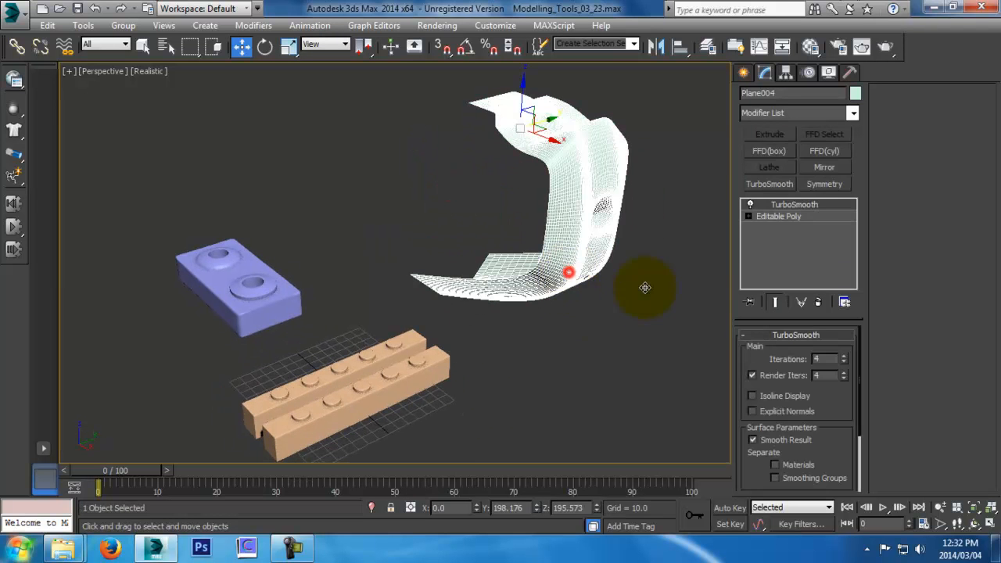
# Select the loop of edges along the strip's open side boundary and pull it outward to about Y 128
pyautogui.click(778, 217)
pyautogui.click(776, 352)
pyautogui.doubleClick(530, 250)
pyautogui.keyDown('alt'); pyautogui.moveTo(530, 250); pyautogui.dragTo(525, 301, button='middle'); pyautogui.keyUp('alt')
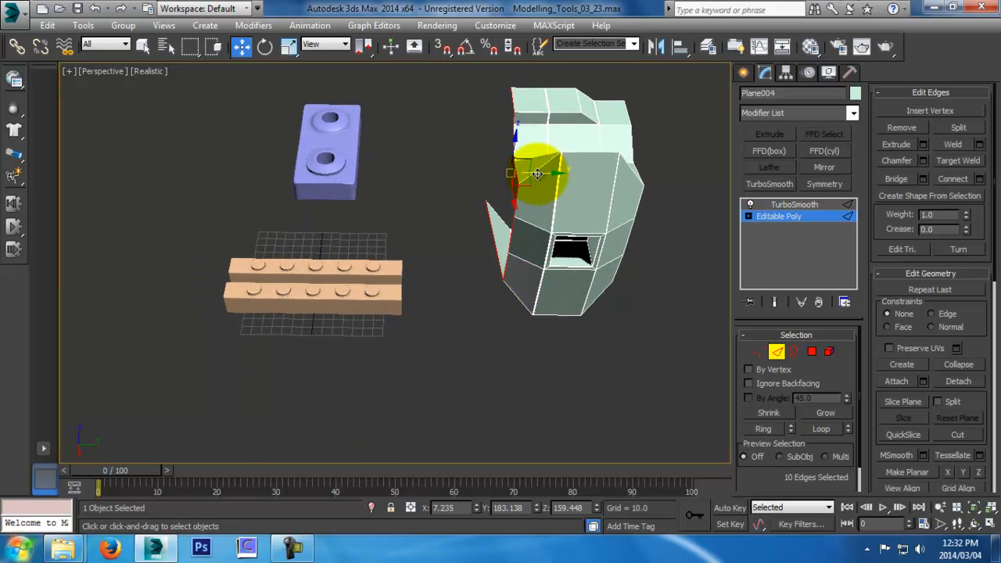
pyautogui.moveTo(537, 168); pyautogui.dragTo(477, 167)
pyautogui.keyDown('alt'); pyautogui.moveTo(476, 167); pyautogui.dragTo(592, 234, button='middle'); pyautogui.keyUp('alt')
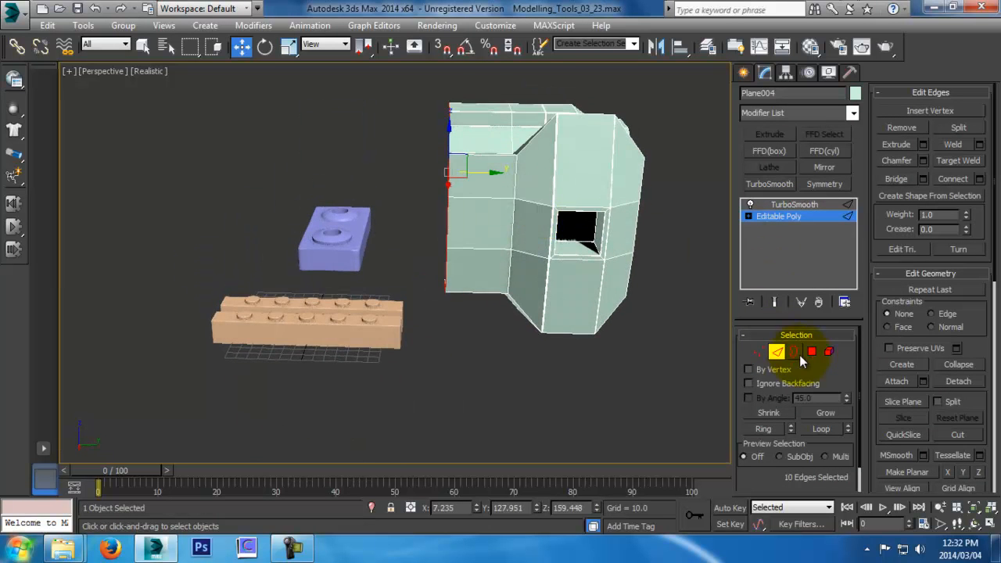
# Extrude the polygon in the middle of the widened side strip outward
pyautogui.click(811, 351)
pyautogui.click(493, 220)
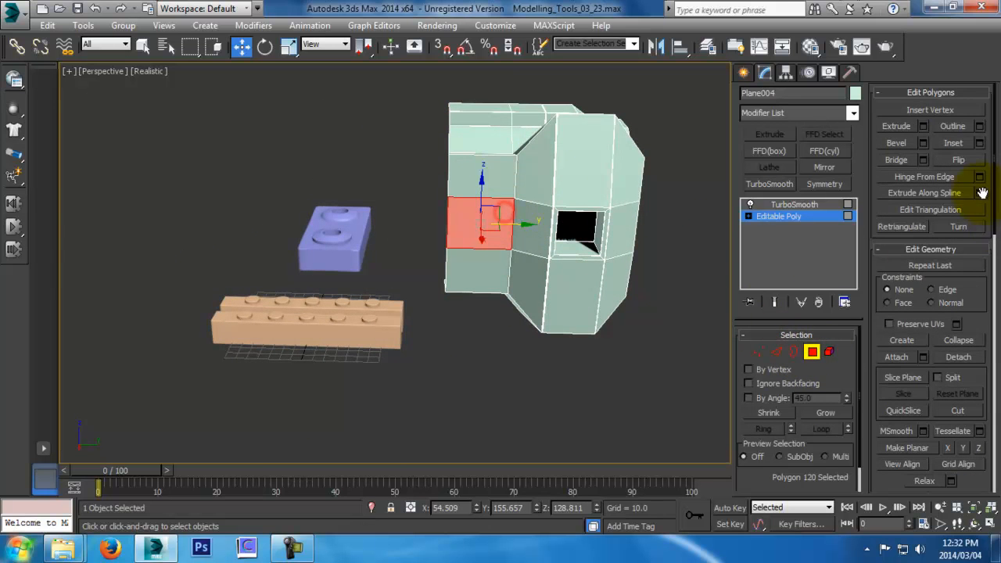
pyautogui.click(924, 126)
pyautogui.click(401, 312)
pyautogui.keyDown('alt'); pyautogui.moveTo(409, 308); pyautogui.dragTo(437, 321, button='middle'); pyautogui.keyUp('alt')
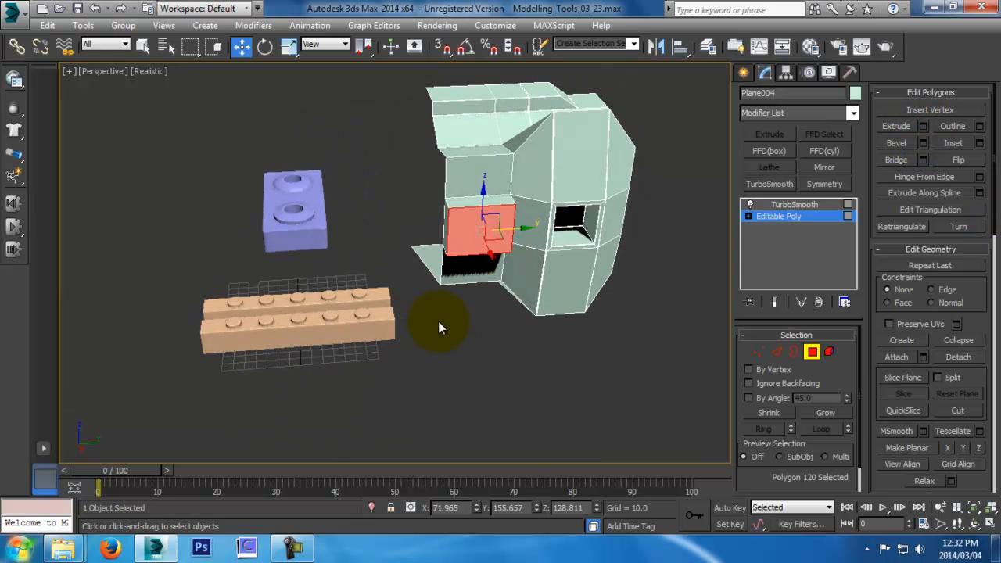
# Scale the extruded end polygon down and pull it outward along X into a long tapered arm
pyautogui.press('r')
pyautogui.moveTo(475, 228); pyautogui.dragTo(474, 263)
pyautogui.press('w')
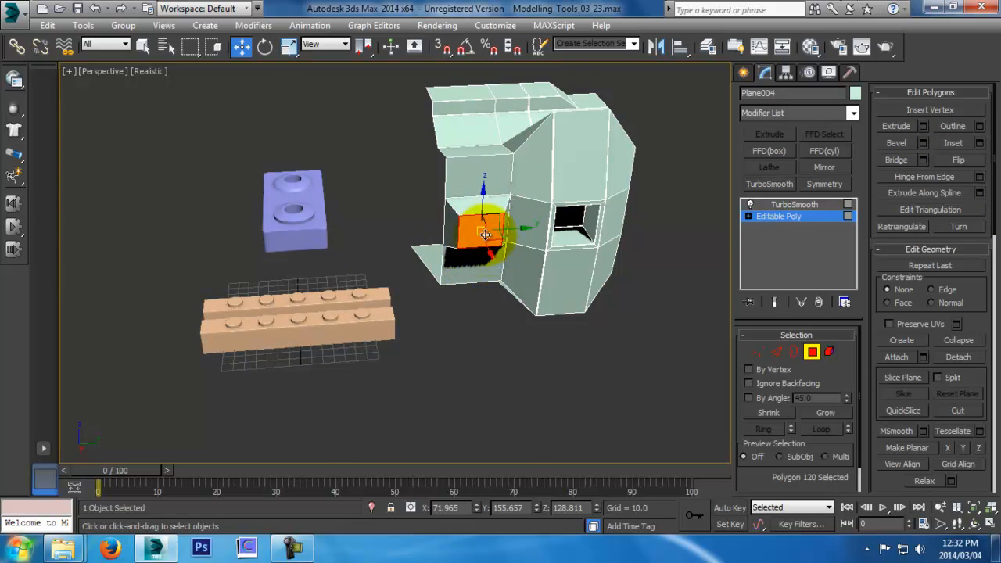
pyautogui.moveTo(521, 230); pyautogui.dragTo(447, 233)
pyautogui.keyDown('alt'); pyautogui.moveTo(447, 233); pyautogui.dragTo(512, 283, button='middle'); pyautogui.keyUp('alt')
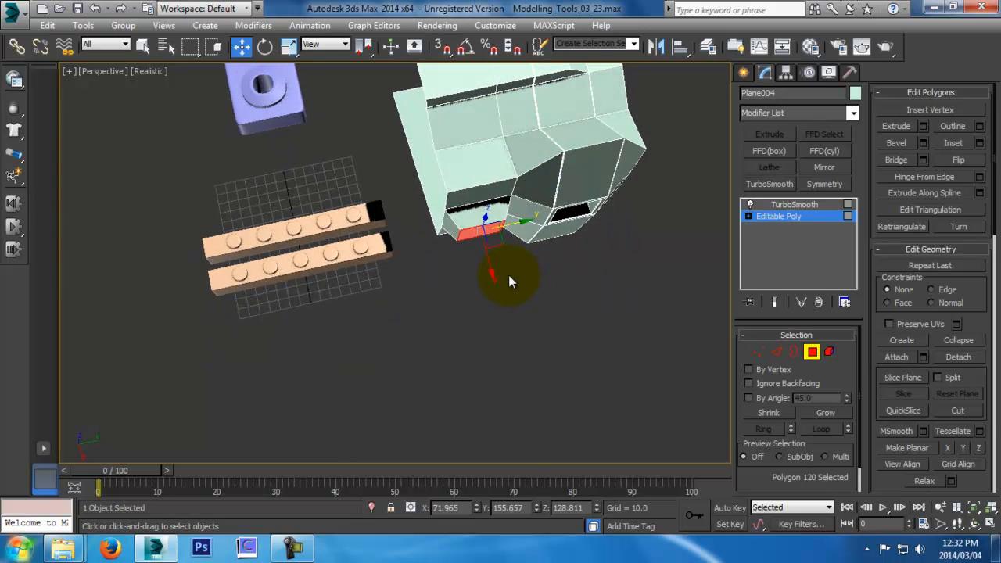
pyautogui.moveTo(494, 268); pyautogui.dragTo(514, 380)
pyautogui.keyDown('alt'); pyautogui.moveTo(514, 380); pyautogui.dragTo(617, 283, button='middle'); pyautogui.keyUp('alt')
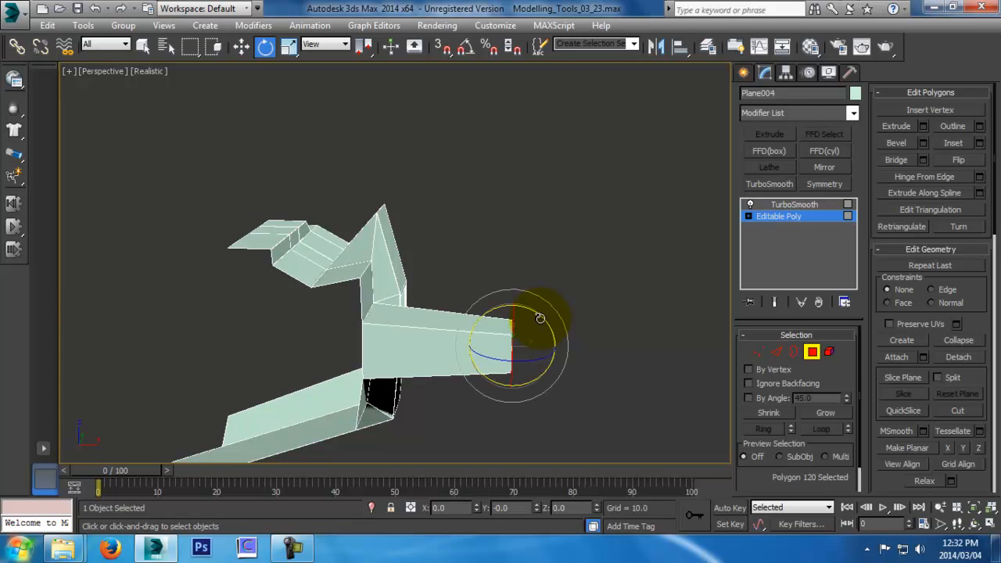
# Tilt and raise the arm's end polygon to about X 173, Z 233, then show the smoothed end result and leave polygon editing
pyautogui.moveTo(533, 327); pyautogui.dragTo(547, 225)
pyautogui.press('w')
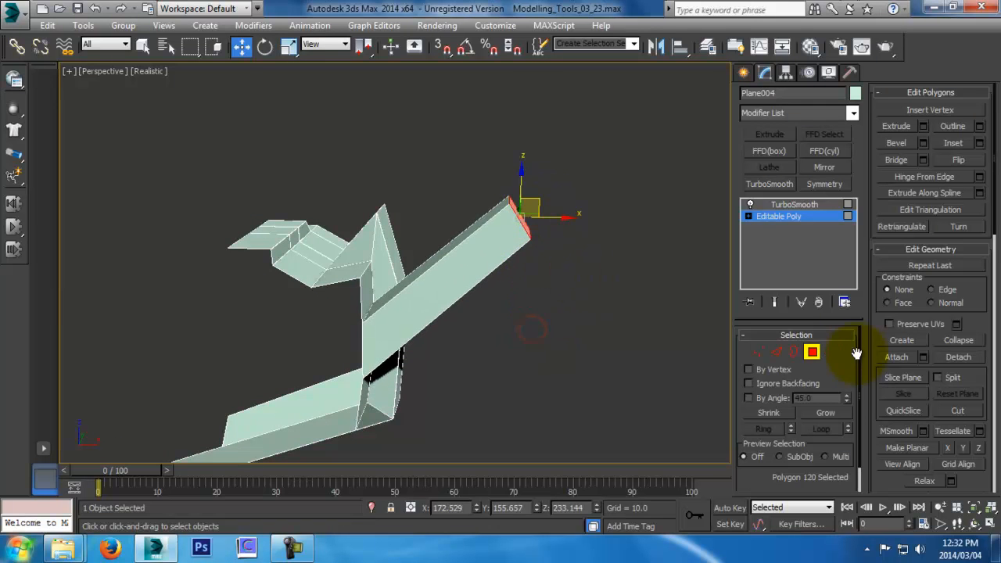
pyautogui.click(779, 301)
pyautogui.keyDown('alt'); pyautogui.moveTo(602, 299); pyautogui.dragTo(560, 294, button='middle'); pyautogui.keyUp('alt')
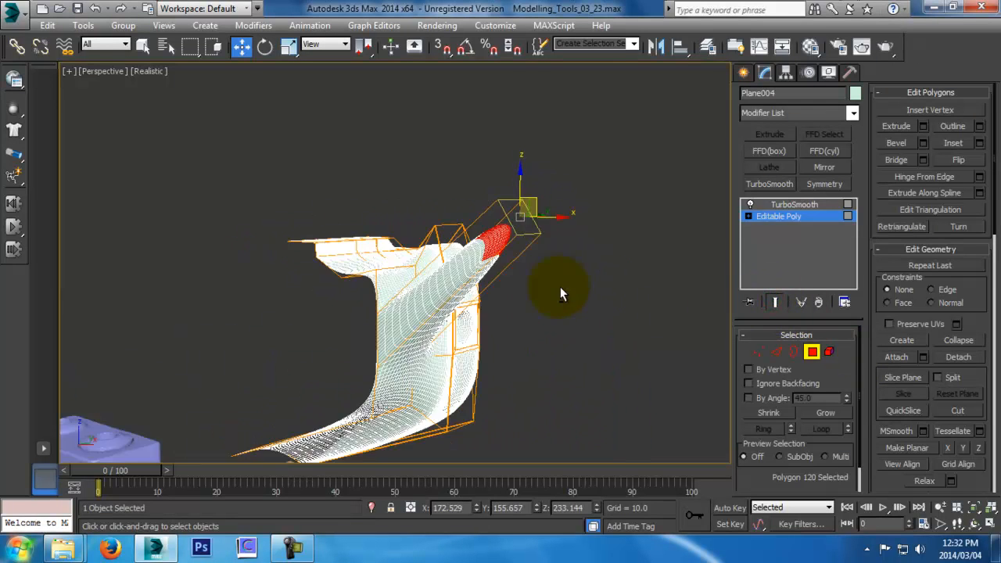
pyautogui.click(810, 352)
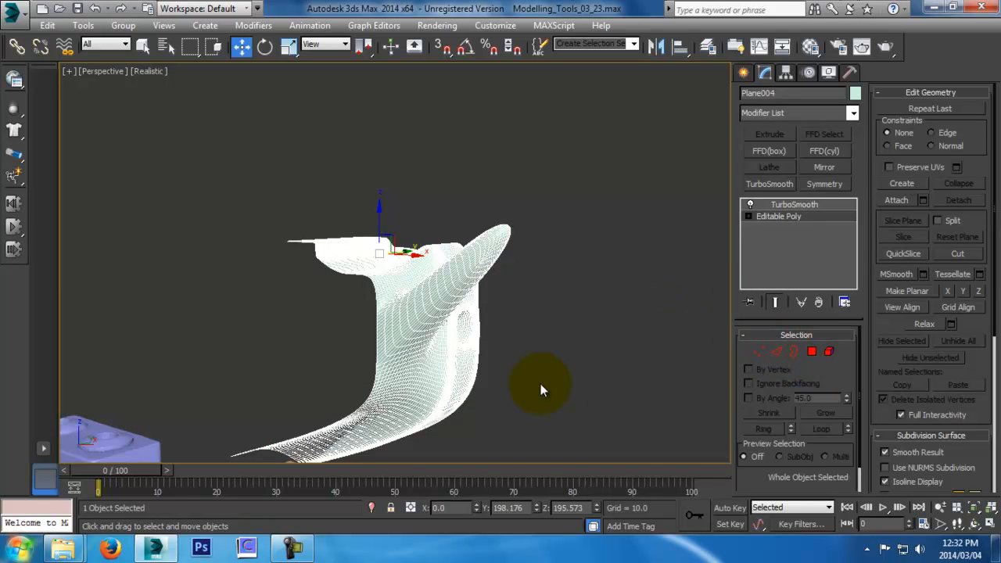
# In vertex editing, select the vertices at the outer end of the extruded arm
pyautogui.moveTo(540, 384); pyautogui.dragTo(571, 305, button='middle')
pyautogui.click(758, 351)
pyautogui.keyDown('alt'); pyautogui.moveTo(715, 313); pyautogui.dragTo(569, 103, button='middle'); pyautogui.keyUp('alt')
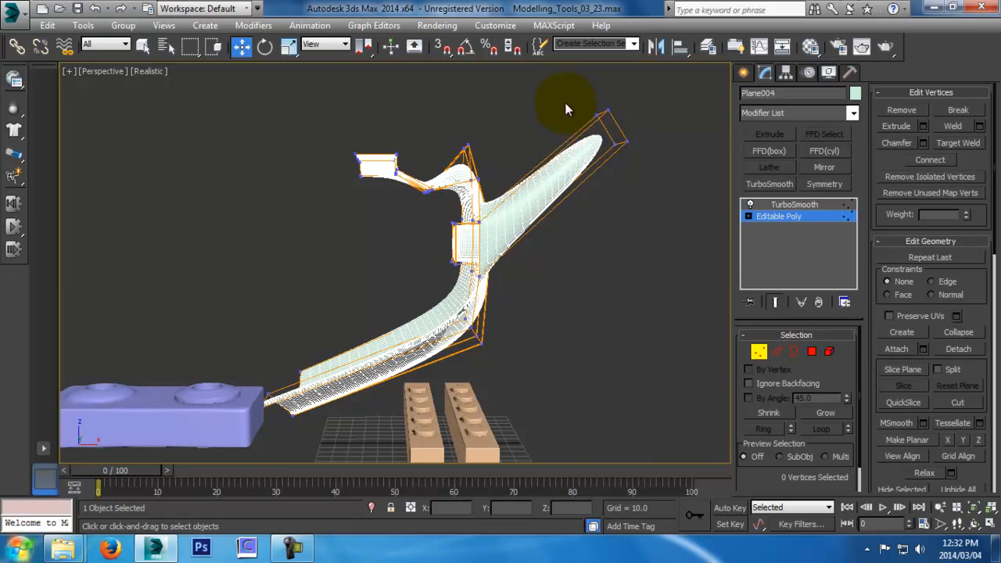
pyautogui.keyDown('alt'); pyautogui.moveTo(688, 181); pyautogui.dragTo(630, 151, button='middle'); pyautogui.keyUp('alt')
pyautogui.moveTo(630, 116); pyautogui.dragTo(577, 188)
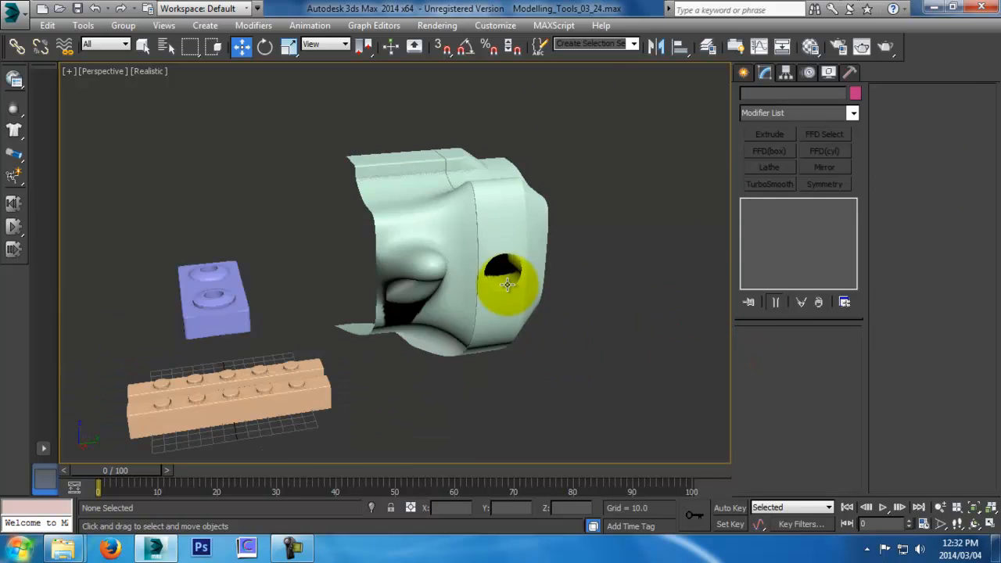
# Reselect the strip and set its TurboSmooth iterations to 2
pyautogui.click(508, 284)
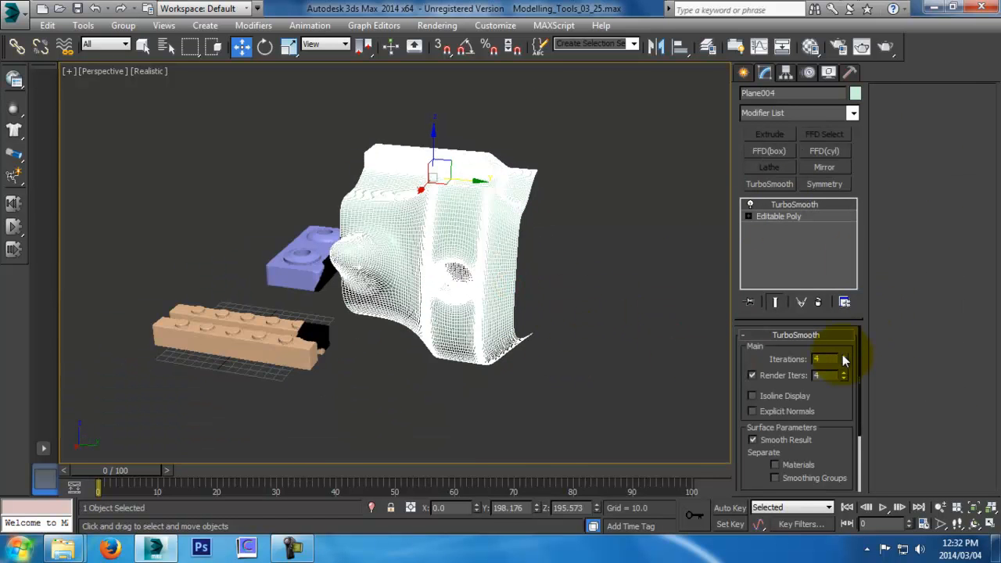
pyautogui.write('2')
pyautogui.press('Return')
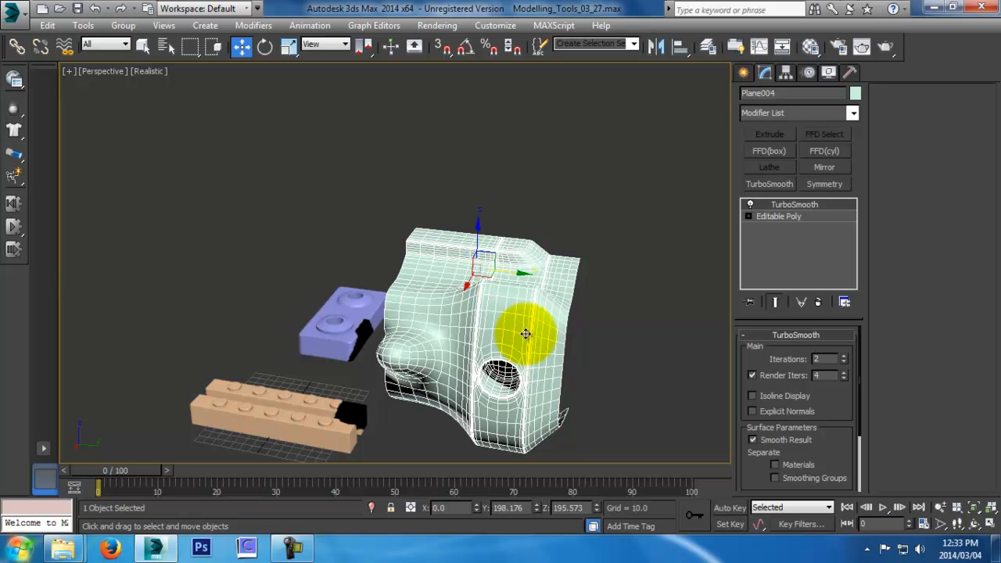
pyautogui.keyDown('alt'); pyautogui.moveTo(446, 290); pyautogui.dragTo(571, 280, button='middle'); pyautogui.keyUp('alt')
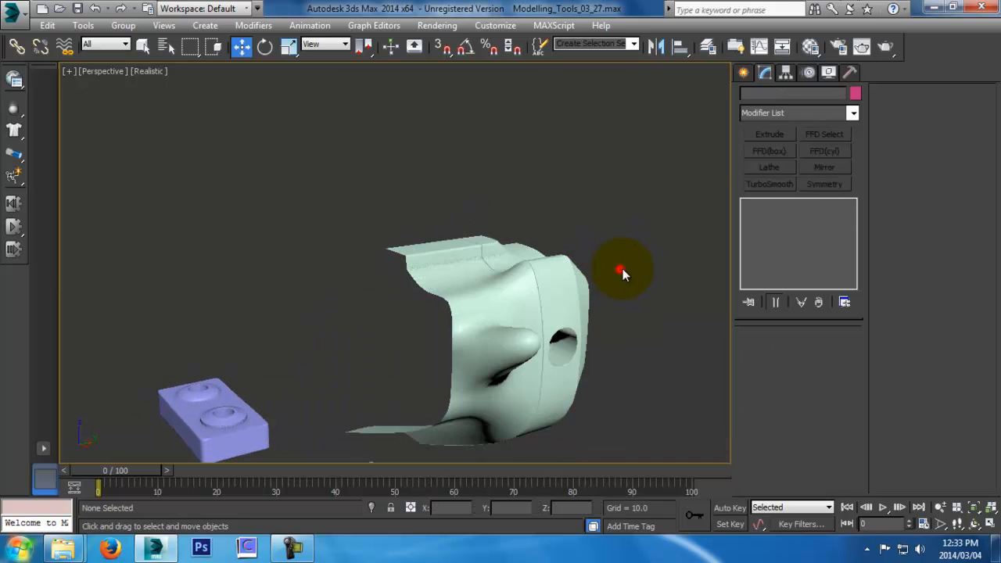
# Examine the smoothed strip with its protruding arm and round recess from several angles alongside the other models
pyautogui.click(604, 284)
pyautogui.keyDown('alt'); pyautogui.moveTo(604, 282); pyautogui.dragTo(484, 311, button='middle'); pyautogui.keyUp('alt')
pyautogui.hotkey('alt', 'z')
pyautogui.moveTo(484, 311); pyautogui.dragTo(480, 293)
pyautogui.moveTo(480, 292); pyautogui.dragTo(540, 161, button='middle')
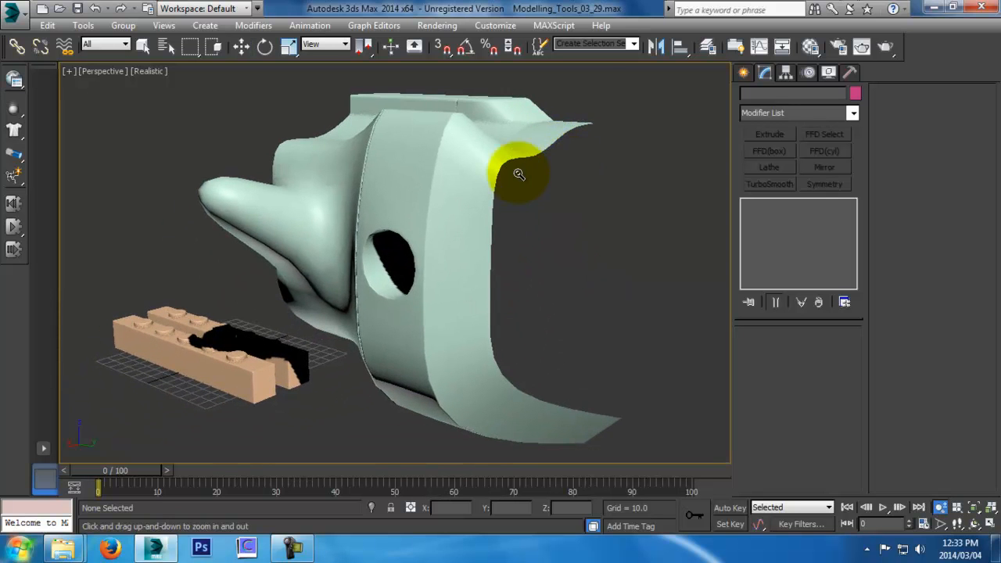
pyautogui.press('w')
pyautogui.click(490, 172)
pyautogui.click(552, 275)
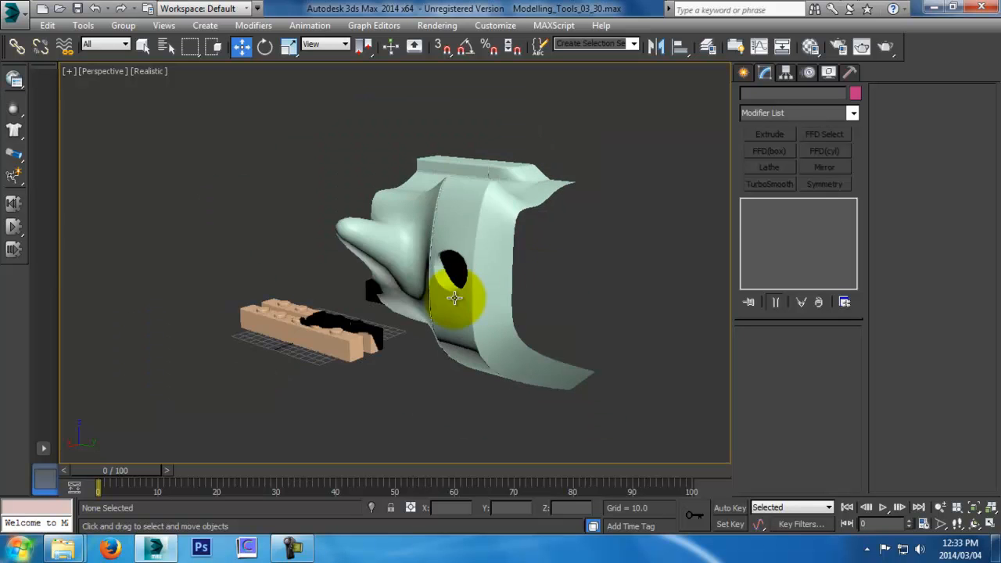
pyautogui.click(453, 297)
pyautogui.keyDown('alt'); pyautogui.moveTo(539, 296); pyautogui.dragTo(484, 292, button='middle'); pyautogui.keyUp('alt')
pyautogui.moveTo(452, 251); pyautogui.dragTo(528, 172)
pyautogui.click(484, 314)
pyautogui.keyDown('alt'); pyautogui.moveTo(488, 333); pyautogui.dragTo(502, 302, button='middle'); pyautogui.keyUp('alt')
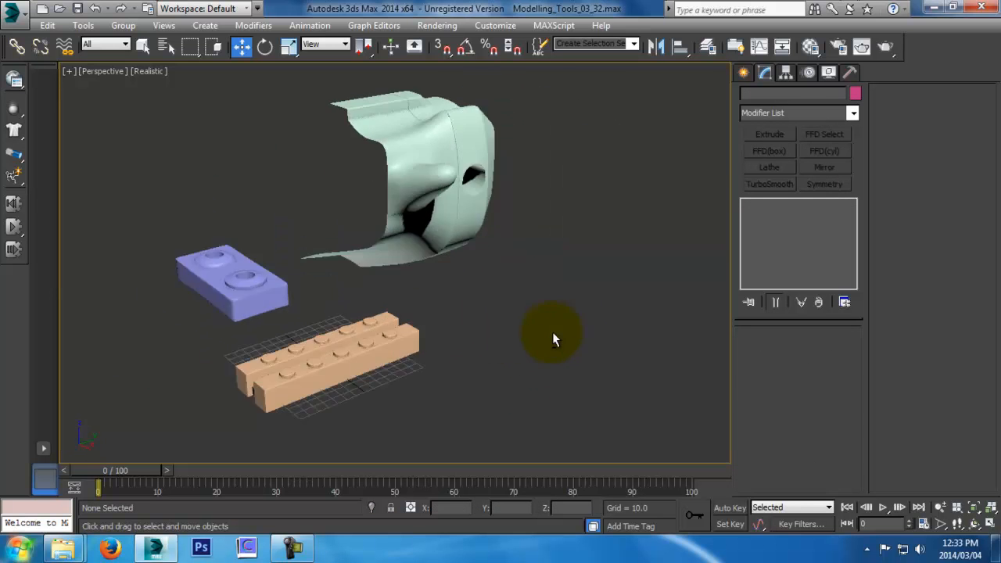
pyautogui.keyDown('alt'); pyautogui.moveTo(552, 332); pyautogui.dragTo(582, 347, button='middle'); pyautogui.keyUp('alt')
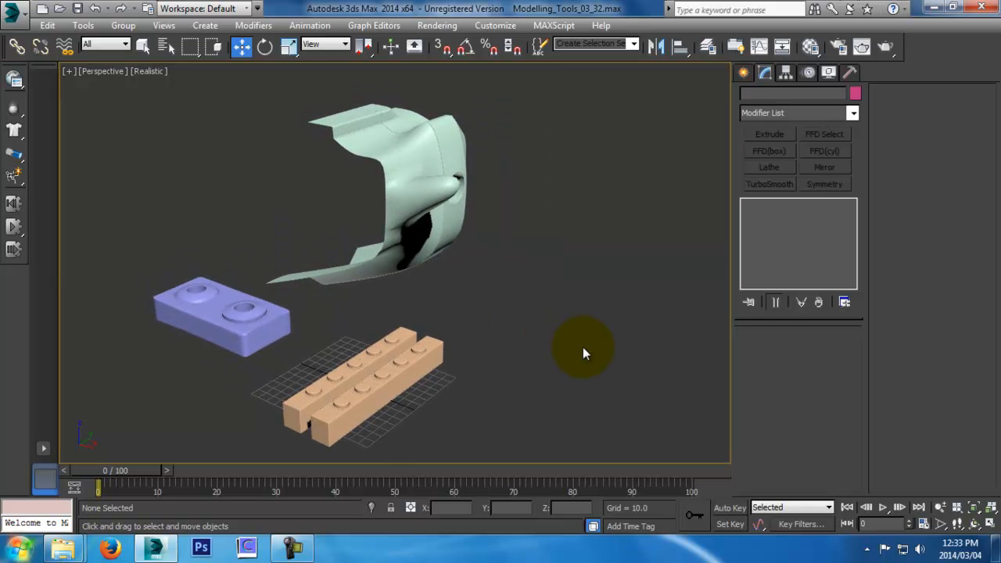